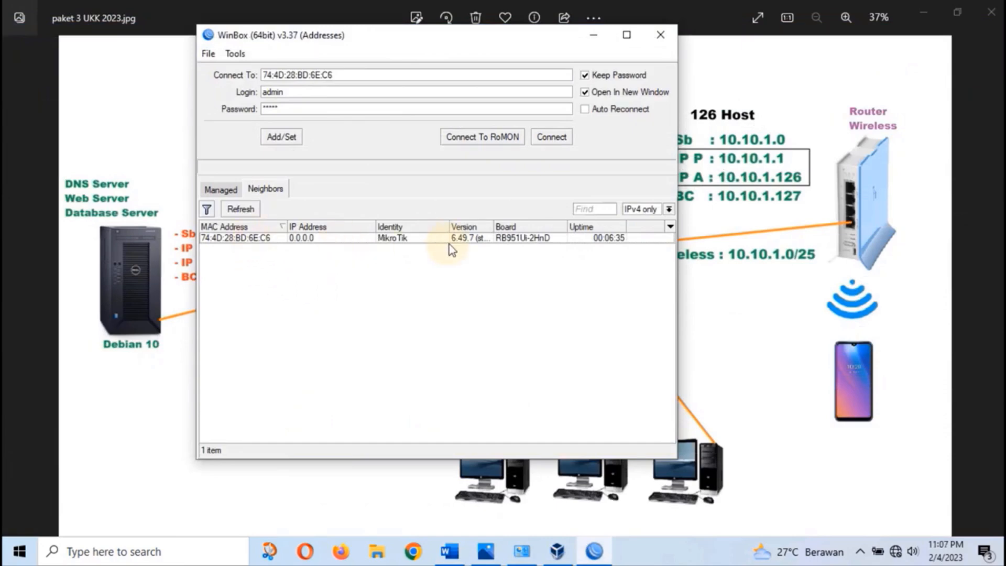
# Connect to the RB951Ui-2HnD router from the Neighbors list and glance at its IP address list
pyautogui.click(261, 241)
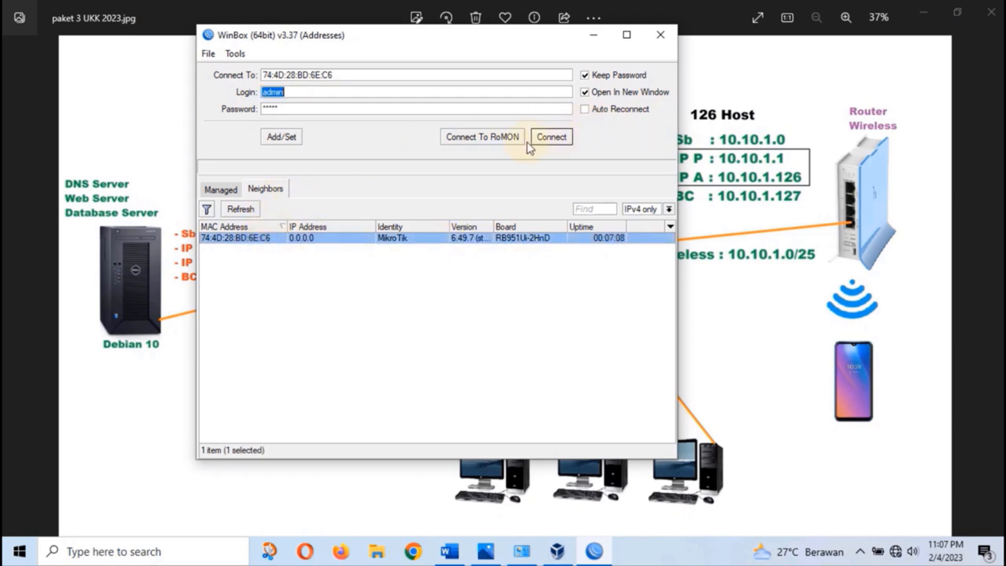
pyautogui.click(555, 139)
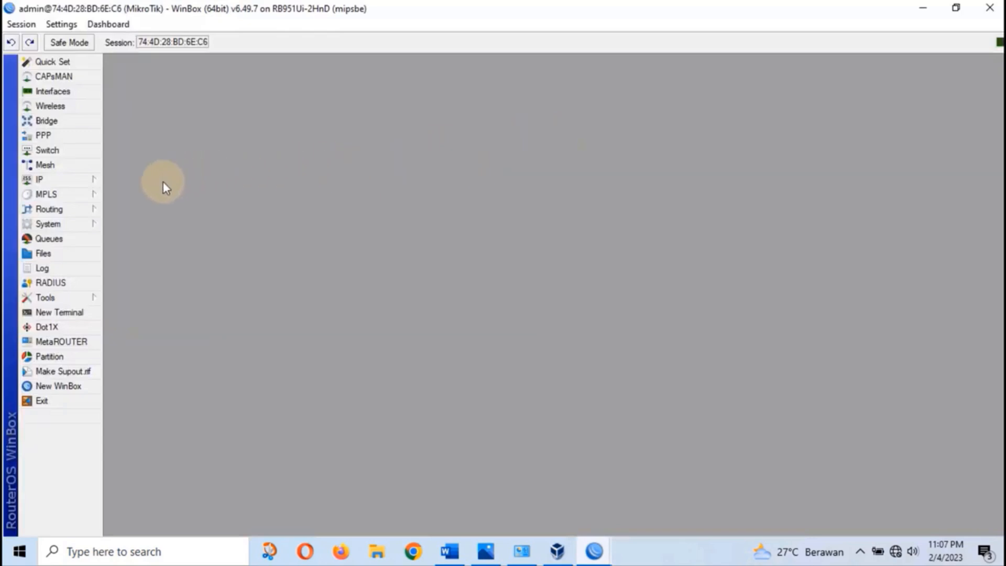
pyautogui.click(84, 180)
pyautogui.click(137, 187)
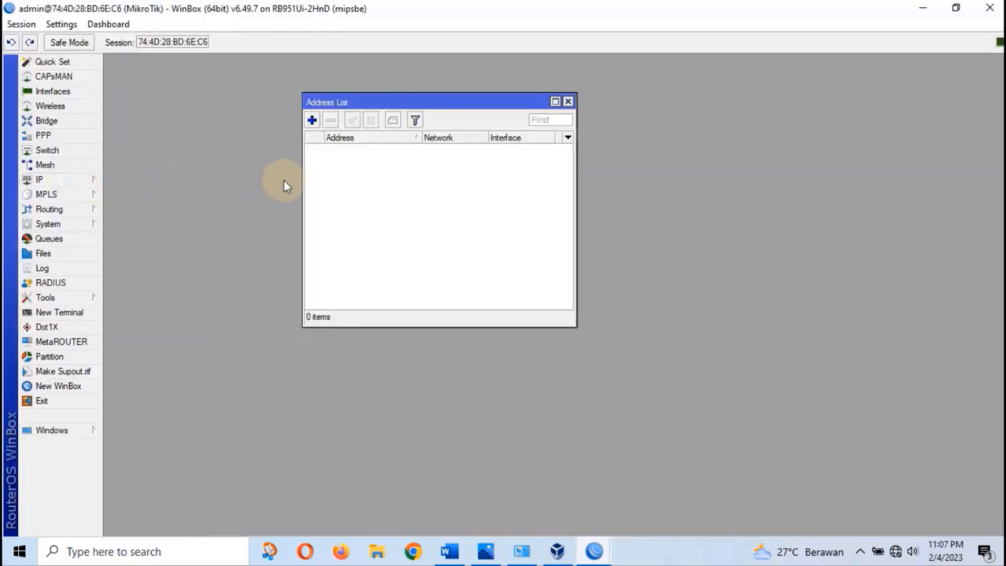
pyautogui.click(568, 104)
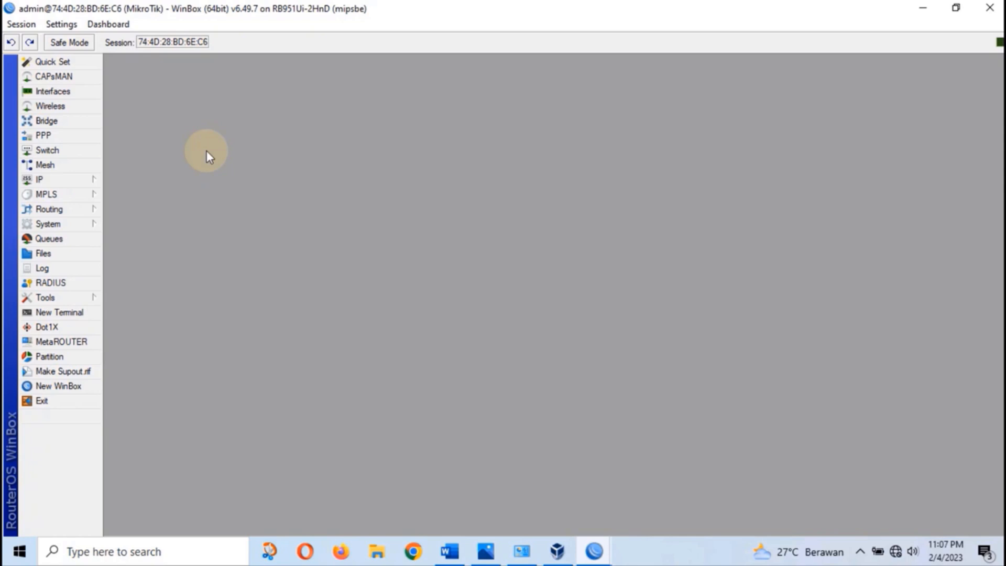
# In Interfaces, rename ether1 to ether1-Internet and ether2 to ether2-Server
pyautogui.click(56, 93)
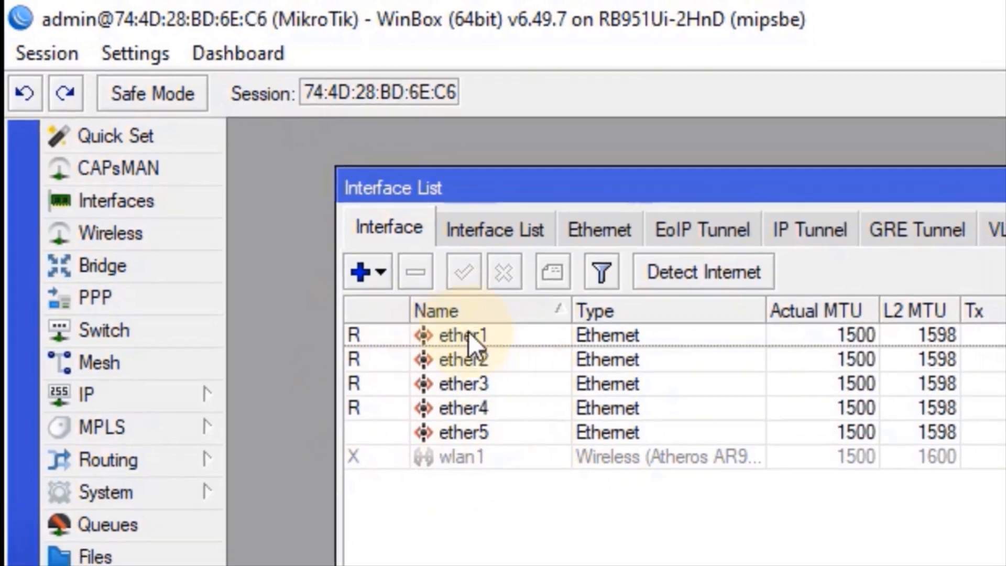
pyautogui.click(494, 350)
pyautogui.doubleClick(356, 252)
pyautogui.click(878, 278)
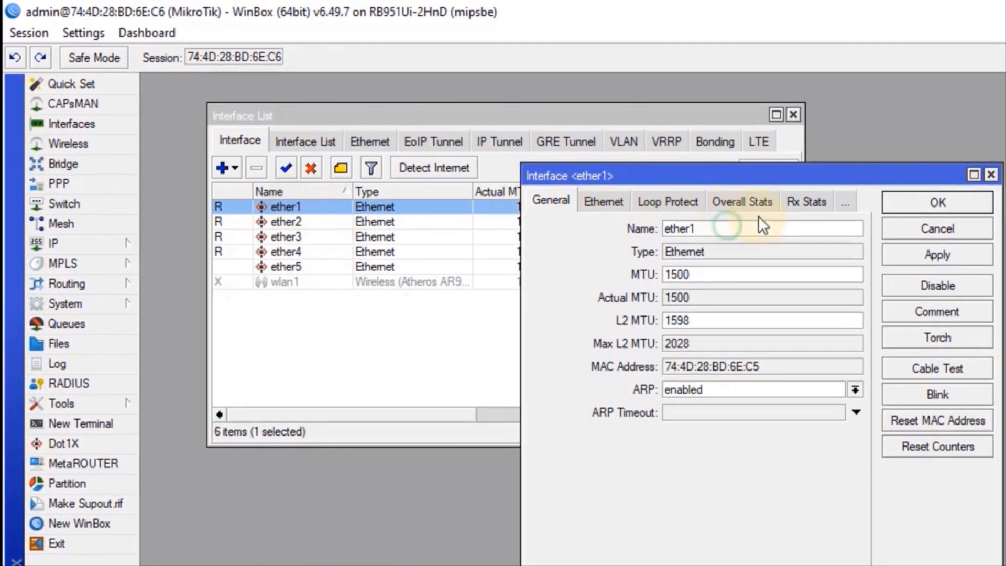
pyautogui.write('-Internet')
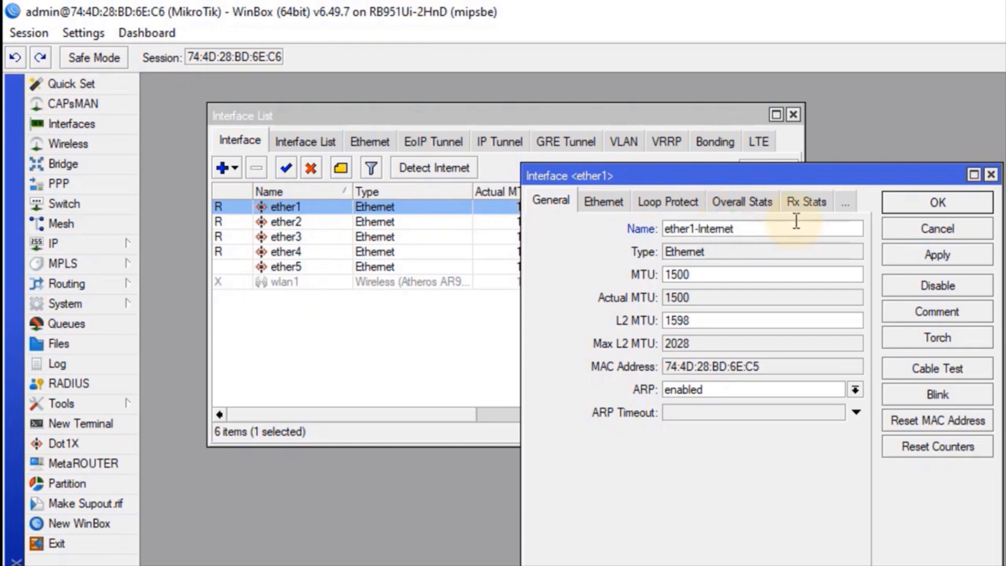
pyautogui.click(913, 202)
pyautogui.click(299, 223)
pyautogui.doubleClick(298, 223)
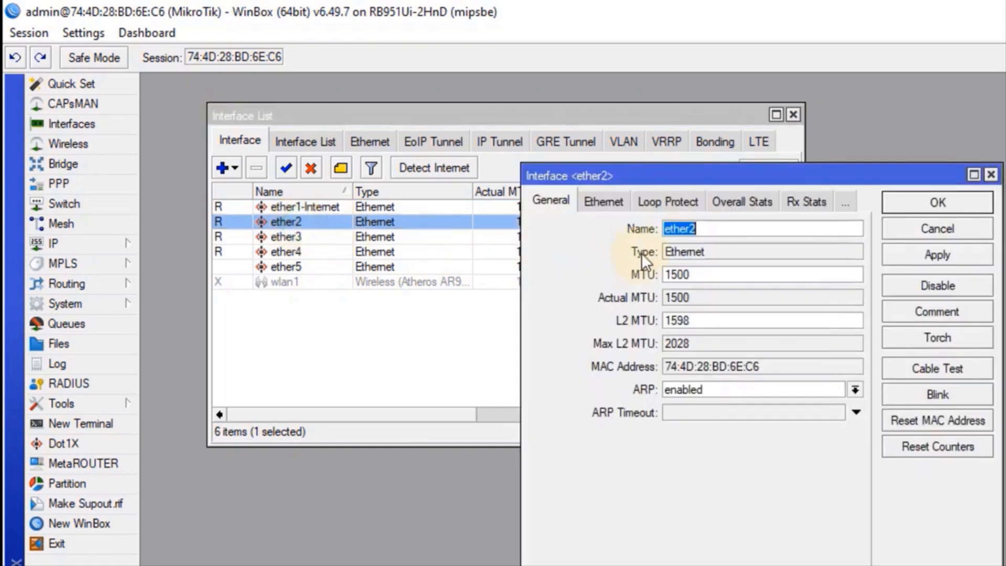
pyautogui.click(727, 229)
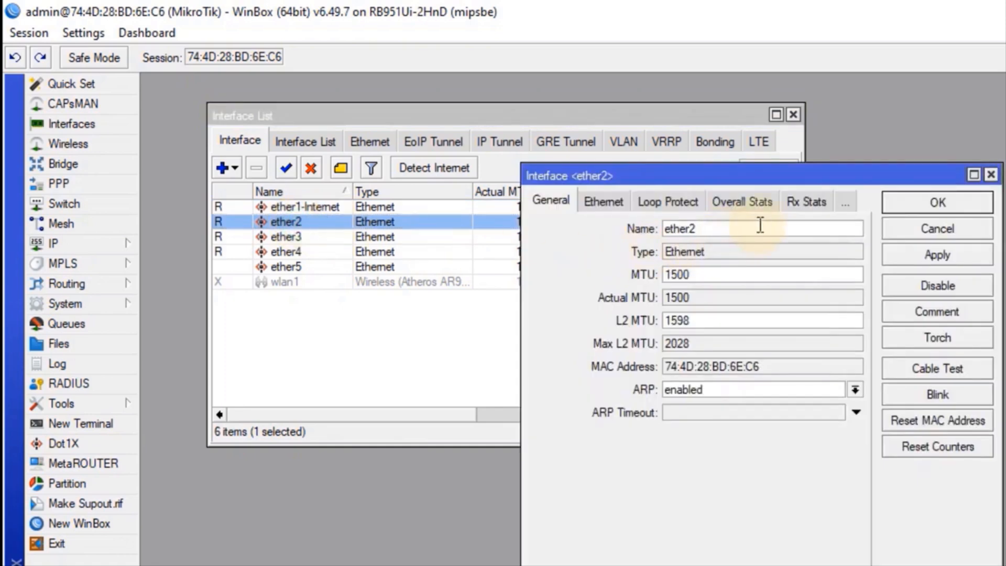
pyautogui.write('-Server')
pyautogui.click(924, 203)
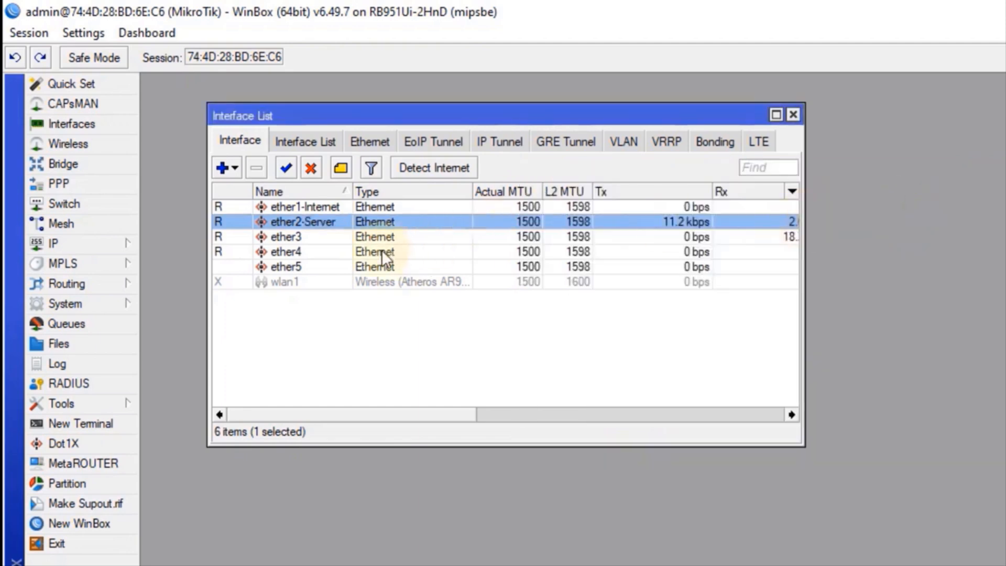
# Rename ether3 to ether3-Kabel and ether4 to ether4-Wifi
pyautogui.doubleClick(291, 241)
pyautogui.click(750, 231)
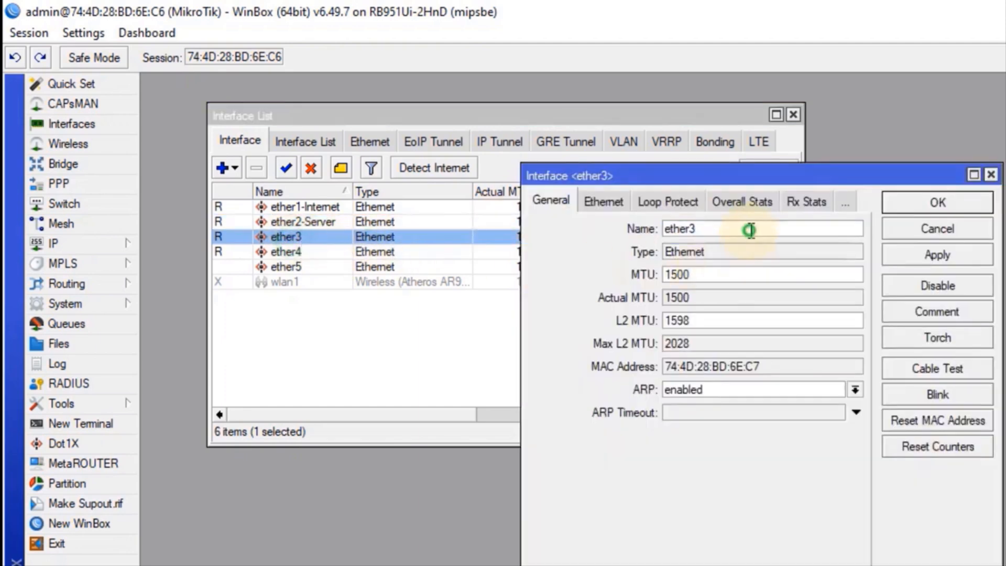
pyautogui.write('-Kabel')
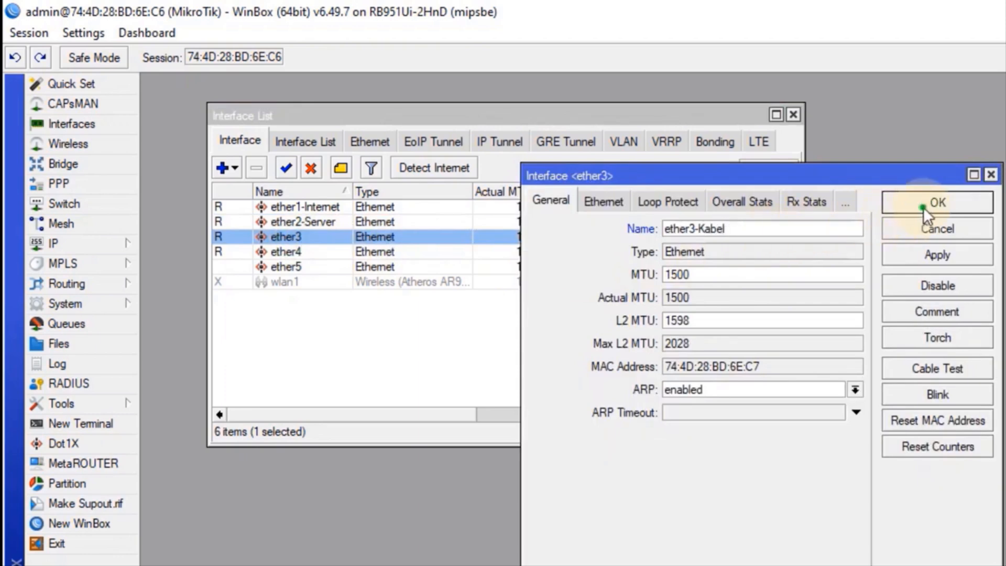
pyautogui.click(924, 207)
pyautogui.doubleClick(304, 253)
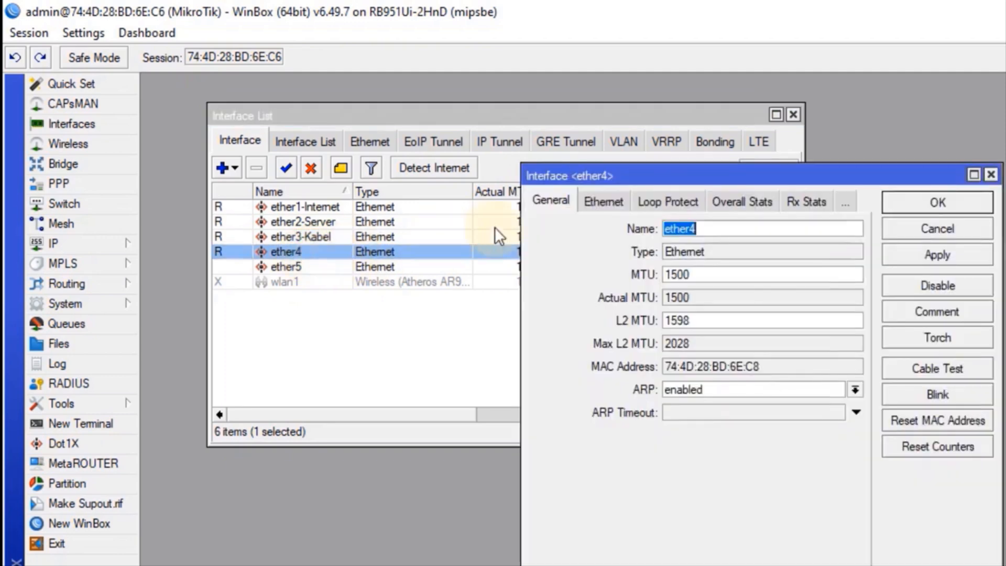
pyautogui.click(721, 233)
pyautogui.write('-')
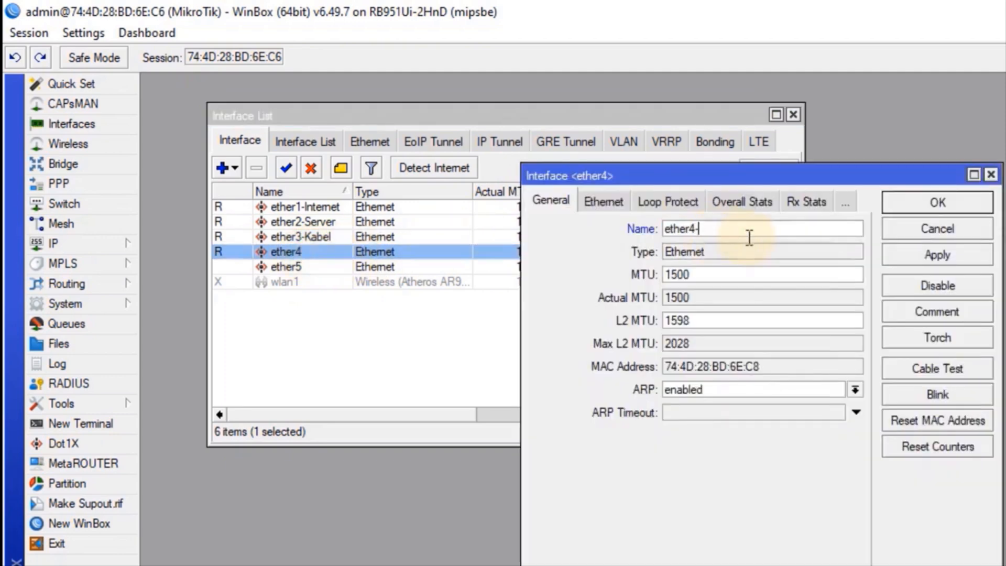
pyautogui.write('Wifi')
pyautogui.click(900, 204)
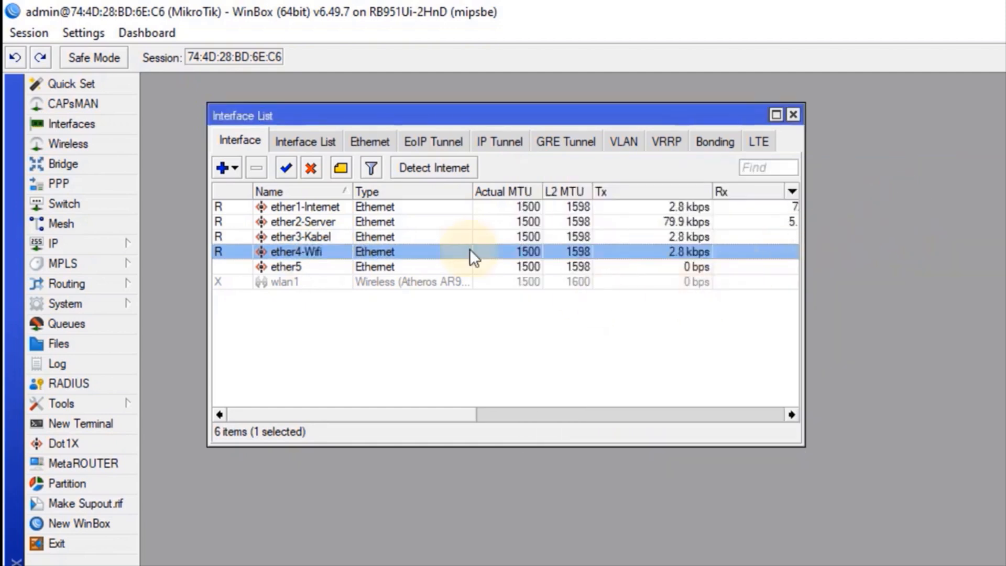
# Add a DHCP client on ether1-Internet, which binds address 192.168.1.8/24
pyautogui.click(792, 114)
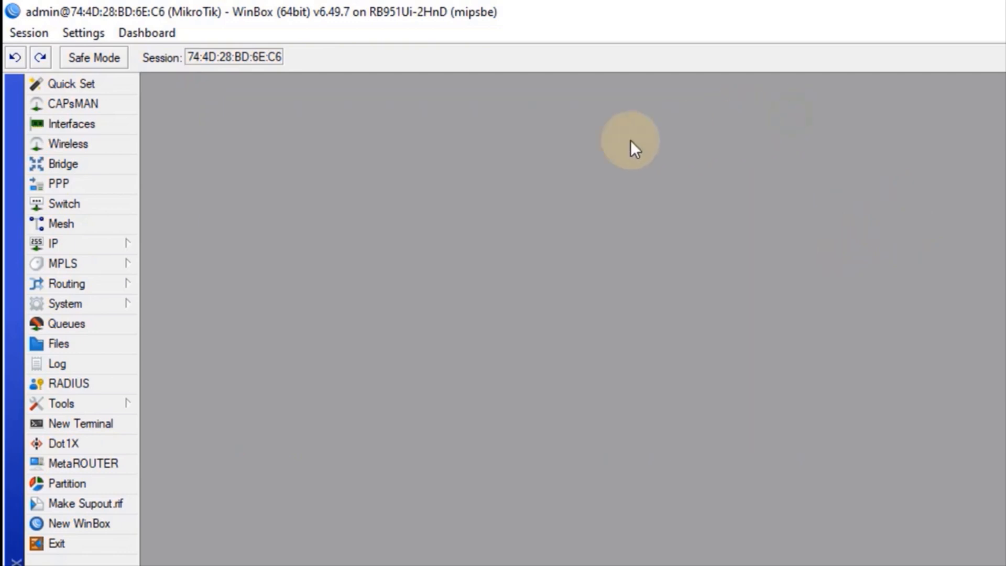
pyautogui.click(108, 249)
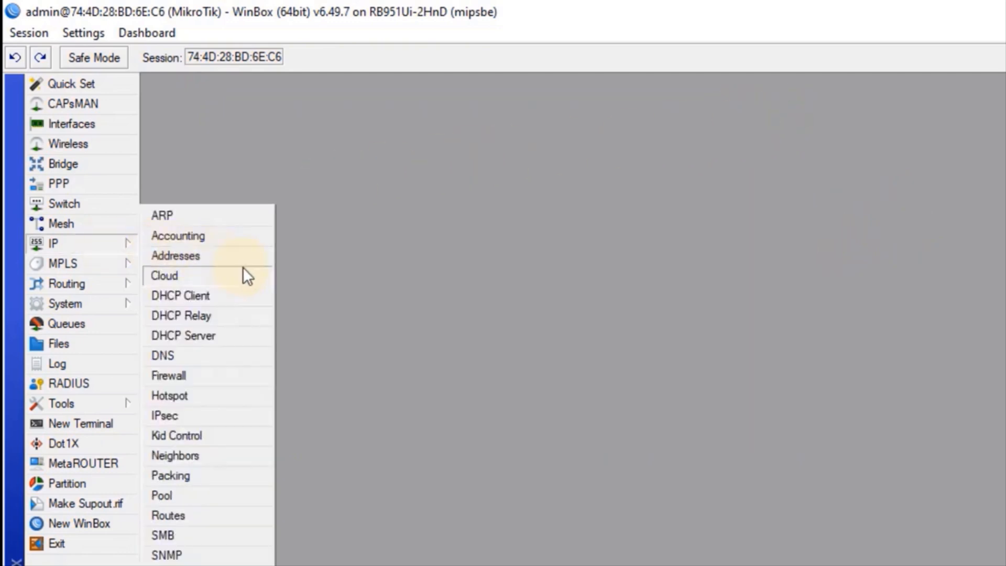
pyautogui.click(216, 297)
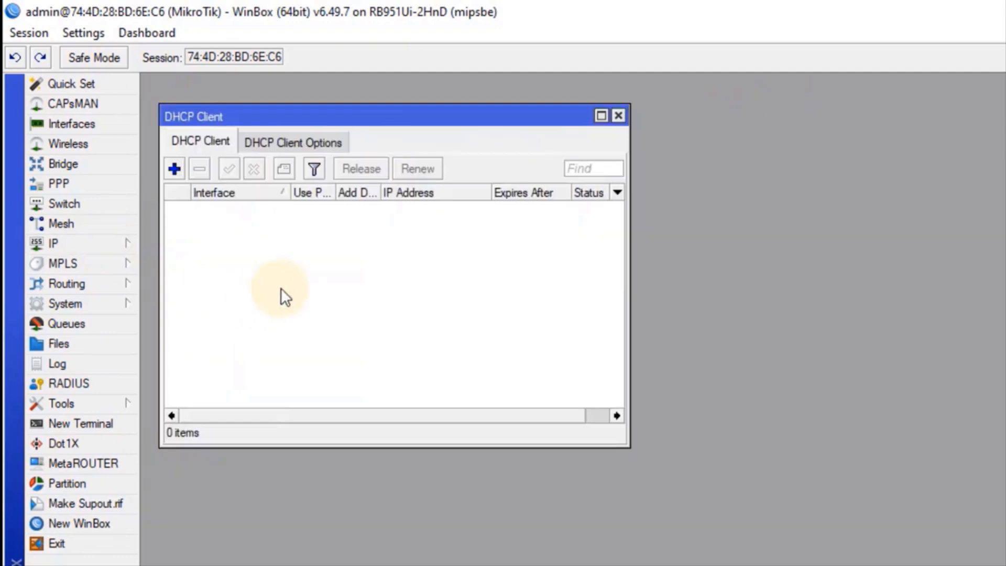
pyautogui.click(175, 170)
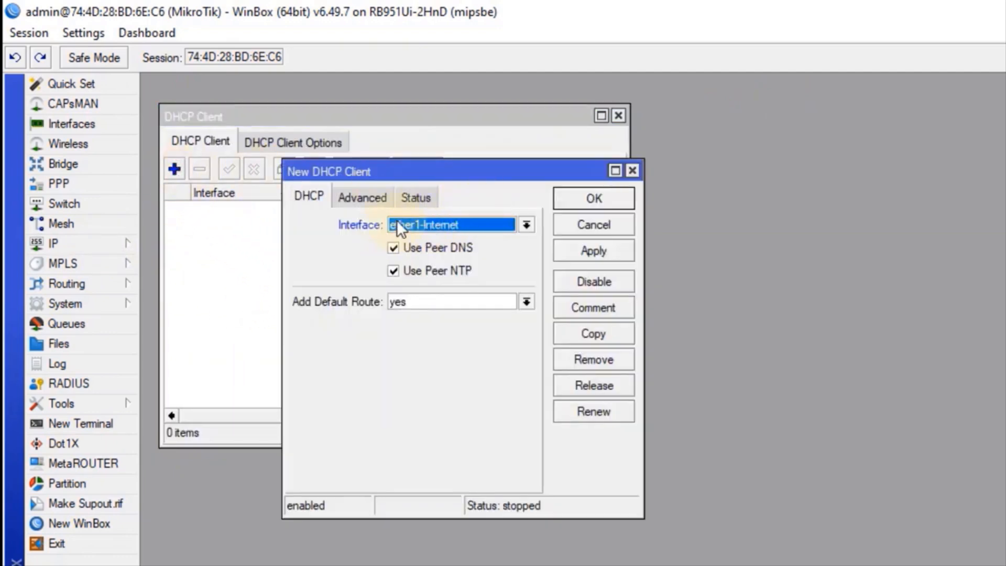
pyautogui.click(605, 249)
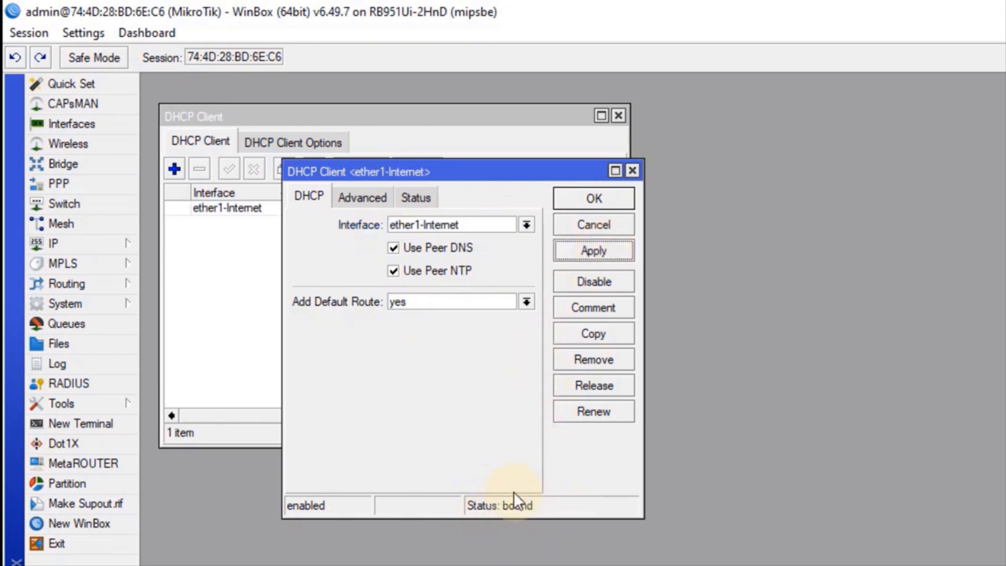
pyautogui.click(588, 198)
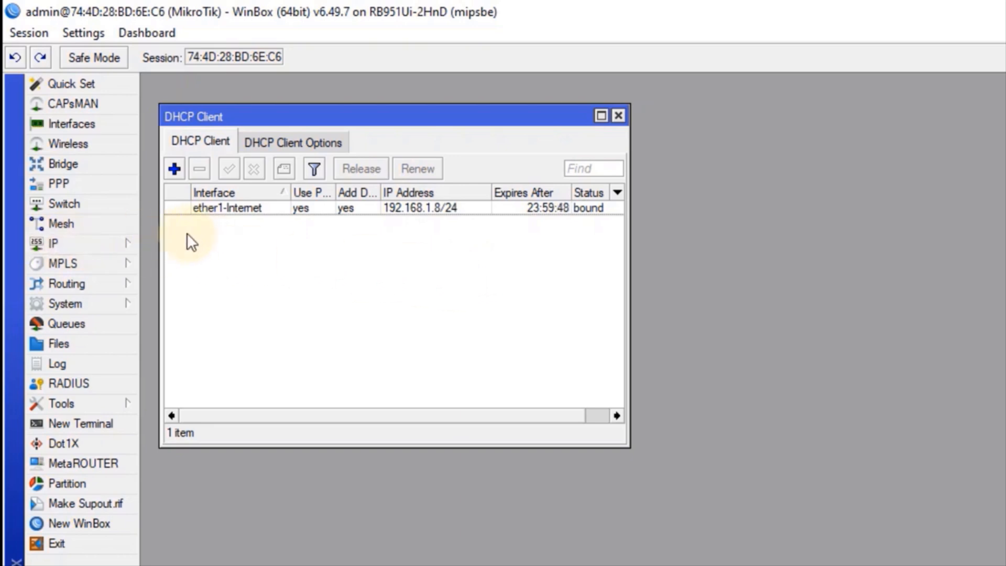
pyautogui.click(619, 116)
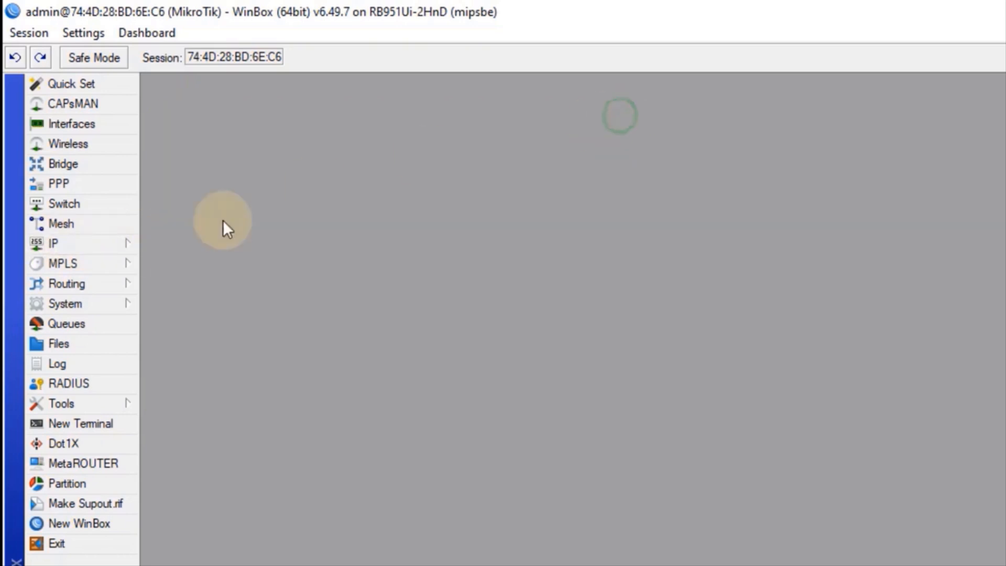
# Add IP address 10.10.1.253/29 on interface ether2-Server
pyautogui.click(68, 243)
pyautogui.click(198, 255)
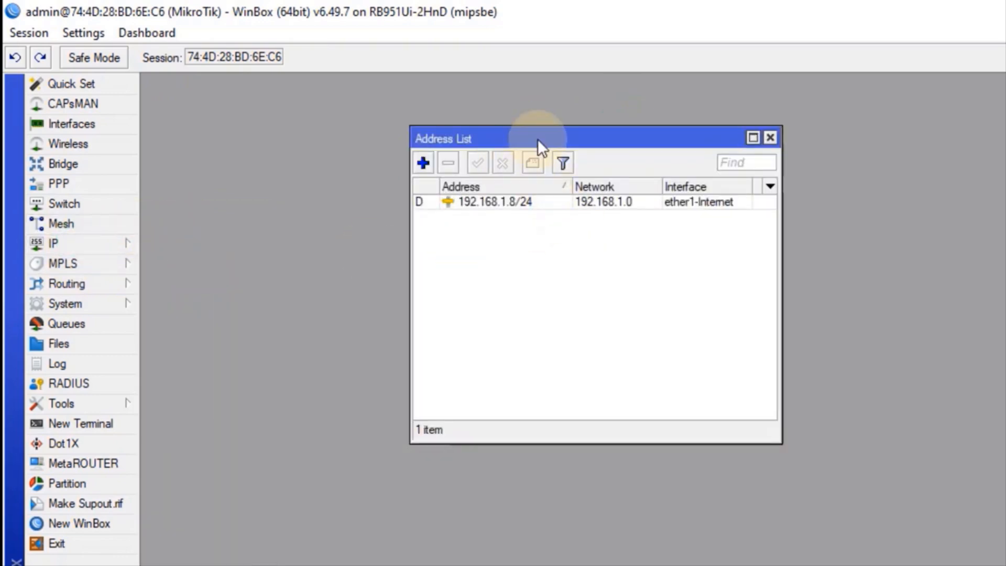
pyautogui.moveTo(538, 139); pyautogui.dragTo(433, 158)
pyautogui.click(320, 181)
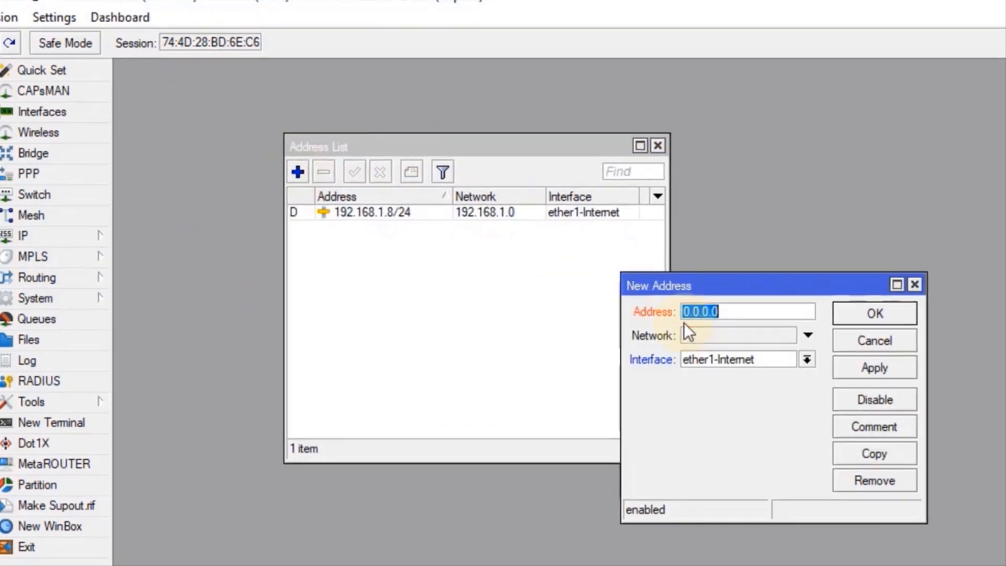
pyautogui.click(807, 361)
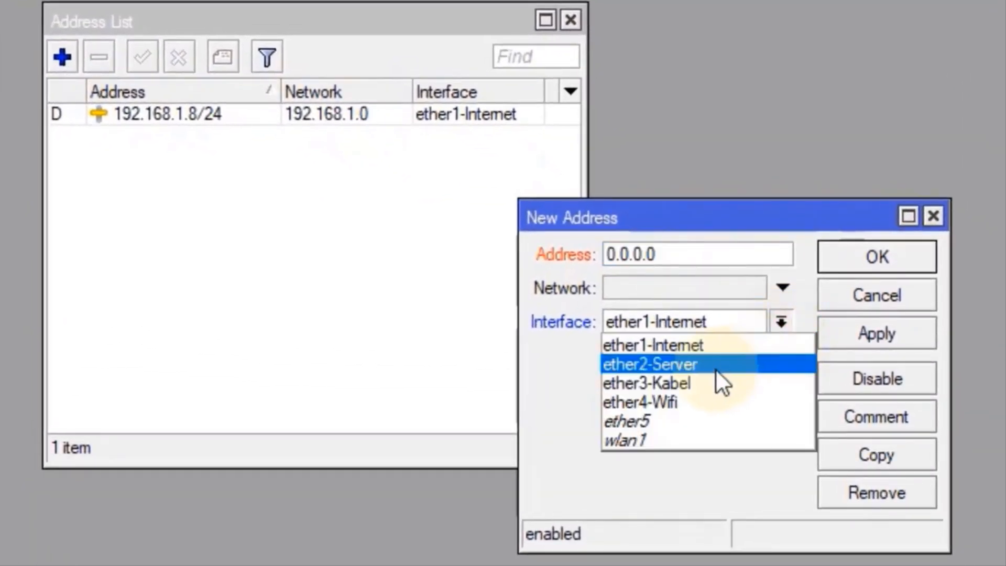
pyautogui.click(717, 369)
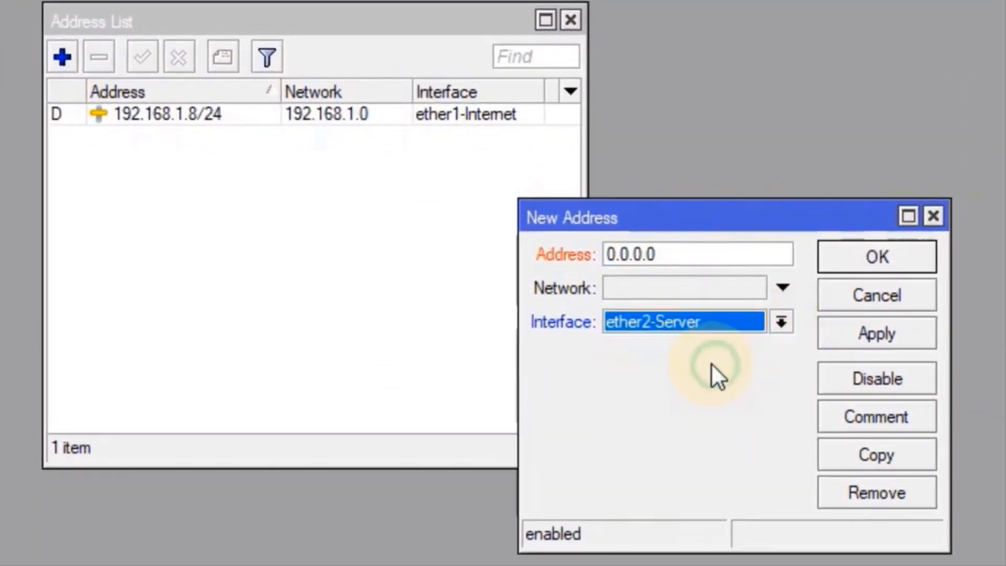
pyautogui.moveTo(684, 261); pyautogui.dragTo(582, 272)
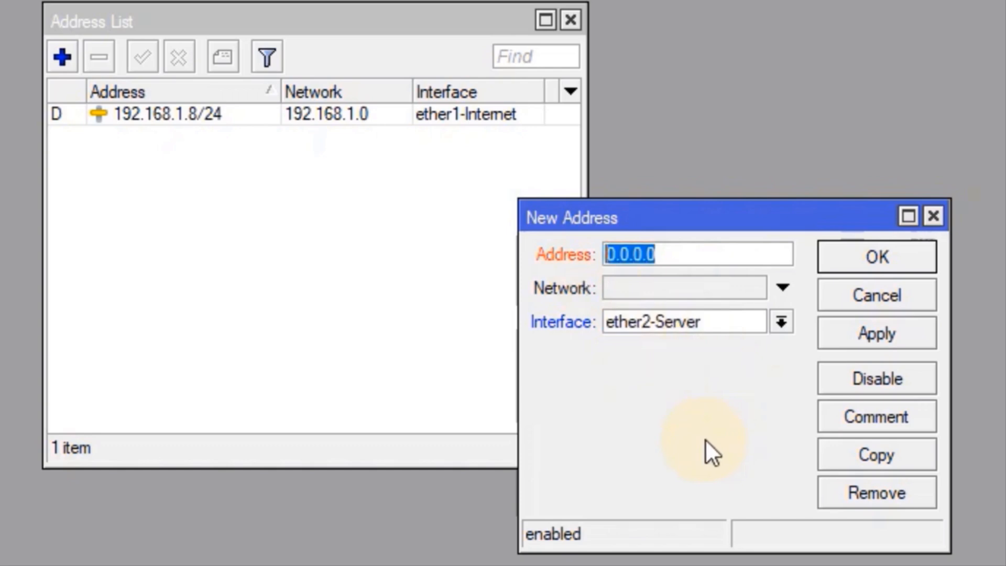
pyautogui.write('10.10.1.')
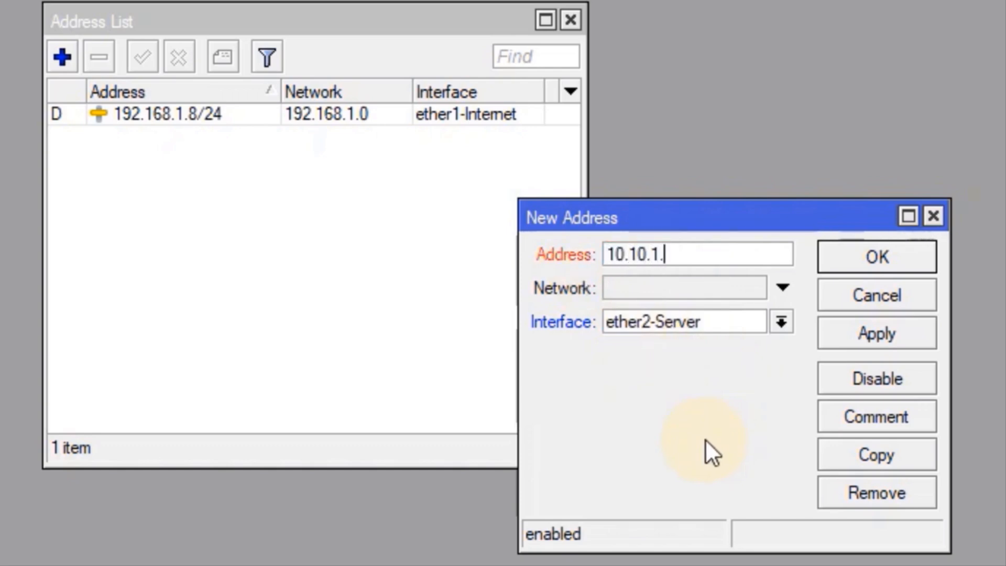
pyautogui.write('254')
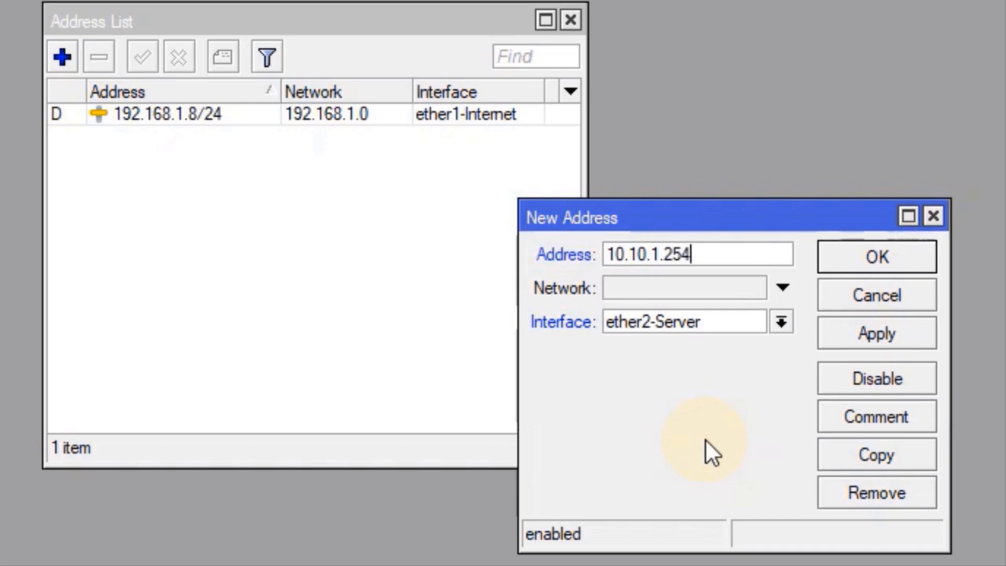
pyautogui.press('BackSpace')
pyautogui.write('3/')
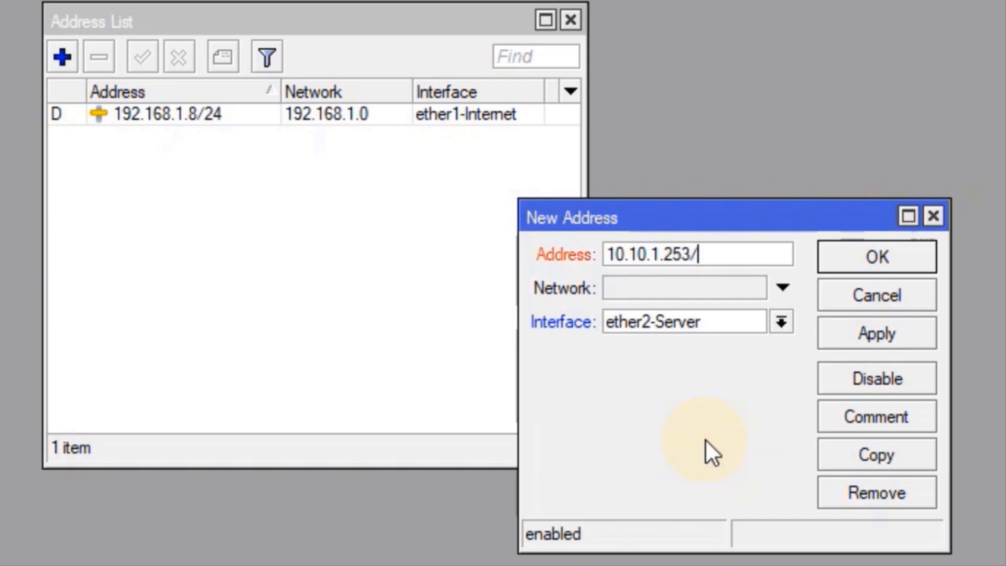
pyautogui.write('29')
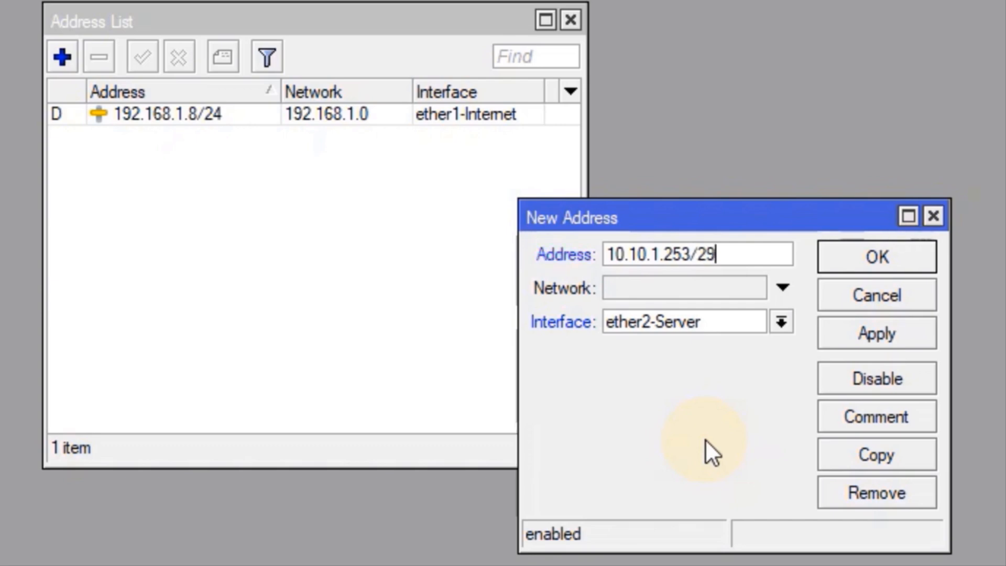
pyautogui.click(854, 335)
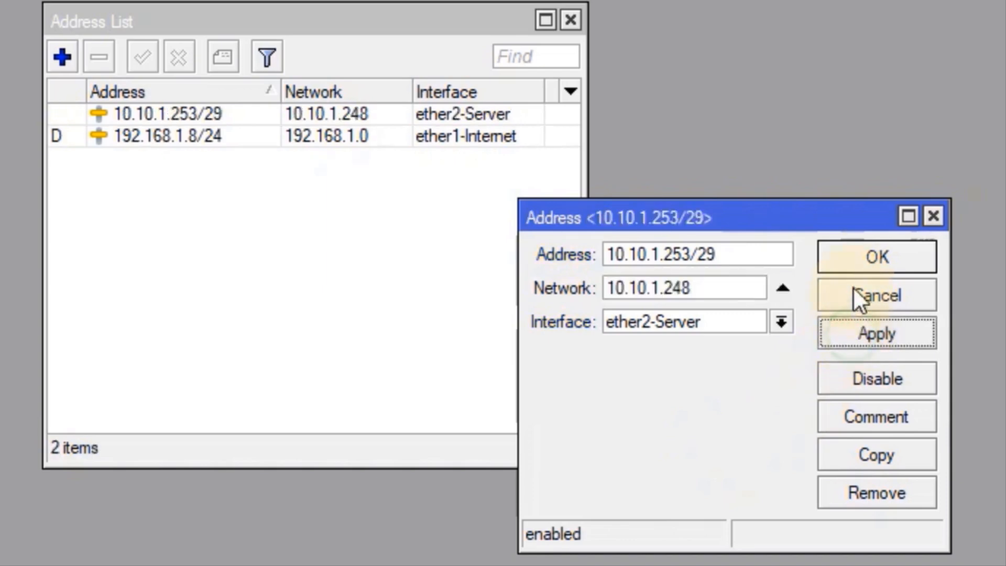
pyautogui.click(866, 251)
# Add IP address 10.10.1.129/26 on interface ether3-Kabel
pyautogui.click(60, 57)
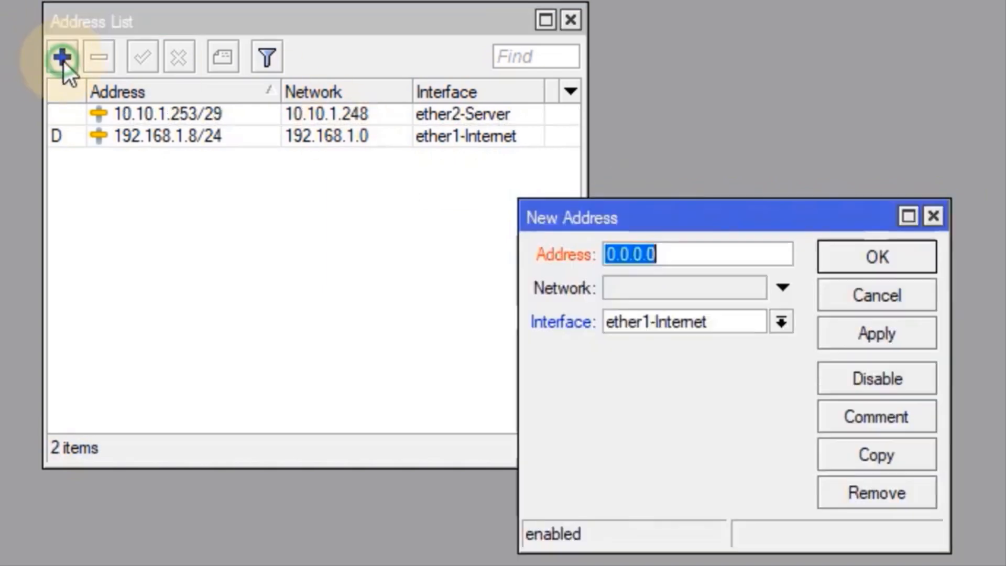
pyautogui.click(671, 325)
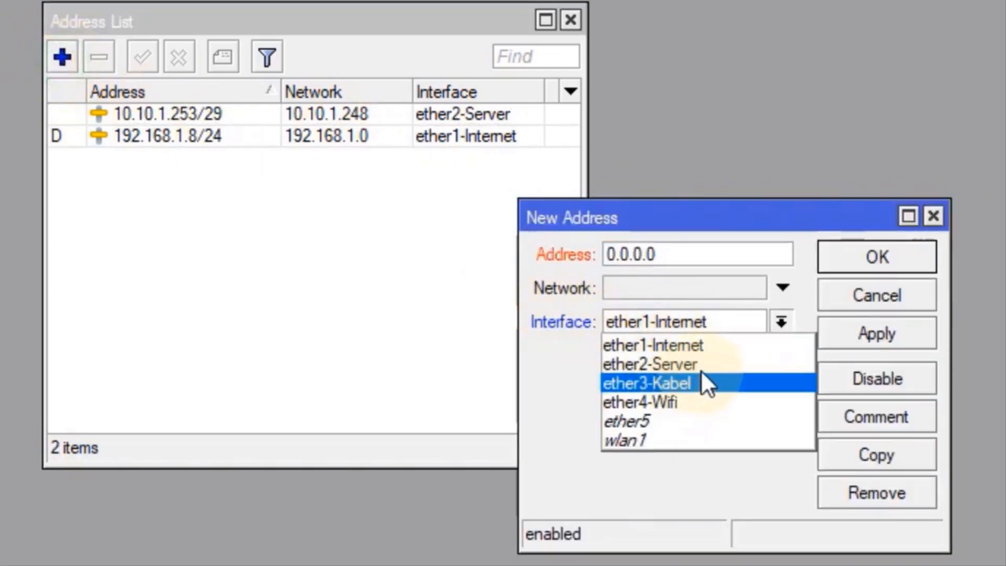
pyautogui.click(703, 382)
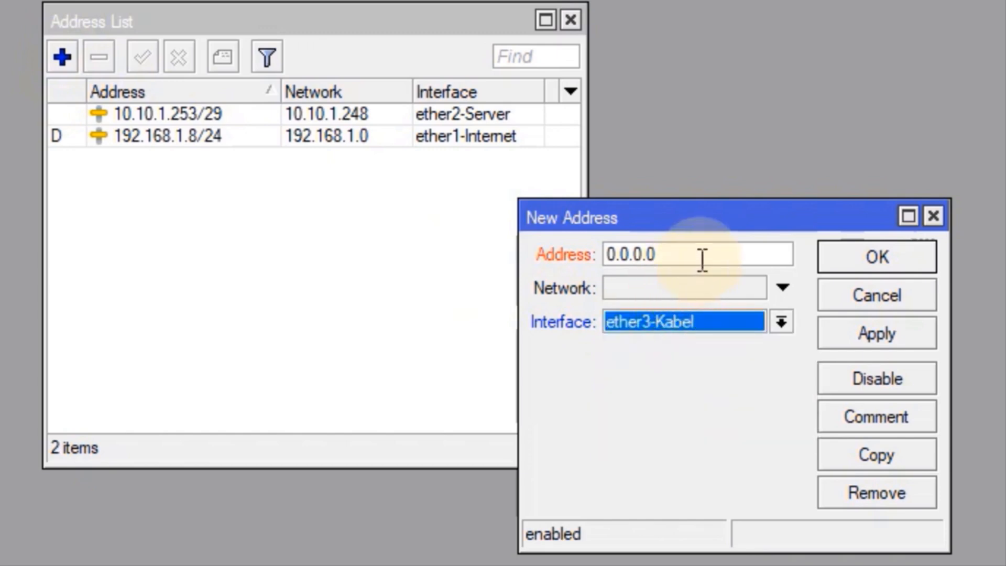
pyautogui.moveTo(703, 260); pyautogui.dragTo(600, 288)
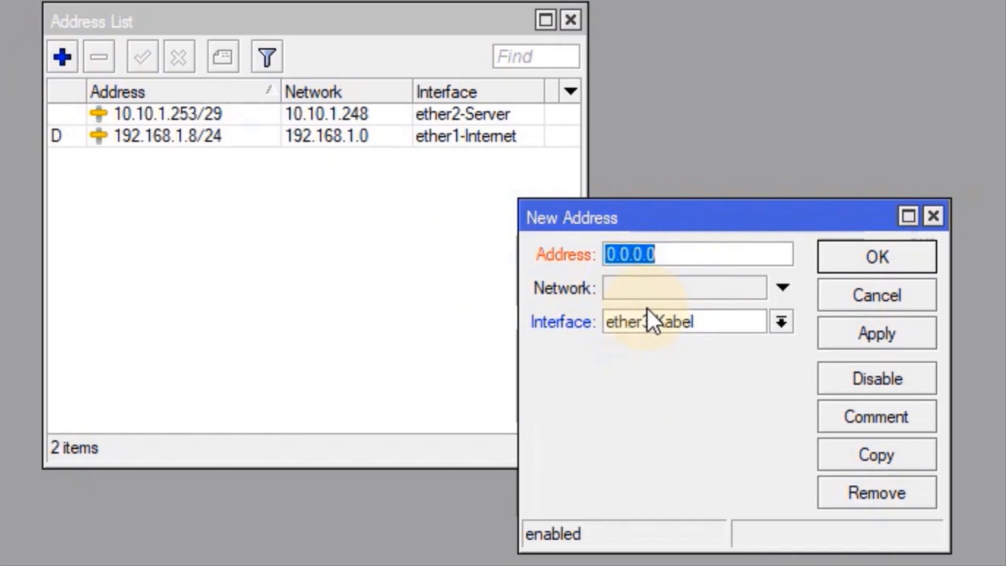
pyautogui.write('10.10.1')
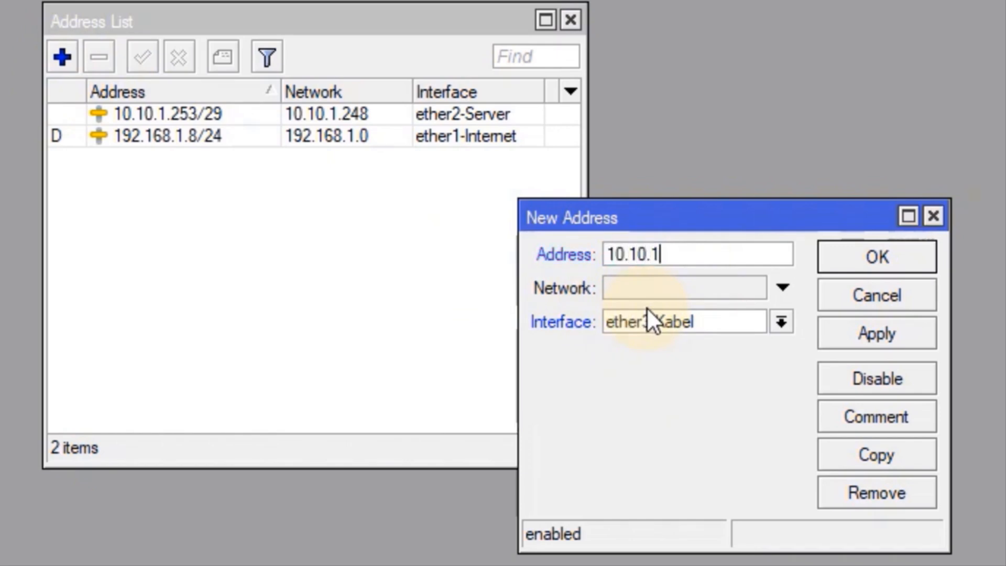
pyautogui.write('.129/26')
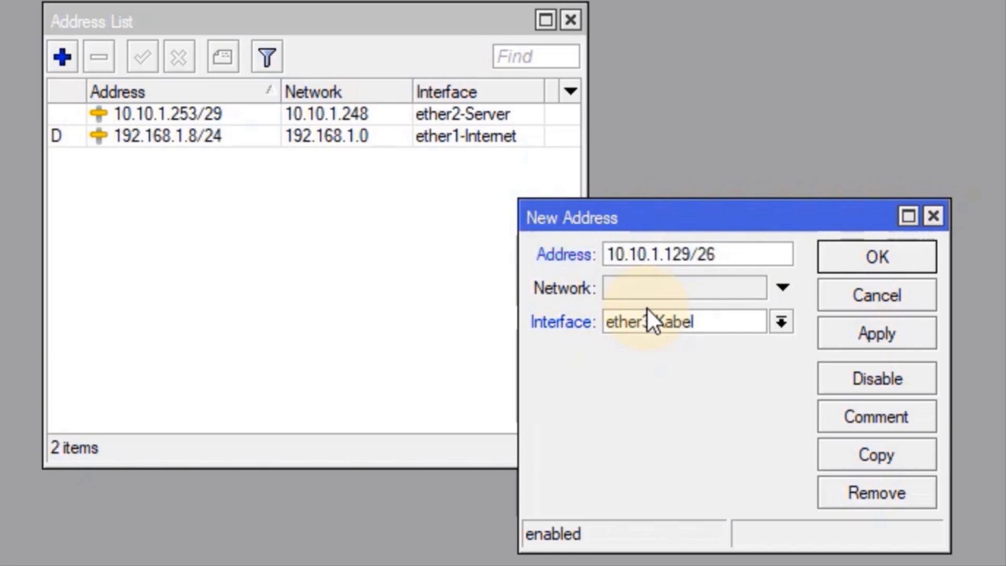
pyautogui.click(902, 341)
pyautogui.click(891, 270)
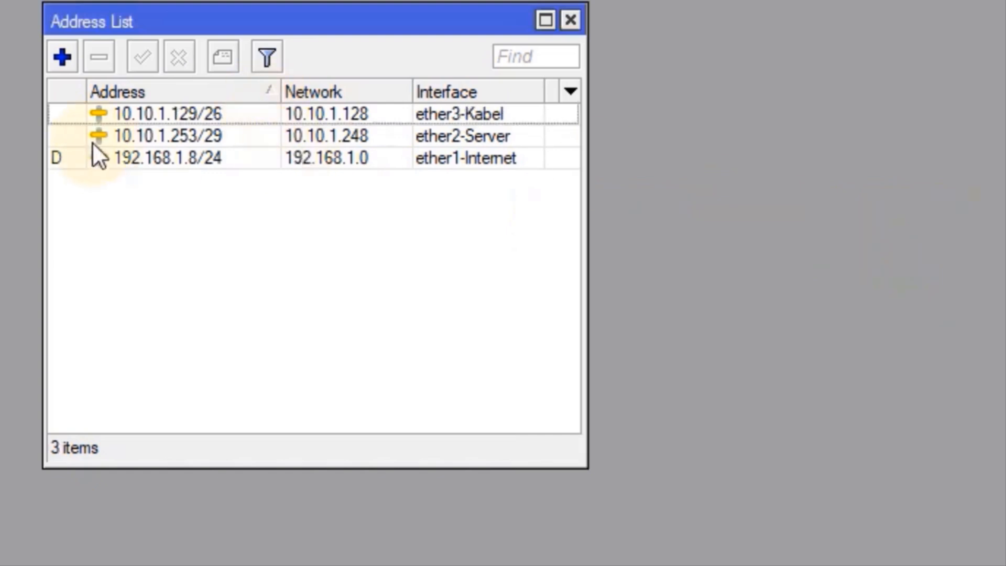
pyautogui.click(62, 59)
# Add IP address 10.10.1.1/25 on ether4-Wifi and close the Address List
pyautogui.click(650, 324)
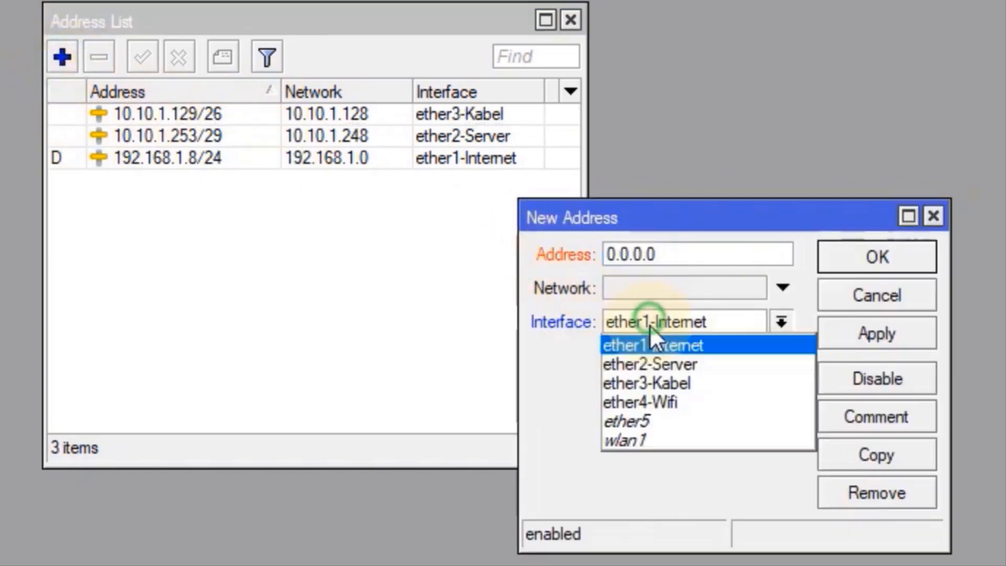
pyautogui.click(677, 402)
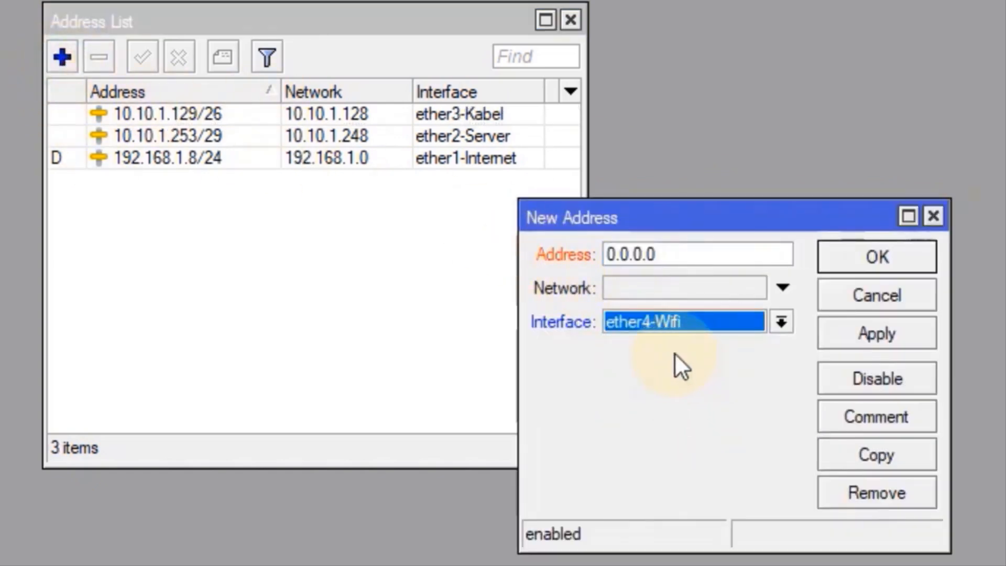
pyautogui.click(690, 257)
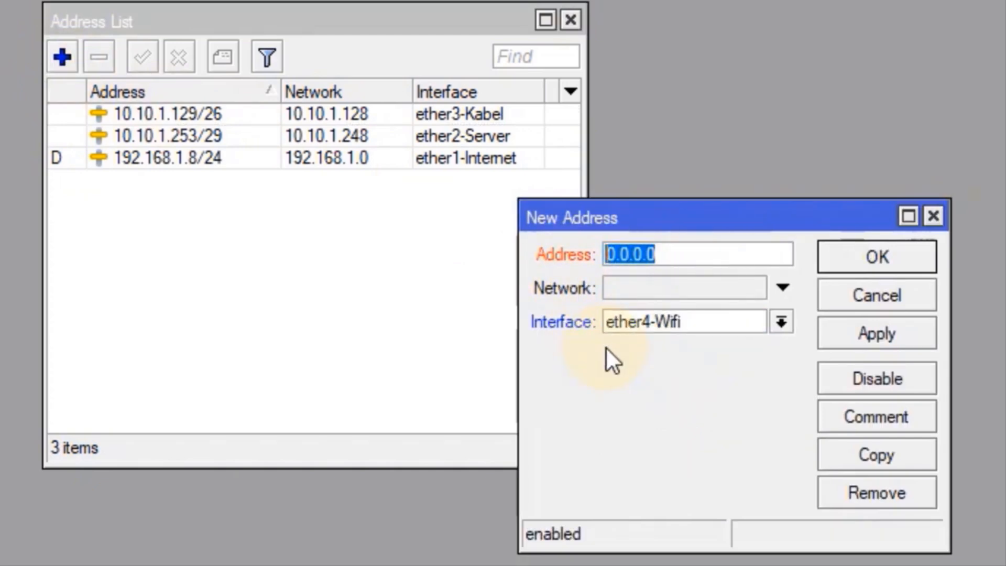
pyautogui.write('10.10.')
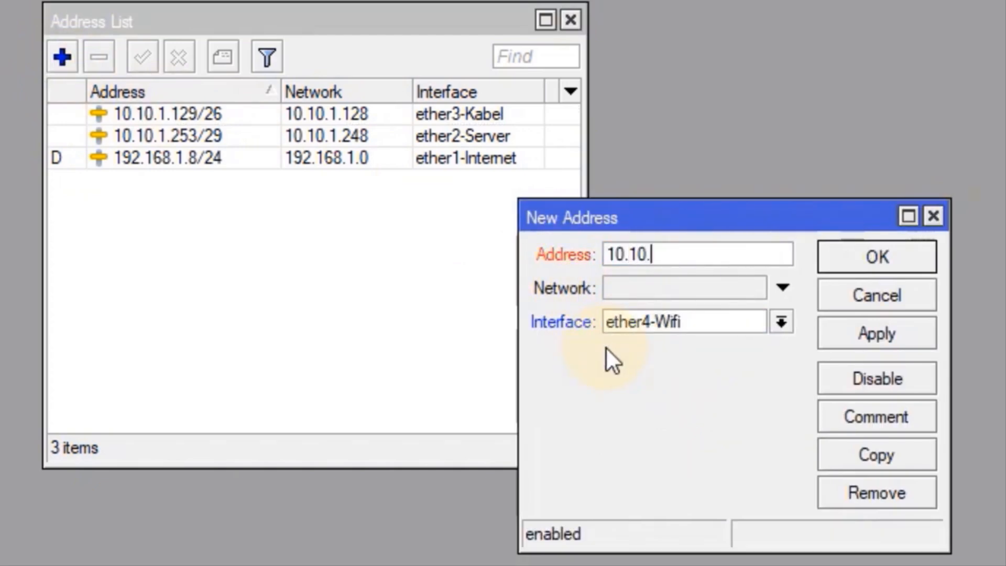
pyautogui.write('1.1/25')
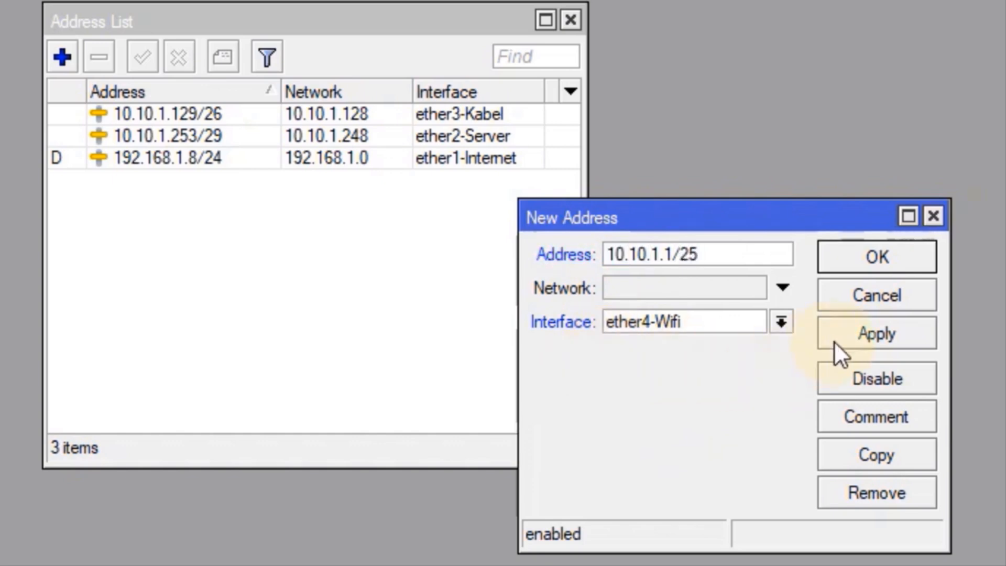
pyautogui.click(863, 335)
pyautogui.click(889, 256)
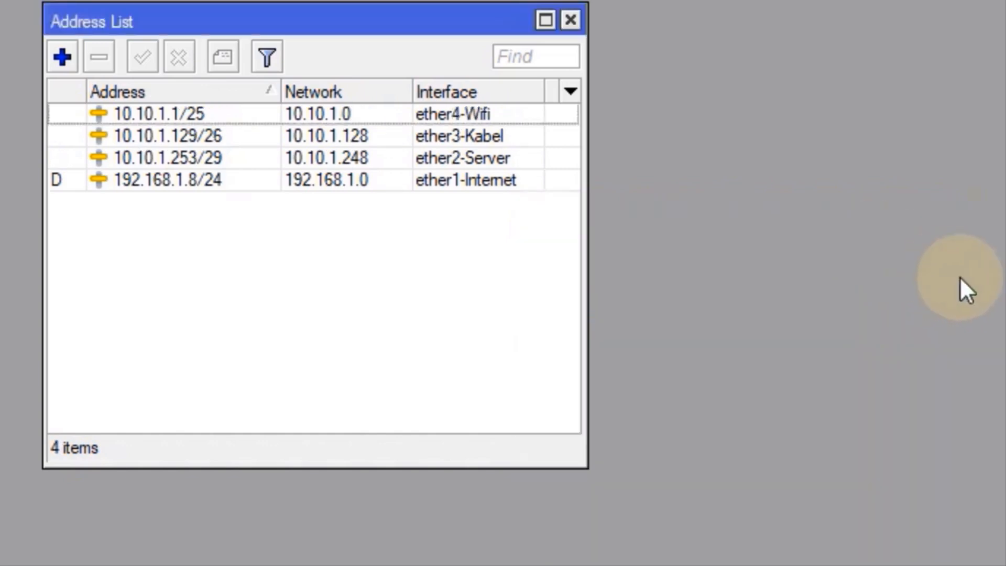
pyautogui.click(569, 21)
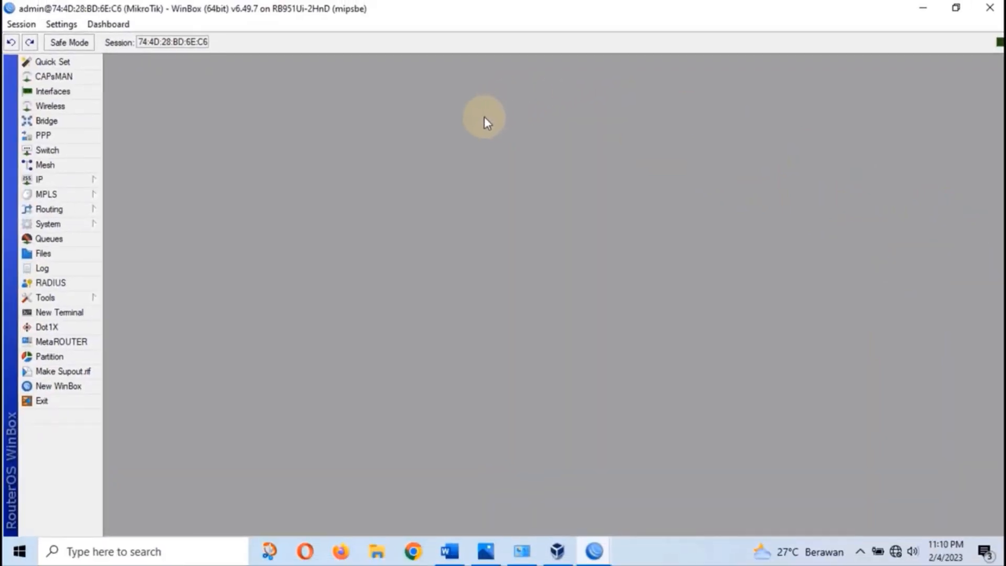
pyautogui.click(79, 313)
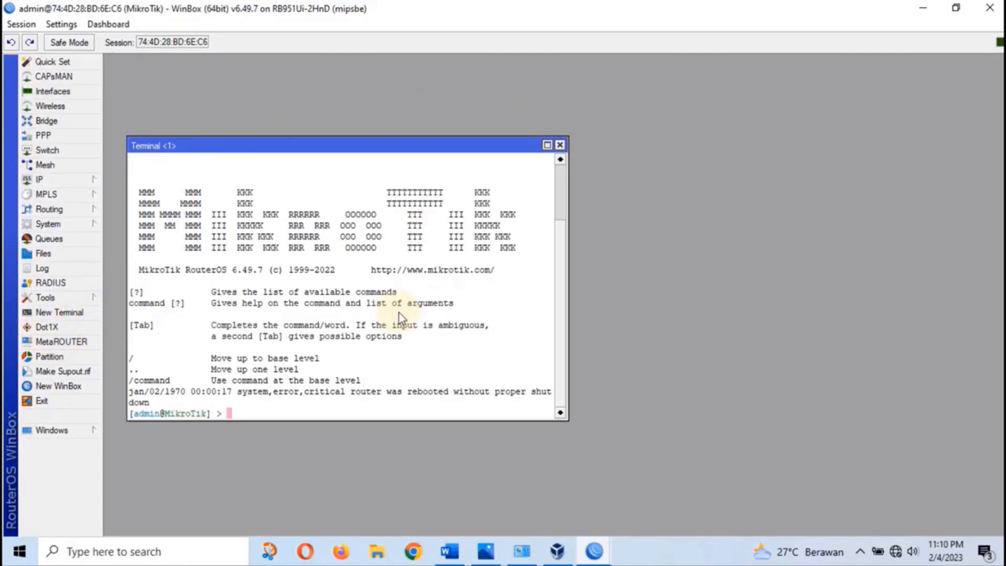
pyautogui.write('ping ')
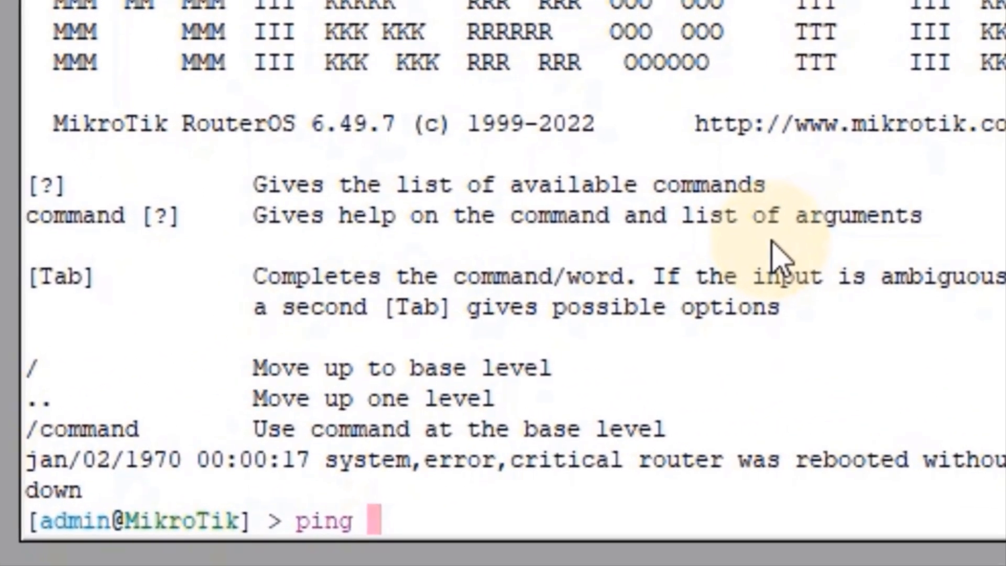
pyautogui.write('8.8.8.8')
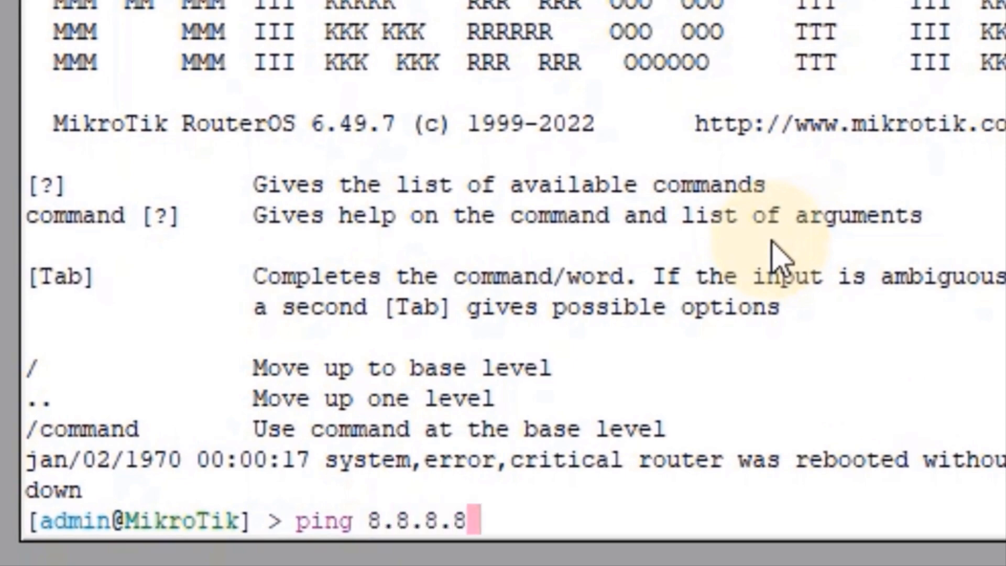
pyautogui.press('Return')
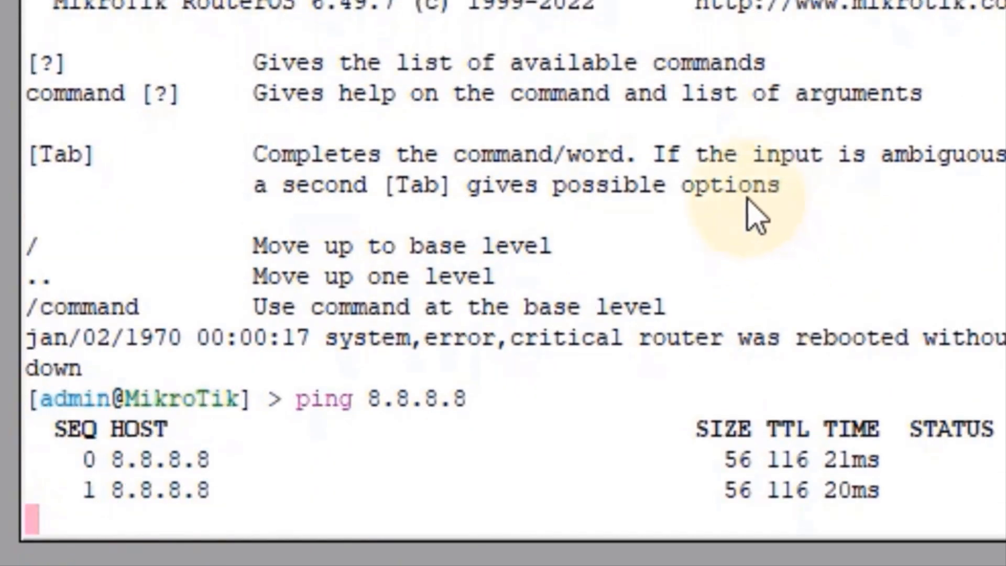
pyautogui.hotkey('ctrl', 'c')
pyautogui.write('ping goog')
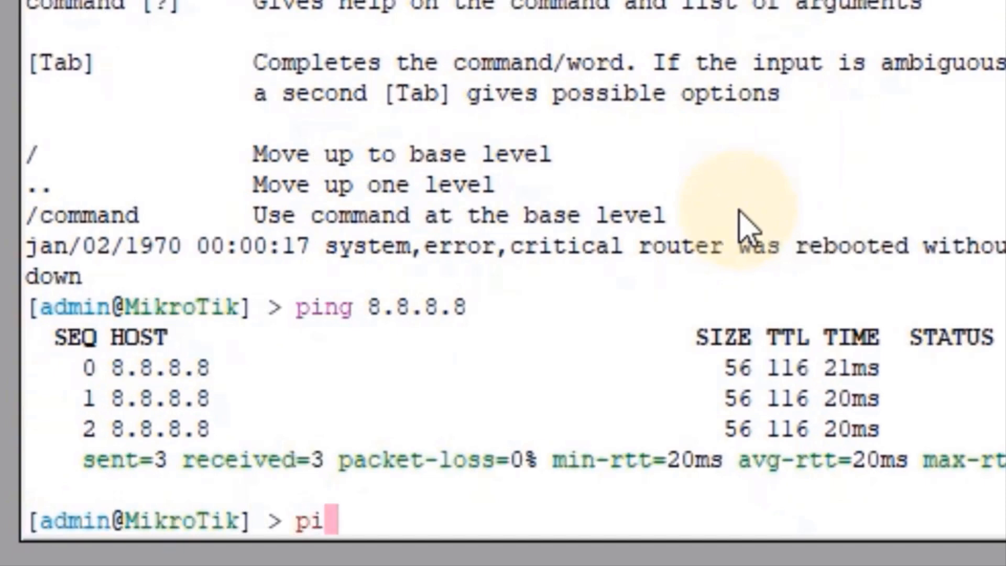
pyautogui.write('le.com')
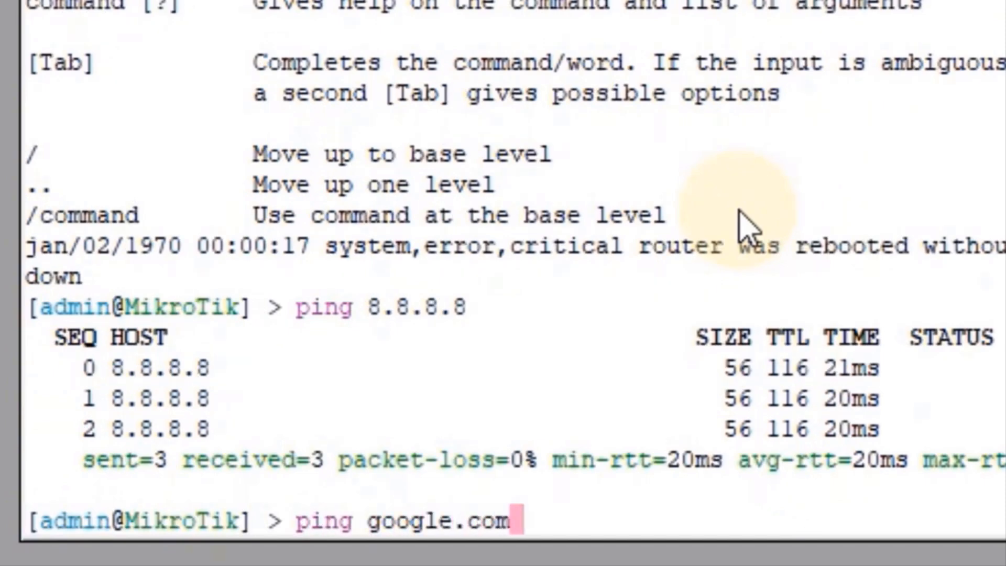
pyautogui.press('Return')
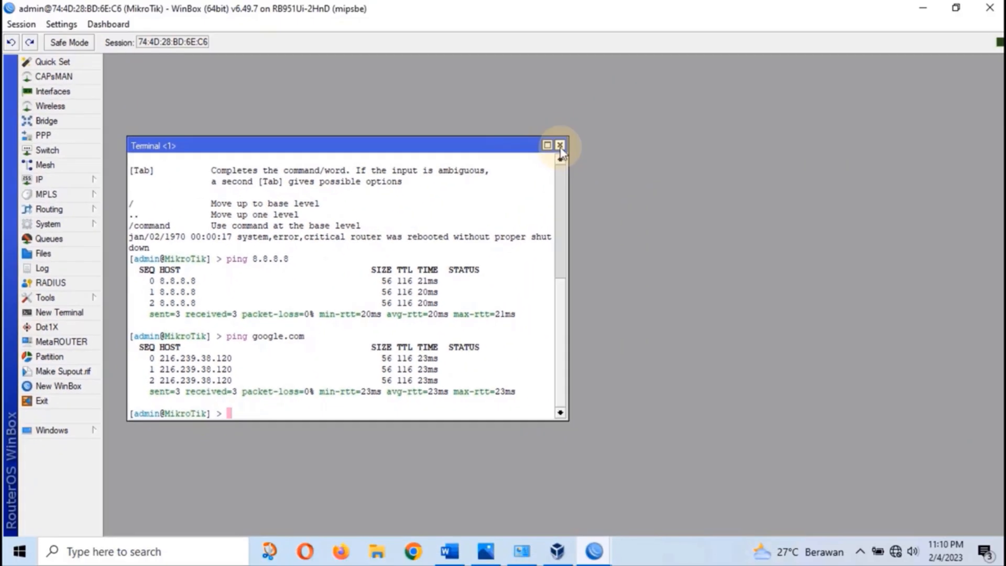
pyautogui.click(560, 146)
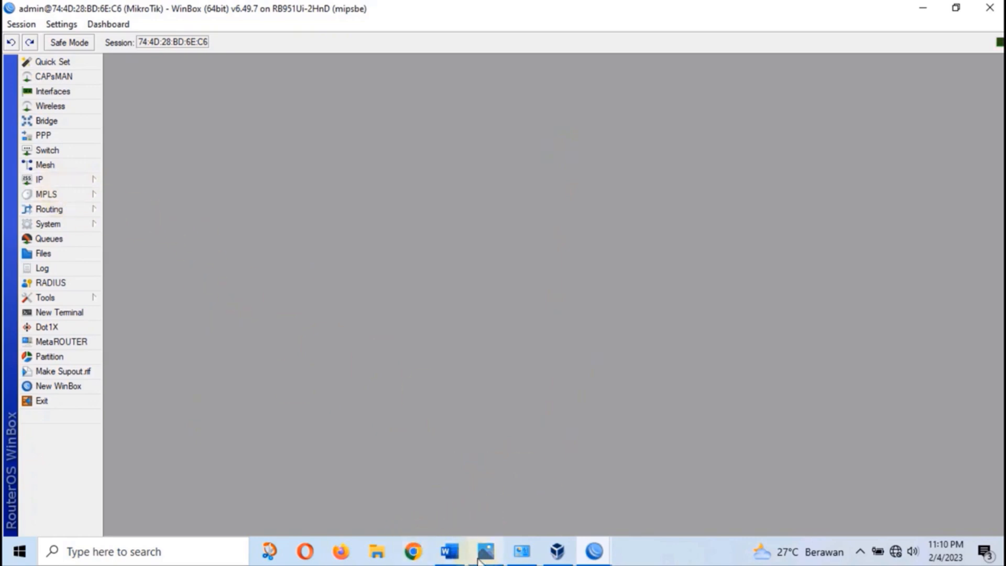
# Highlight the 'IP Router ke Internet' line and router-gateway requirement 2 in yellow
pyautogui.click(450, 551)
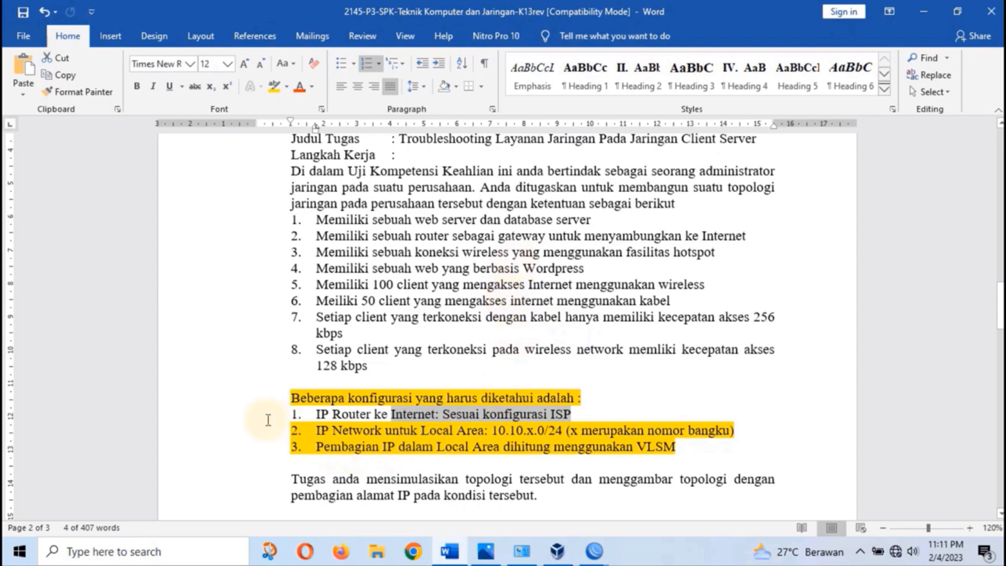
pyautogui.moveTo(316, 414); pyautogui.dragTo(603, 410)
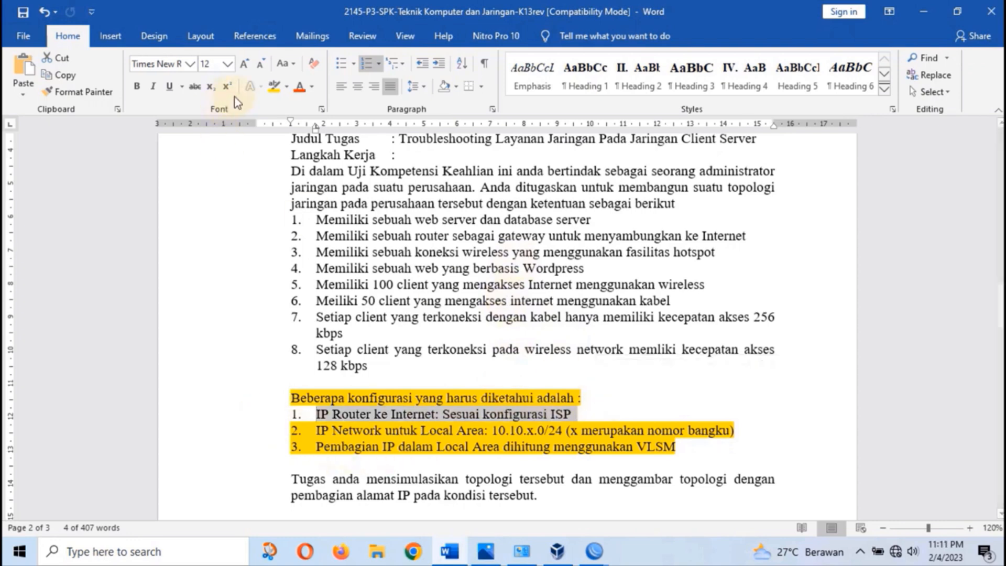
pyautogui.click(273, 86)
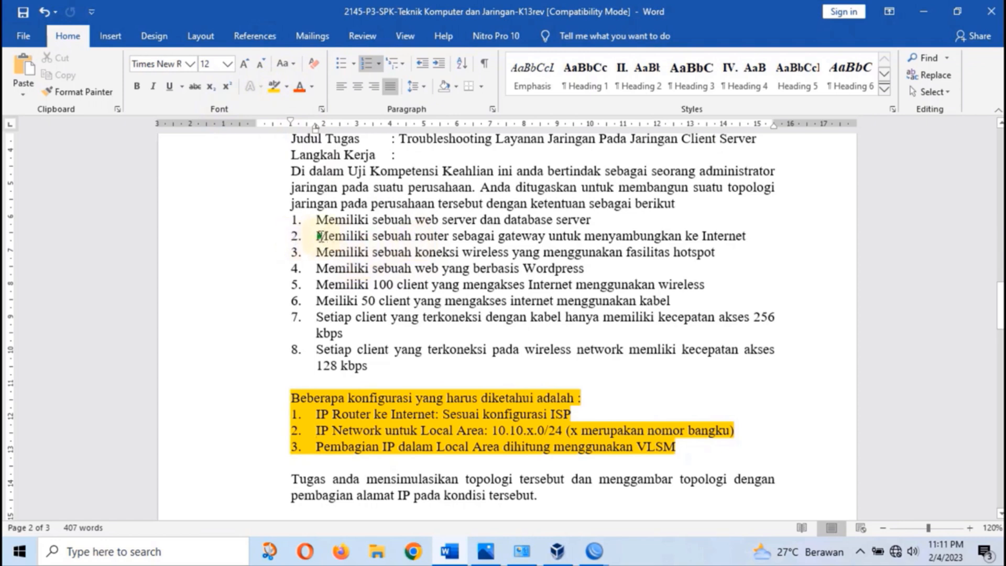
pyautogui.moveTo(316, 236); pyautogui.dragTo(755, 237)
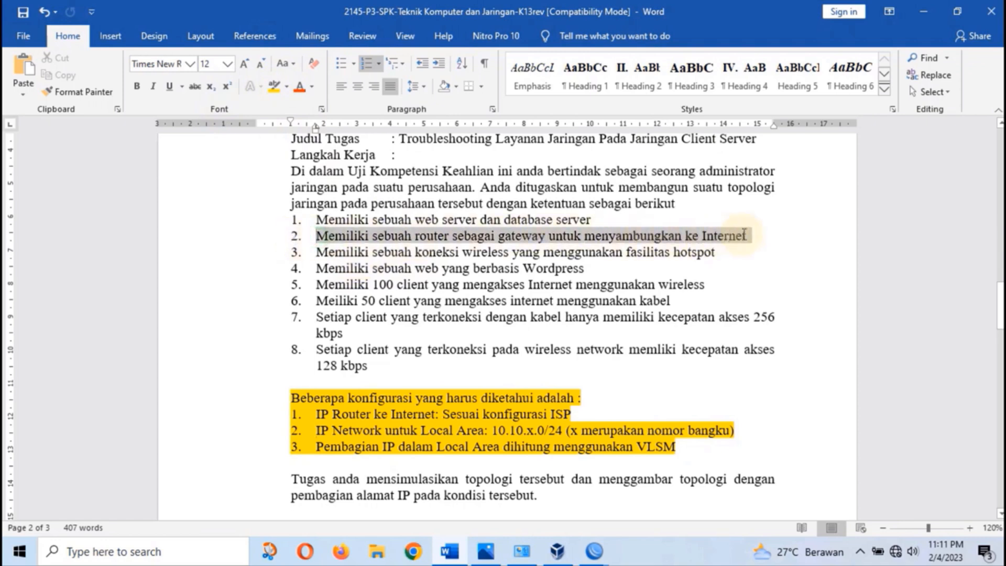
pyautogui.click(275, 88)
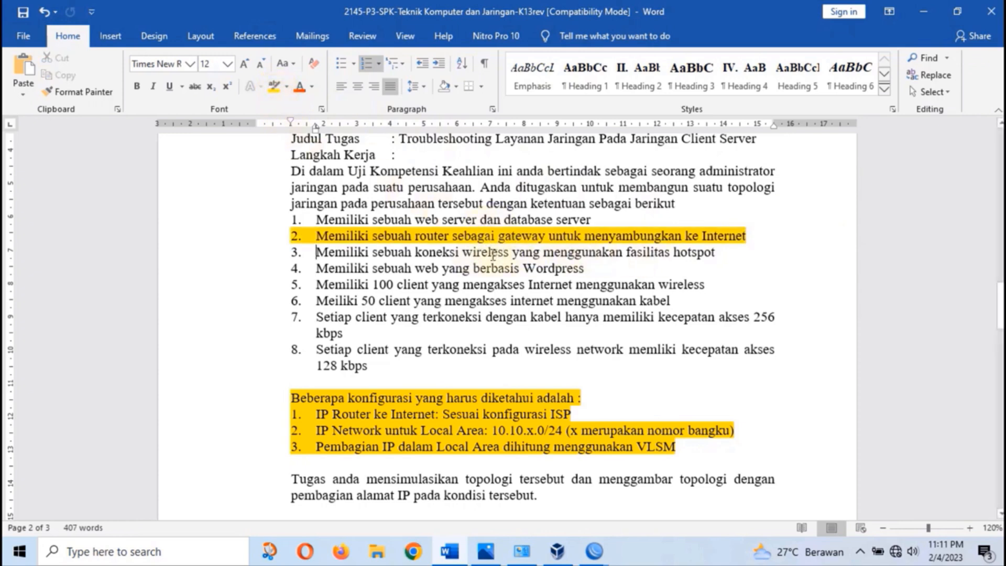
pyautogui.click(362, 301)
pyautogui.moveTo(362, 301); pyautogui.dragTo(398, 285)
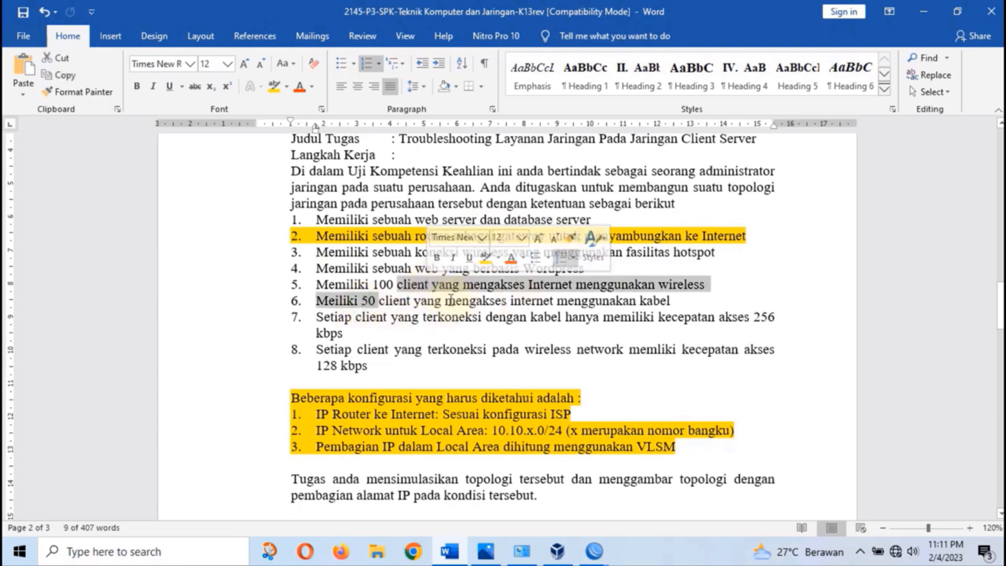
pyautogui.click(594, 552)
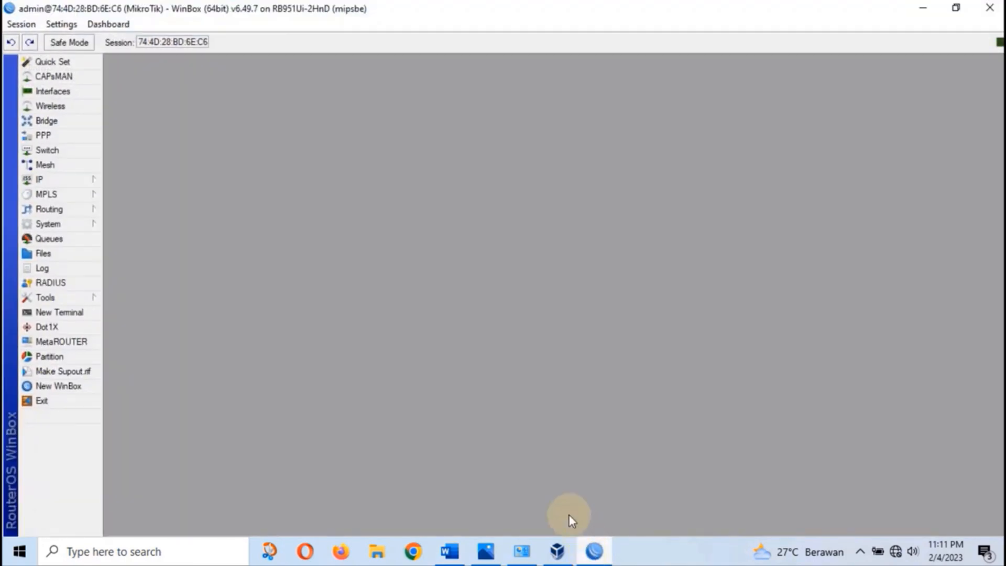
# Run DHCP Setup on ether3-Kabel with address pool 10.10.1.130-10.10.1.180
pyautogui.click(36, 180)
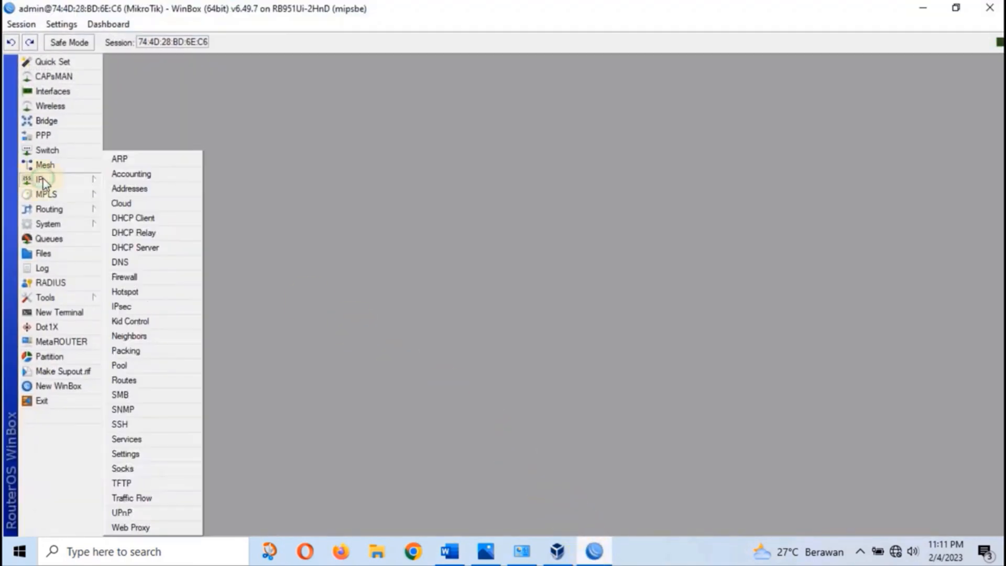
pyautogui.click(175, 254)
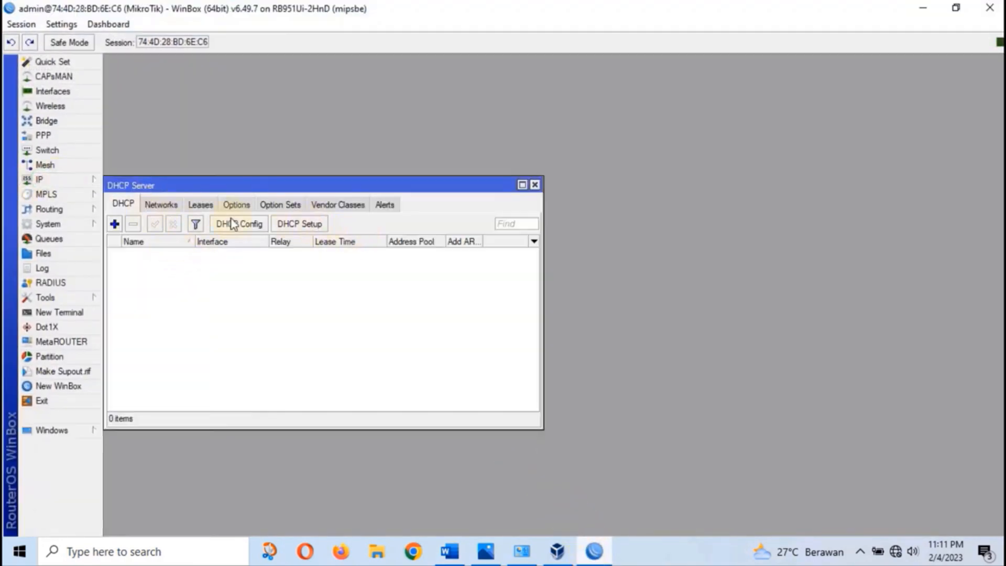
pyautogui.click(311, 224)
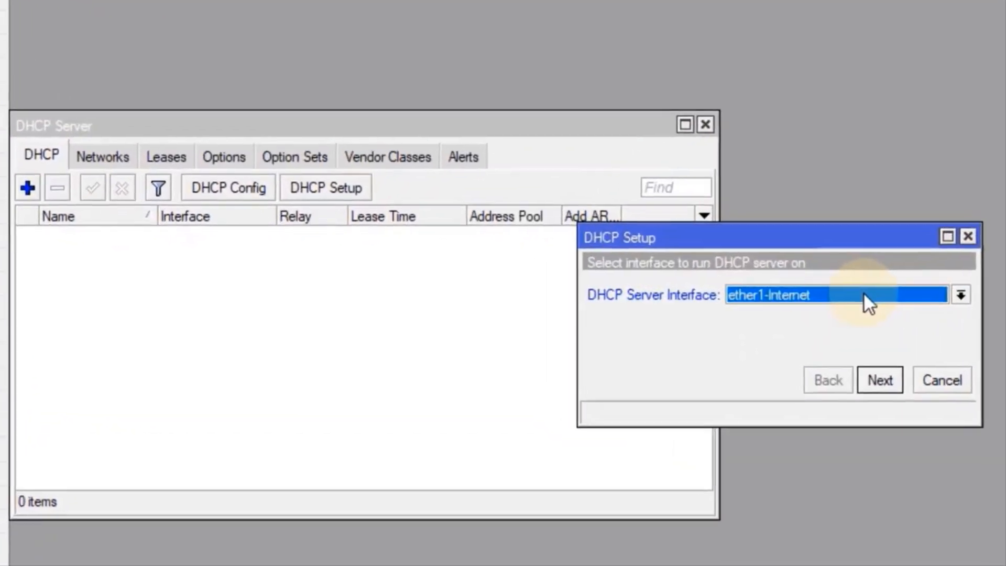
pyautogui.click(529, 289)
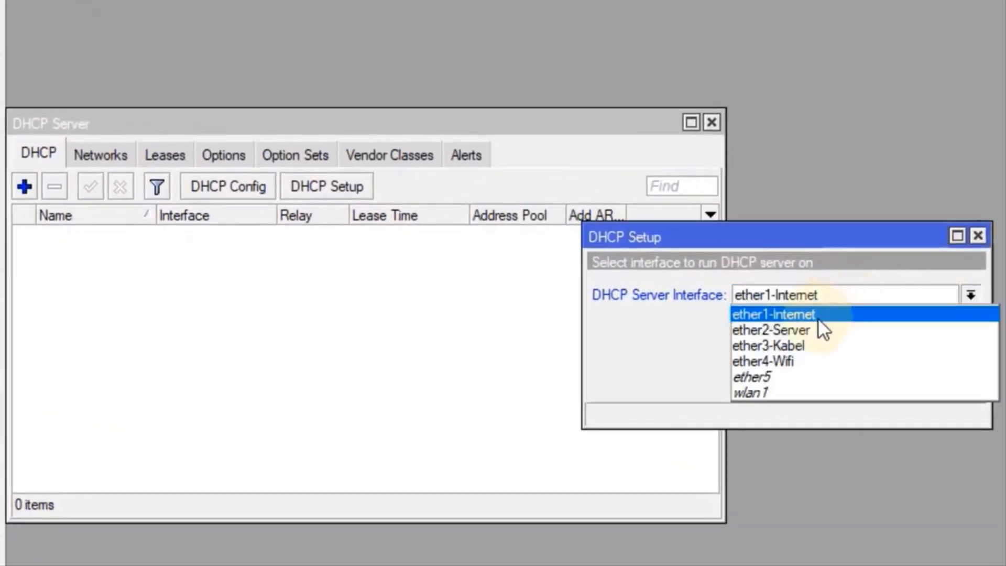
pyautogui.click(815, 345)
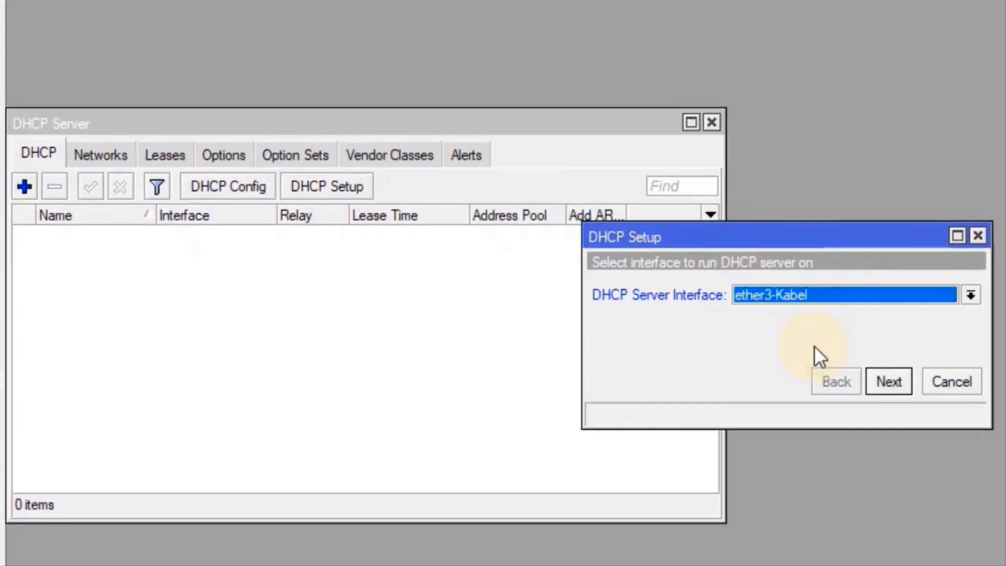
pyautogui.click(898, 381)
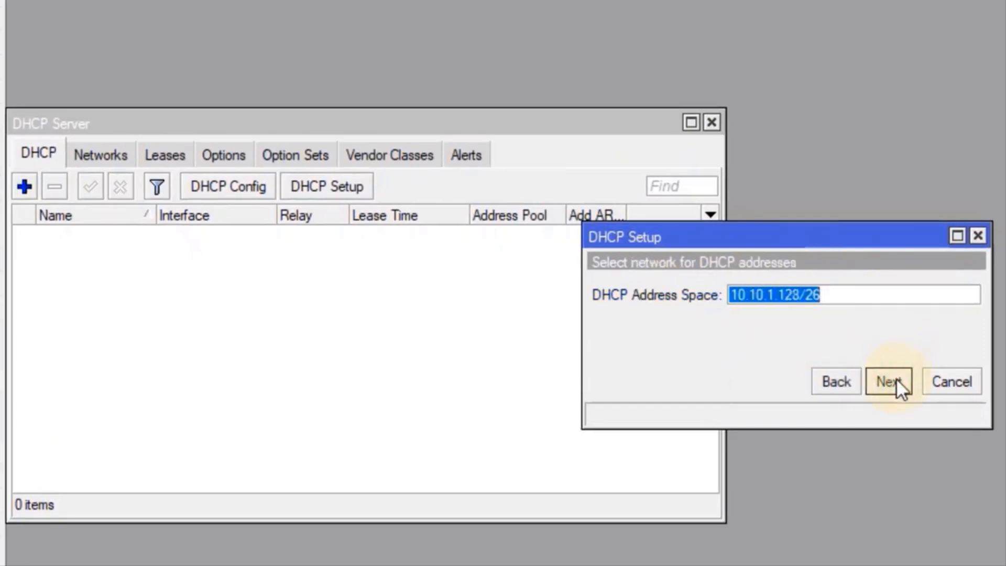
pyautogui.click(897, 378)
pyautogui.click(897, 378)
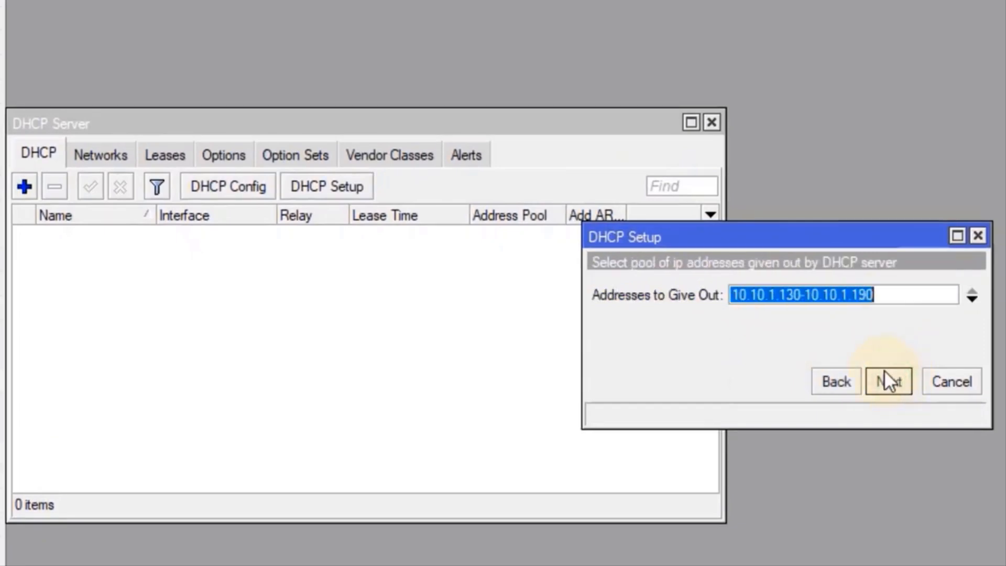
pyautogui.moveTo(862, 300); pyautogui.dragTo(890, 297)
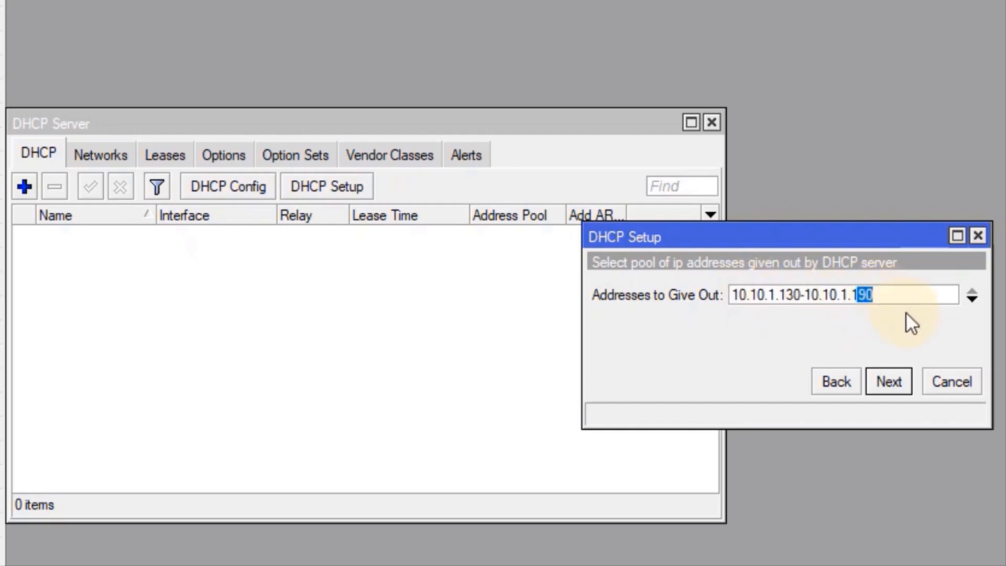
pyautogui.write('80')
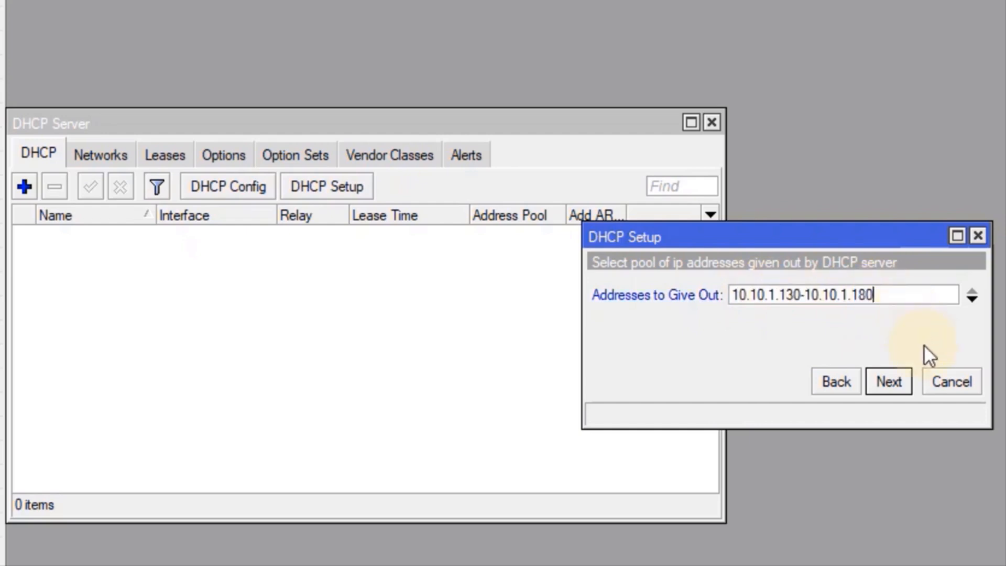
pyautogui.click(894, 382)
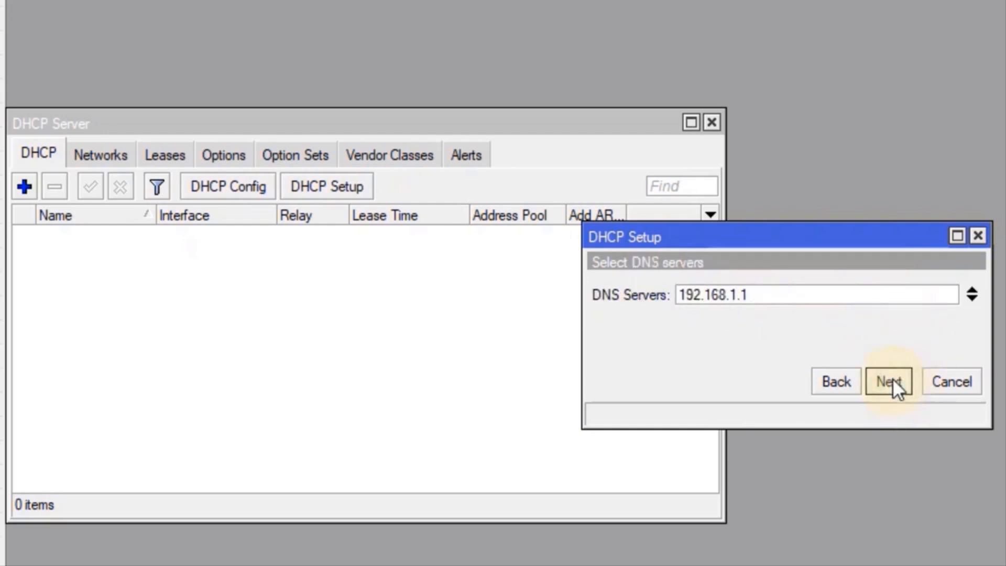
# Set DNS servers 10.10.1.254 and 192.168.1.1, keep the 00:10:00 lease, and finish
pyautogui.click(973, 302)
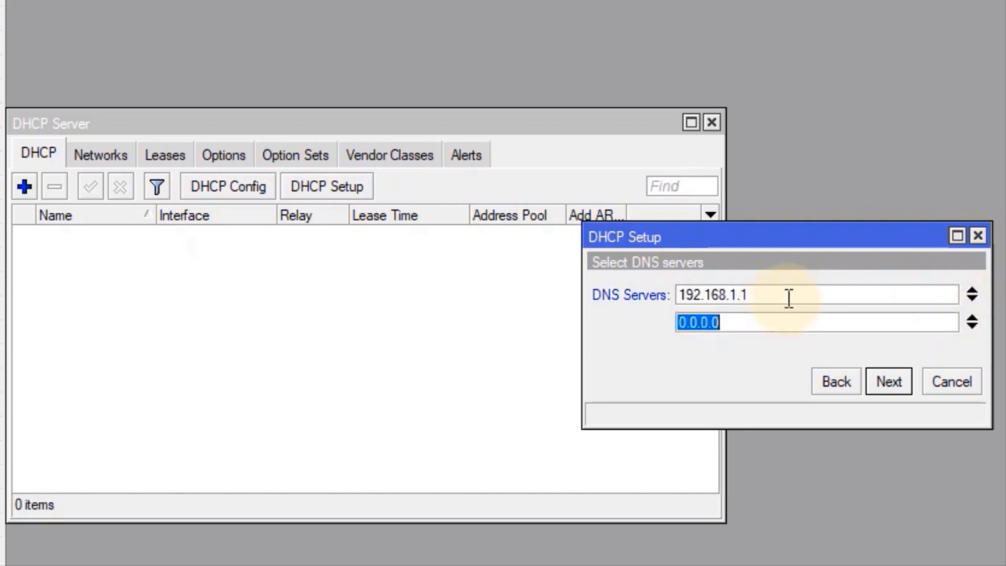
pyautogui.moveTo(747, 296); pyautogui.dragTo(670, 304)
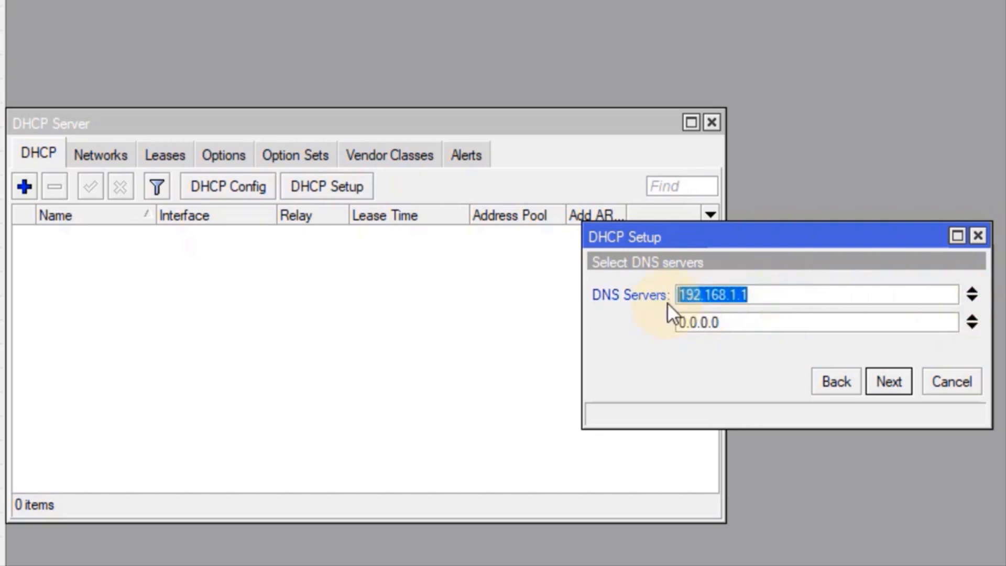
pyautogui.click(753, 319)
pyautogui.hotkey('ctrl', 'a')
pyautogui.hotkey('ctrl', 'v')
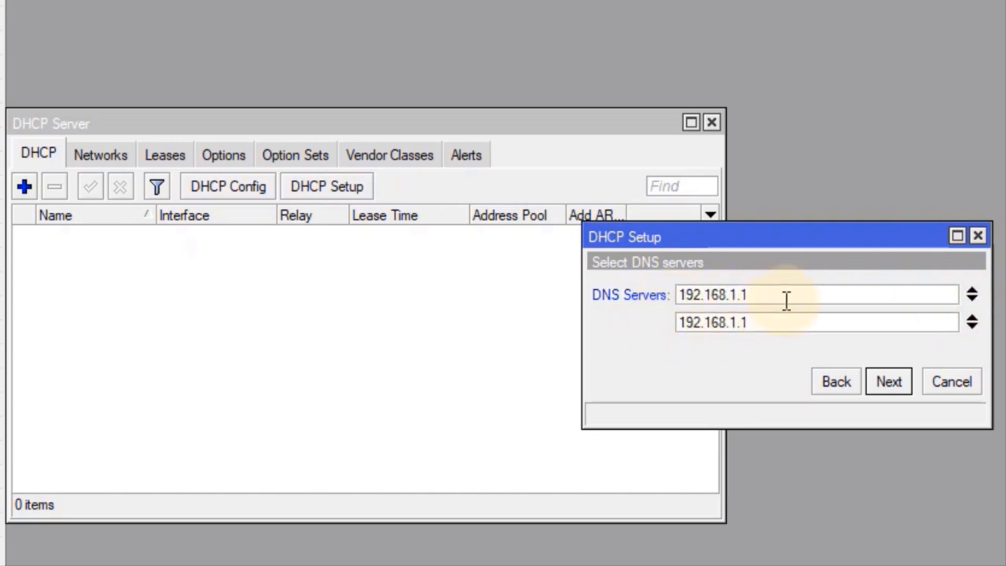
pyautogui.moveTo(786, 300); pyautogui.dragTo(671, 315)
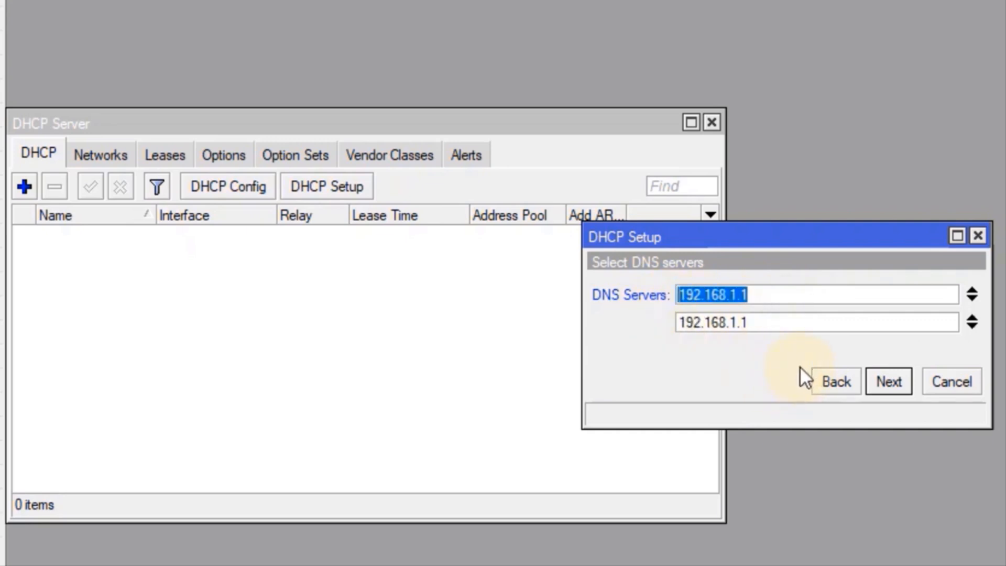
pyautogui.write('10.10.1')
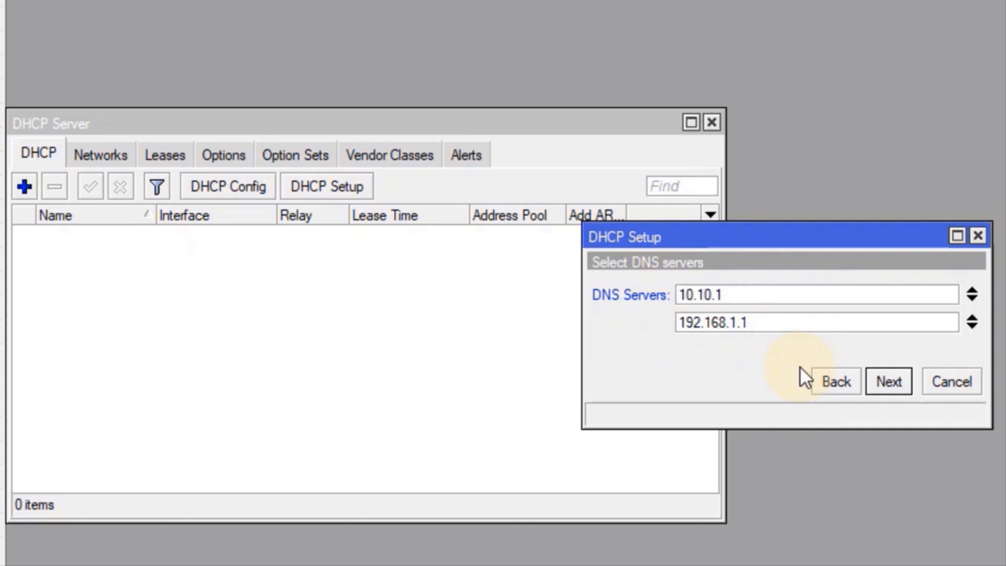
pyautogui.write('.254')
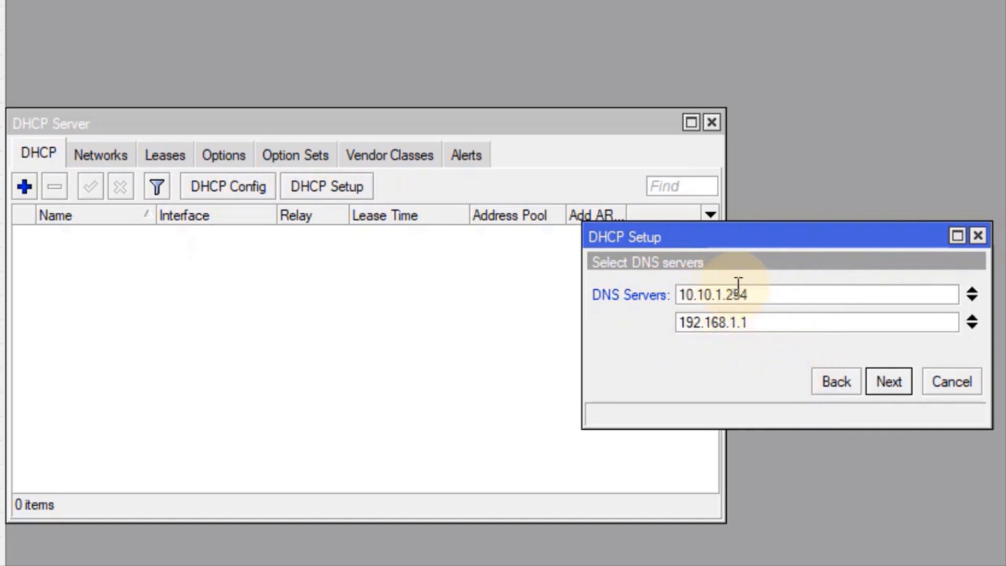
pyautogui.click(895, 387)
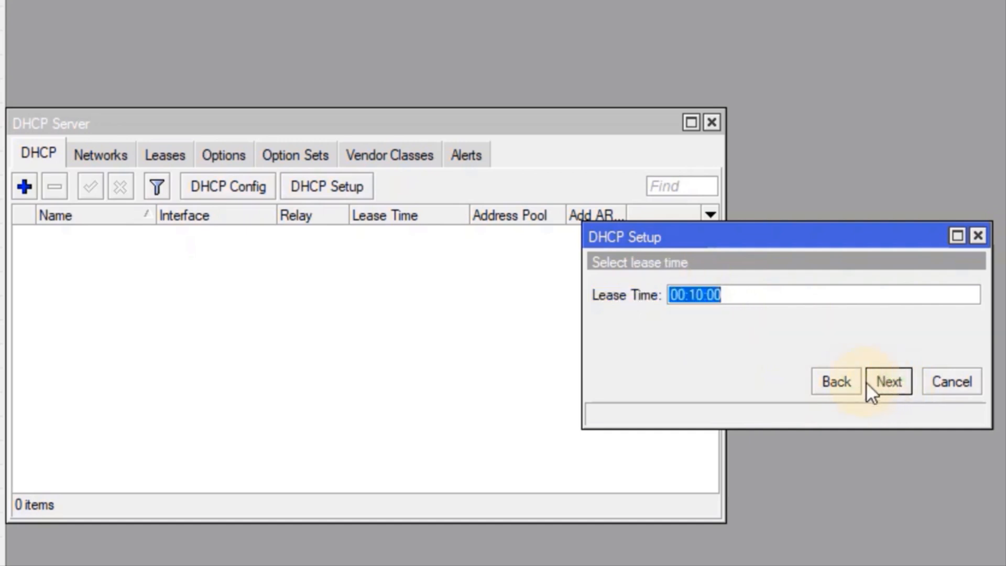
pyautogui.click(888, 383)
pyautogui.click(748, 297)
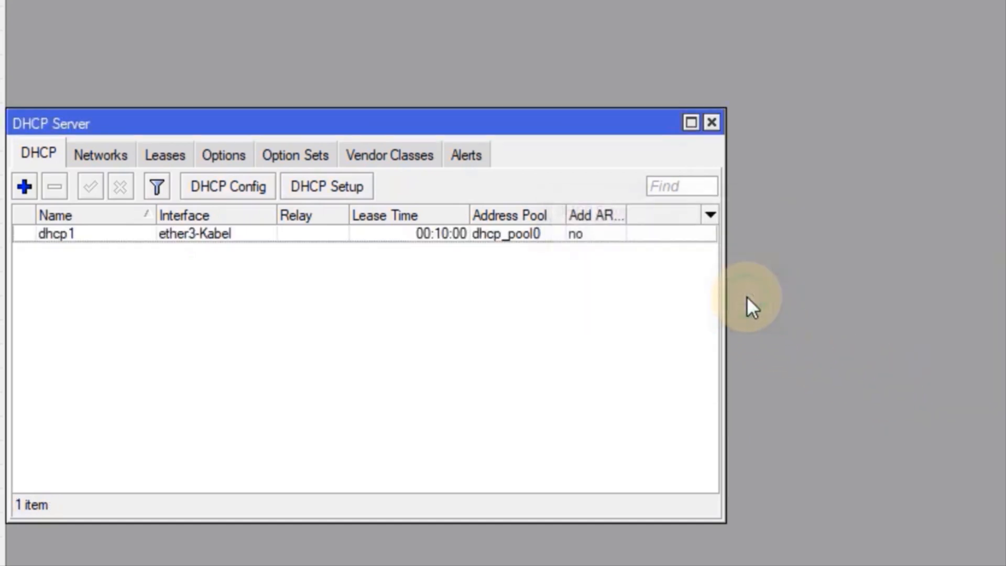
# Run DHCP Setup on ether4-Wifi with space 10.10.1.0/25 and gateway 10.10.1.1
pyautogui.click(326, 187)
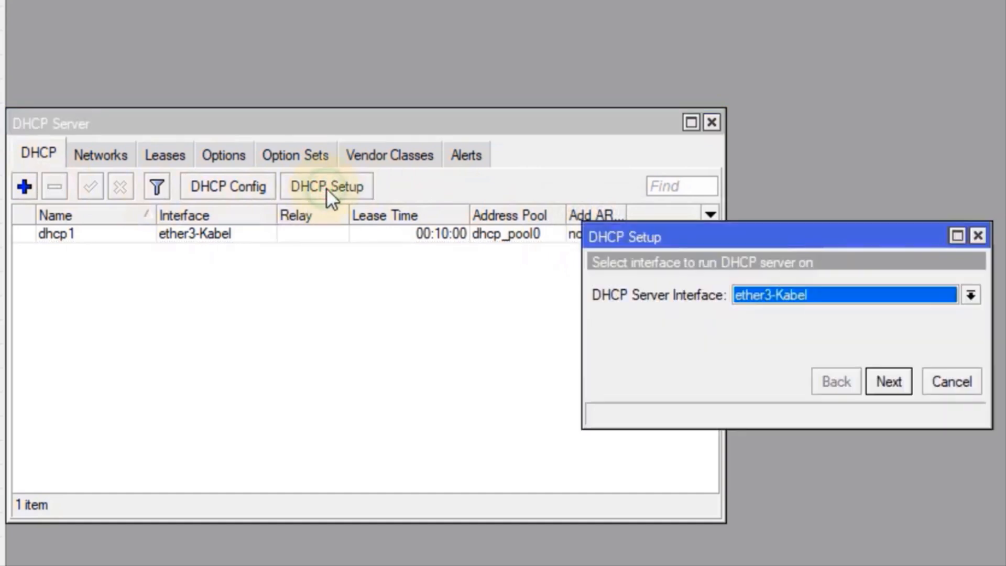
pyautogui.click(855, 293)
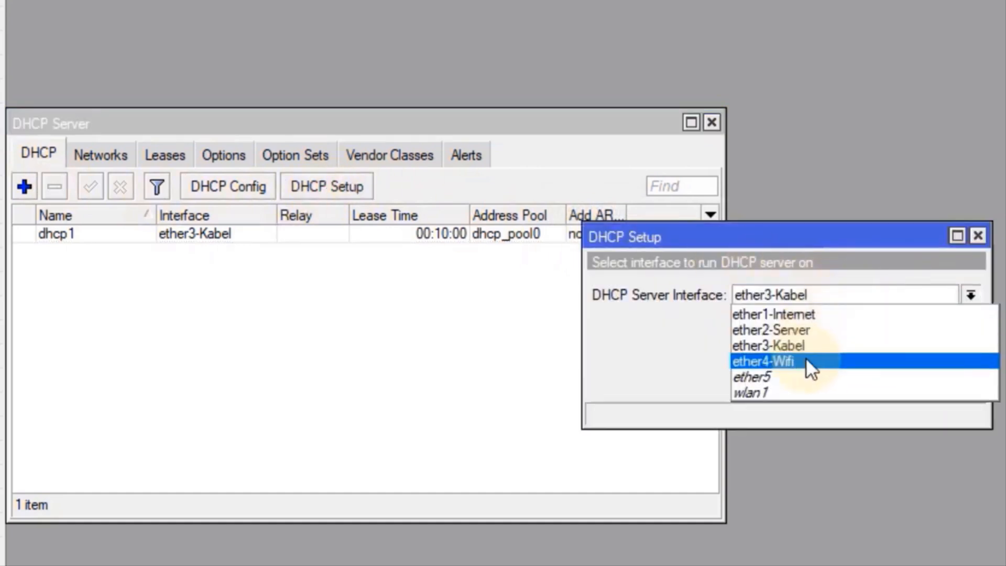
pyautogui.click(807, 361)
pyautogui.click(893, 383)
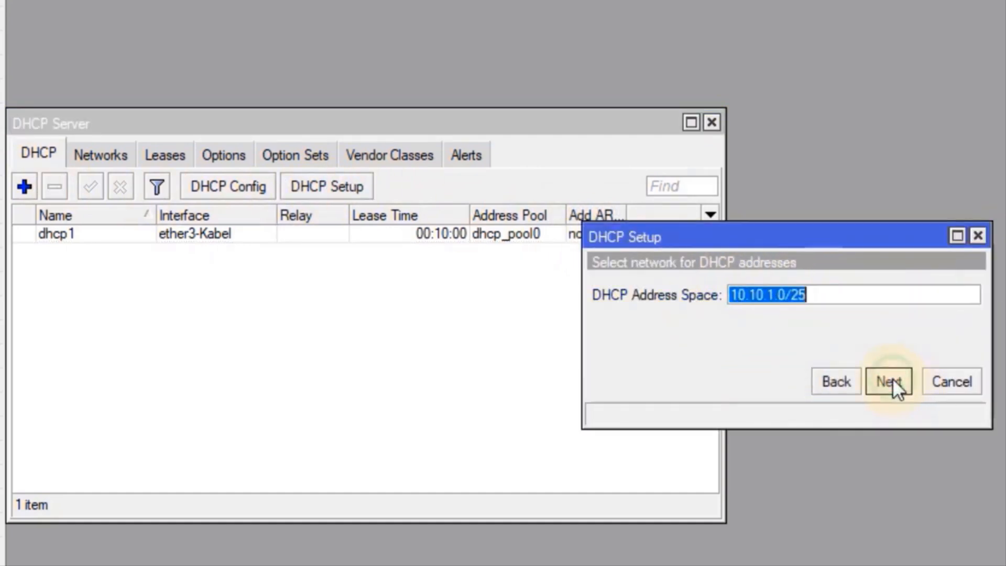
pyautogui.click(894, 383)
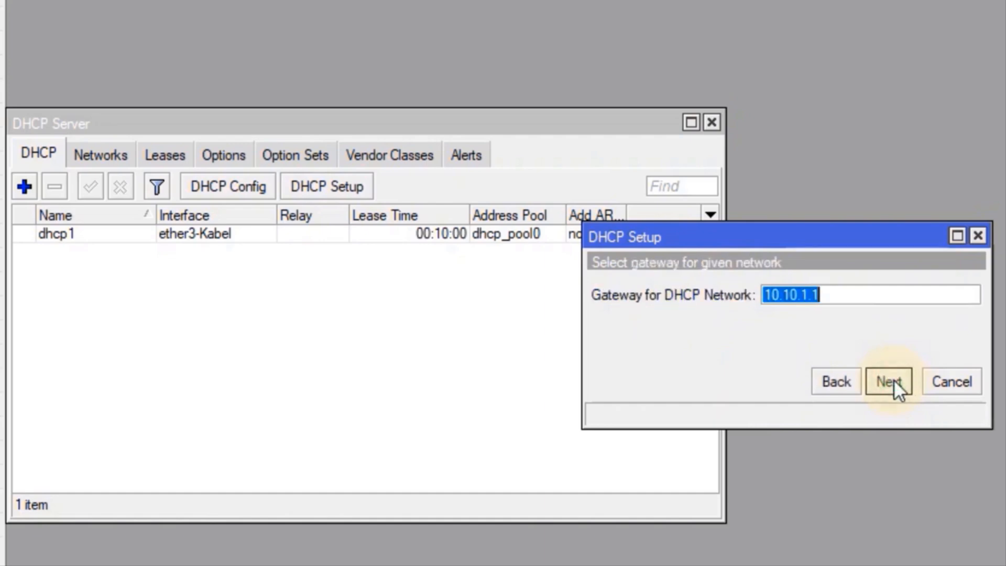
pyautogui.click(895, 379)
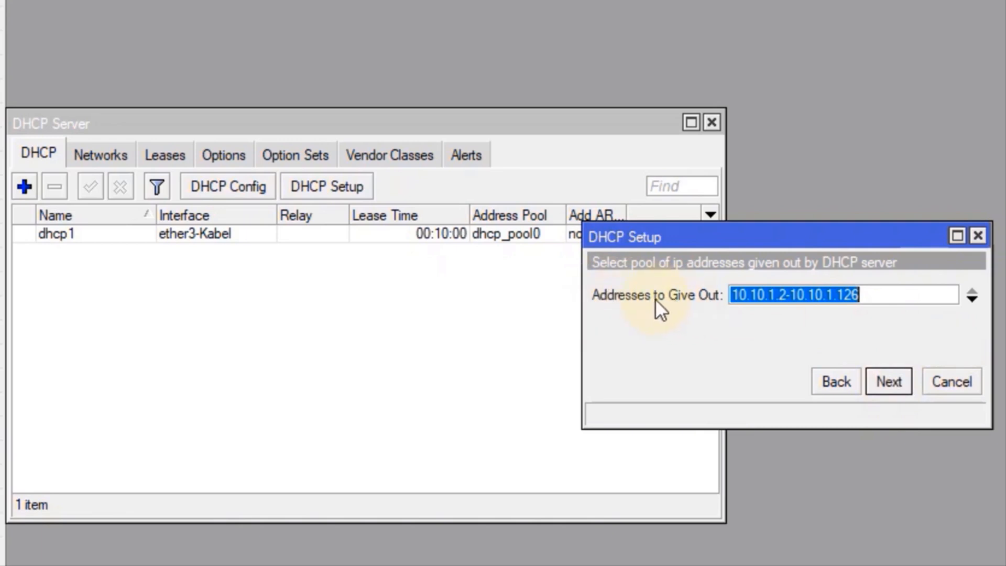
# Set the pool to 10.10.1.2-10.10.1.101, keep default DNS and lease, and finish
pyautogui.moveTo(867, 294); pyautogui.dragTo(852, 295)
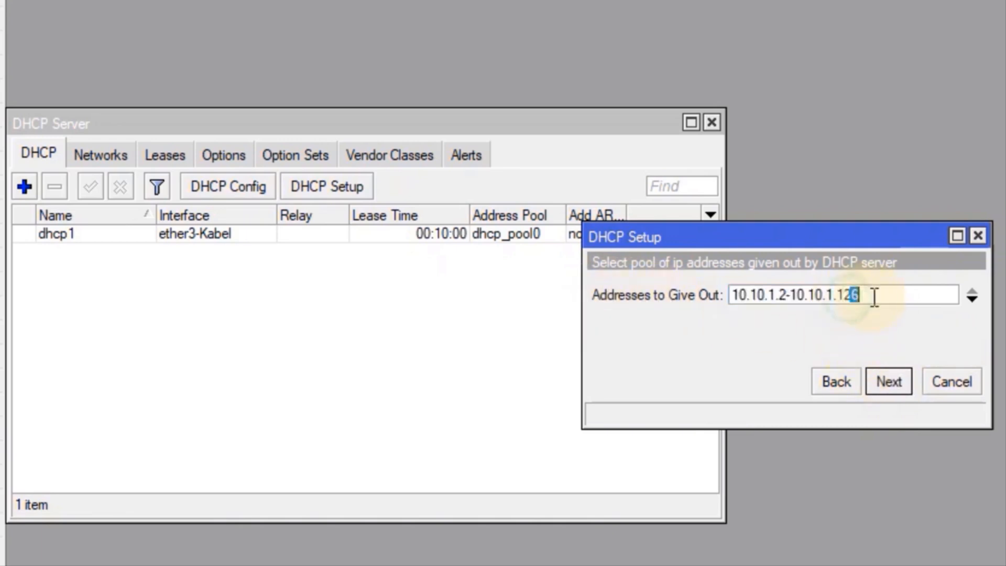
pyautogui.press('BackSpace')
pyautogui.press('BackSpace')
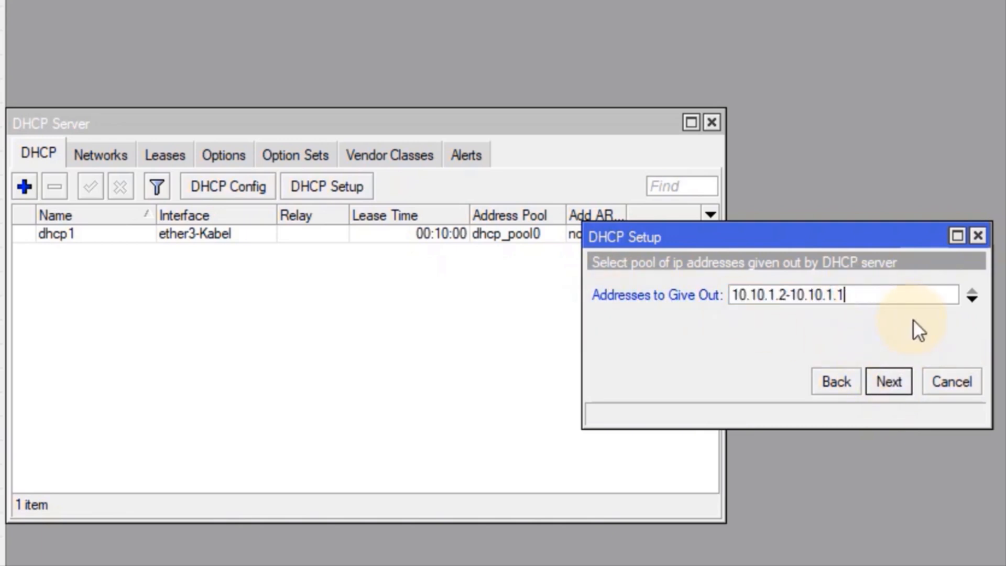
pyautogui.write('01')
pyautogui.click(898, 382)
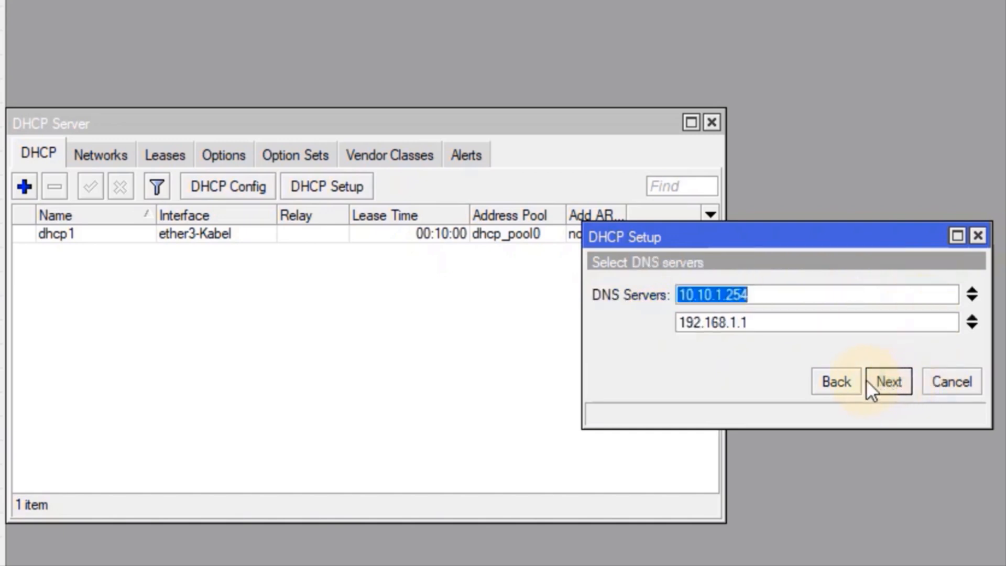
pyautogui.click(760, 295)
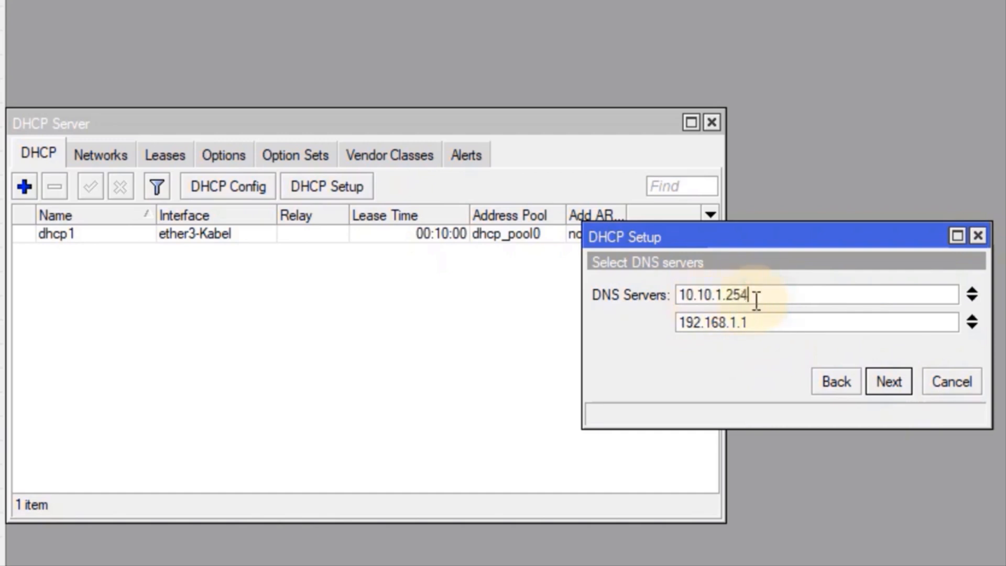
pyautogui.click(885, 386)
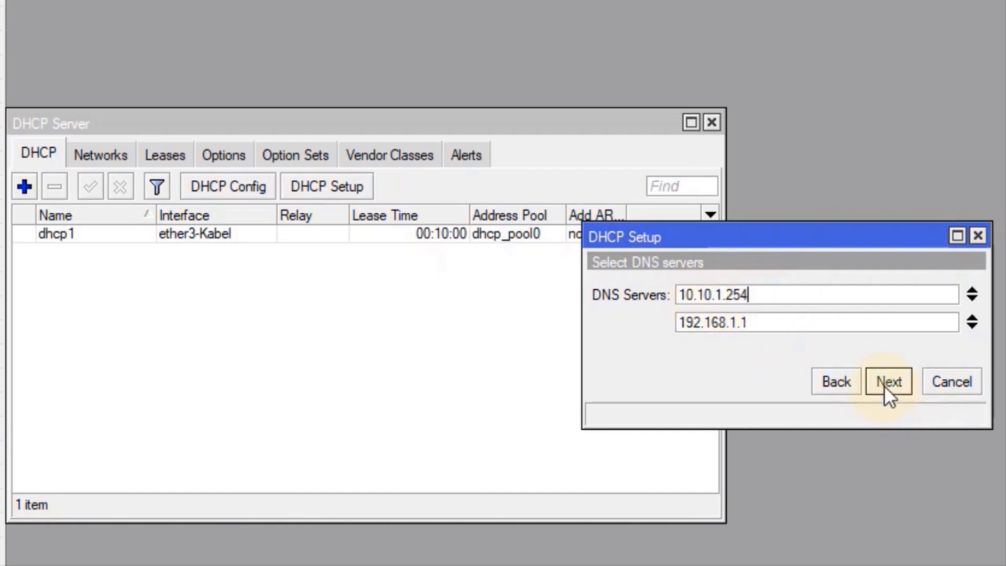
pyautogui.click(892, 385)
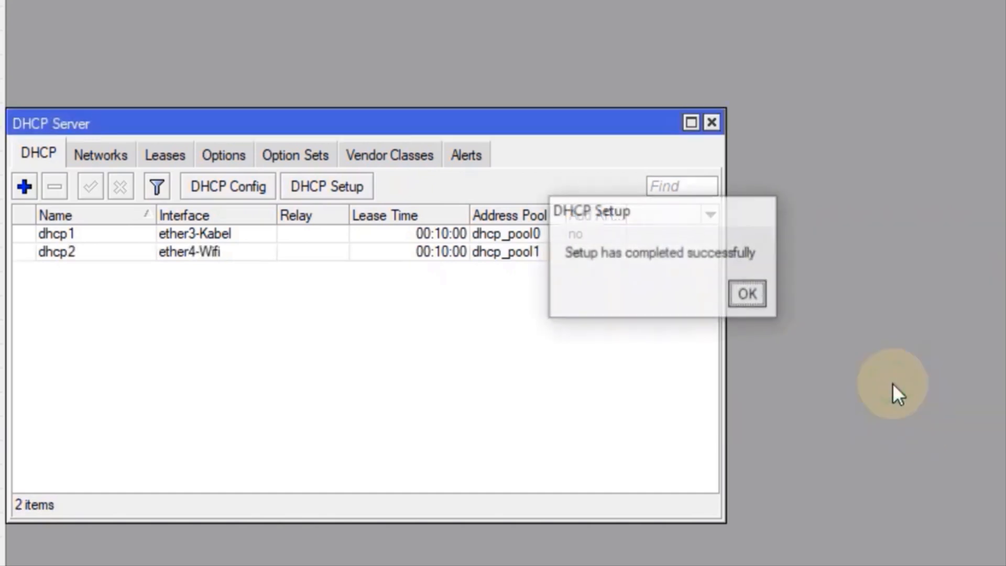
pyautogui.click(750, 293)
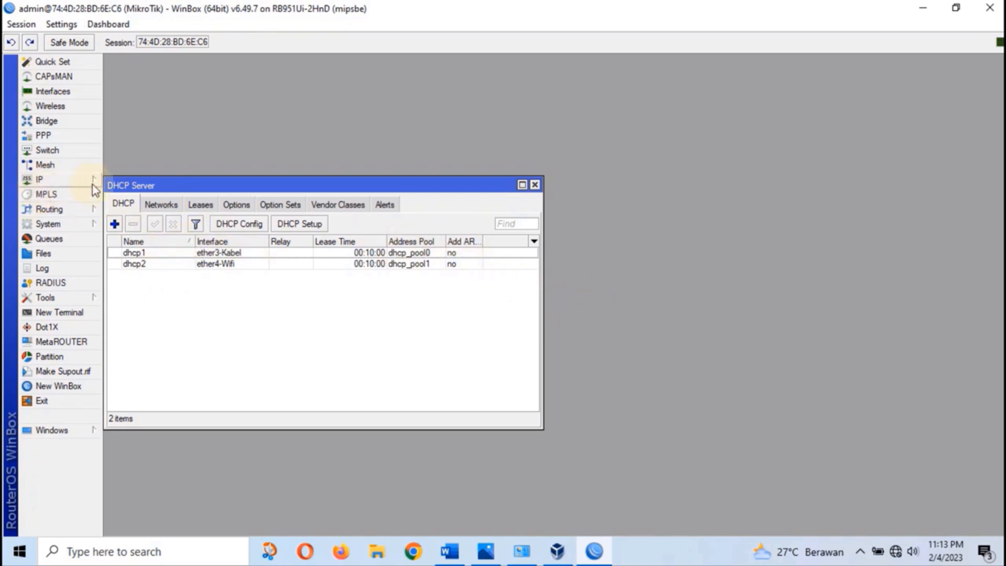
# Start a new NAT rule with out-interface ether1-Internet
pyautogui.click(535, 185)
pyautogui.click(48, 179)
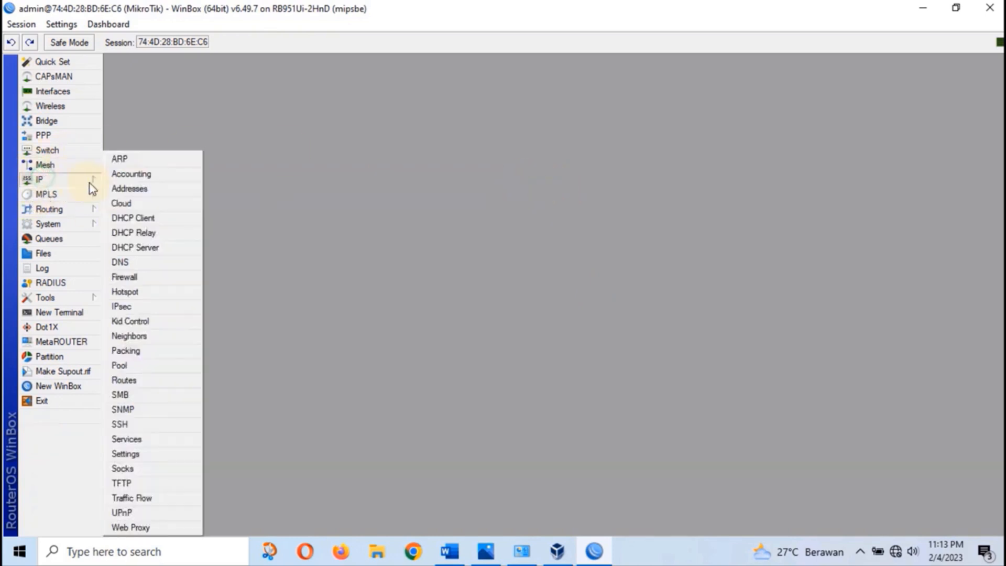
pyautogui.click(135, 277)
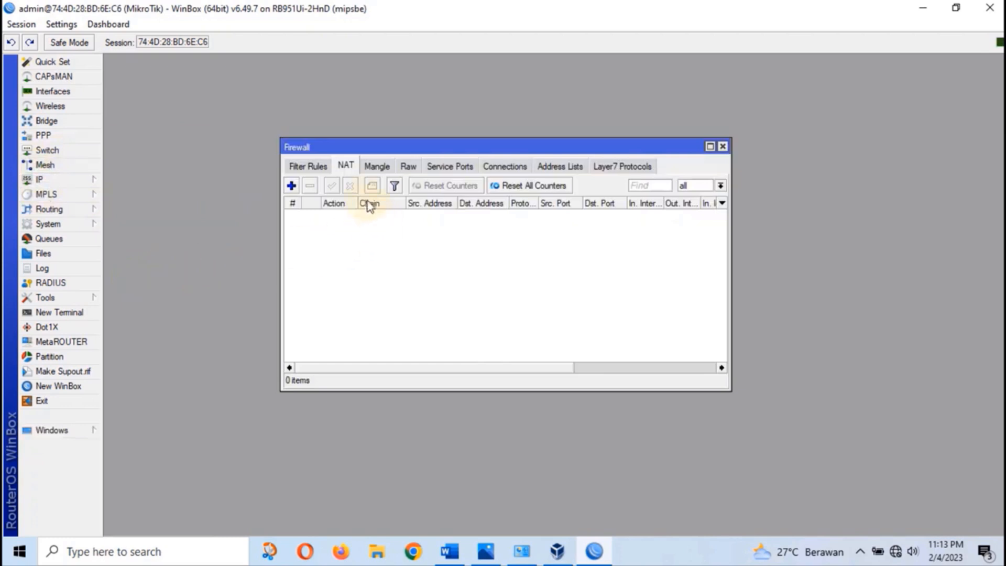
pyautogui.click(345, 167)
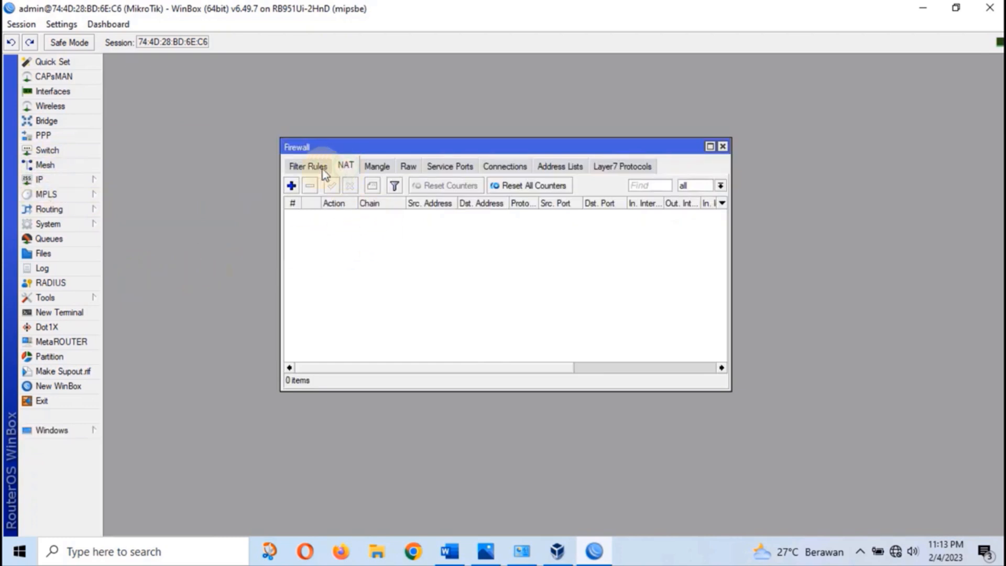
pyautogui.click(291, 186)
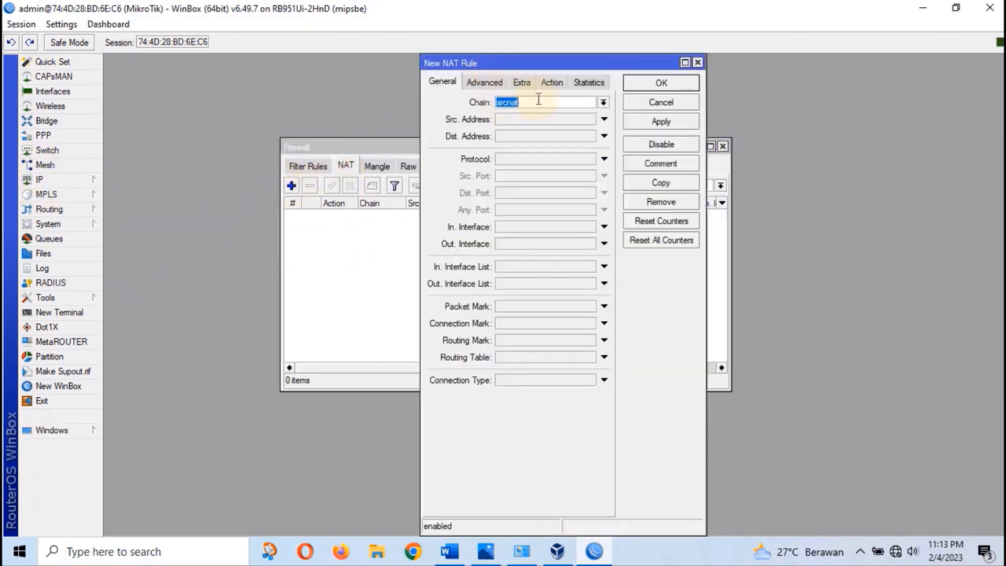
pyautogui.click(499, 245)
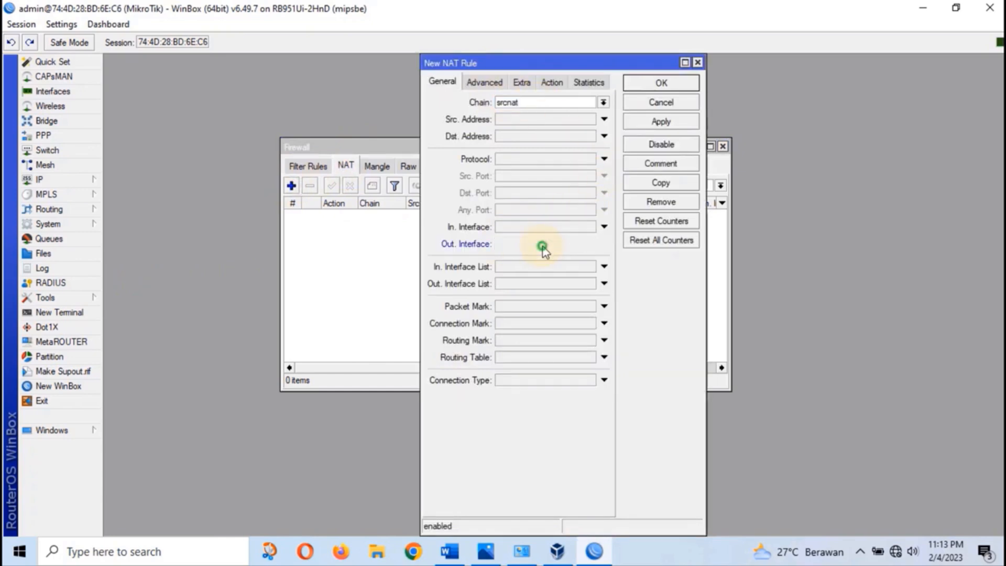
pyautogui.click(540, 254)
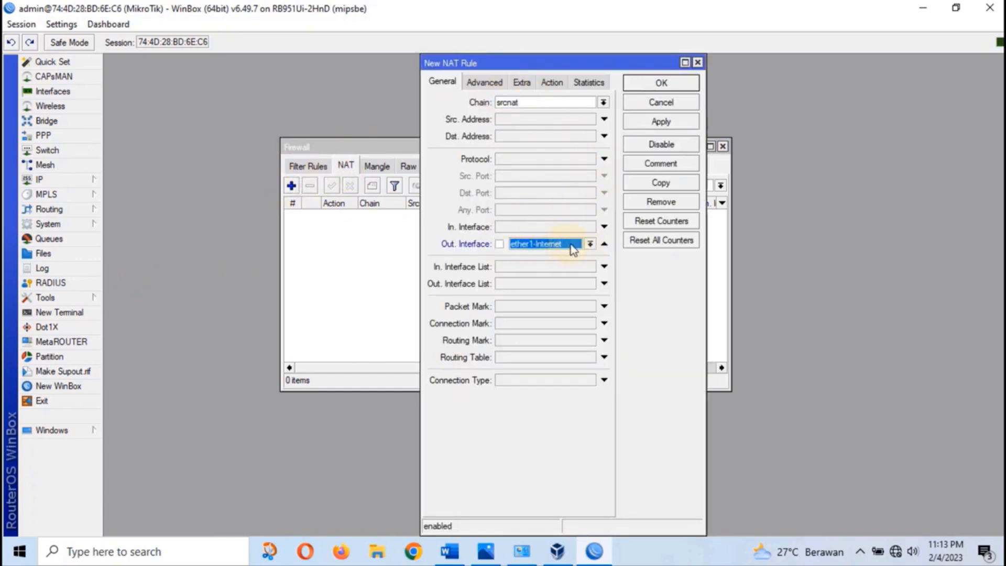
# Set the rule's action to masquerade, save it, and close the Firewall window
pyautogui.click(556, 84)
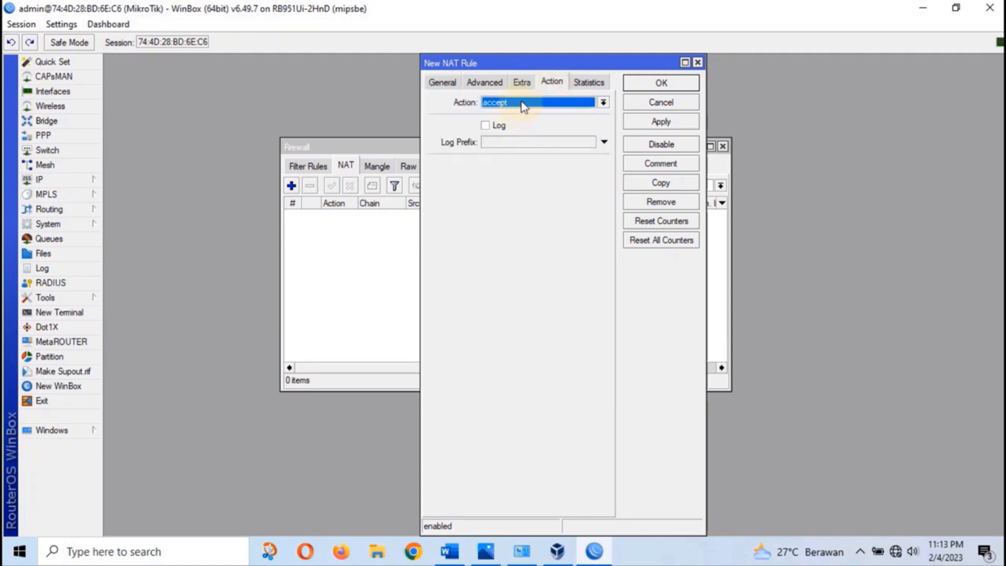
pyautogui.click(553, 103)
pyautogui.click(526, 172)
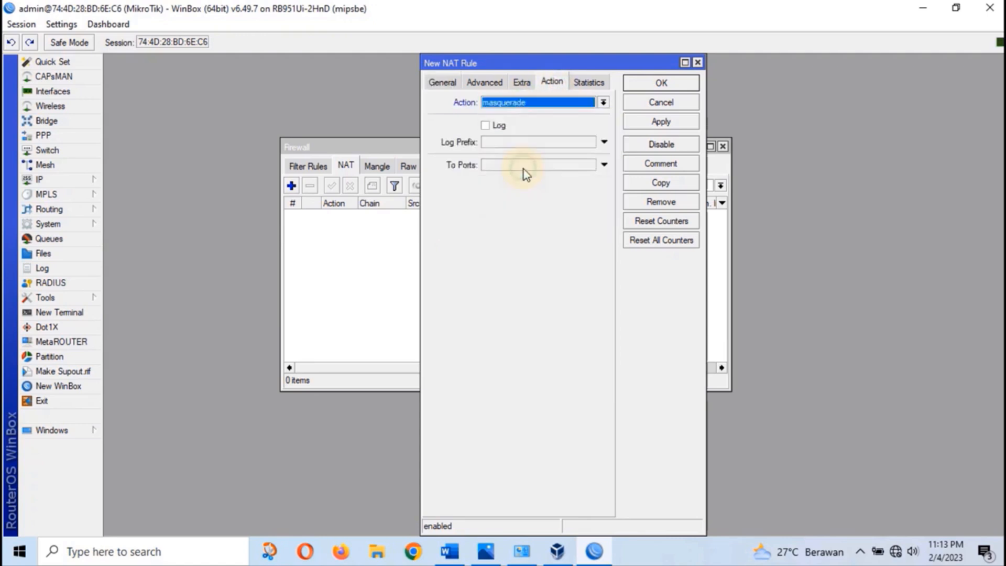
pyautogui.click(658, 121)
pyautogui.click(662, 85)
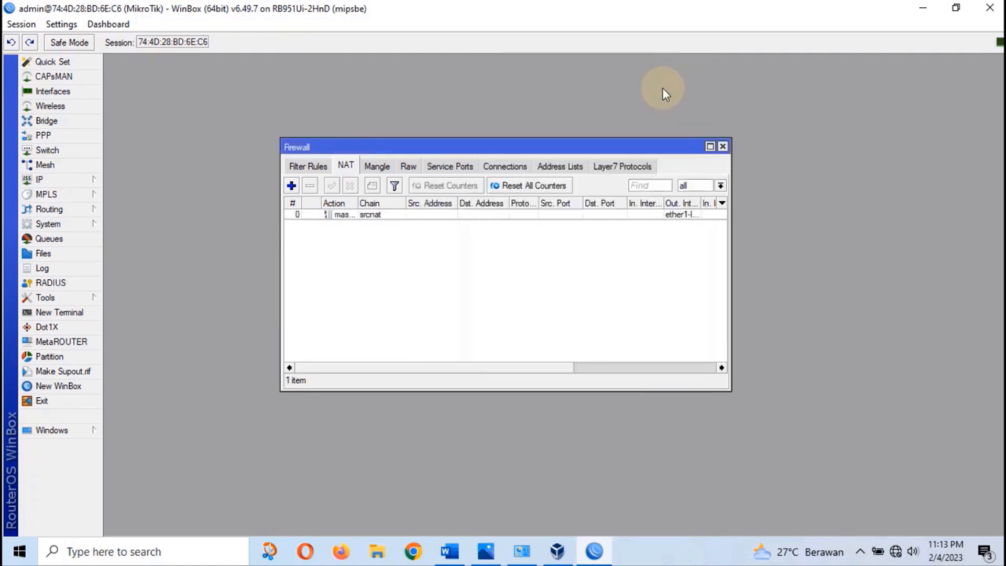
pyautogui.click(722, 147)
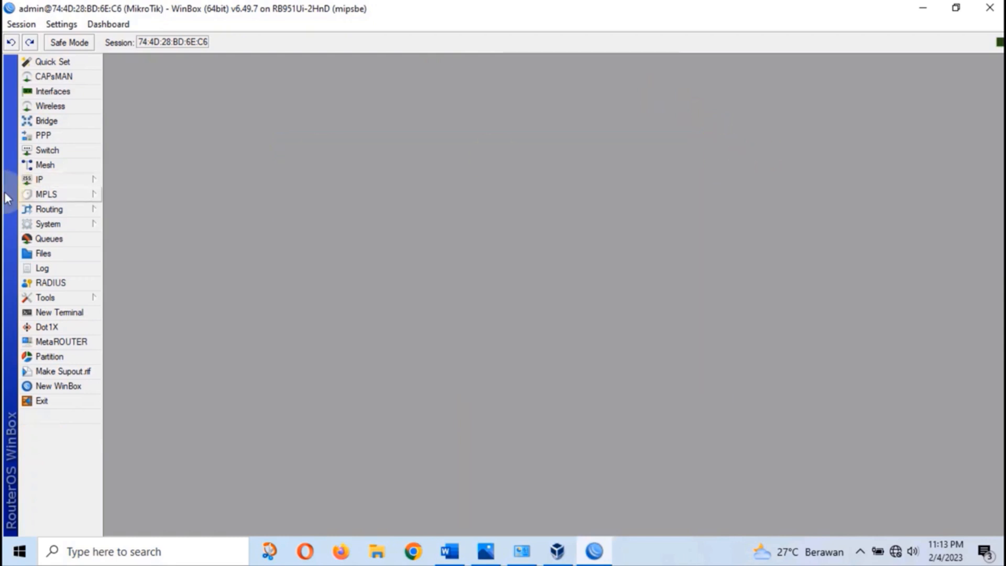
# Run Hotspot Setup on ether4-Wifi, keeping pool 10.10.1.2-10.10.1.101, no certificate and default SMTP
pyautogui.click(55, 181)
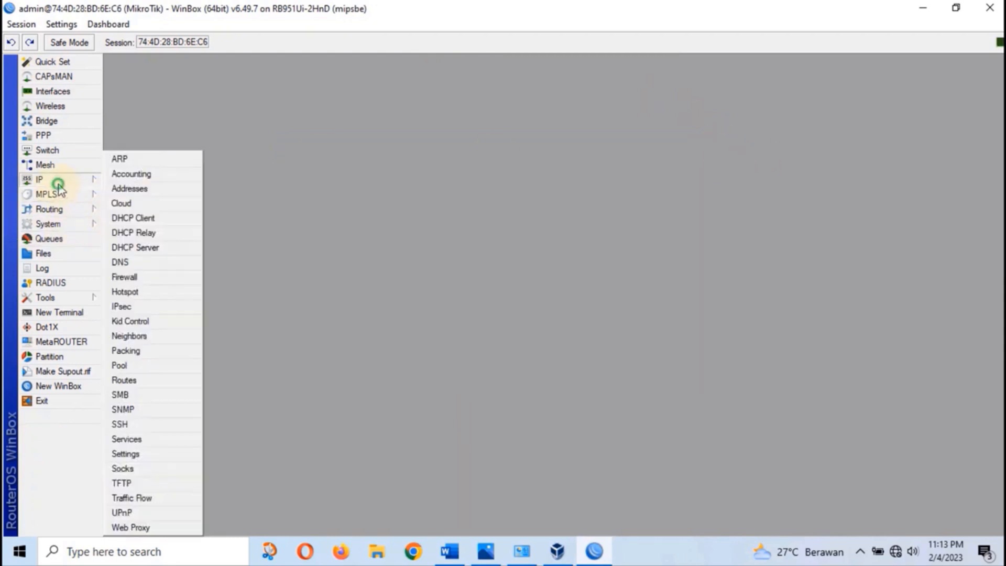
pyautogui.click(126, 292)
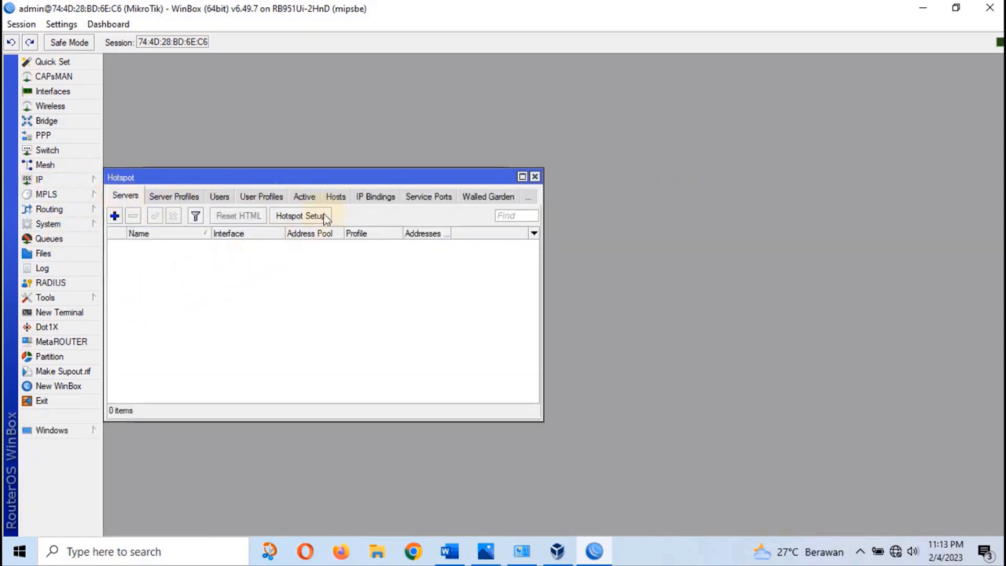
pyautogui.click(307, 217)
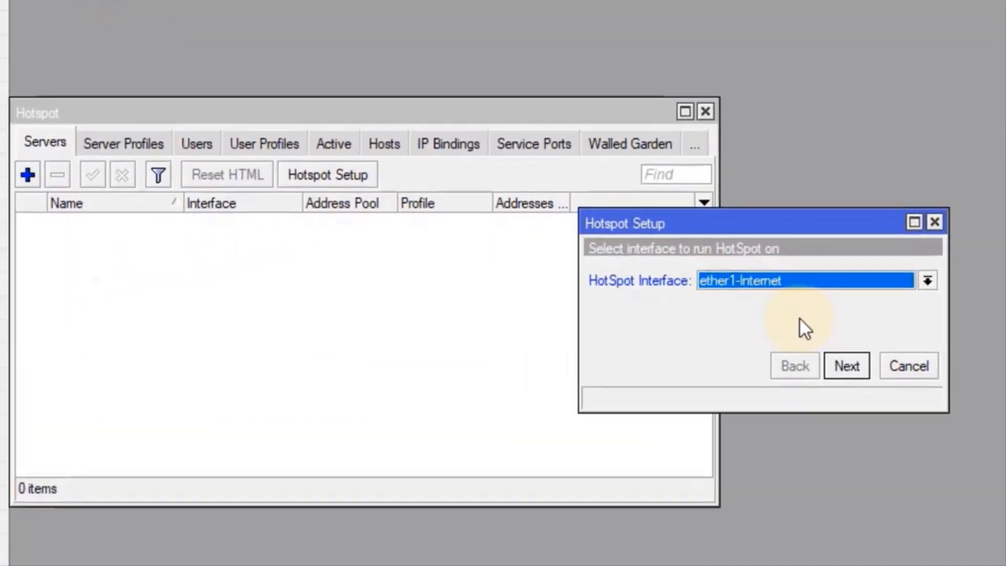
pyautogui.click(618, 283)
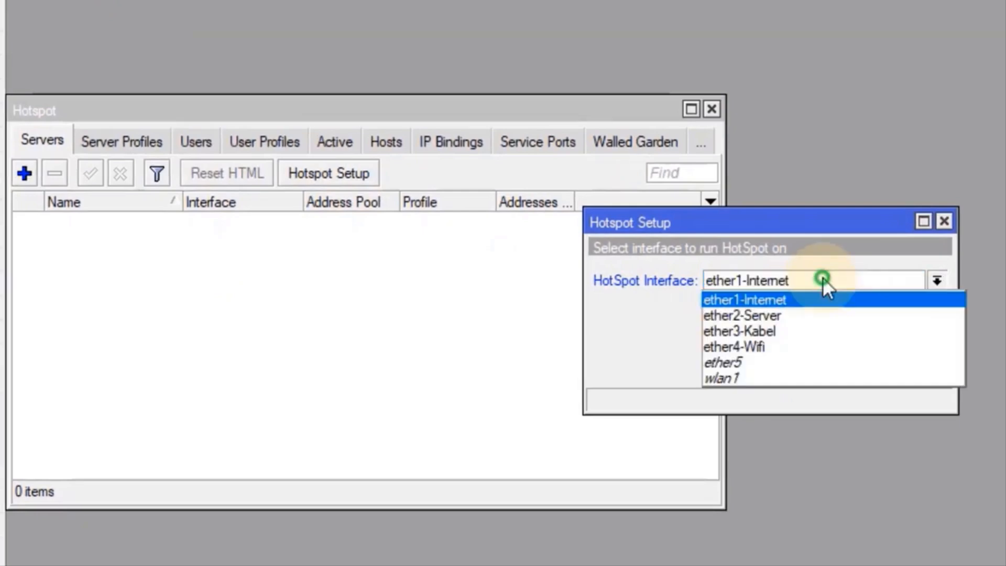
pyautogui.click(766, 346)
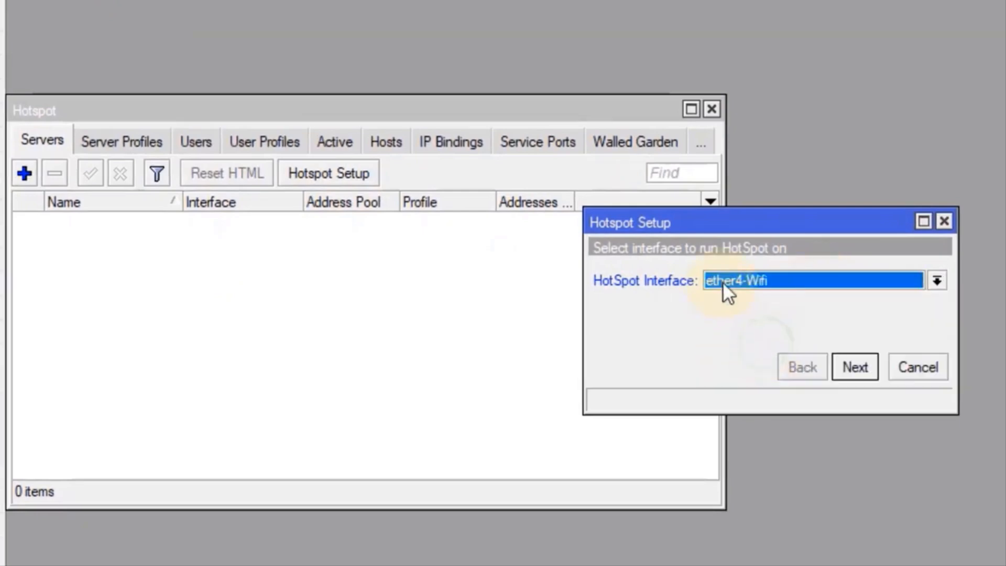
pyautogui.click(855, 366)
pyautogui.click(856, 366)
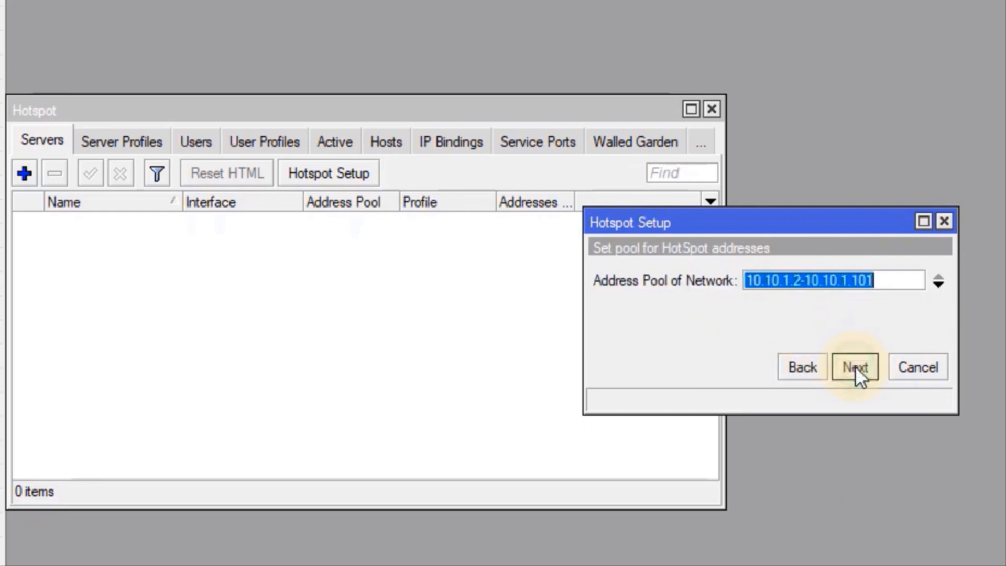
pyautogui.click(860, 366)
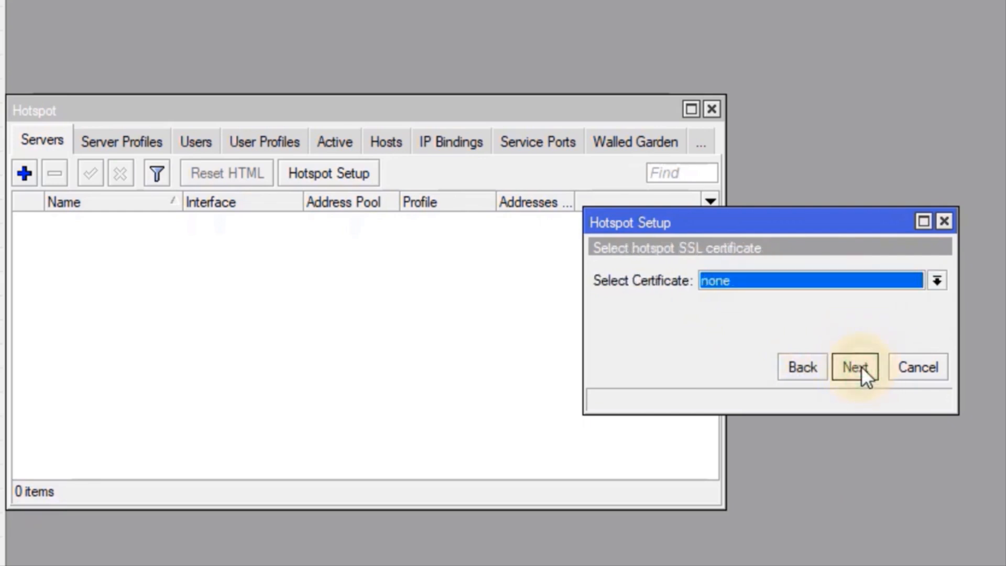
pyautogui.click(861, 366)
pyautogui.click(860, 366)
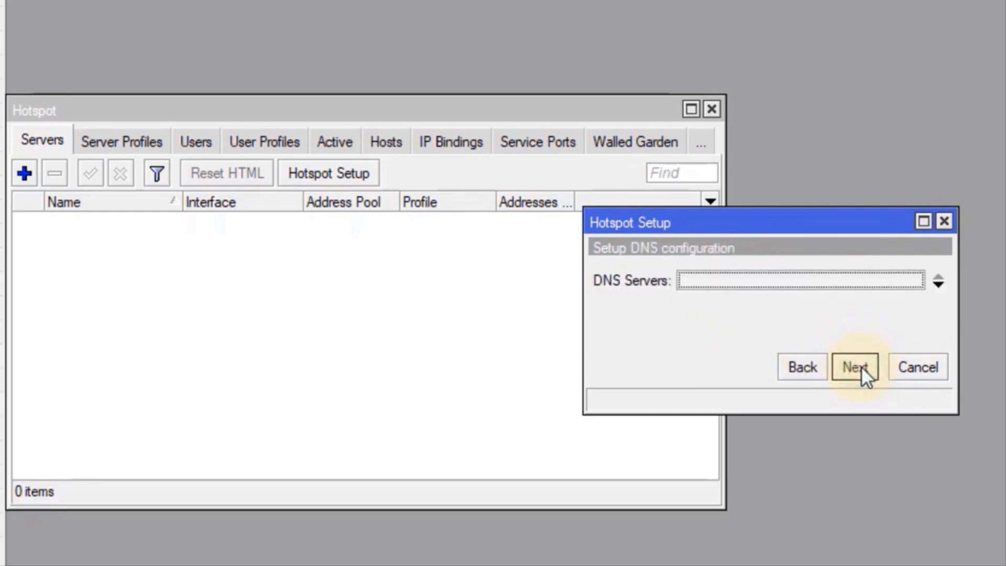
# Enter hotspot DNS servers 10.10.1.254 and 192.168.1.1
pyautogui.click(938, 286)
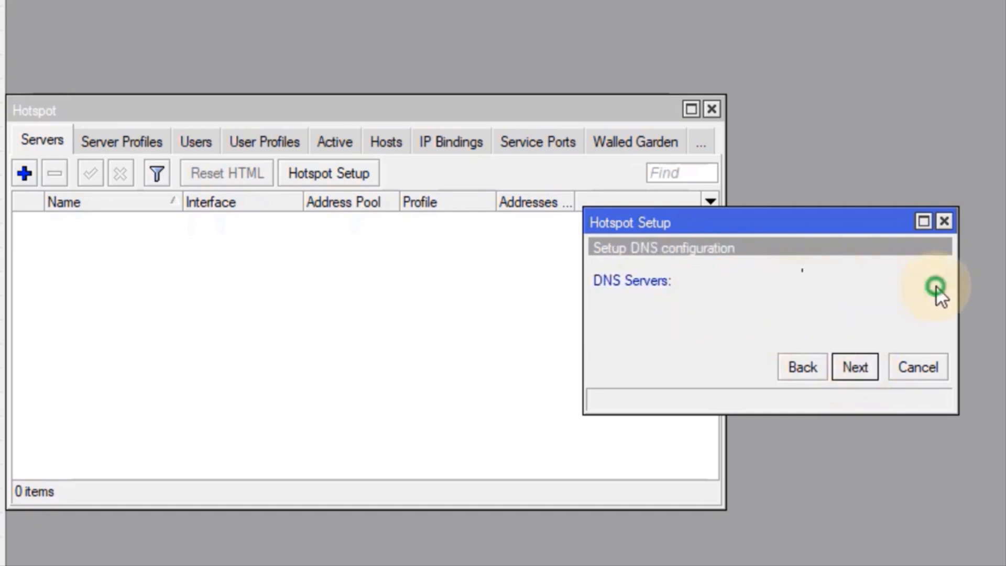
pyautogui.click(938, 288)
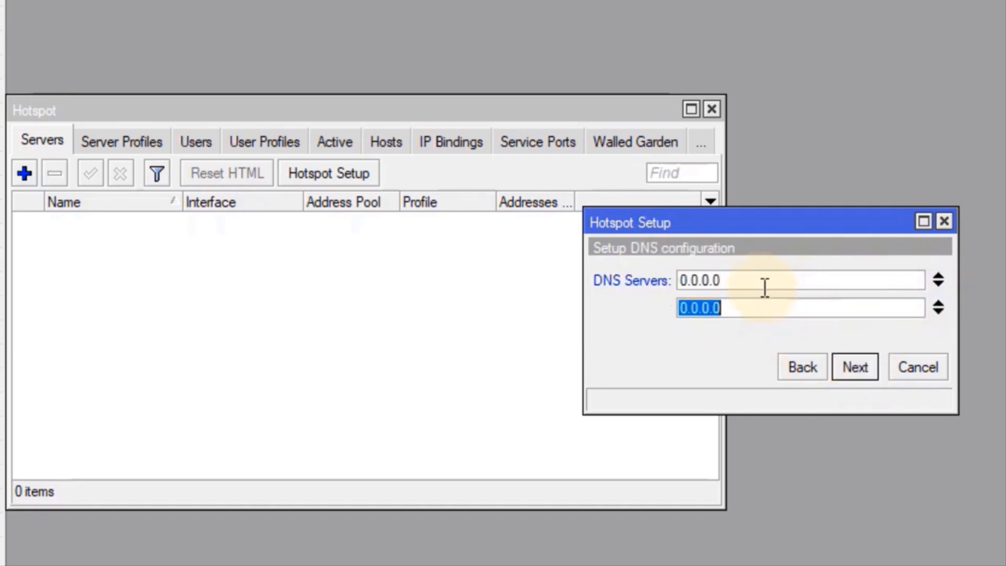
pyautogui.click(636, 288)
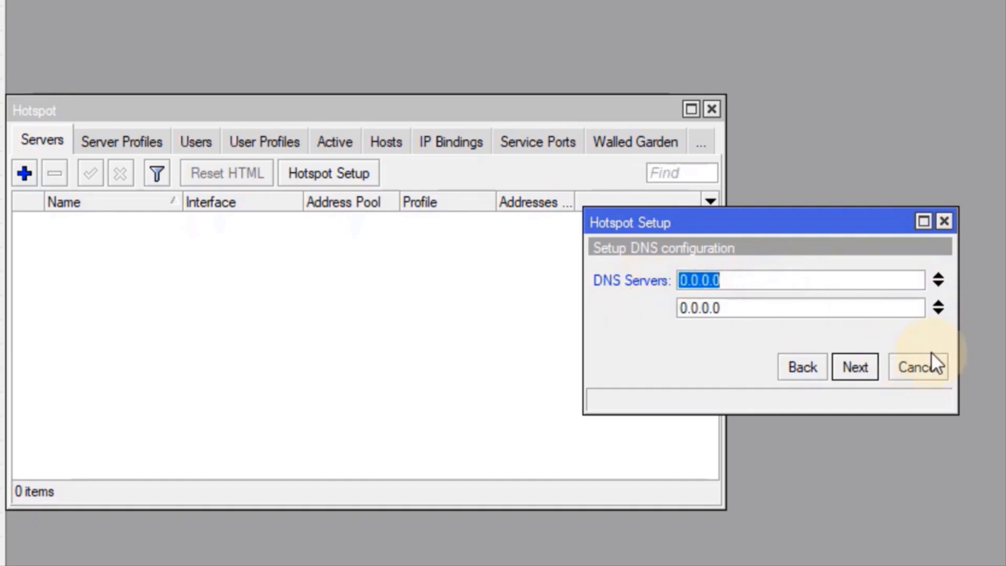
pyautogui.write('10.10.')
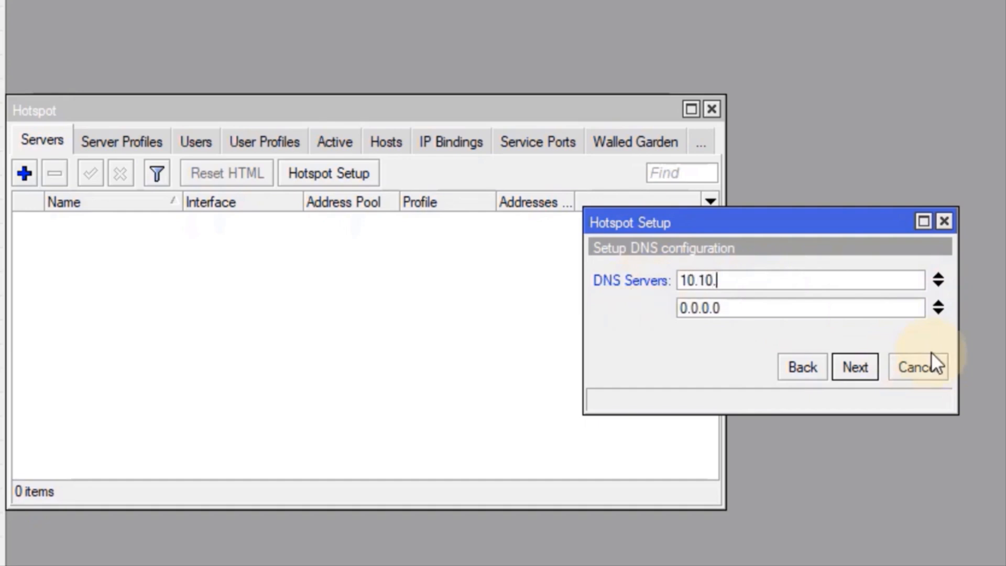
pyautogui.write('1.254')
pyautogui.press('Tab')
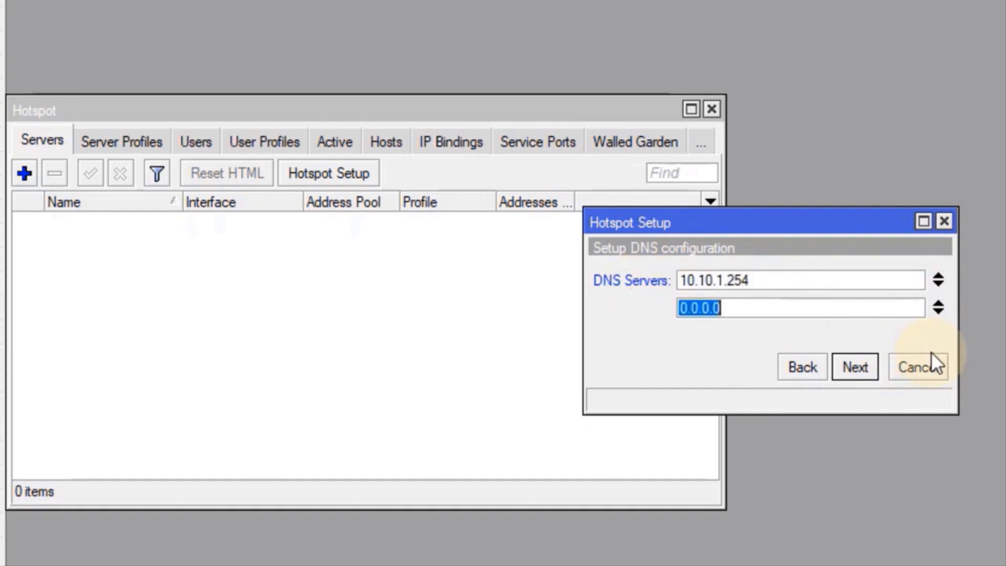
pyautogui.write('192.16')
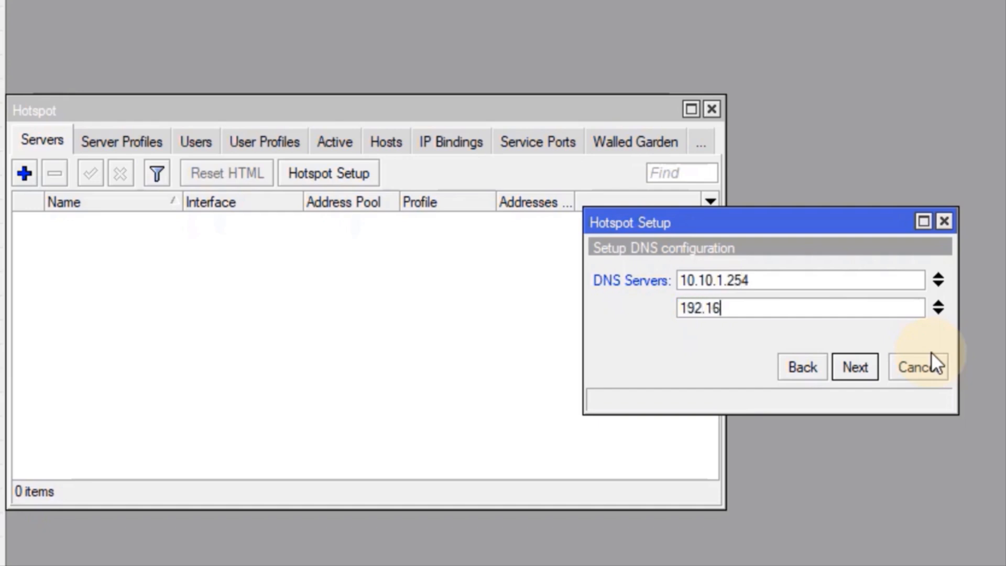
pyautogui.write('8.1.1')
pyautogui.click(854, 370)
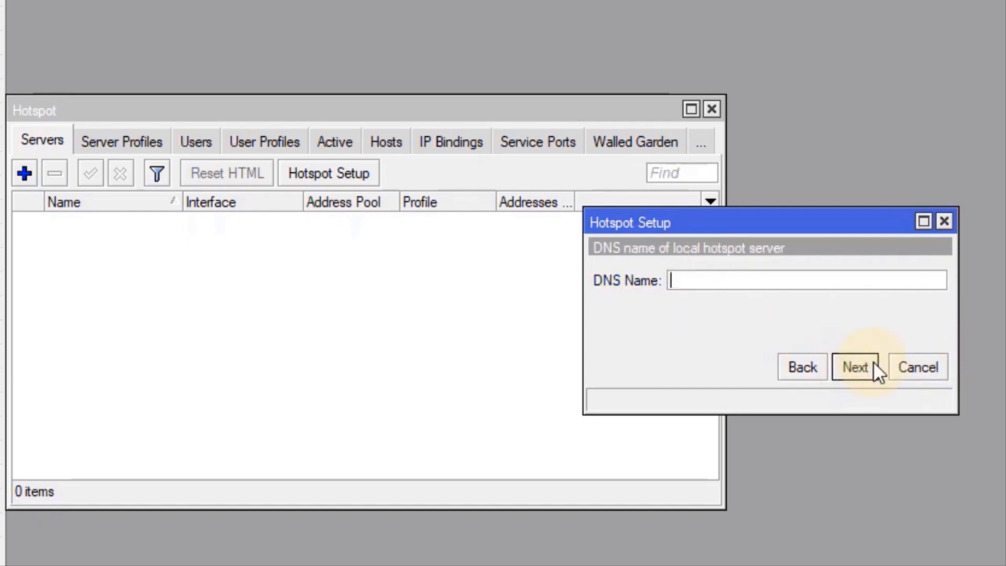
# Set DNS name alfattar.com, give the local hotspot user a password, and finish creating hotspot1
pyautogui.write('alfattar')
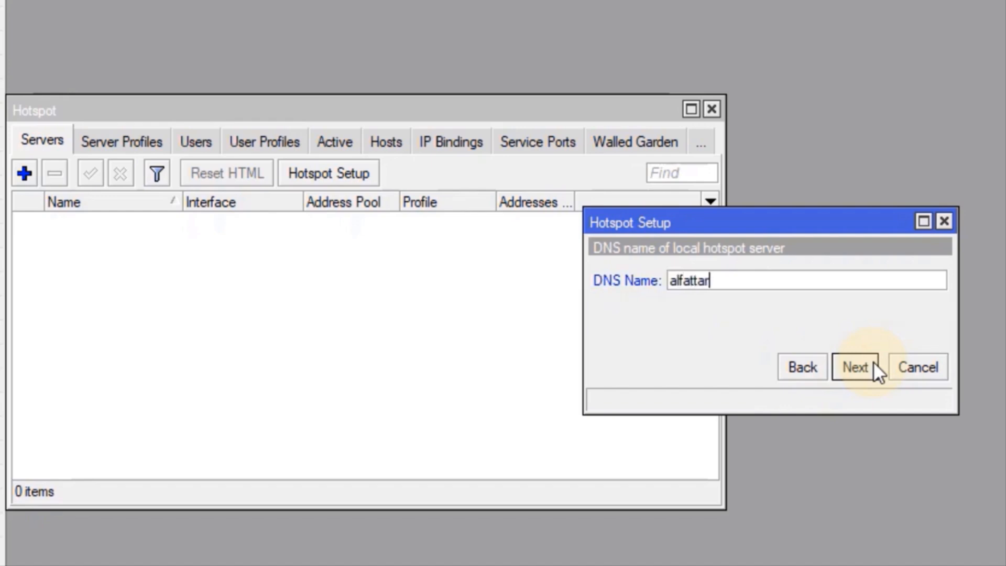
pyautogui.write('.com')
pyautogui.click(867, 365)
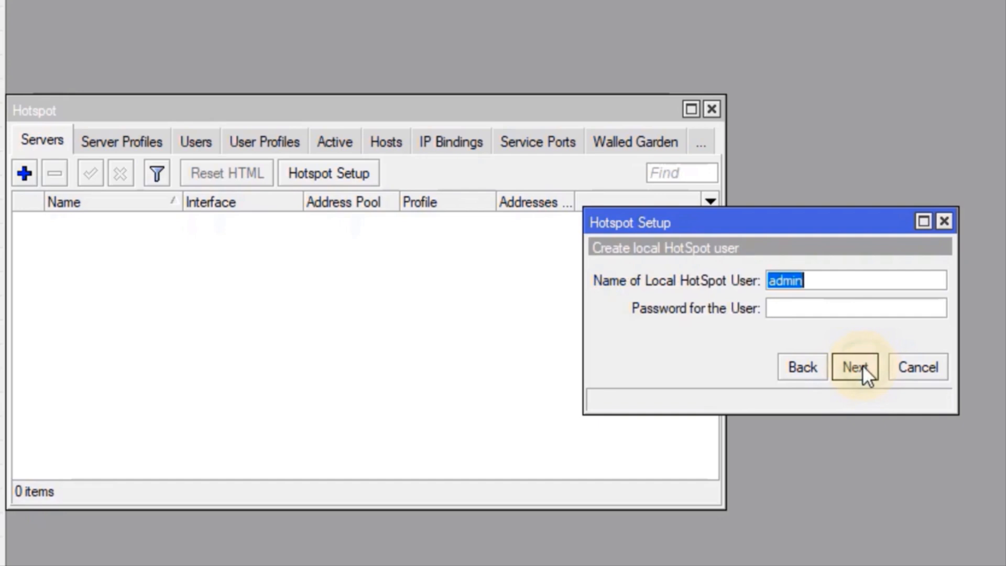
pyautogui.click(821, 306)
pyautogui.write('12345')
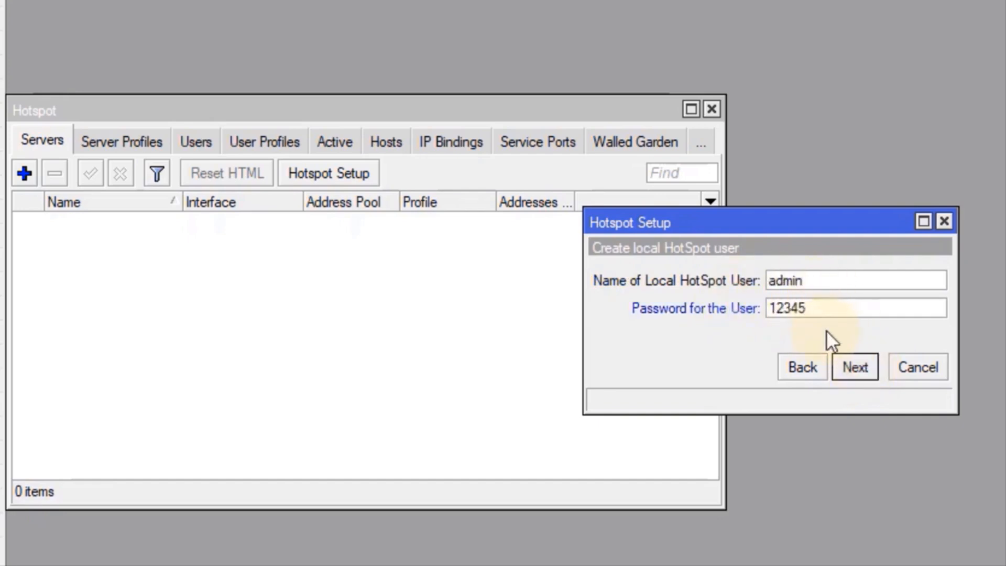
pyautogui.click(859, 369)
pyautogui.click(749, 295)
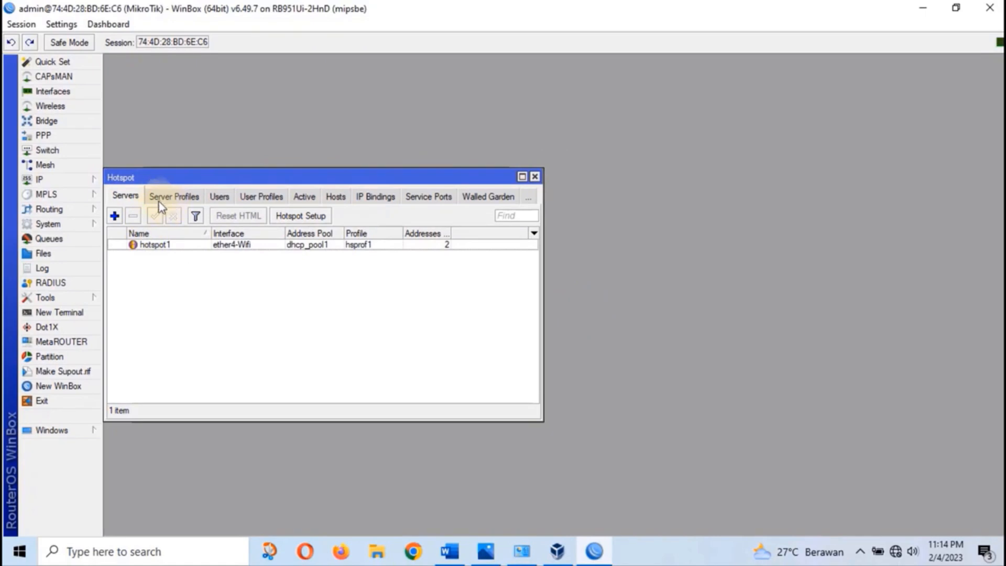
pyautogui.click(164, 196)
pyautogui.doubleClick(156, 254)
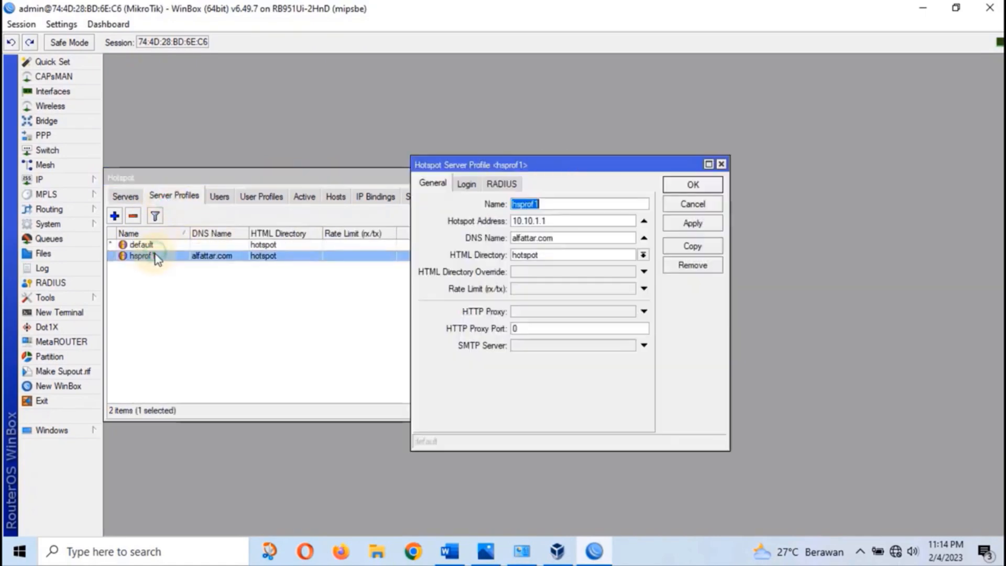
pyautogui.click(466, 184)
pyautogui.click(575, 205)
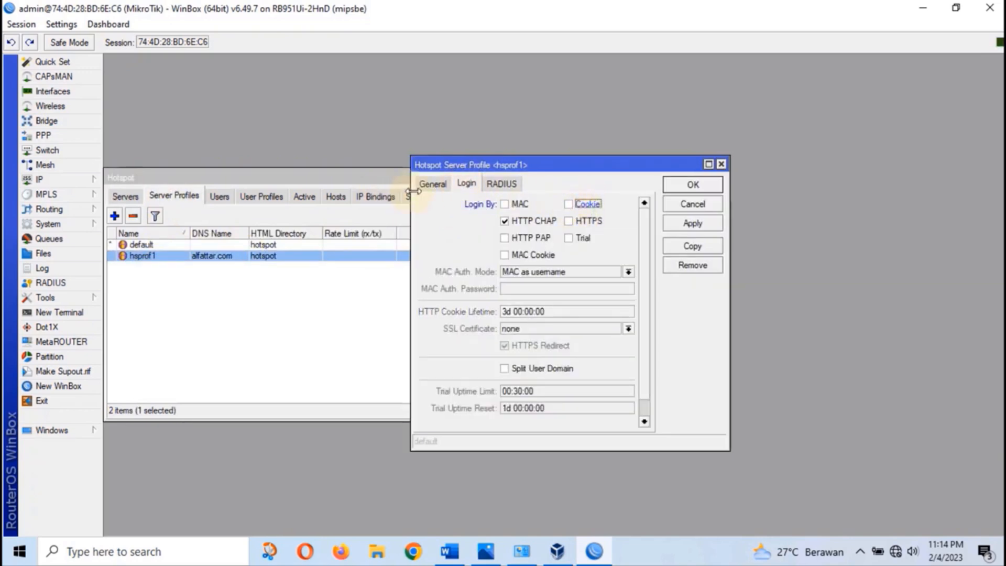
pyautogui.click(432, 185)
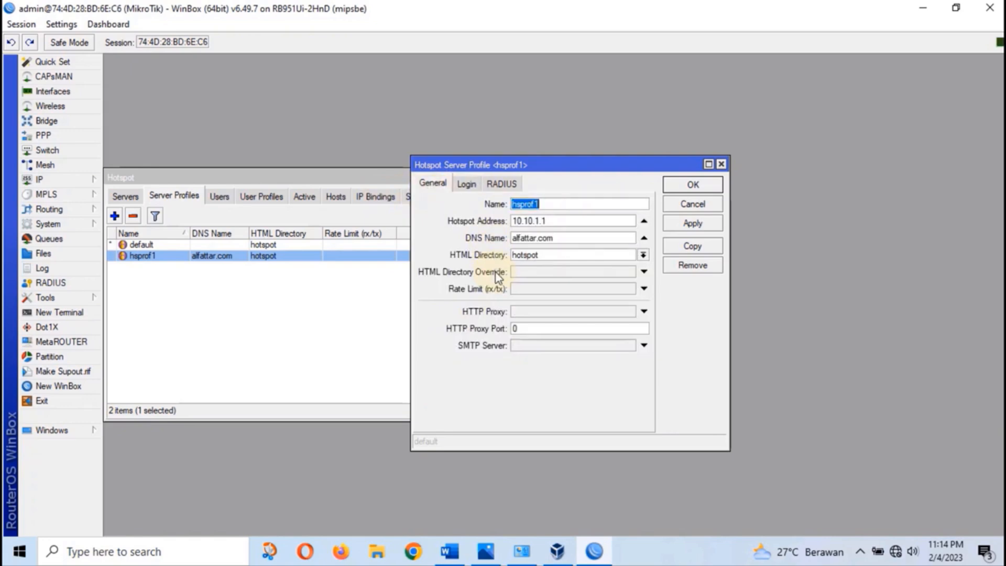
pyautogui.click(693, 223)
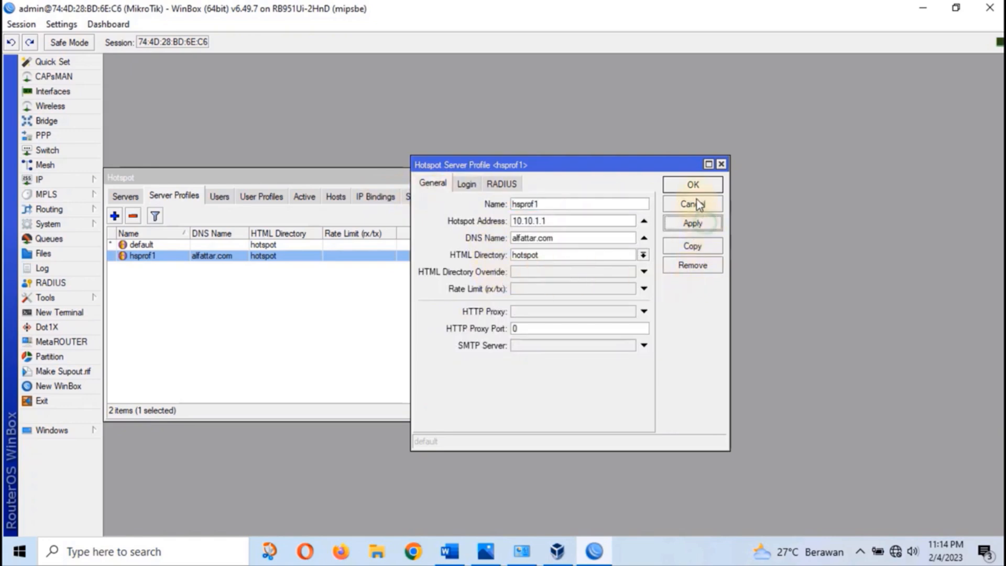
pyautogui.click(693, 185)
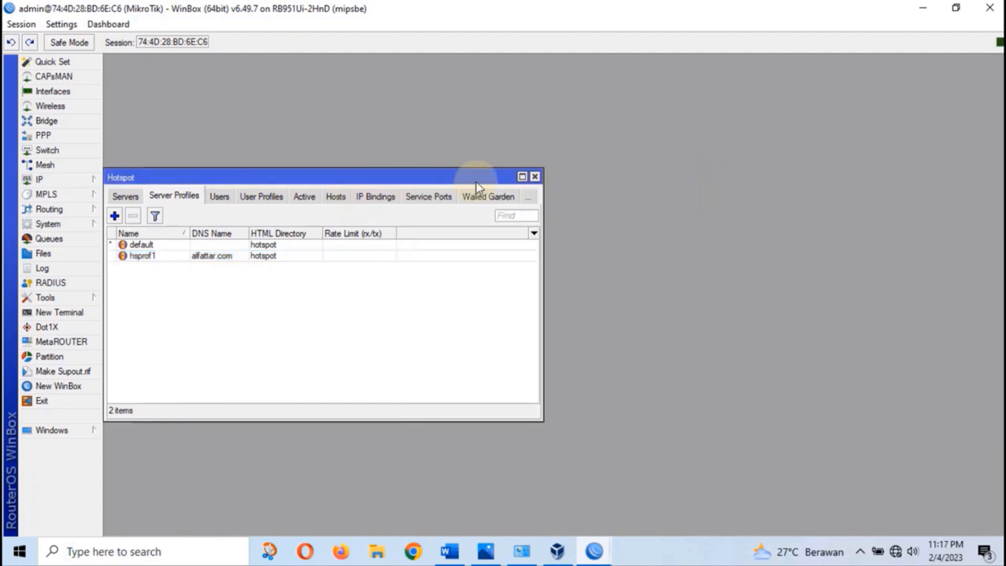
pyautogui.click(535, 177)
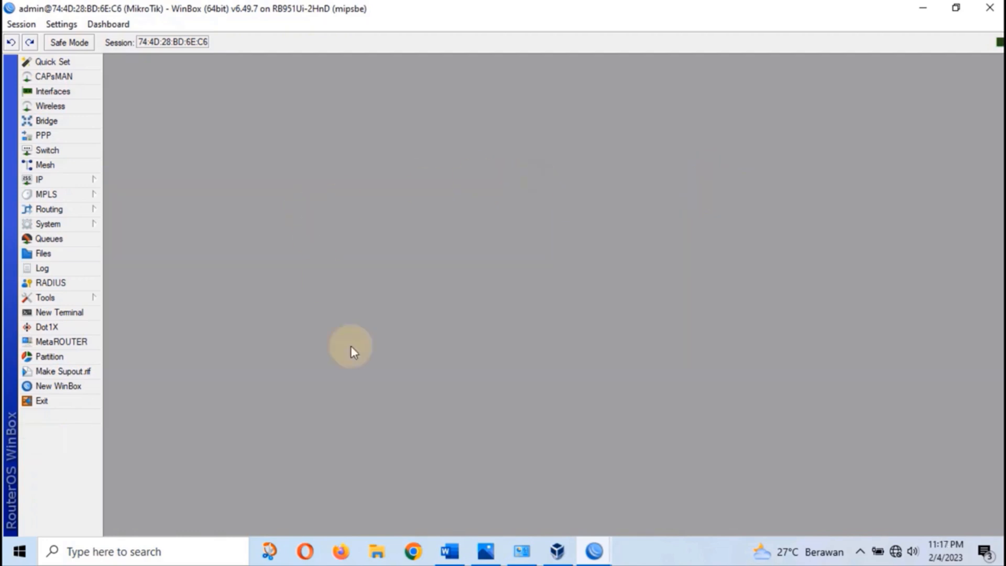
# Highlight requirements 7 and 8 in yellow in the Word task document
pyautogui.click(450, 552)
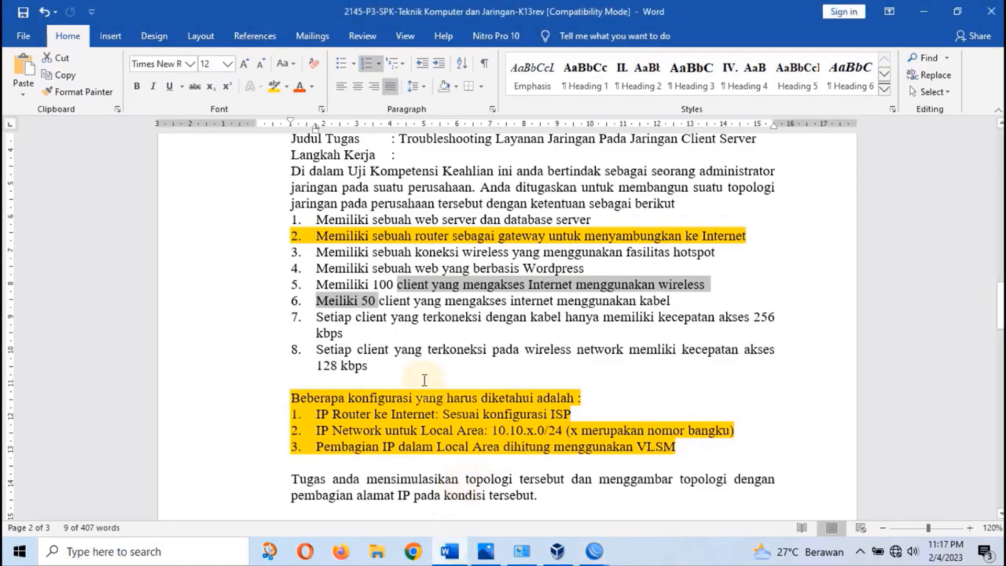
pyautogui.click(394, 323)
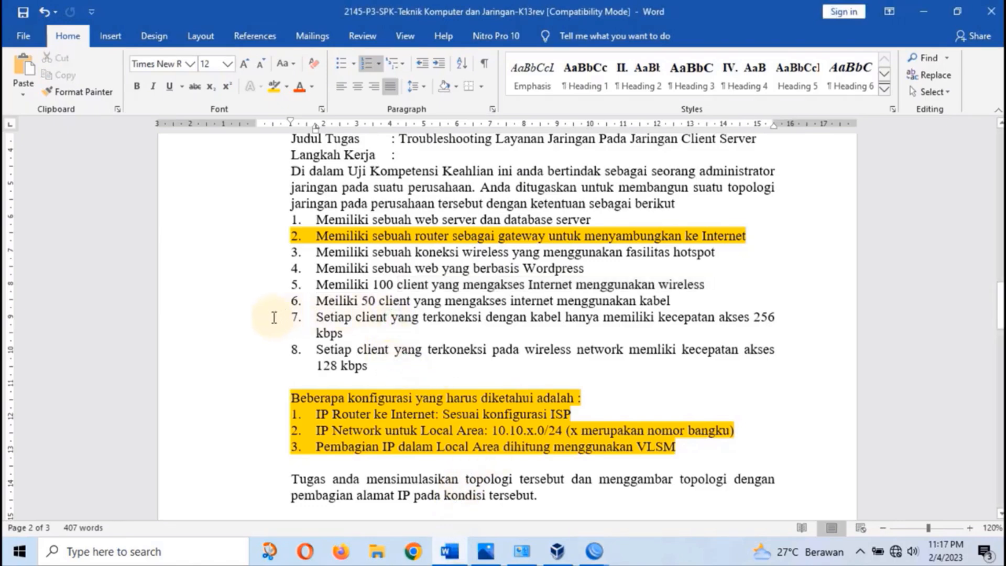
pyautogui.moveTo(346, 317); pyautogui.dragTo(369, 366)
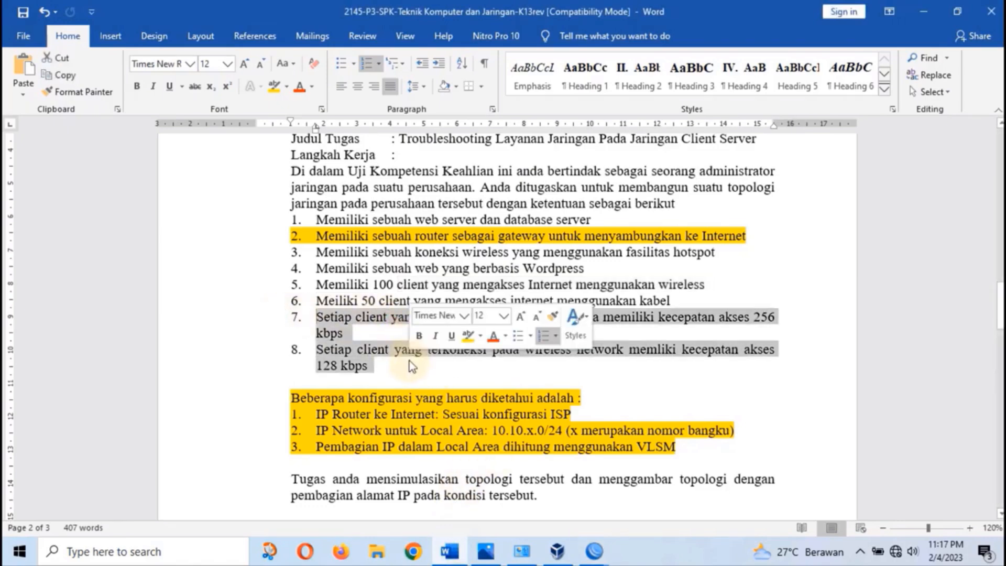
pyautogui.click(274, 87)
pyautogui.click(336, 350)
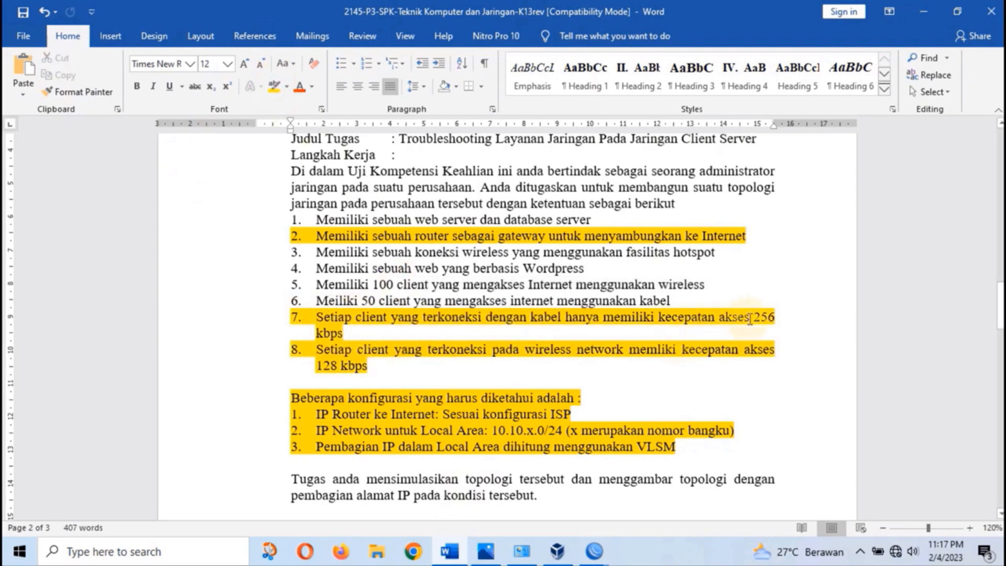
# Append '– 4 M' after 256 kbps in item 7 and '– 2 M' after 128 kbps in item 8
pyautogui.click(385, 336)
pyautogui.write('- ')
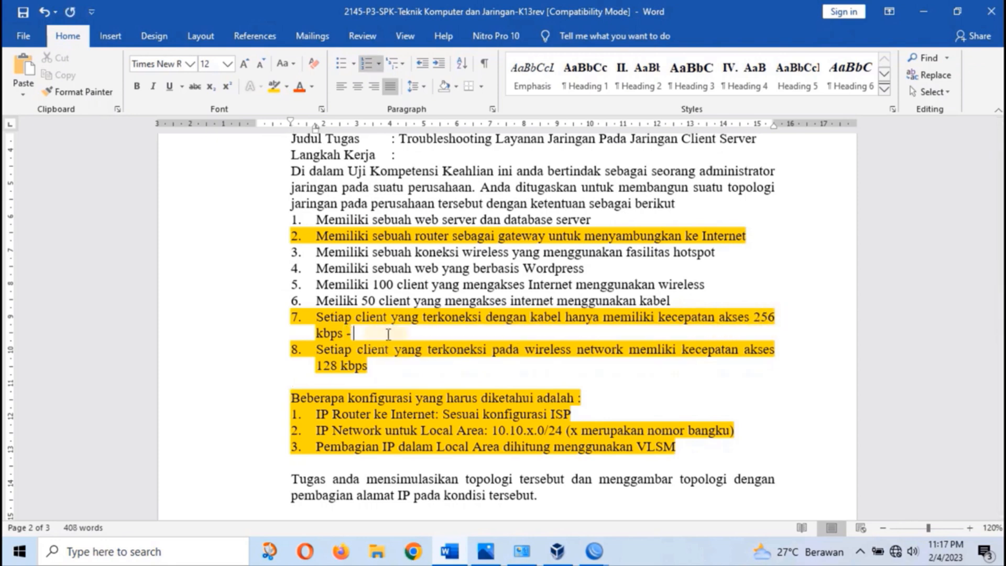
pyautogui.write('2 M')
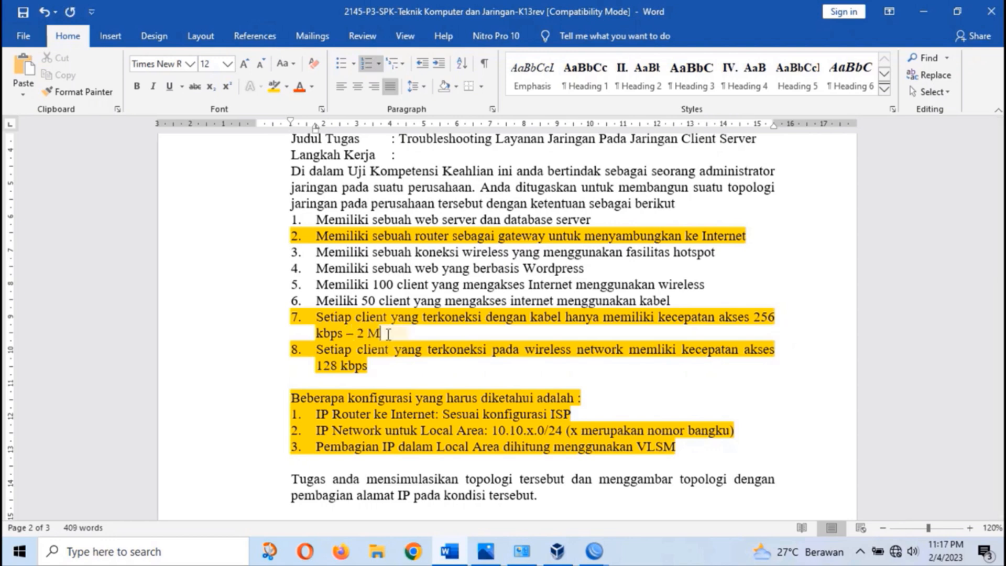
pyautogui.click(388, 368)
pyautogui.write('- ')
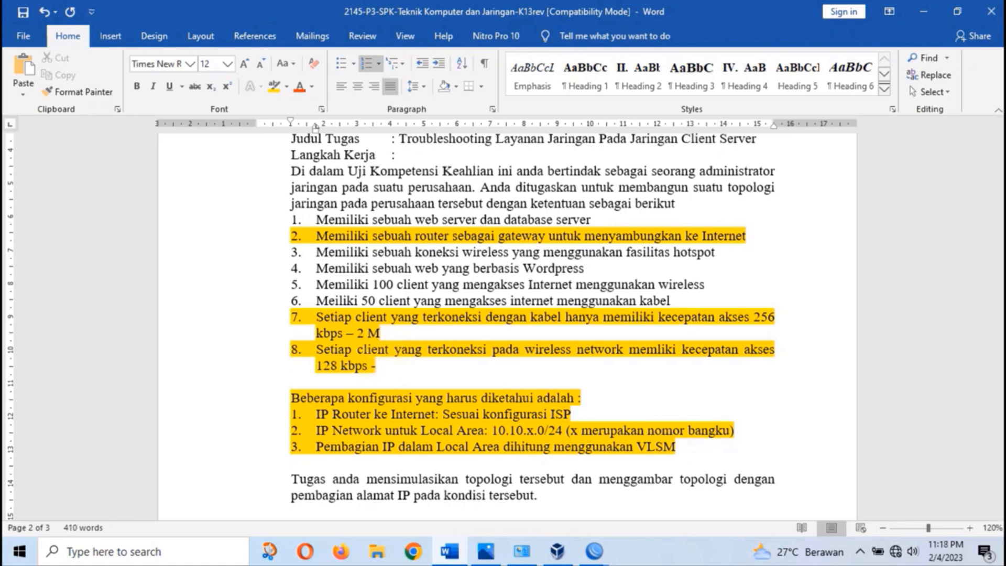
pyautogui.write('4')
pyautogui.press('BackSpace')
pyautogui.press('BackSpace')
pyautogui.moveTo(364, 334); pyautogui.dragTo(357, 334)
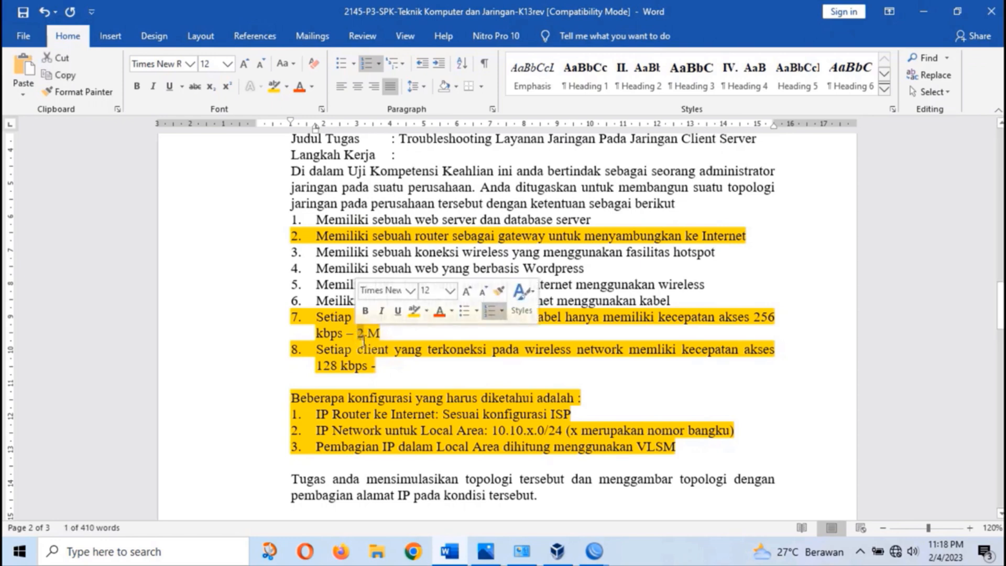
pyautogui.write('4')
pyautogui.click(390, 367)
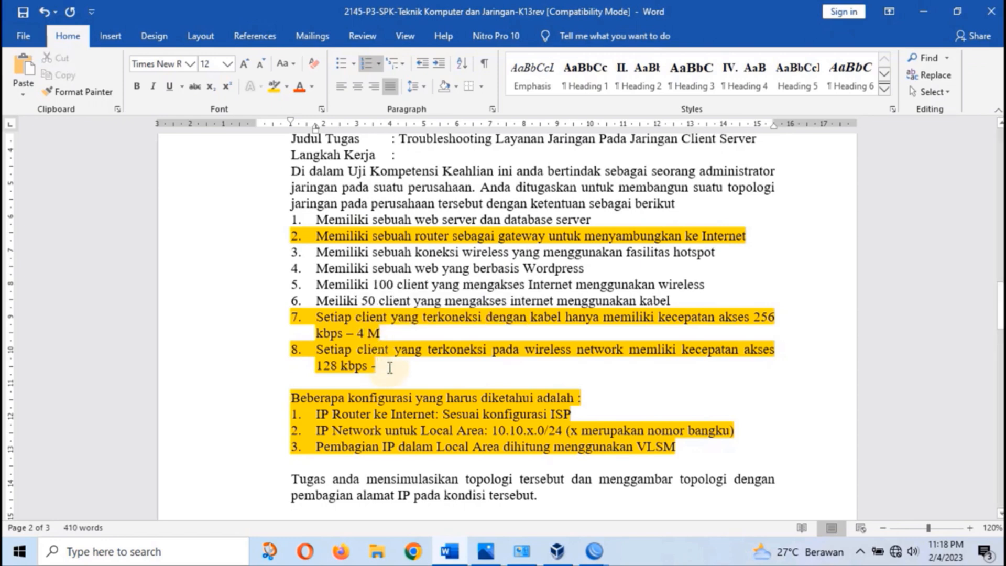
pyautogui.write('2 M')
pyautogui.click(446, 370)
# In WinBox, create a simple queue named limitKabel targeting ether3-Kabel
pyautogui.click(597, 560)
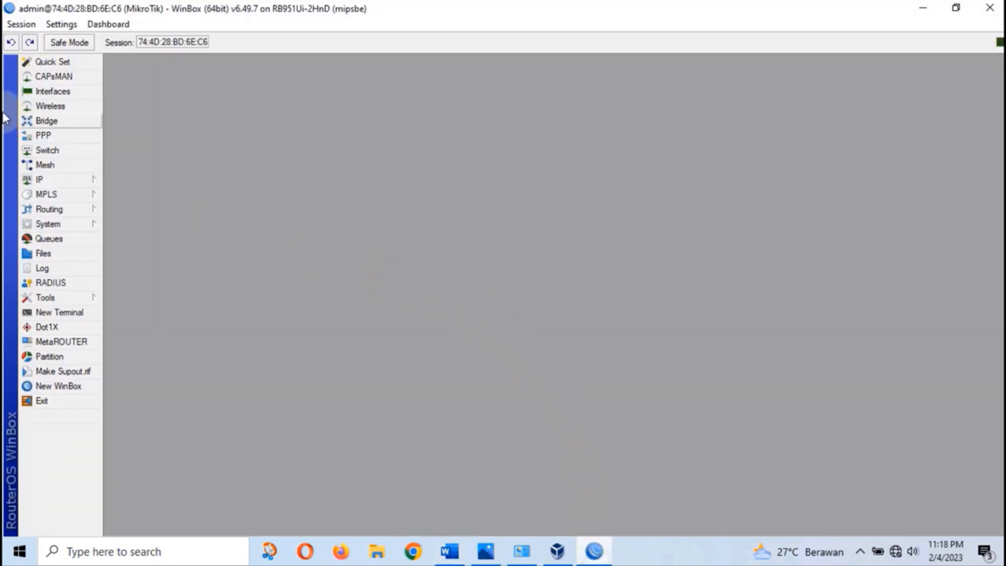
pyautogui.click(63, 240)
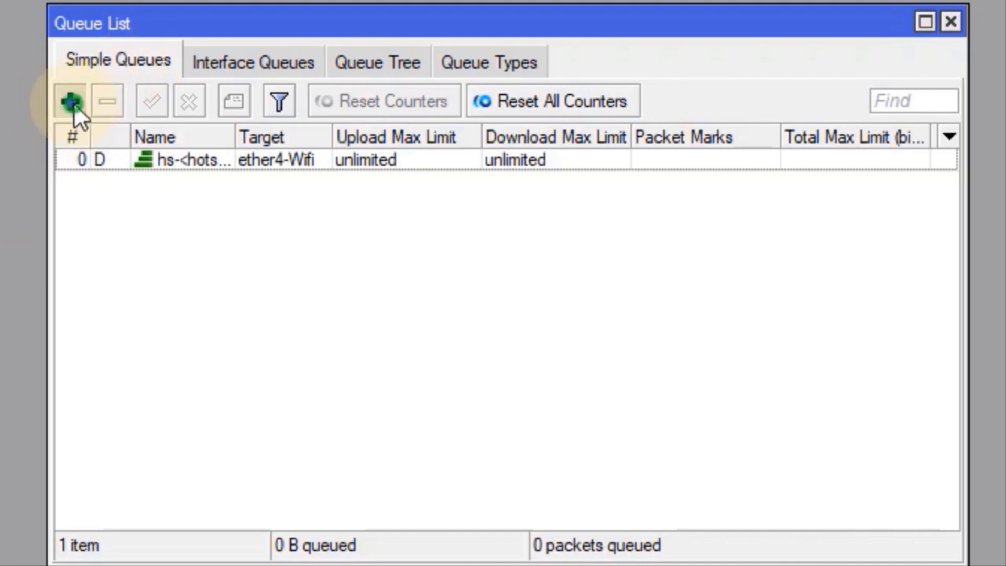
pyautogui.click(72, 103)
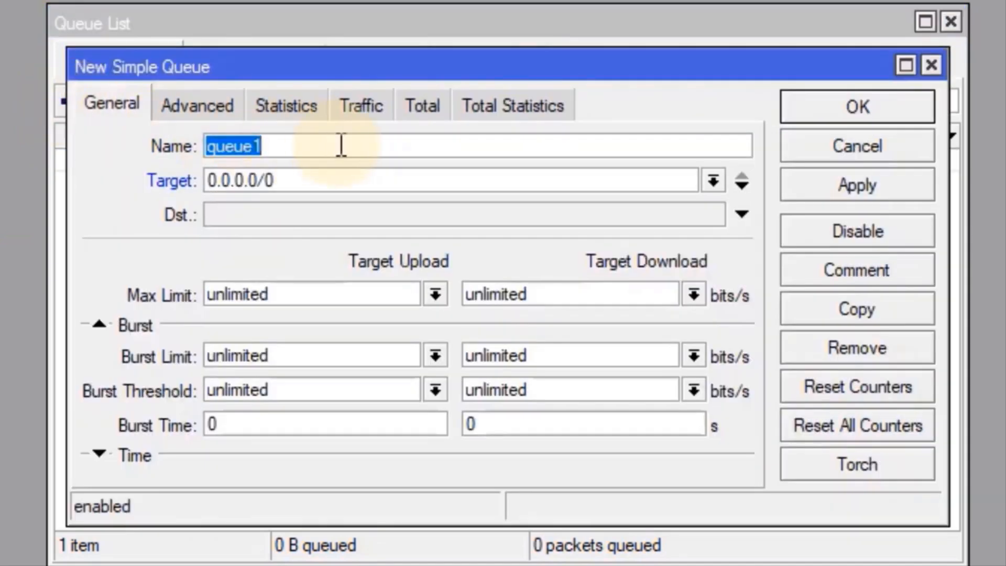
pyautogui.write('limit')
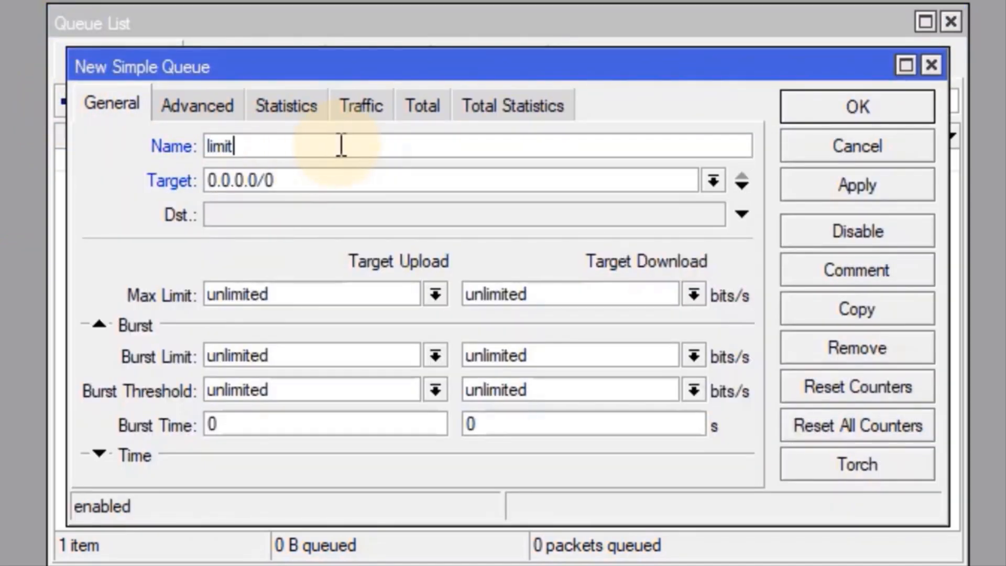
pyautogui.write('Kabel')
pyautogui.click(713, 180)
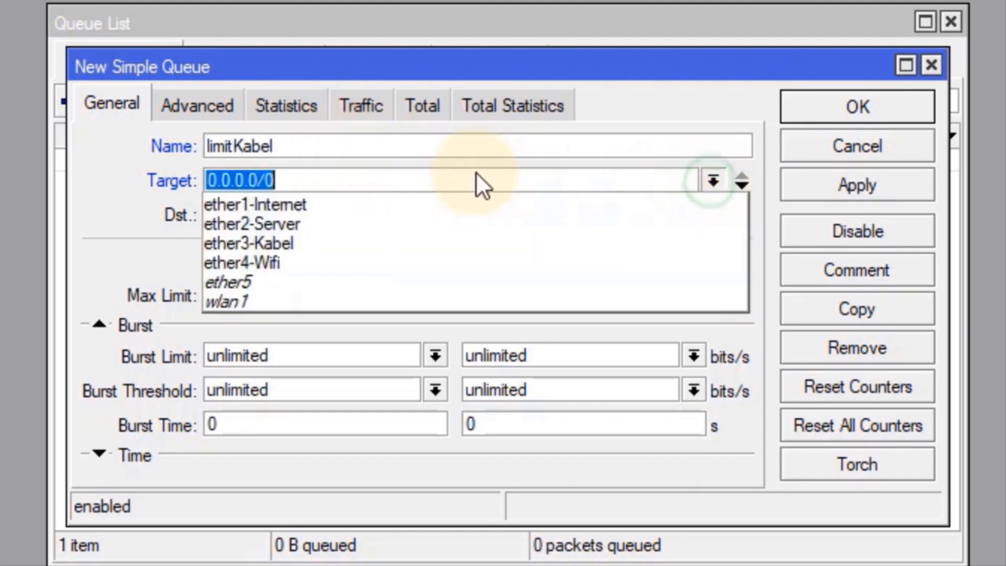
pyautogui.click(291, 244)
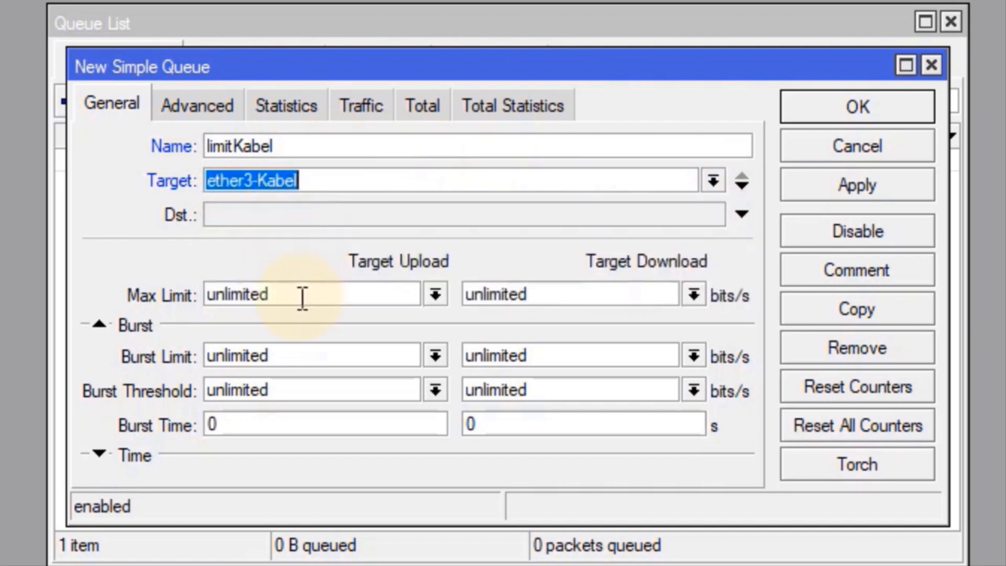
# Cap limitKabel at 4M upload and 4M download and save the queue
pyautogui.moveTo(300, 294); pyautogui.dragTo(202, 301)
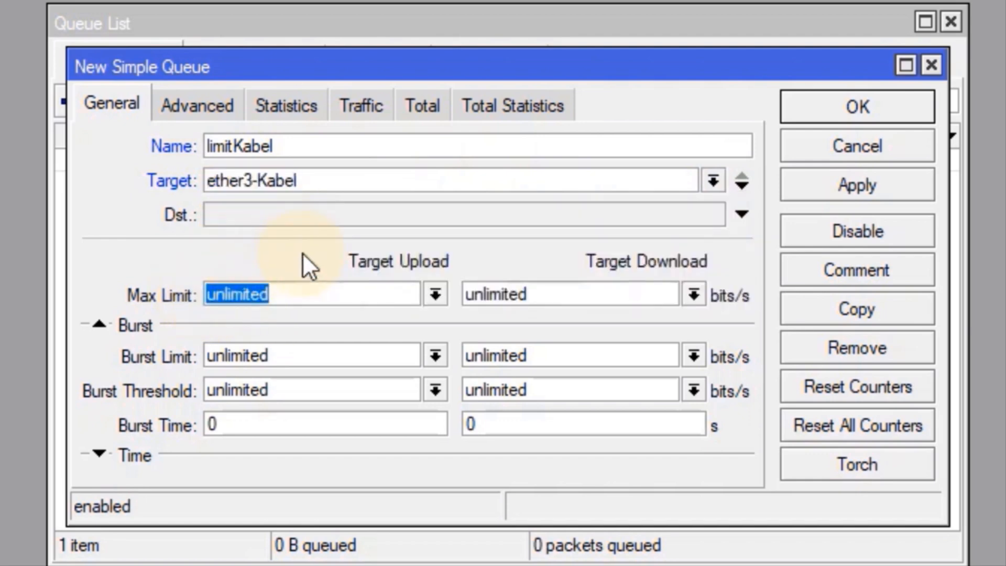
pyautogui.click(435, 297)
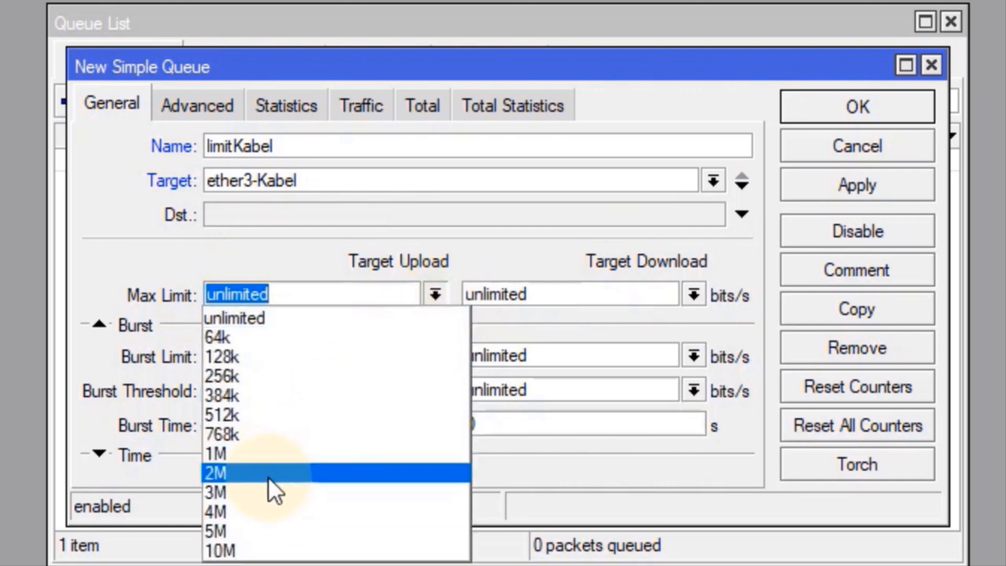
pyautogui.click(243, 512)
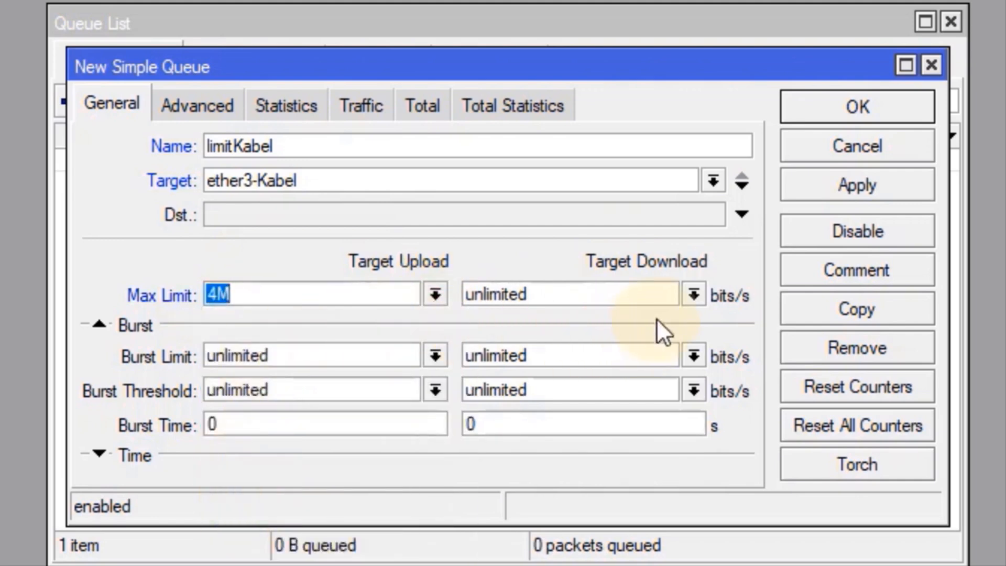
pyautogui.click(694, 295)
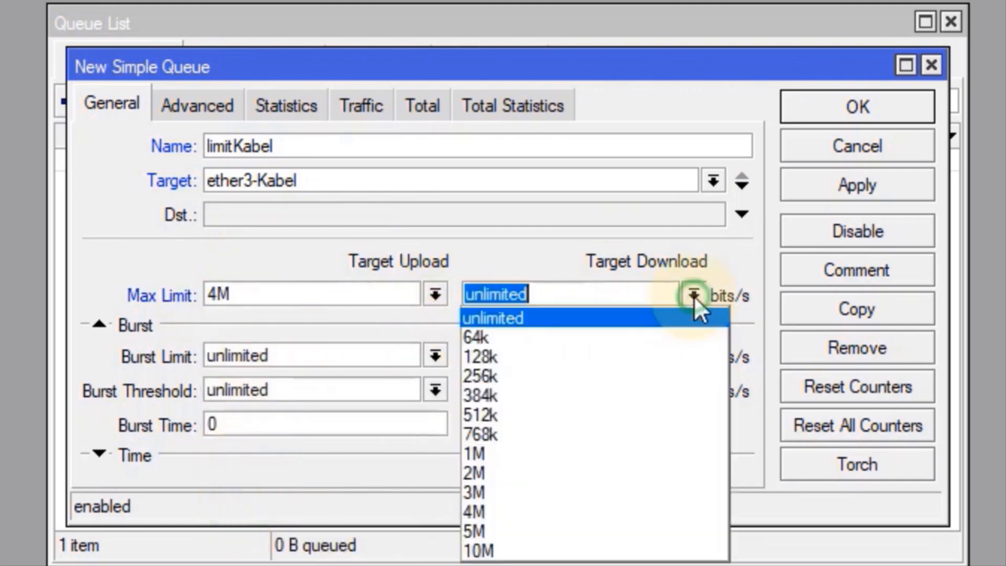
pyautogui.click(499, 511)
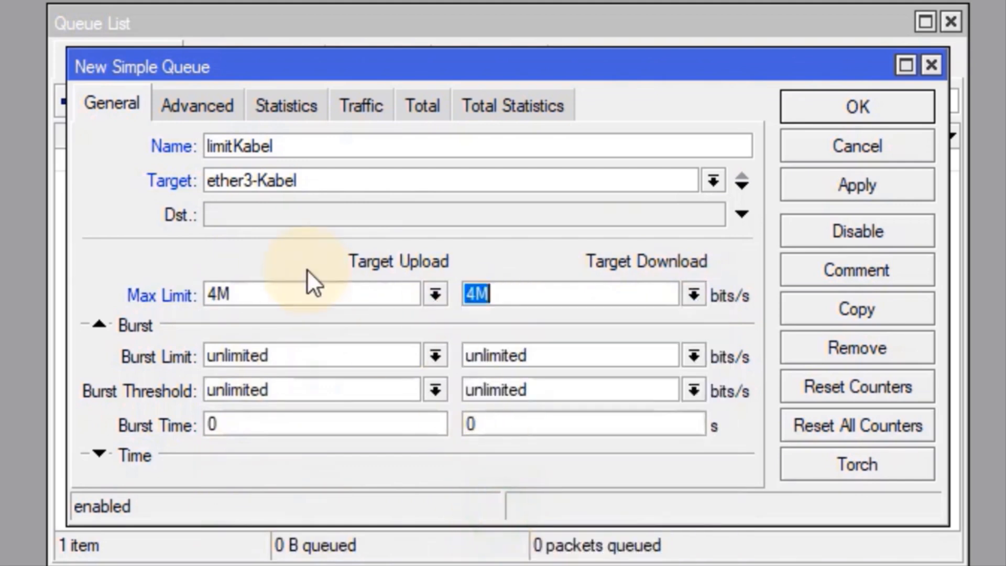
pyautogui.click(854, 190)
pyautogui.click(867, 114)
pyautogui.click(70, 100)
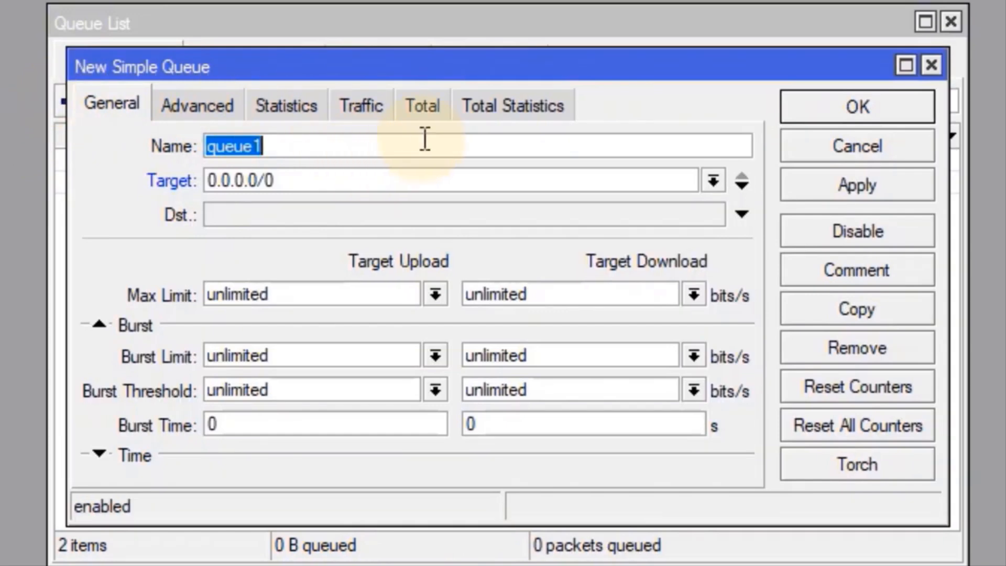
# Create simple queue wifiLimit on ether4-Wifi with a 2M upload and 2M download max limit
pyautogui.write('wifi')
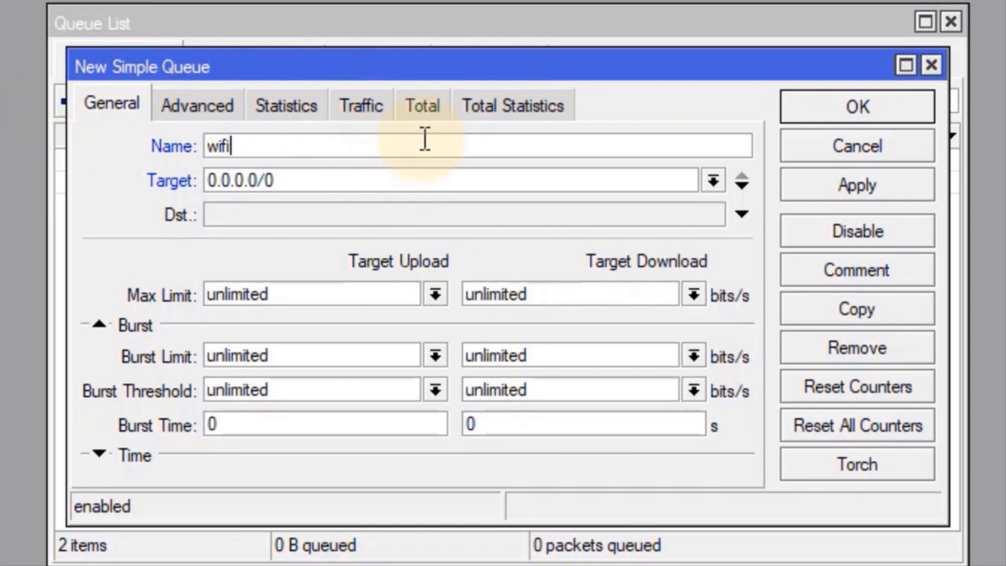
pyautogui.write('Limit')
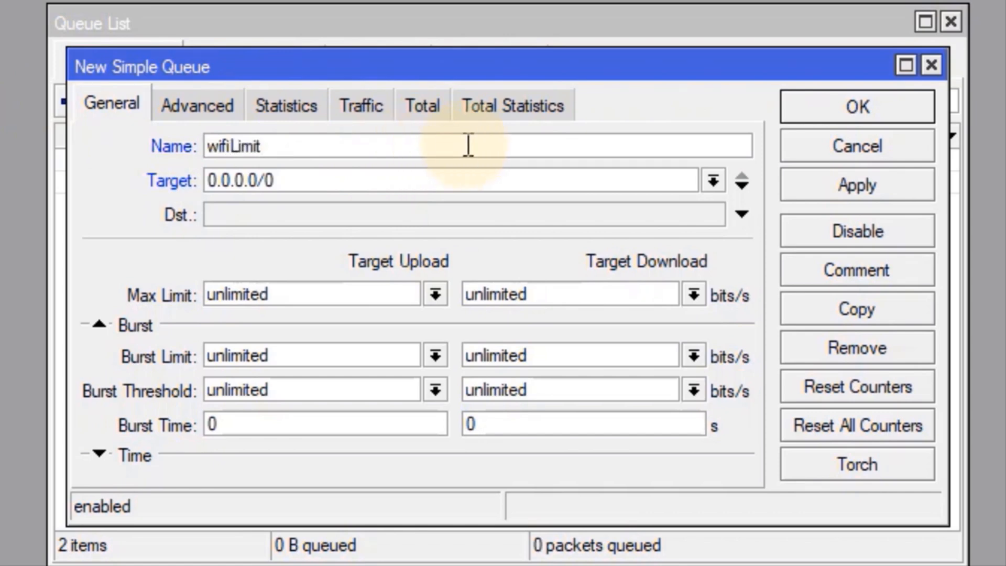
pyautogui.click(713, 181)
pyautogui.click(277, 261)
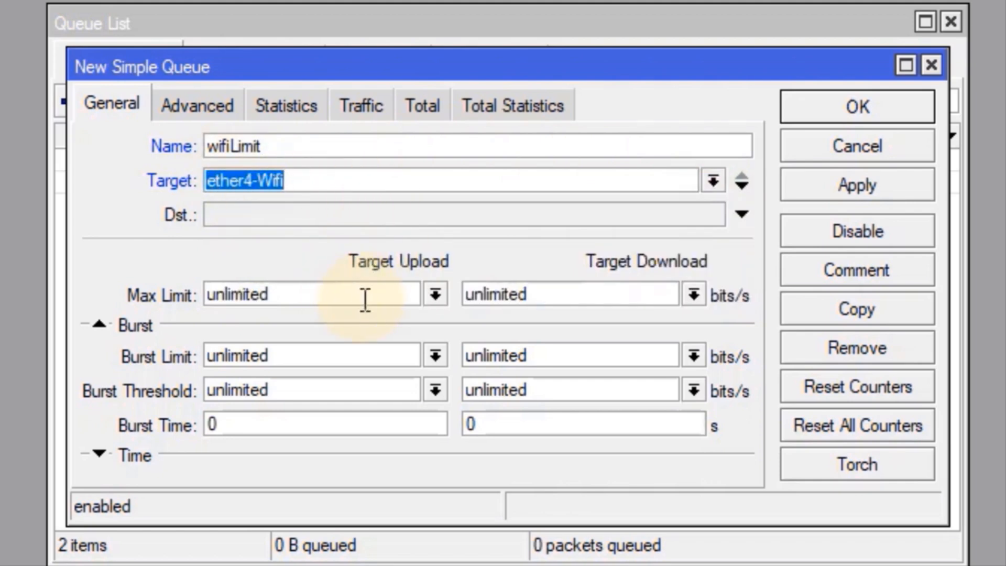
pyautogui.click(435, 295)
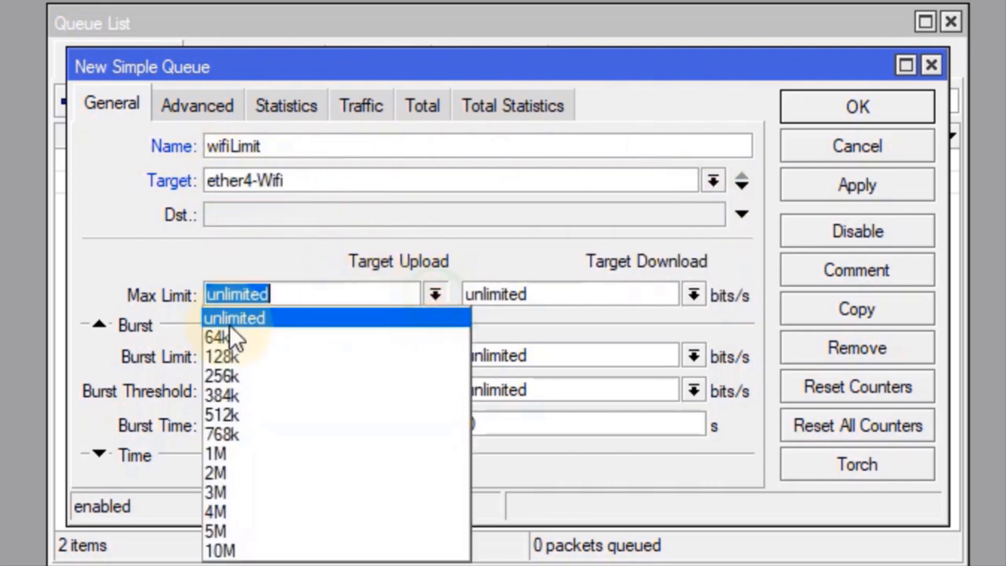
pyautogui.click(231, 473)
pyautogui.click(695, 296)
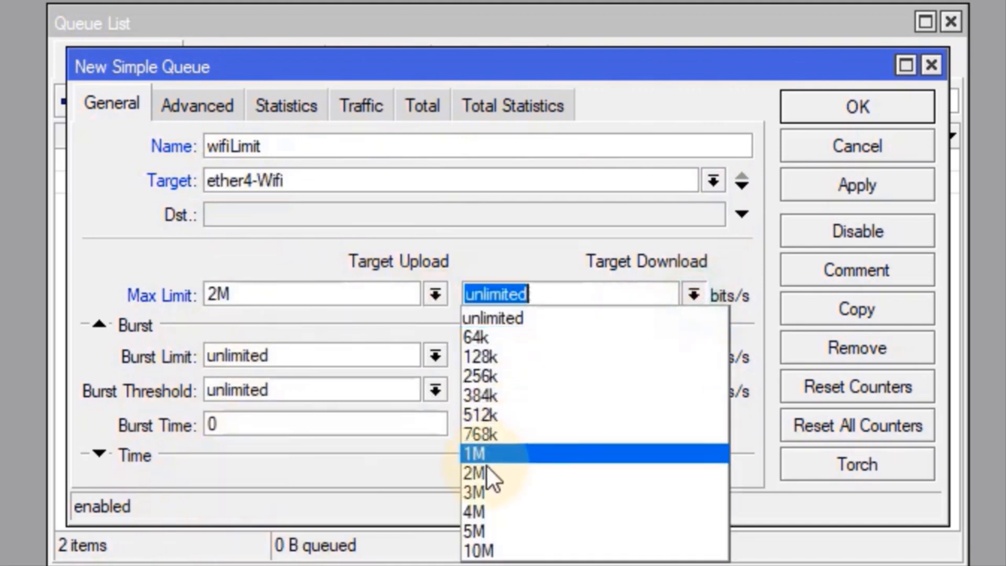
pyautogui.click(490, 473)
pyautogui.click(809, 186)
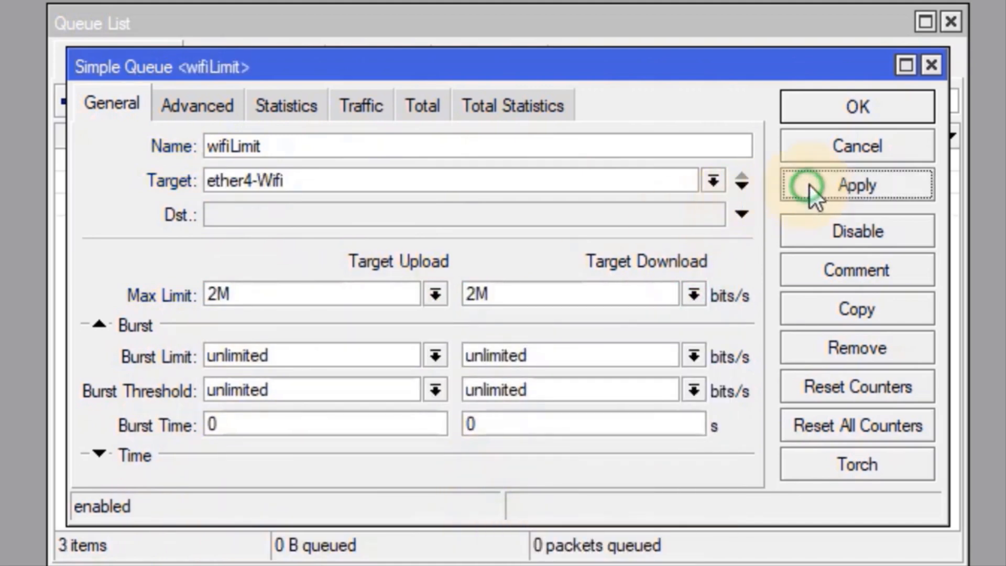
pyautogui.click(851, 112)
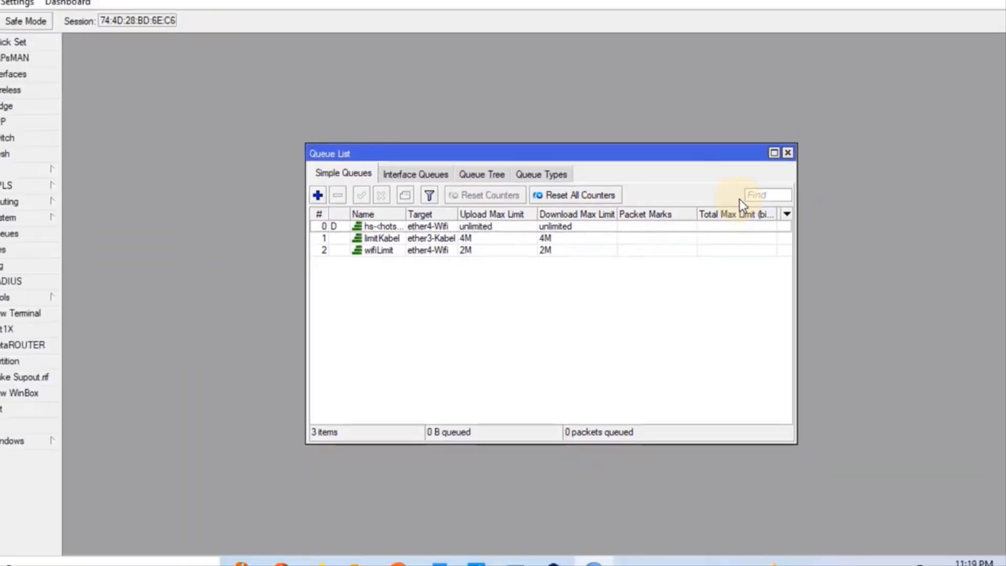
# Close the Queue List and switch over to the Word task document
pyautogui.click(788, 153)
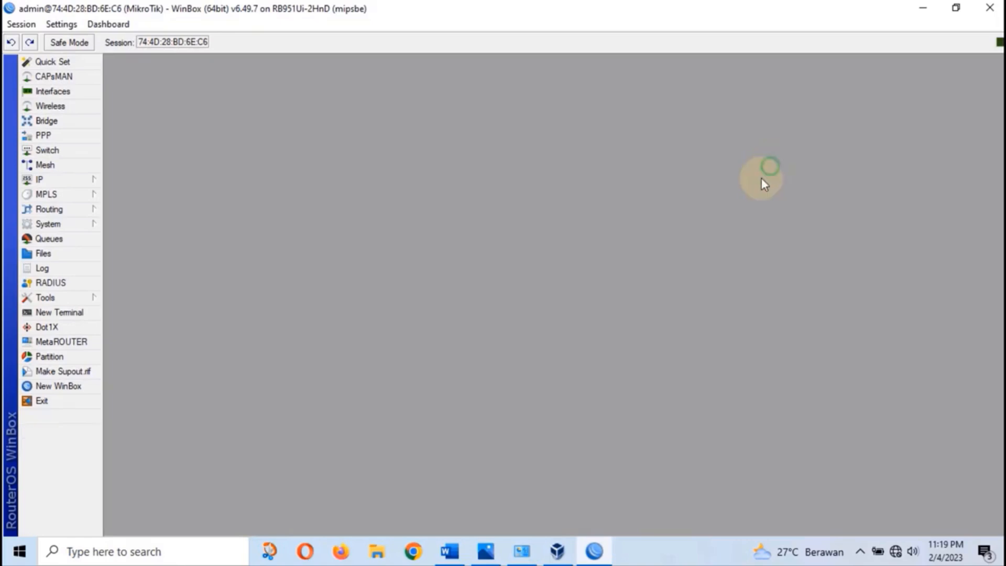
pyautogui.click(450, 551)
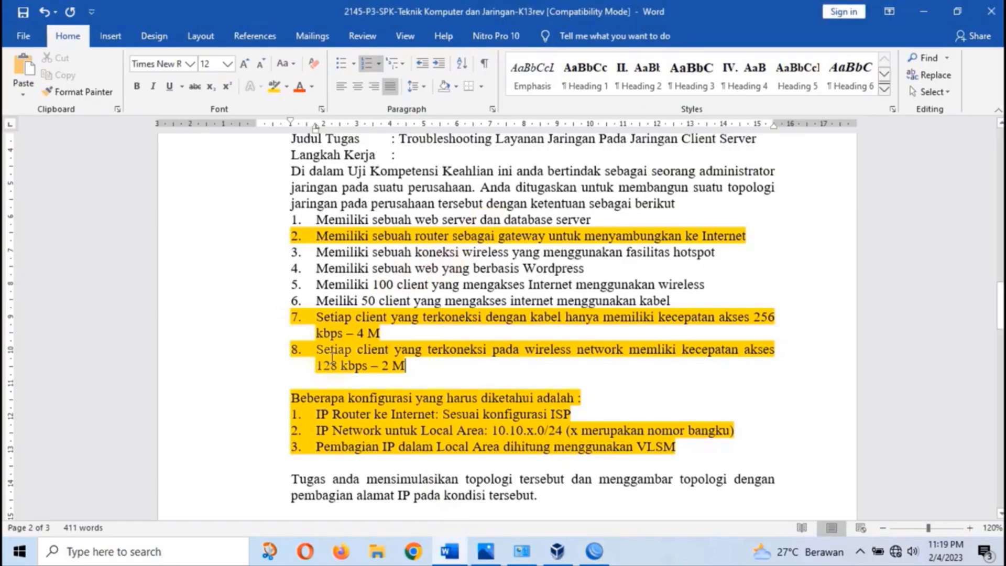
pyautogui.click(450, 551)
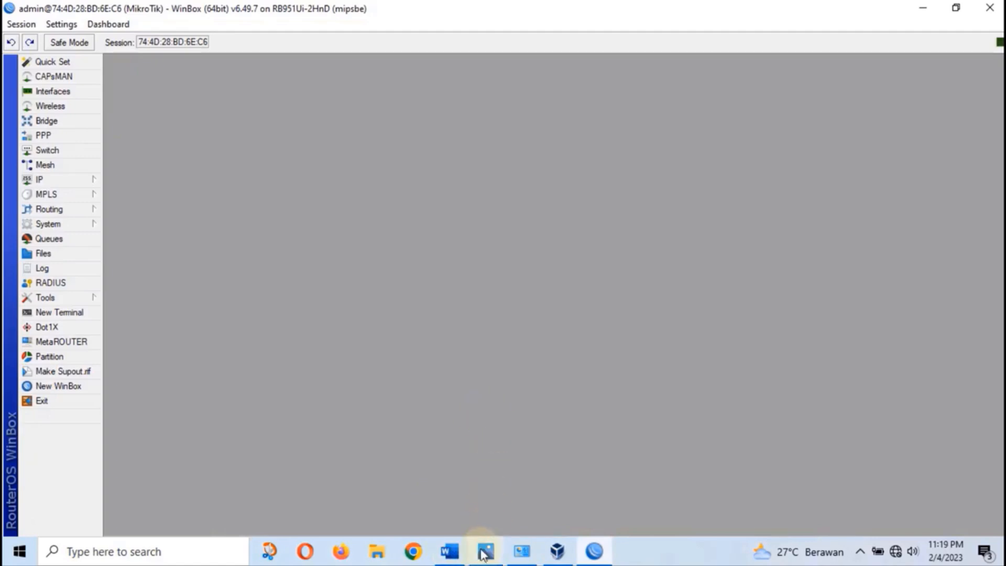
# View the network diagram in Photos, advance to the laptop-and-wireless-router version, then restore WinBox
pyautogui.click(486, 551)
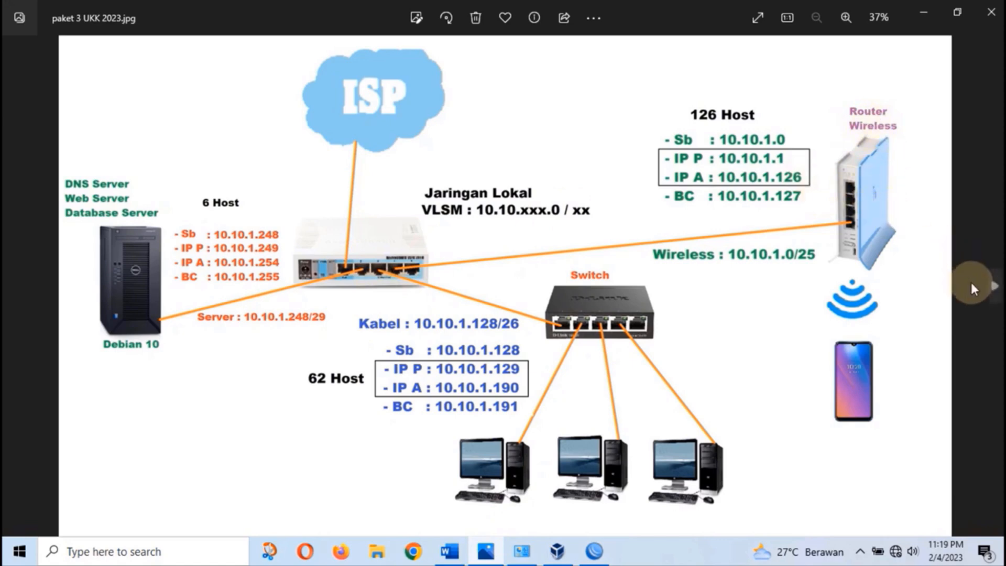
pyautogui.click(991, 289)
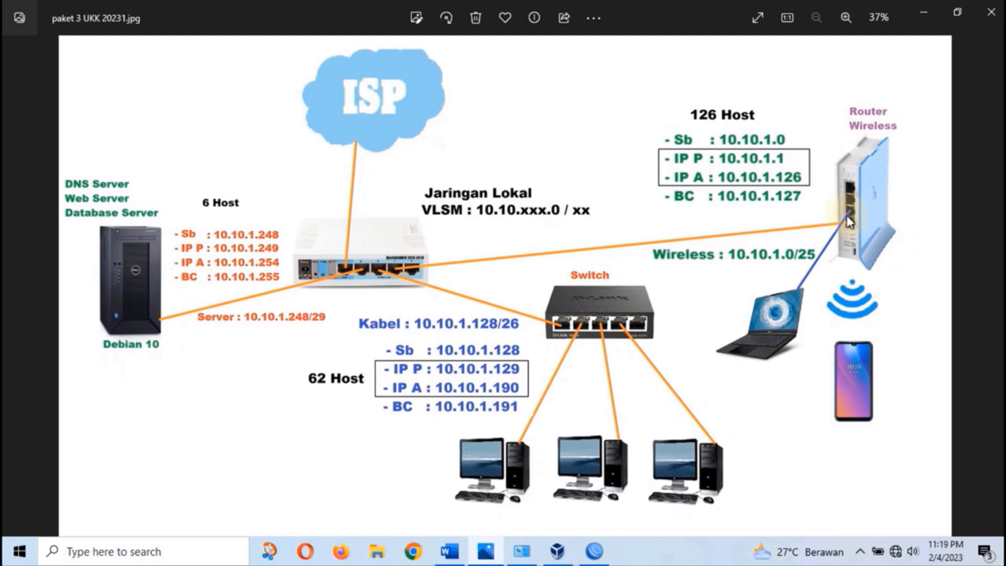
pyautogui.click(595, 551)
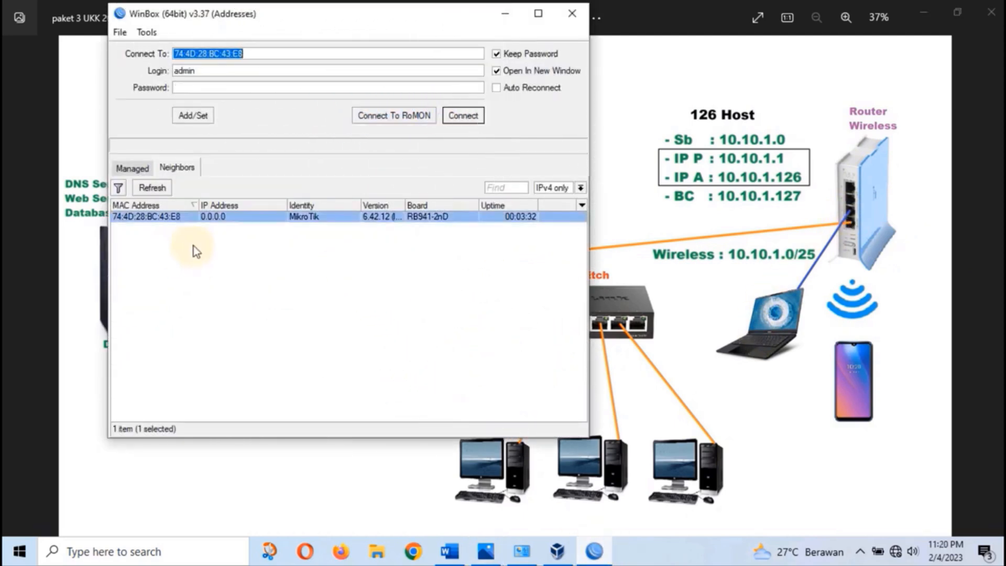
# Connect to the hAP lite router and check its IP address list
pyautogui.press('Tab')
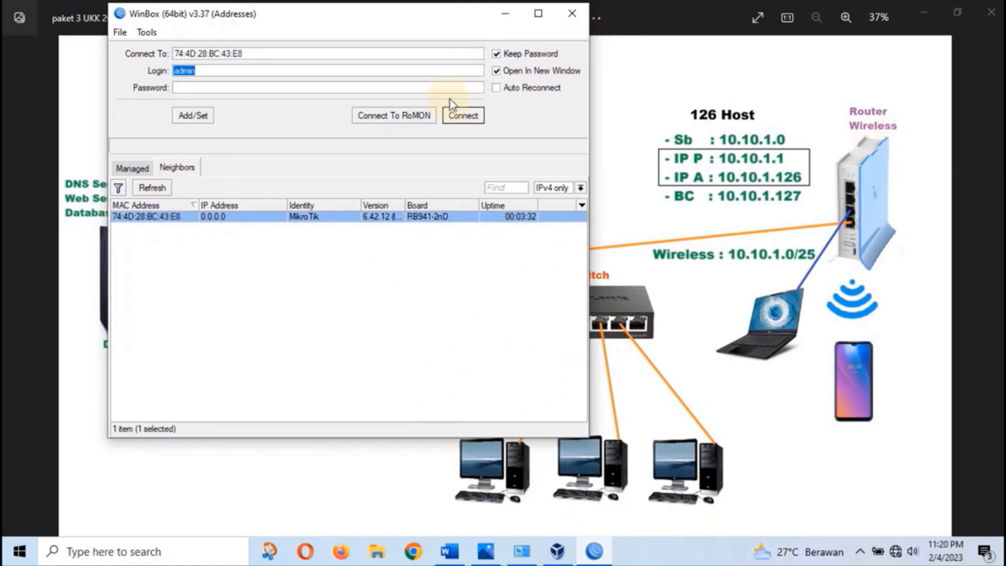
pyautogui.click(470, 119)
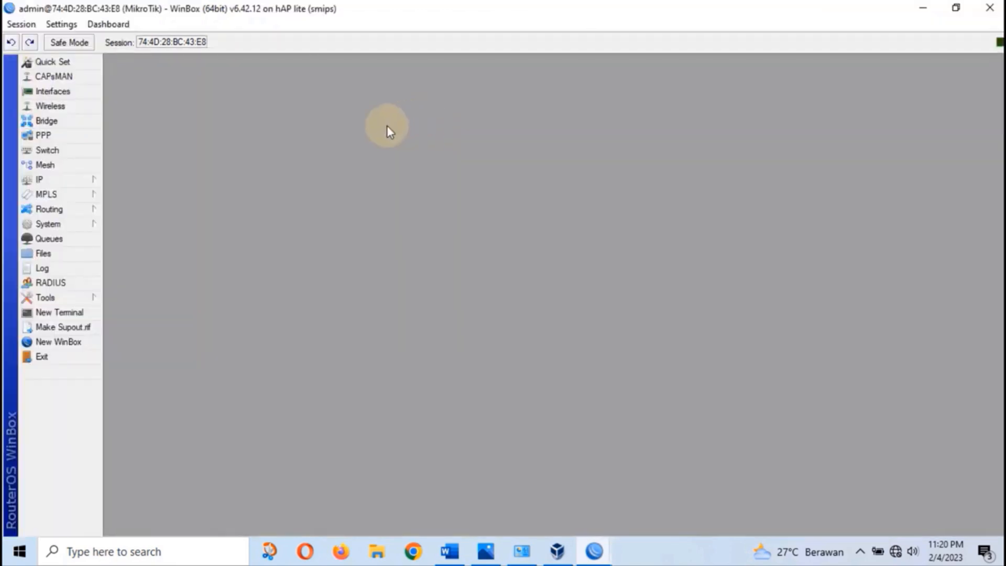
pyautogui.click(74, 179)
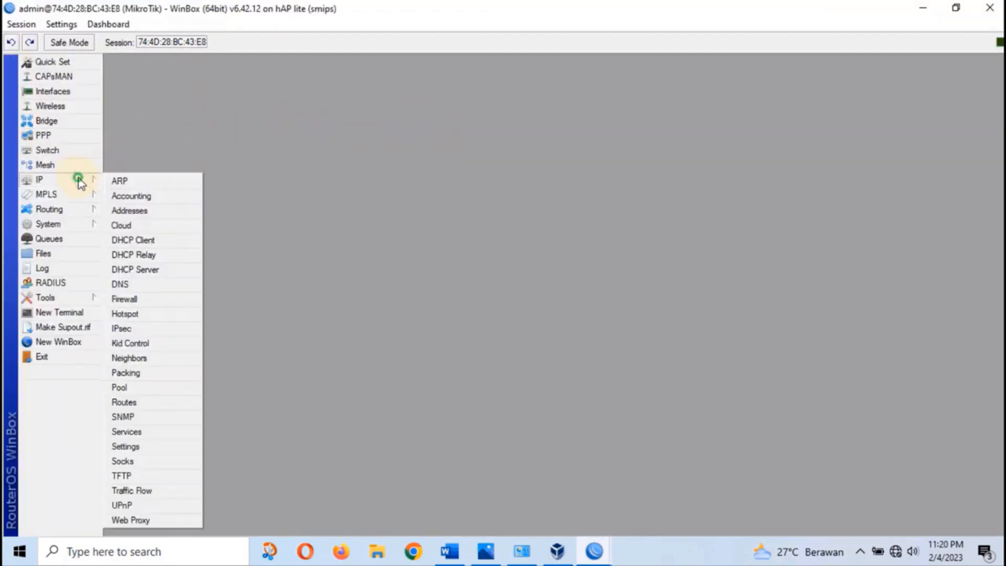
pyautogui.click(129, 208)
pyautogui.click(961, 187)
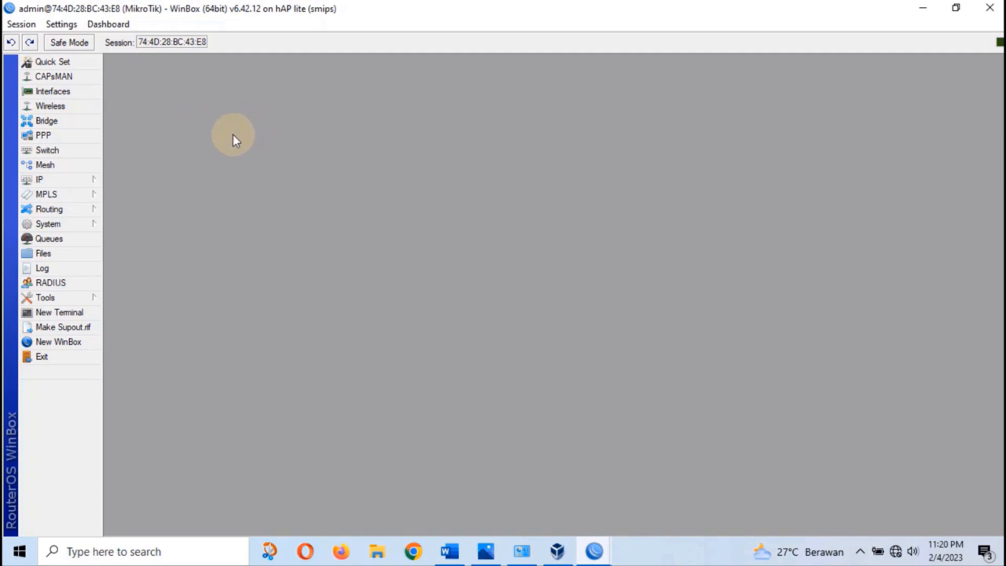
pyautogui.click(61, 122)
# Create bridge1 and add wlan1 as its first port
pyautogui.click(116, 202)
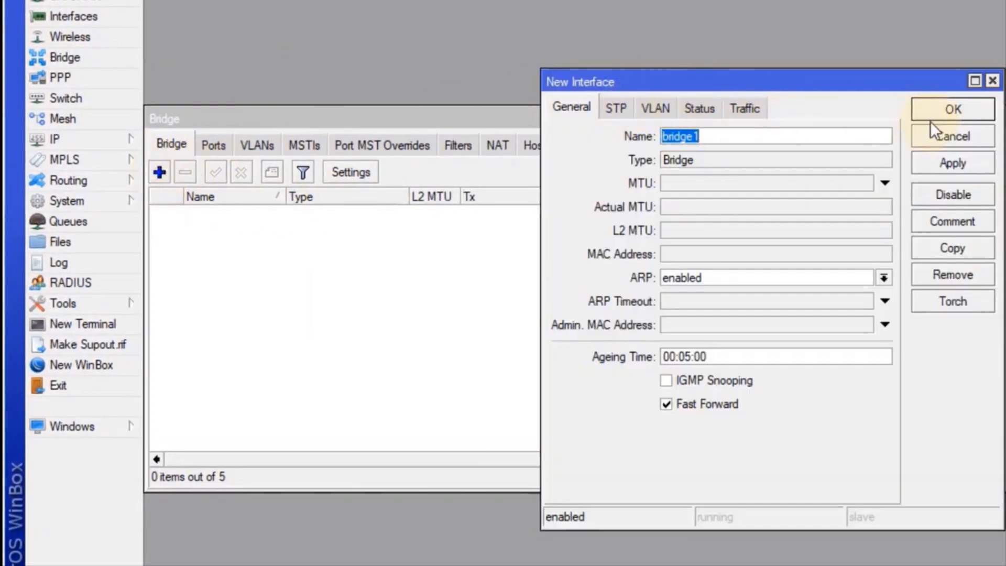
pyautogui.click(951, 108)
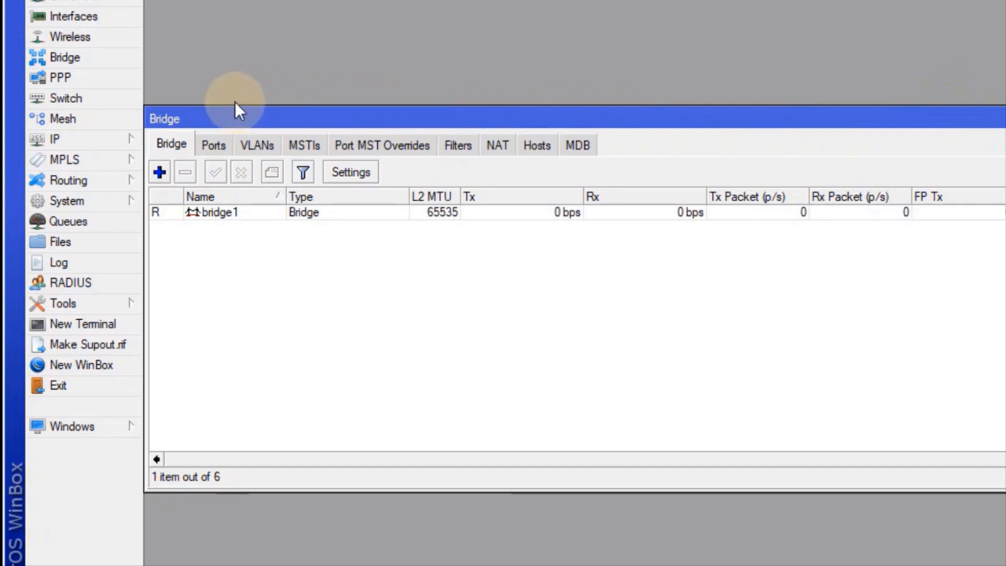
pyautogui.click(219, 144)
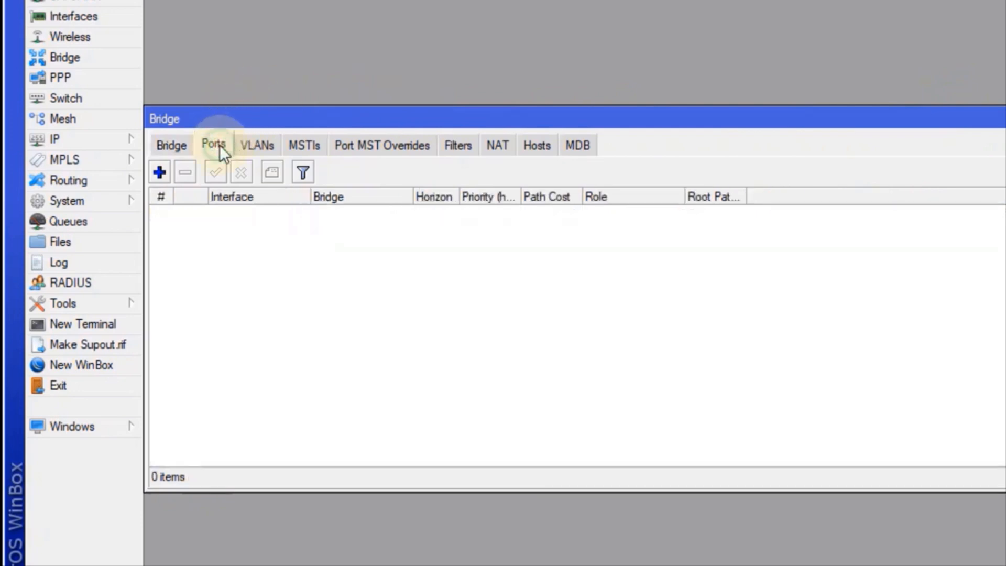
pyautogui.click(160, 173)
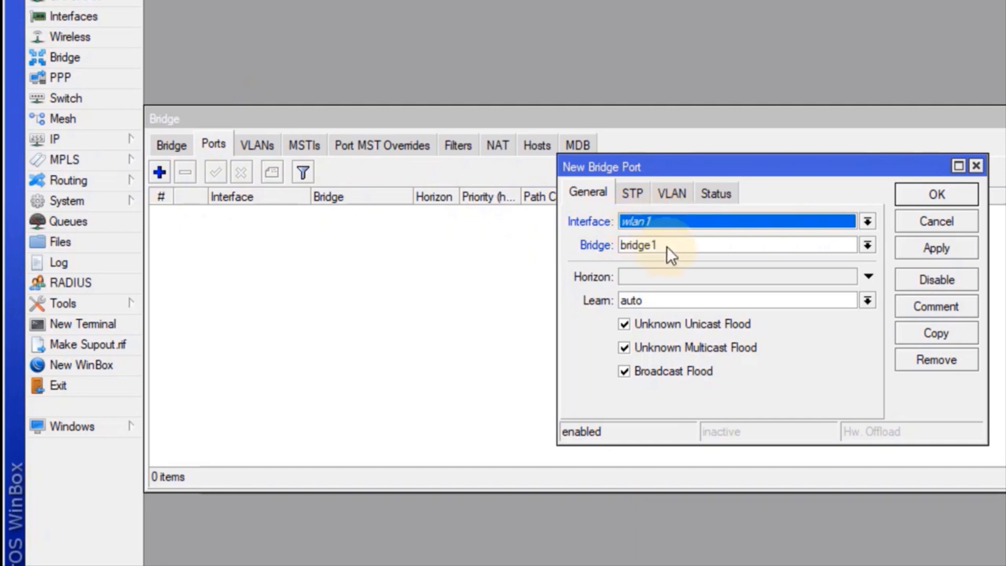
pyautogui.click(948, 194)
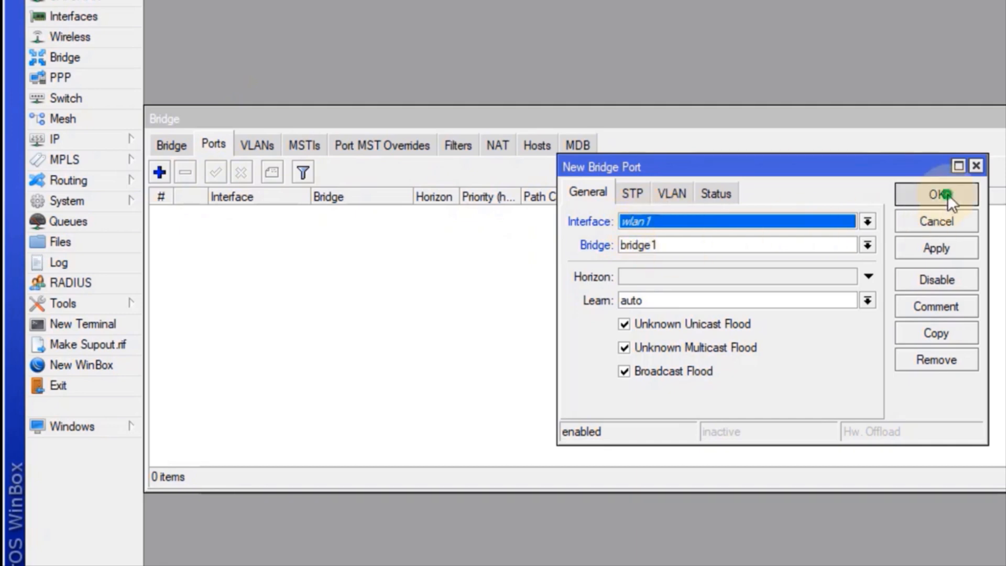
# Add ether1 as a second bridge1 port and close the Bridge window
pyautogui.click(161, 178)
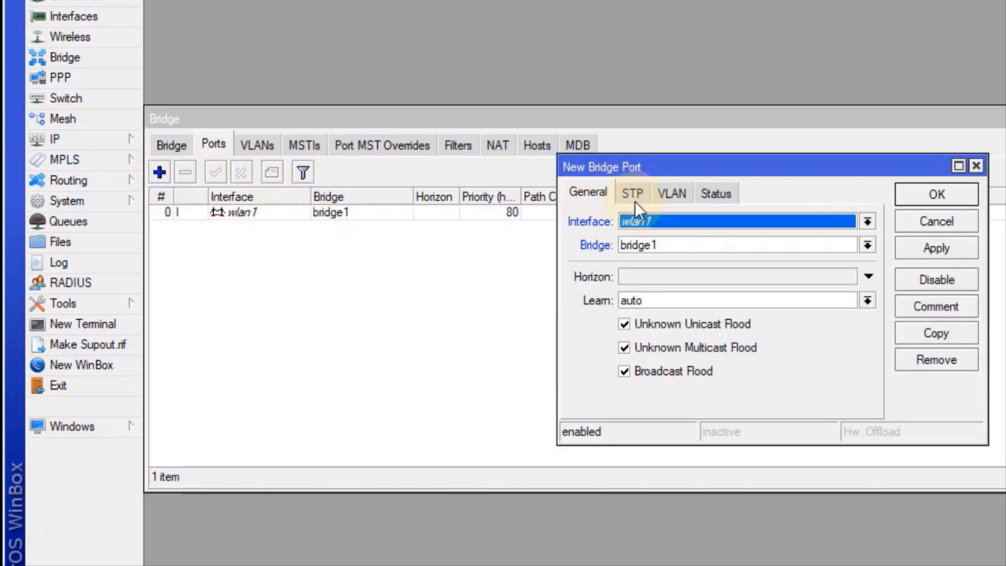
pyautogui.click(646, 220)
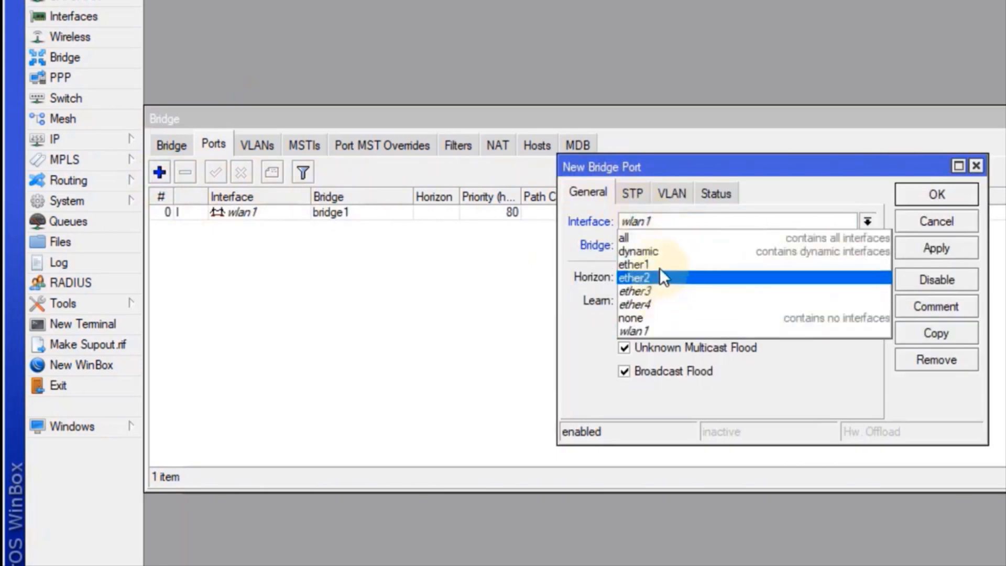
pyautogui.click(677, 259)
pyautogui.click(936, 249)
pyautogui.click(948, 195)
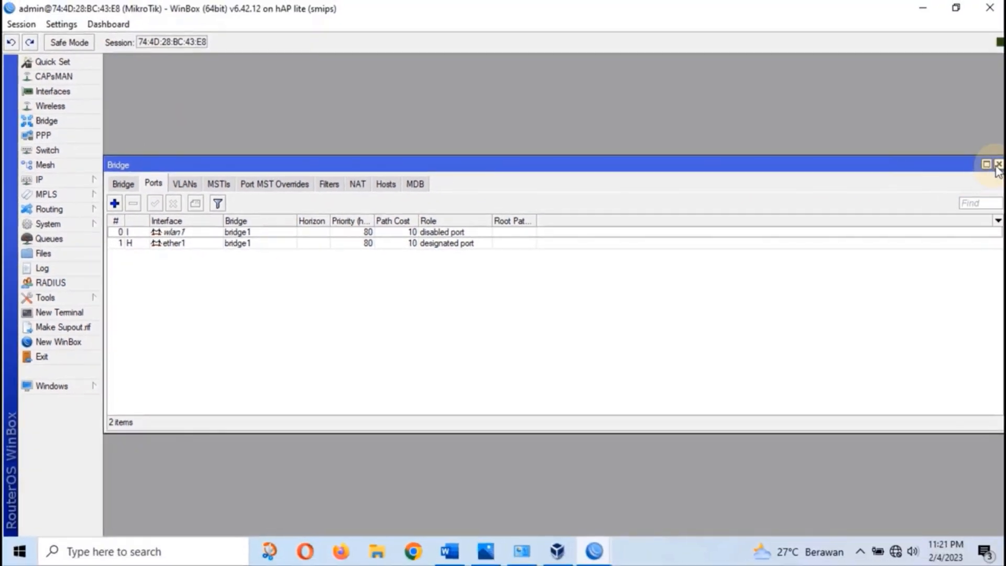
pyautogui.click(998, 165)
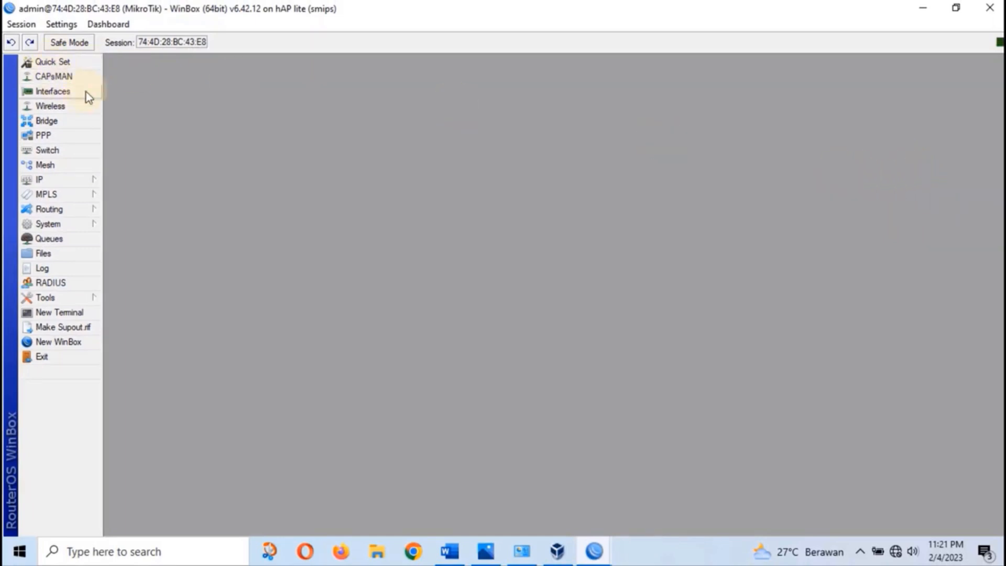
# Enable the disabled wlan1 wireless interface and open its settings
pyautogui.click(61, 106)
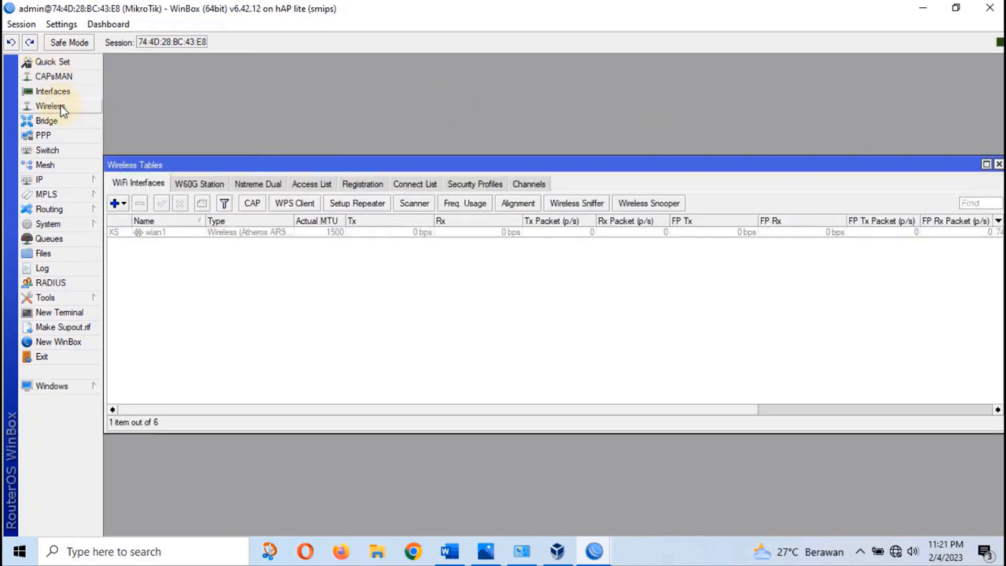
pyautogui.click(157, 233)
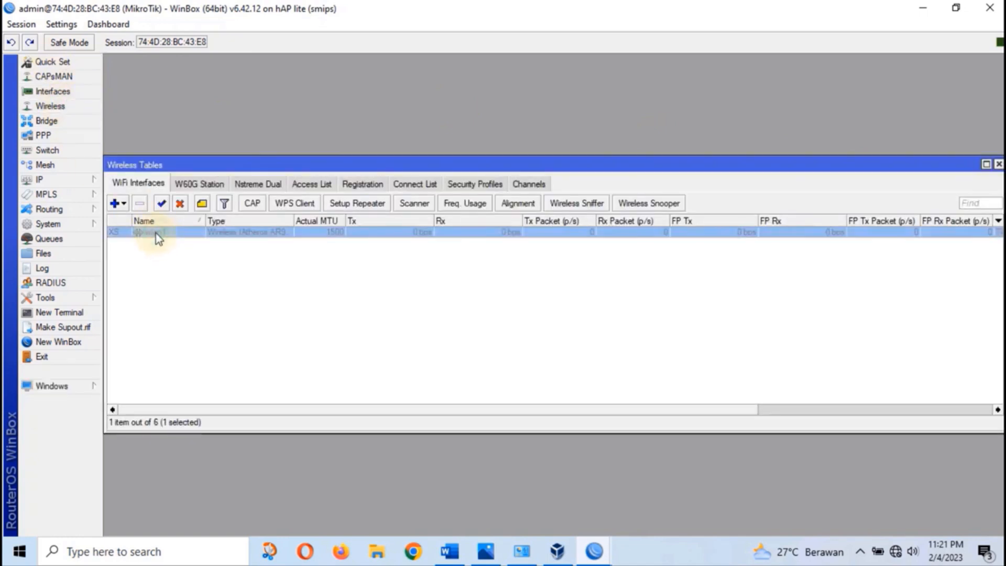
pyautogui.click(162, 203)
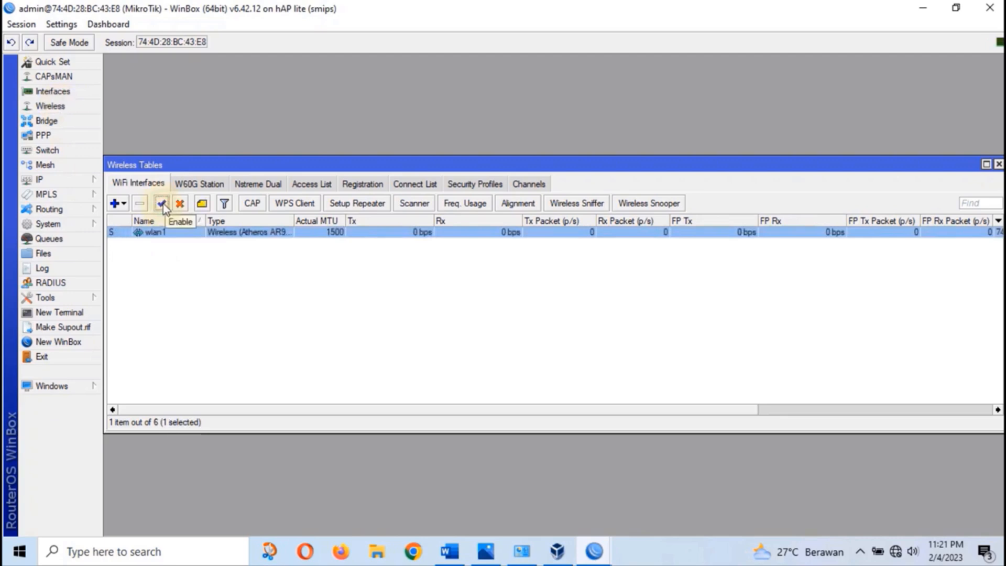
pyautogui.click(156, 267)
pyautogui.doubleClick(156, 233)
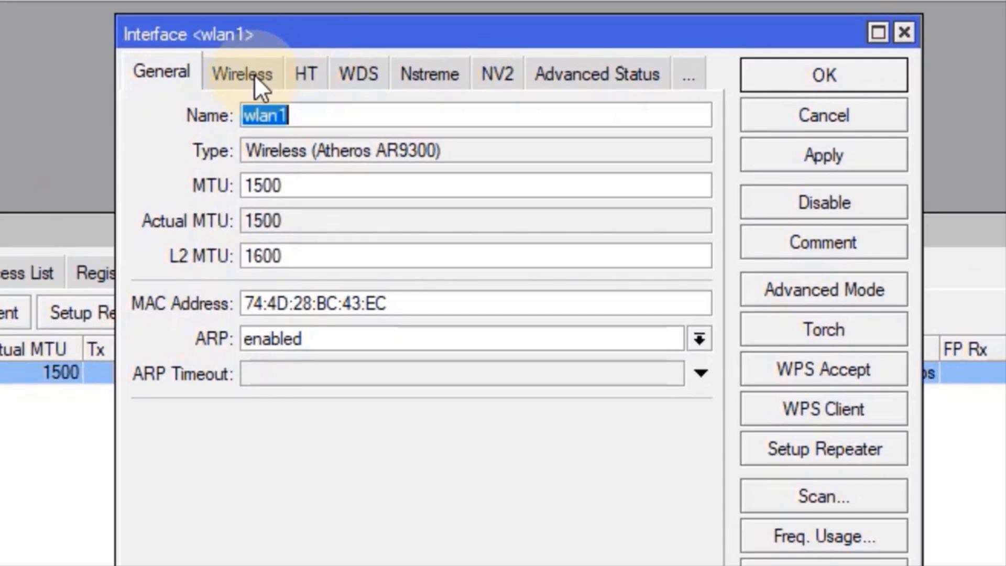
# Set wlan1 to ap bridge mode, band 2GHz-B/G/N, channel width 20/40MHz Ce
pyautogui.click(256, 78)
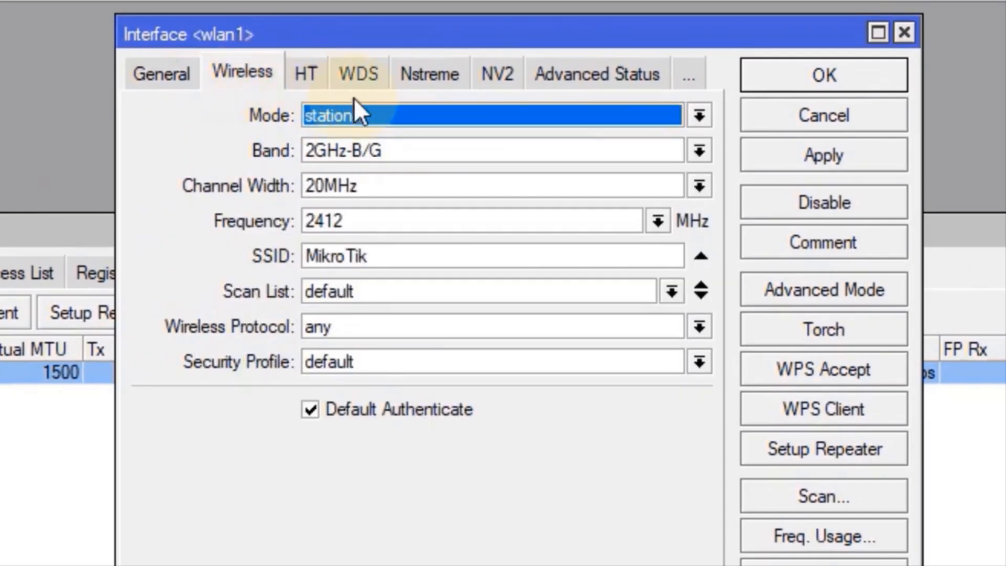
pyautogui.click(376, 115)
pyautogui.click(381, 157)
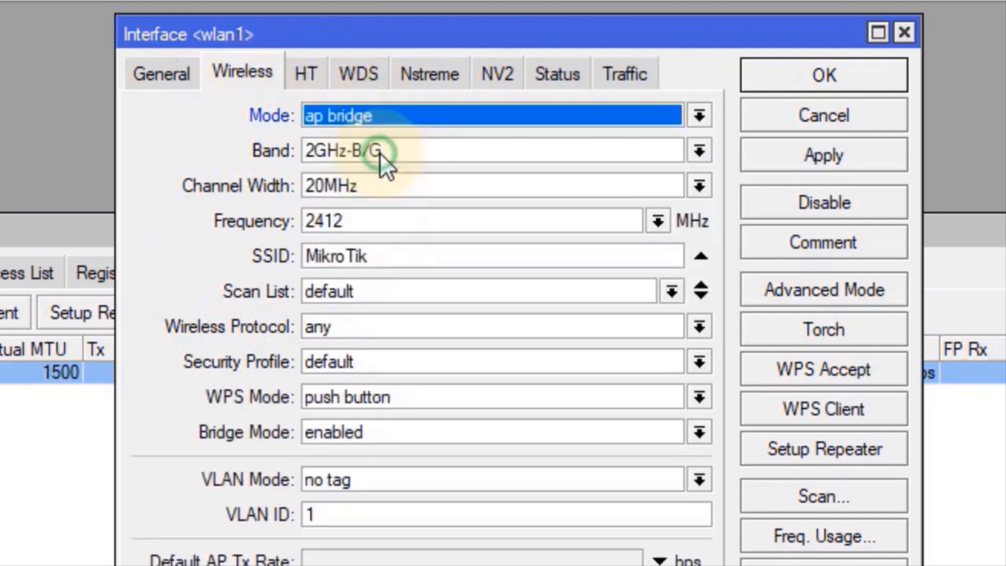
pyautogui.click(443, 152)
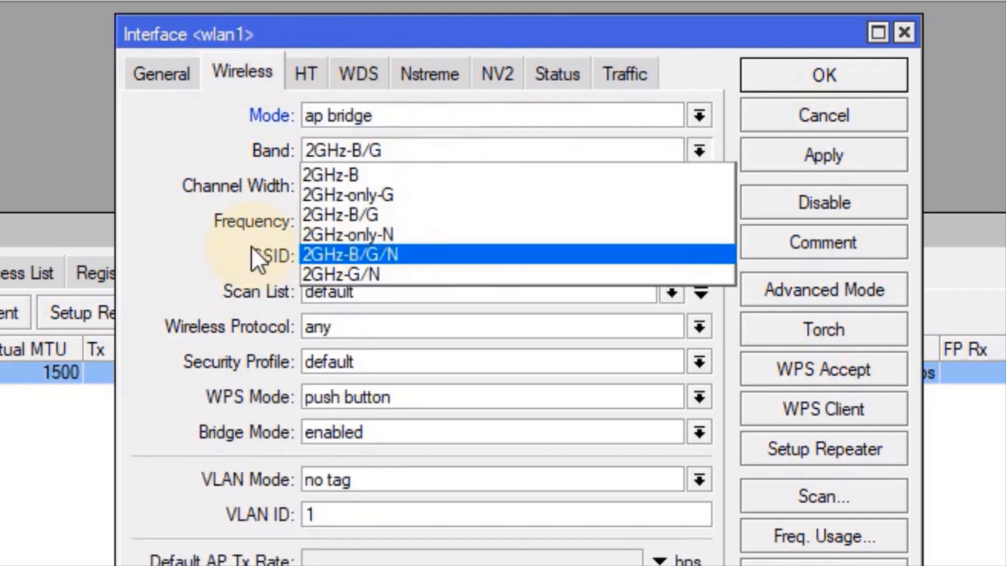
pyautogui.click(391, 254)
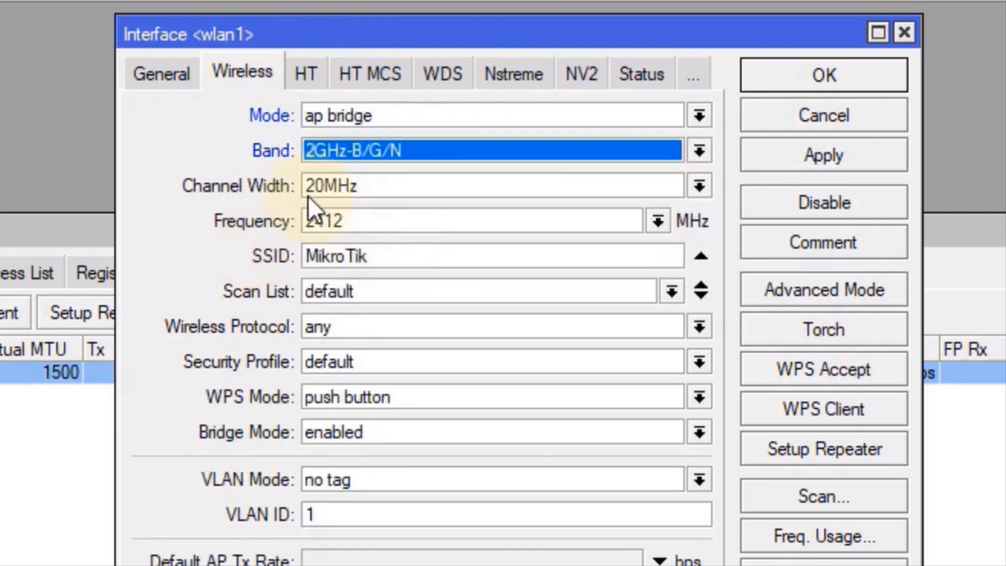
pyautogui.click(383, 183)
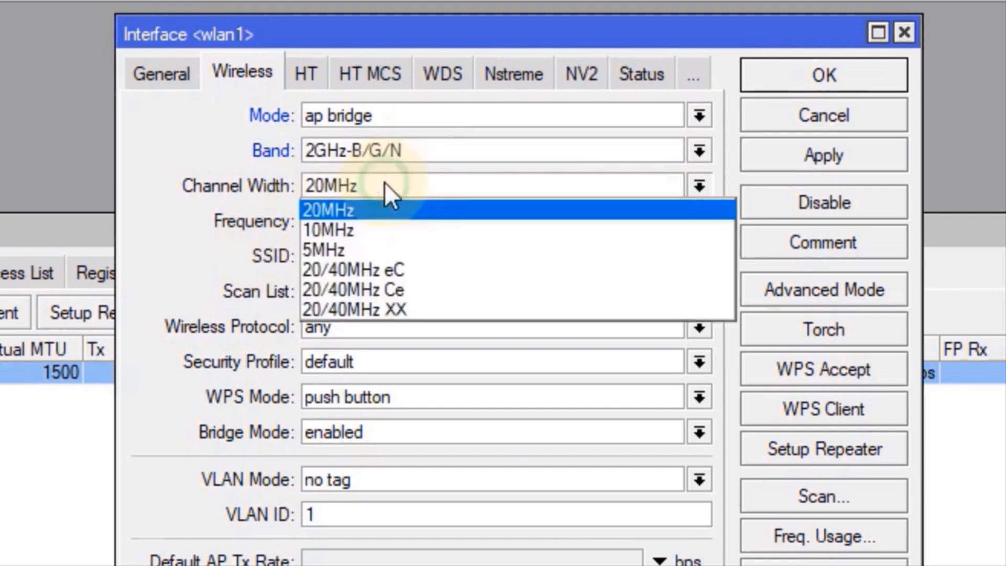
pyautogui.click(432, 289)
# Change wlan1's SSID to Alfattar_UKK, save, and close Wireless Tables
pyautogui.click(439, 264)
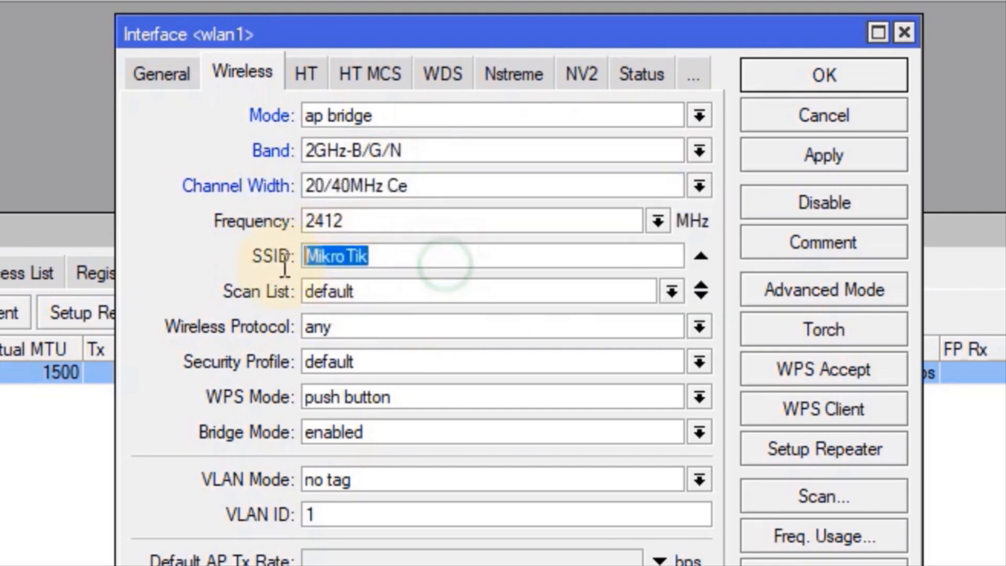
pyautogui.write('A')
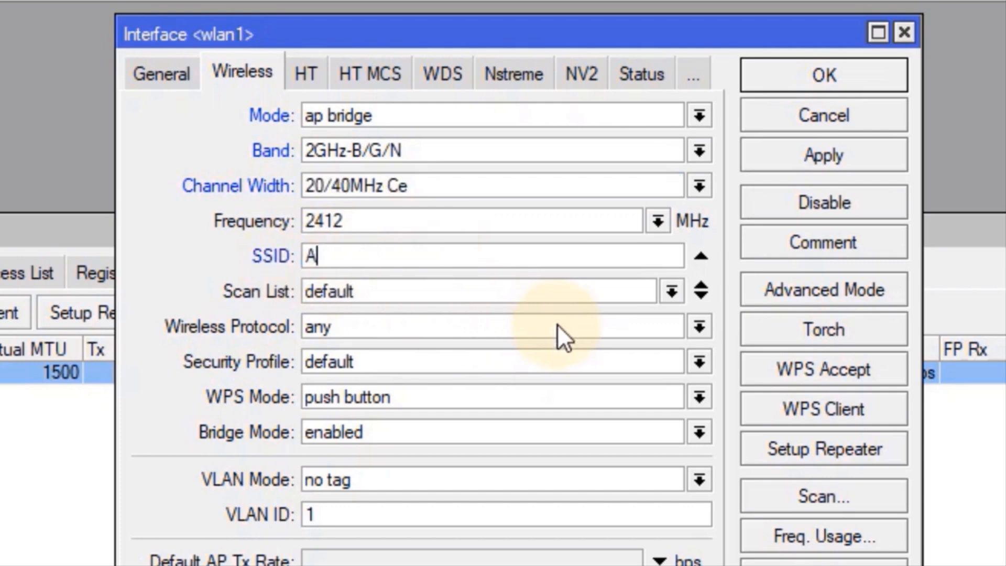
pyautogui.write('lfattar')
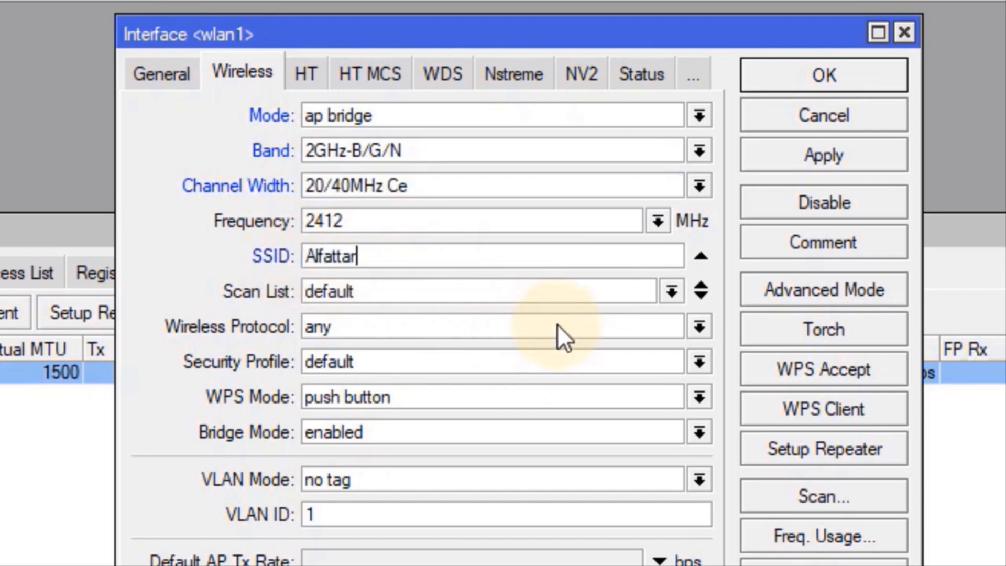
pyautogui.write('_UKK')
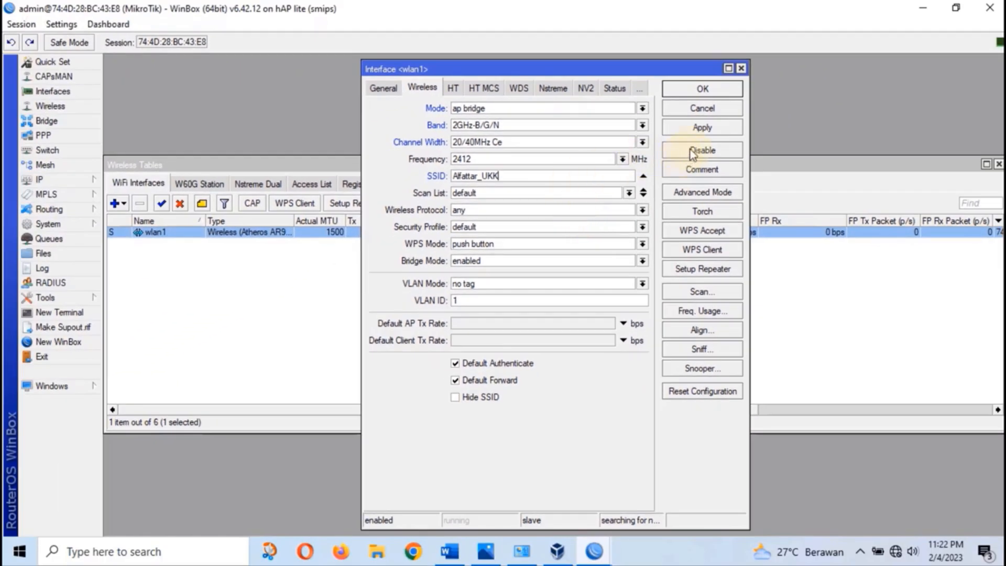
pyautogui.click(712, 89)
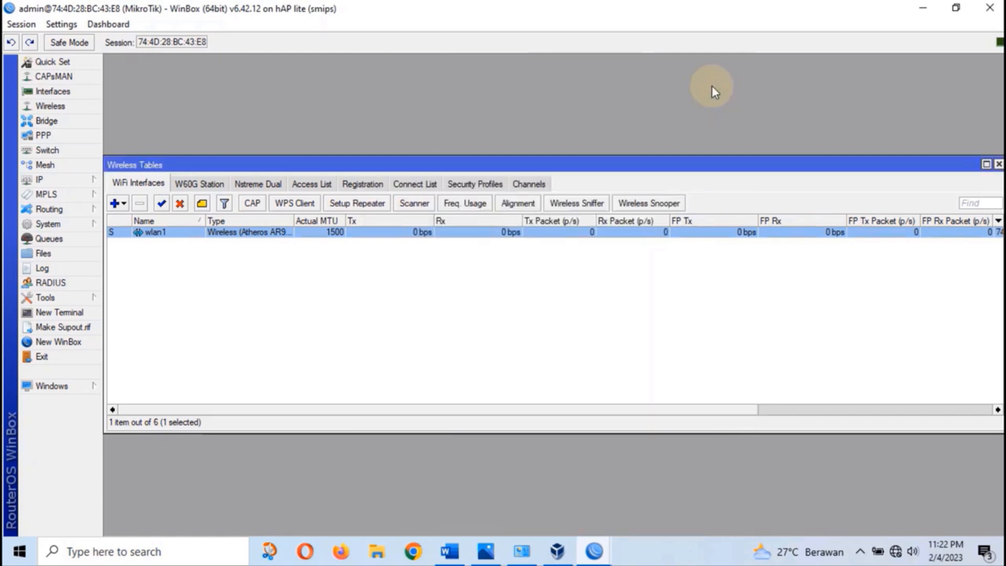
pyautogui.click(999, 164)
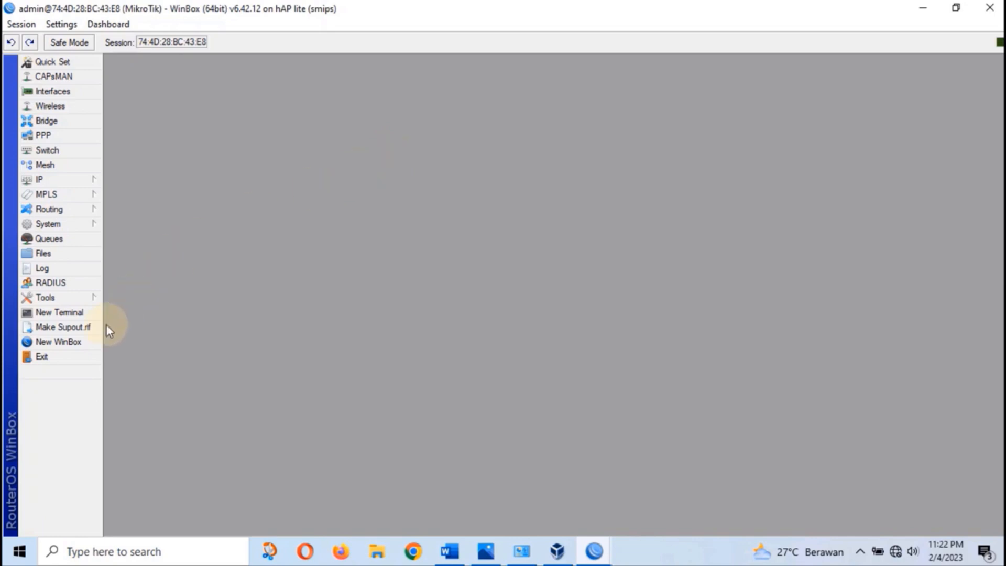
# Exit the router session, review the full network diagram in Photos, then bring up VirtualBox Manager
pyautogui.click(53, 357)
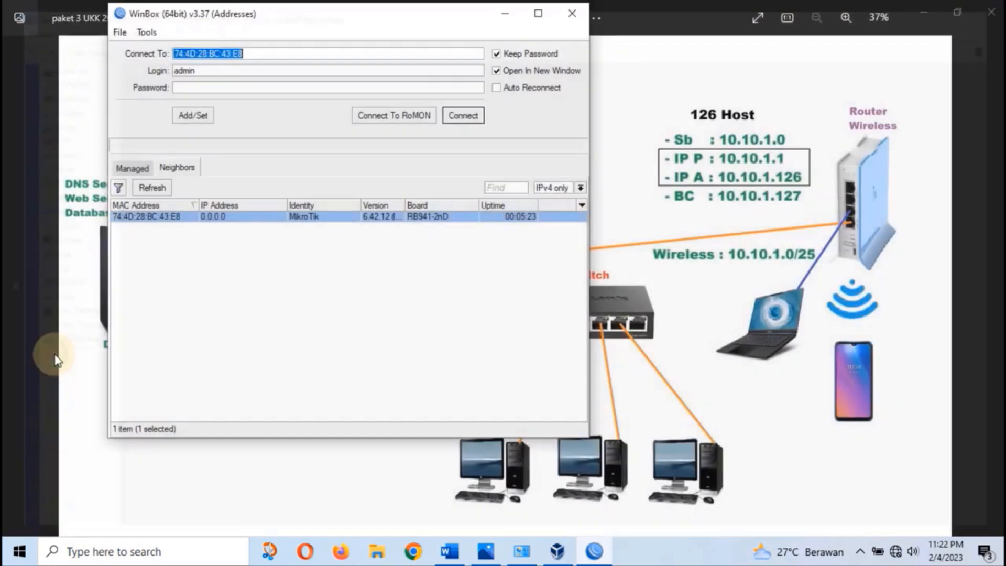
pyautogui.click(505, 18)
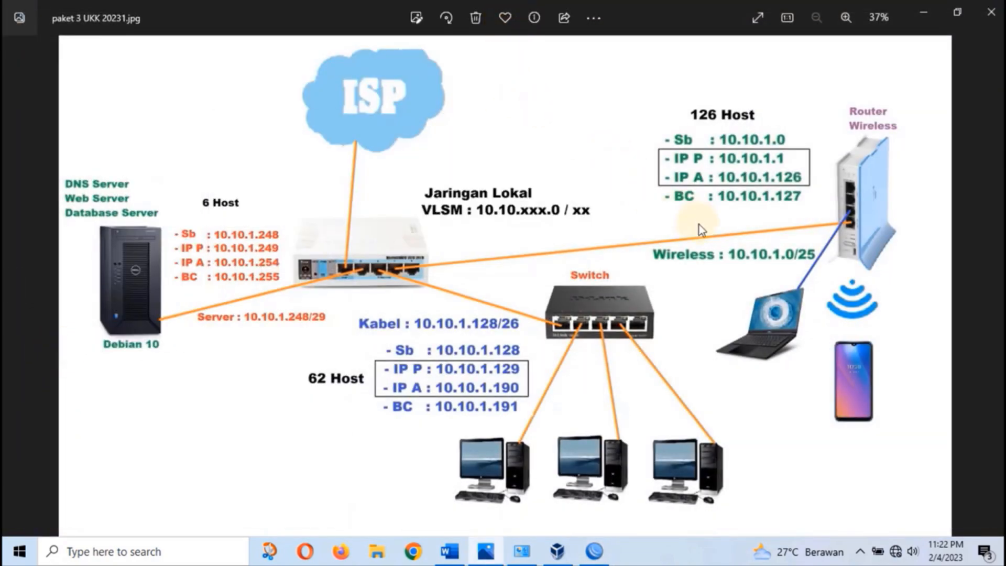
pyautogui.click(11, 288)
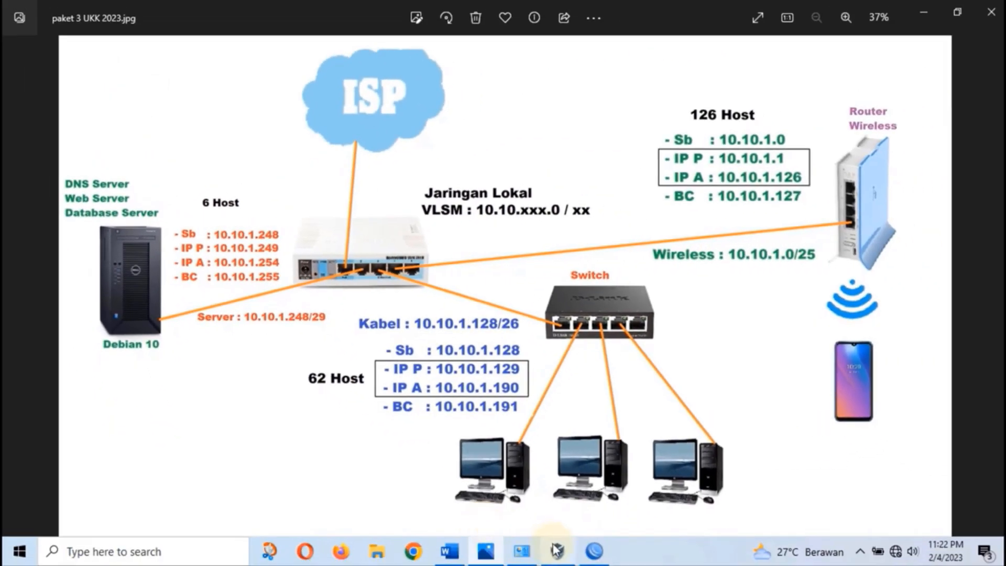
pyautogui.click(557, 549)
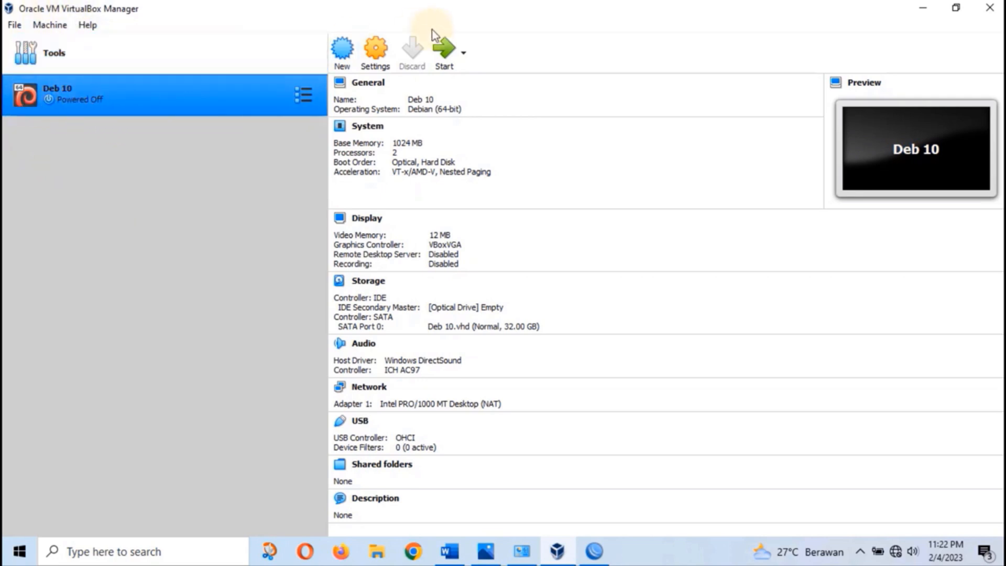
# Set Deb 10's Adapter 1 to Bridged Adapter on the Realtek PCIe GBE Family Controller, promiscuous mode Allow All
pyautogui.click(386, 63)
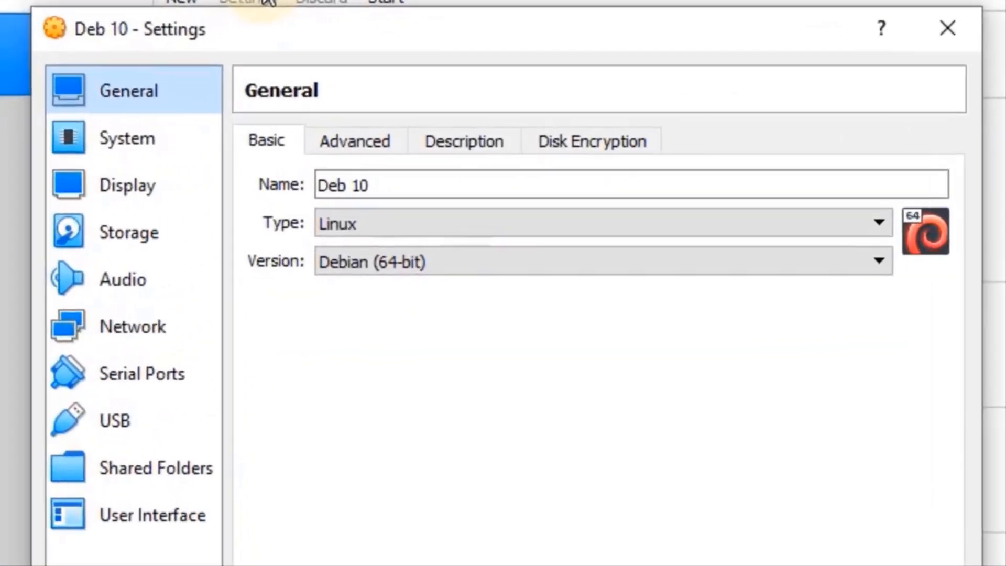
pyautogui.click(130, 341)
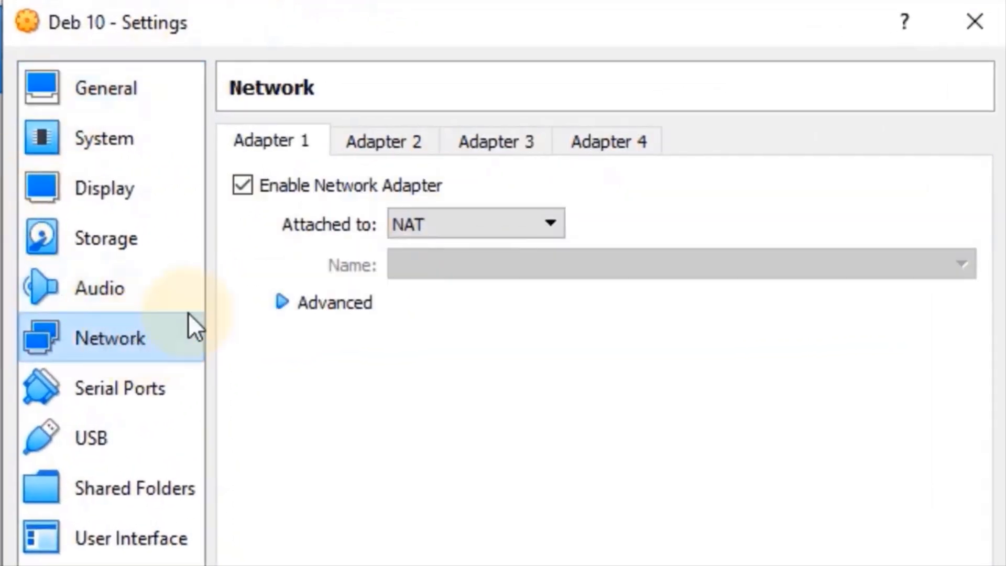
pyautogui.click(451, 221)
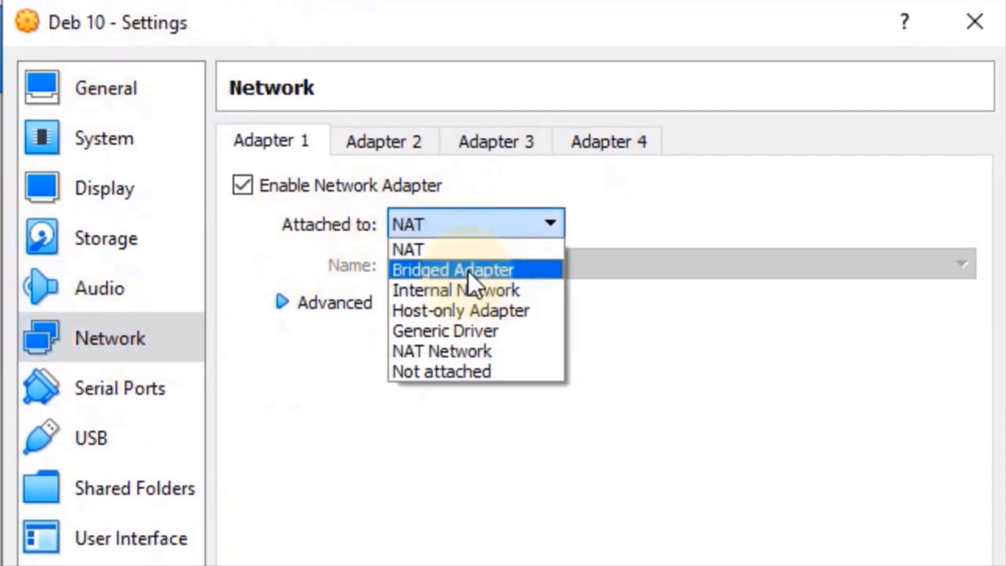
pyautogui.click(468, 270)
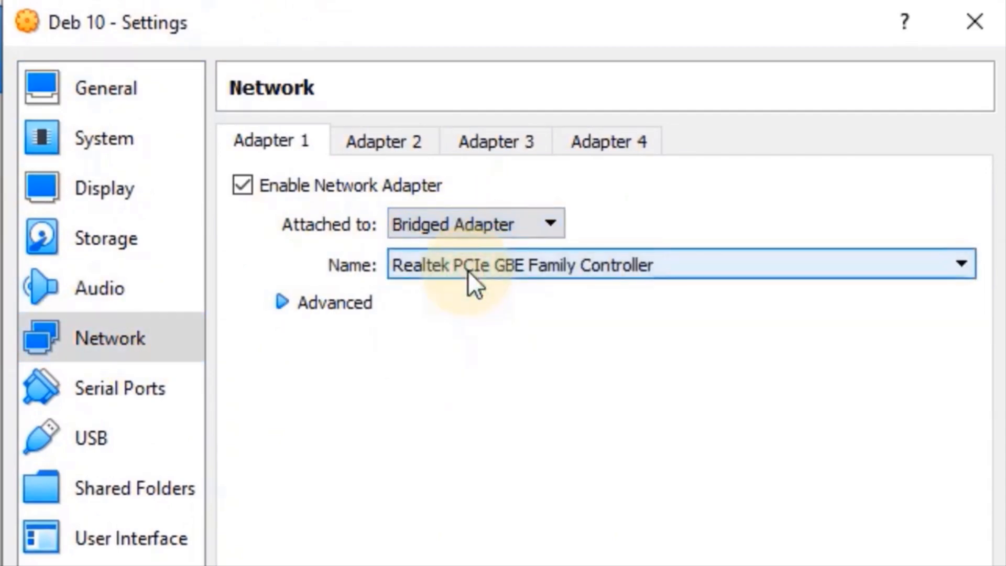
pyautogui.click(494, 226)
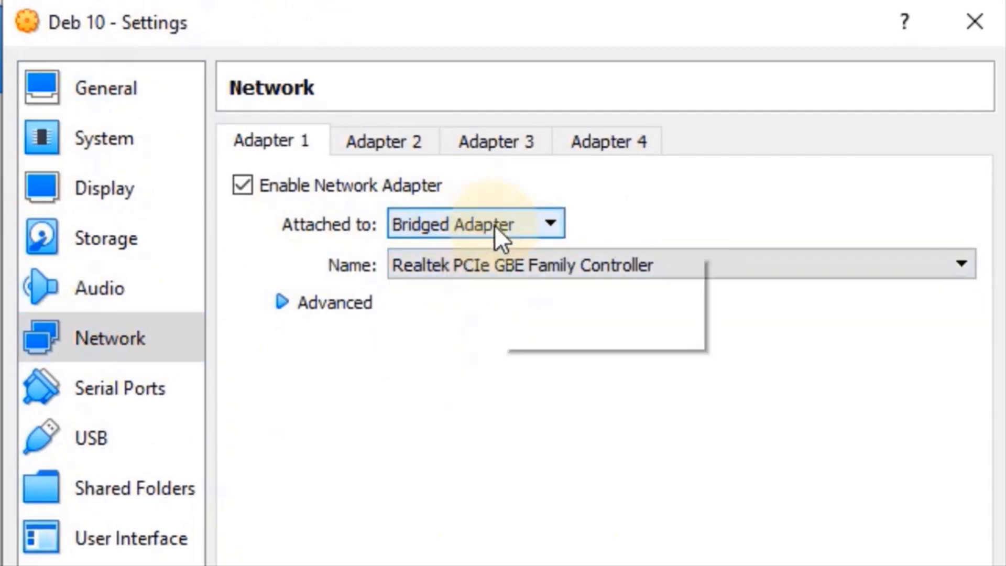
pyautogui.click(498, 259)
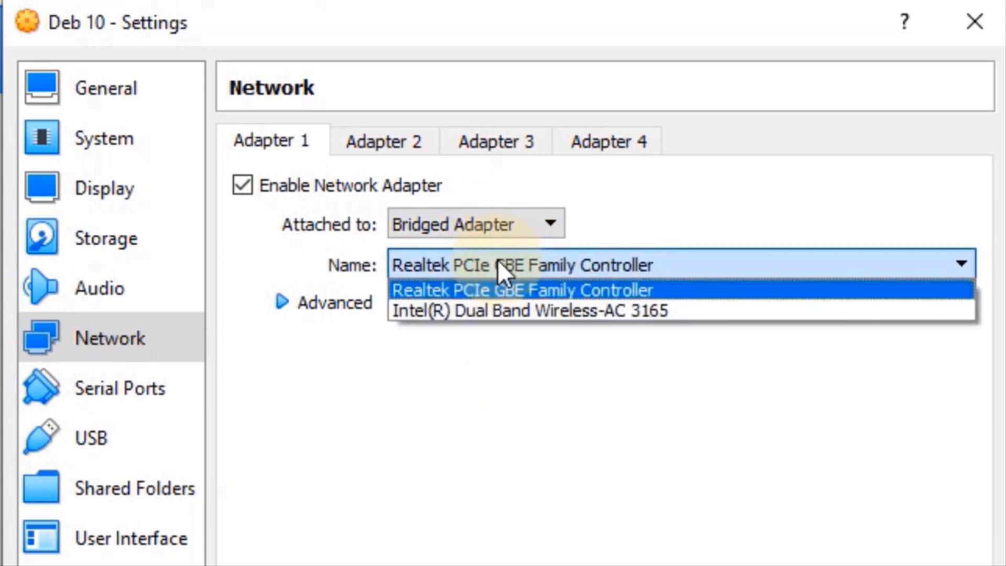
pyautogui.click(461, 291)
pyautogui.click(317, 307)
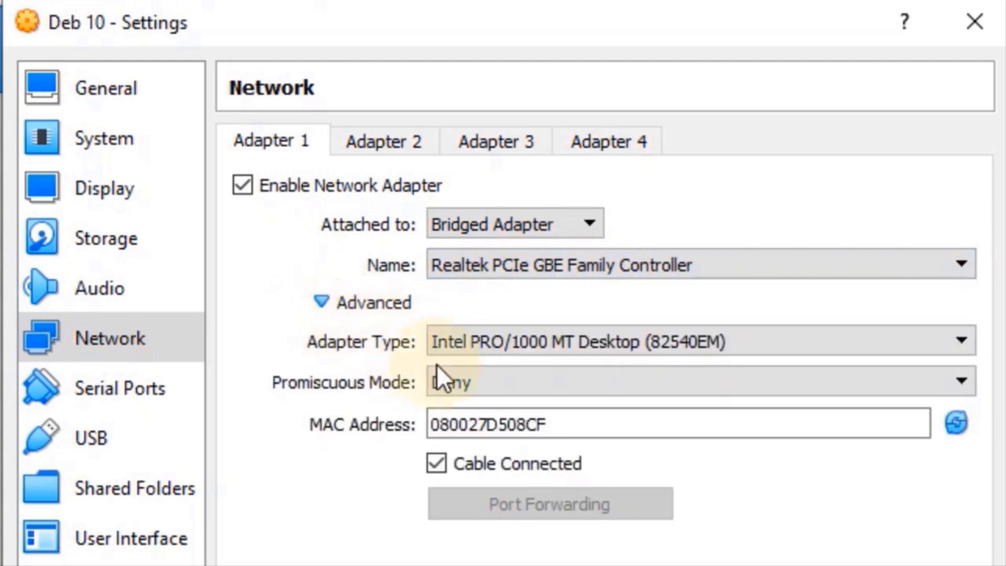
pyautogui.click(469, 382)
pyautogui.click(499, 443)
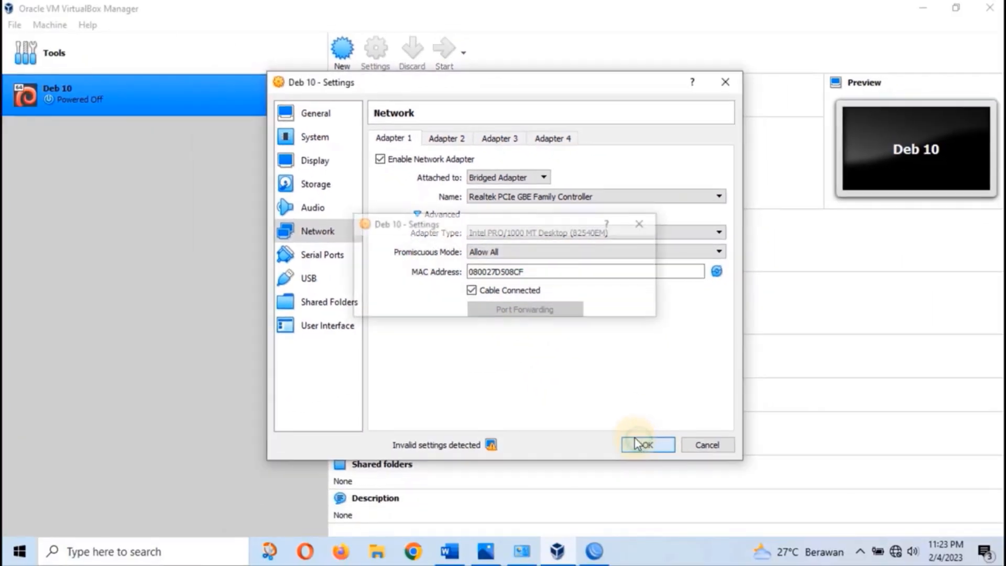
pyautogui.click(636, 444)
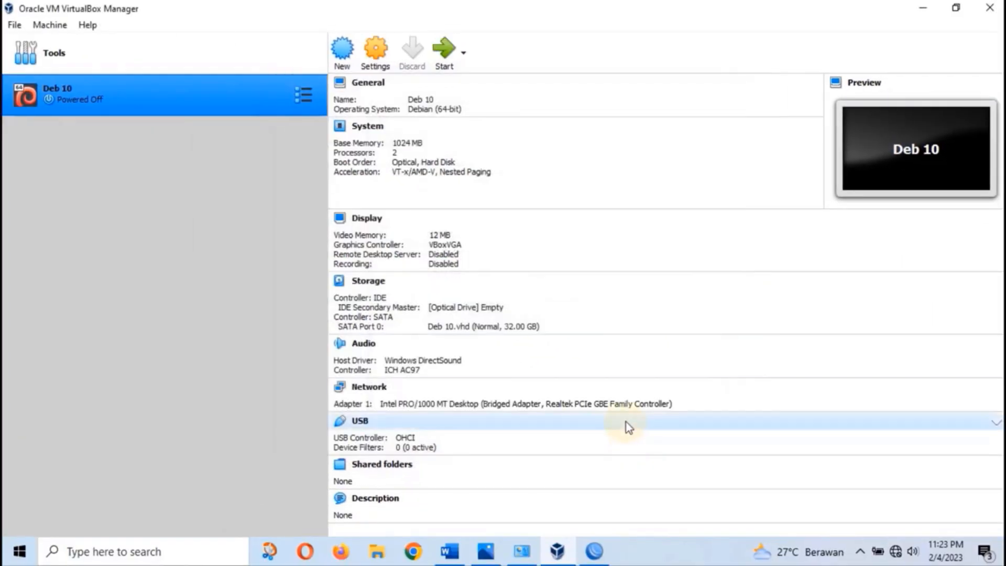
# Start the Deb 10 VM and log in as root
pyautogui.click(442, 58)
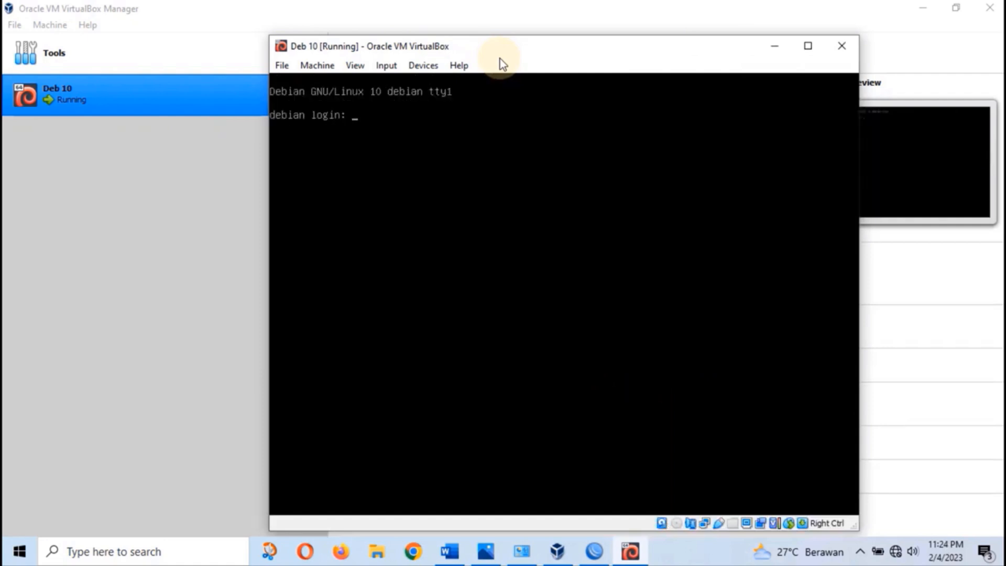
pyautogui.write('root')
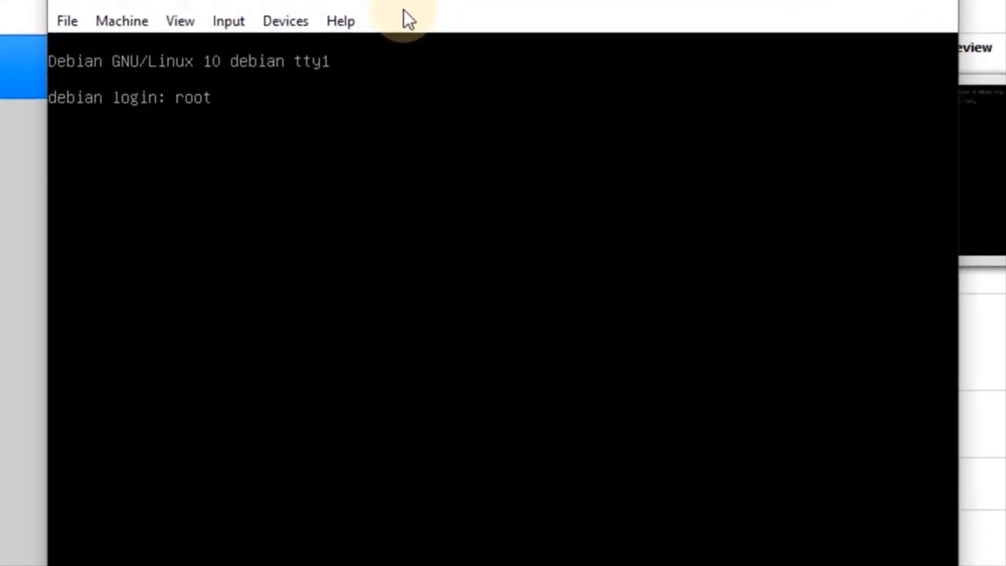
pyautogui.press('Return')
pyautogui.press('Return')
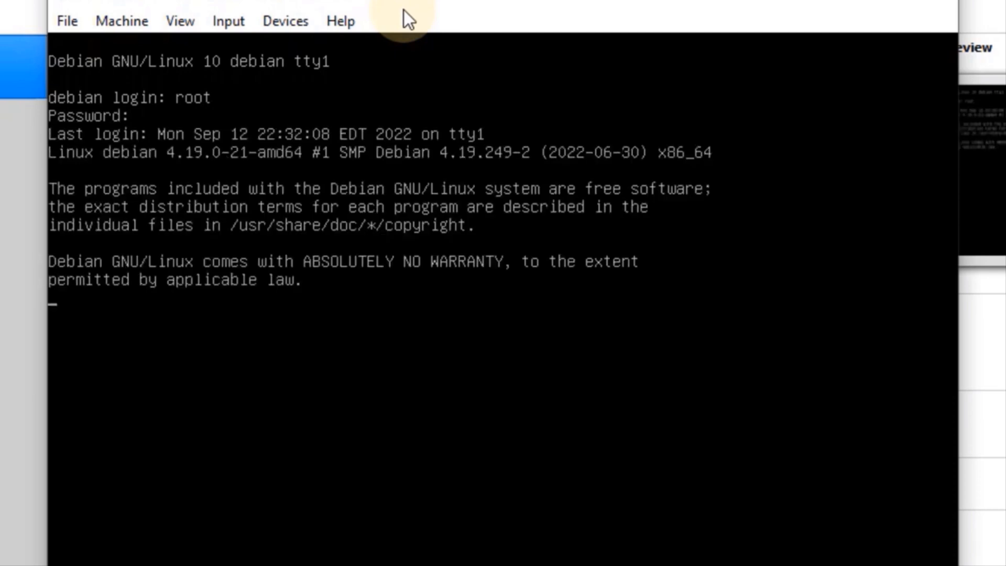
# Run 'ip a' to list addresses, then open /etc/network/interfaces in nano
pyautogui.press('Return')
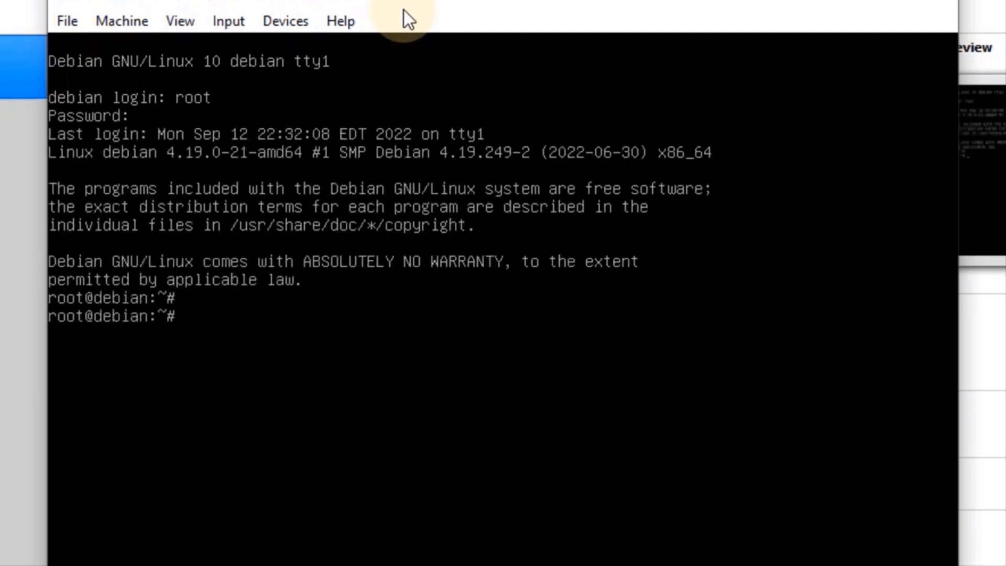
pyautogui.write('ip a')
pyautogui.press('Return')
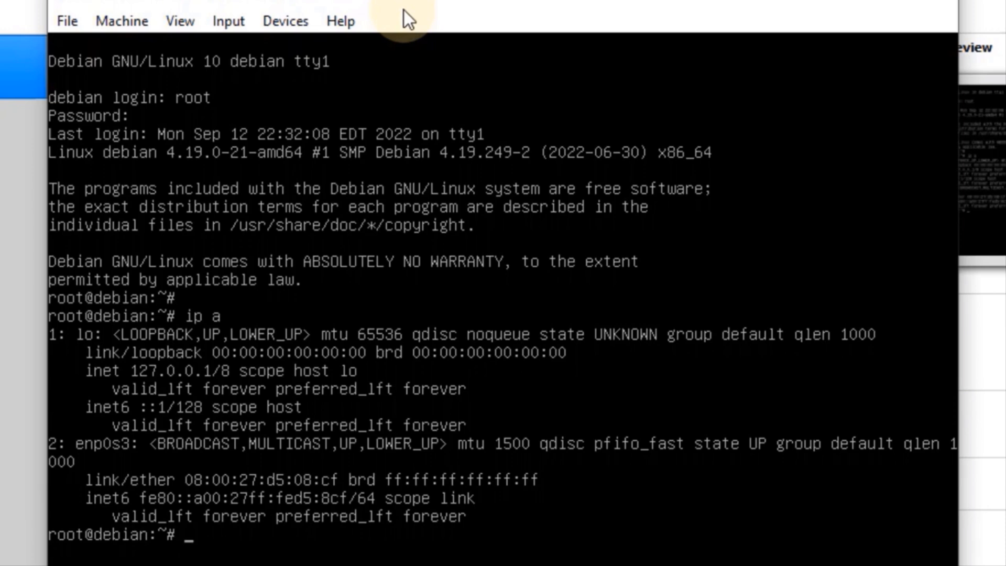
pyautogui.write('nano /etc/')
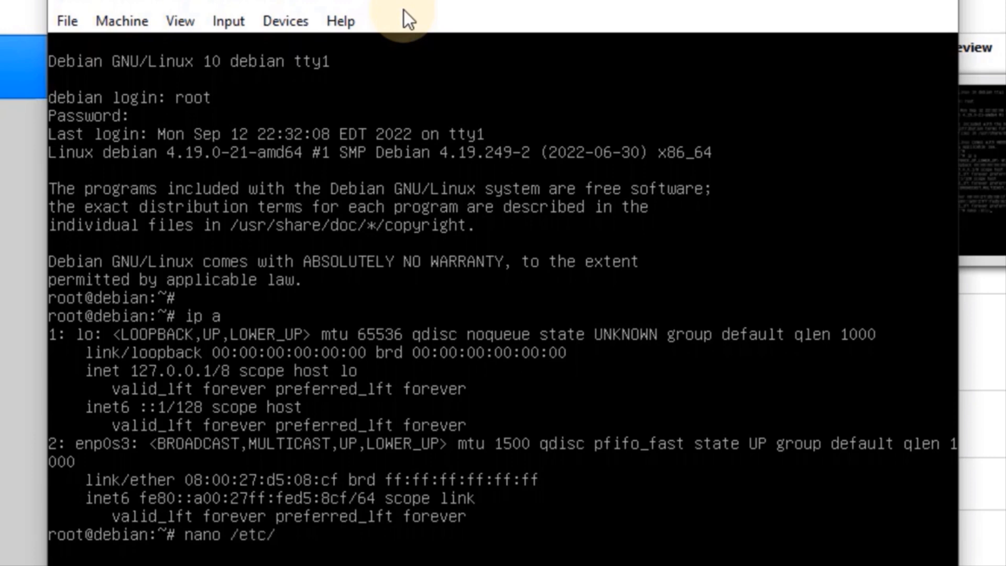
pyautogui.write('network/')
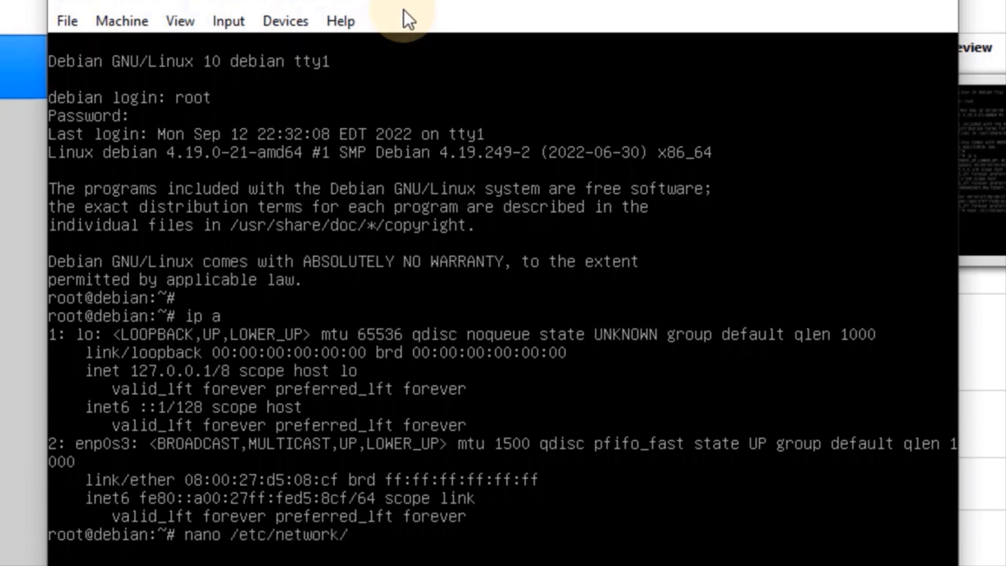
pyautogui.write('interfaces')
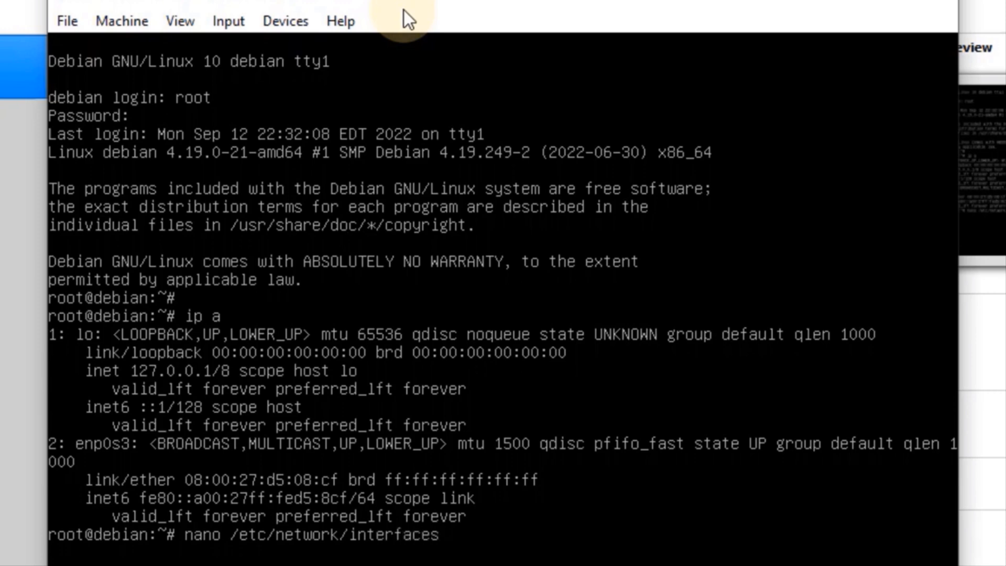
pyautogui.press('Return')
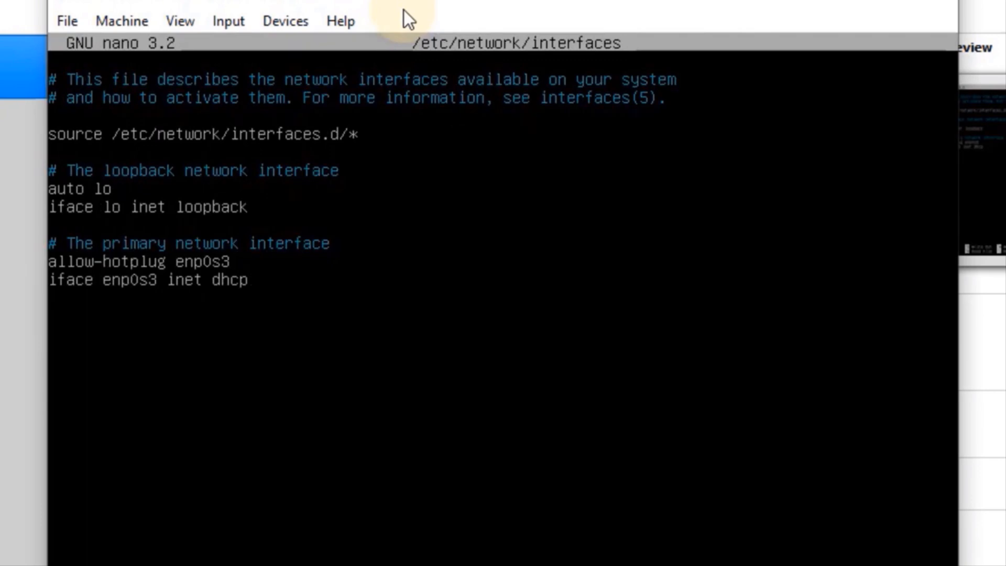
# Change enp0s3 from dhcp to static and add the address 10.10.1.254
pyautogui.press('BackSpace')
pyautogui.press('BackSpace')
pyautogui.press('BackSpace')
pyautogui.press('BackSpace')
pyautogui.write('s')
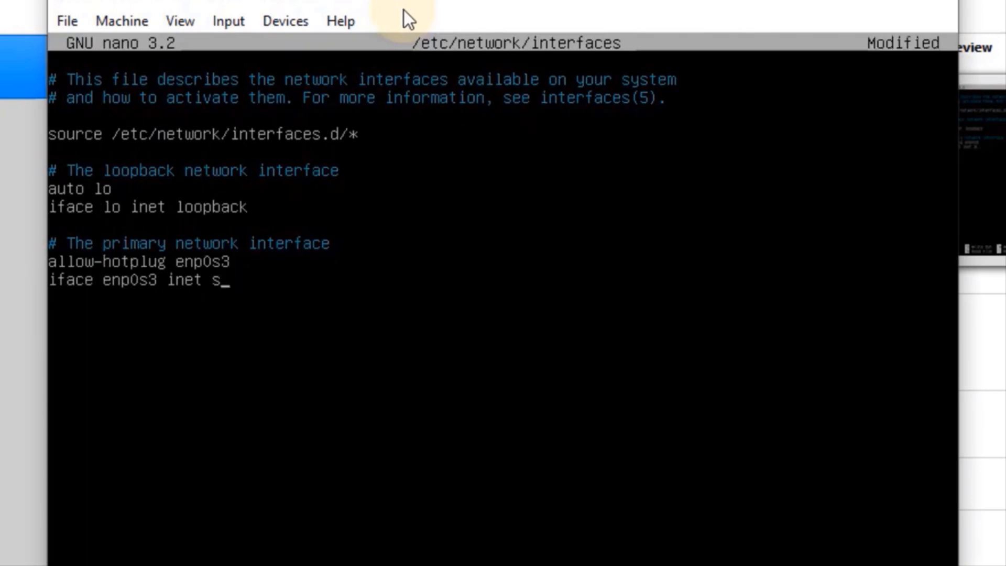
pyautogui.write('tatic')
pyautogui.press('Return')
pyautogui.press('Tab')
pyautogui.write('adre')
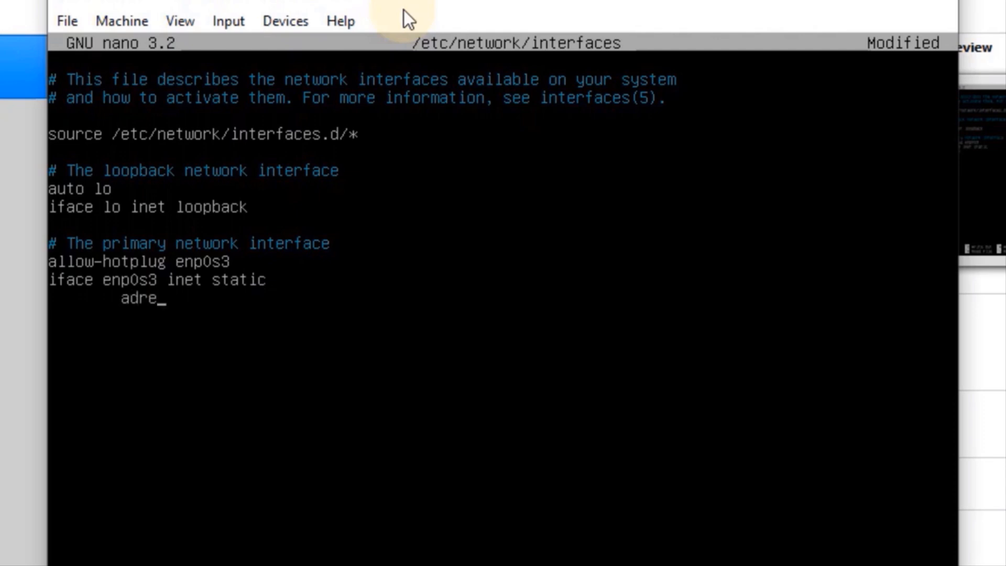
pyautogui.press('BackSpace')
pyautogui.press('BackSpace')
pyautogui.write('dre')
pyautogui.write('sss')
pyautogui.press('BackSpace')
pyautogui.write('10.10.1.254')
# Add netmask 255.255.255.248, gateway 10.10.1.253 and dns-nameservers 8.8.8.8 lines
pyautogui.press('Return')
pyautogui.press('Tab')
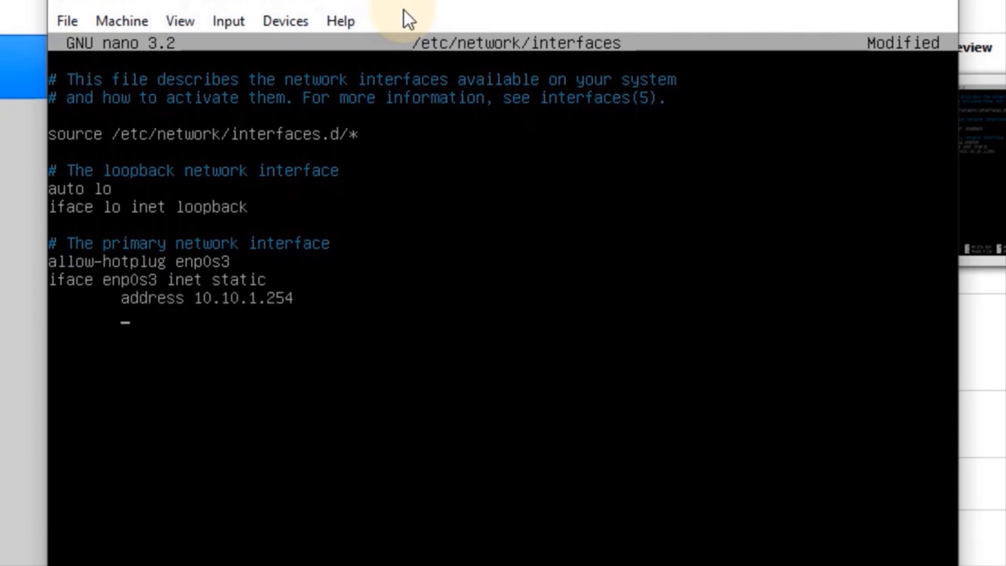
pyautogui.write('netmask 255.255.25')
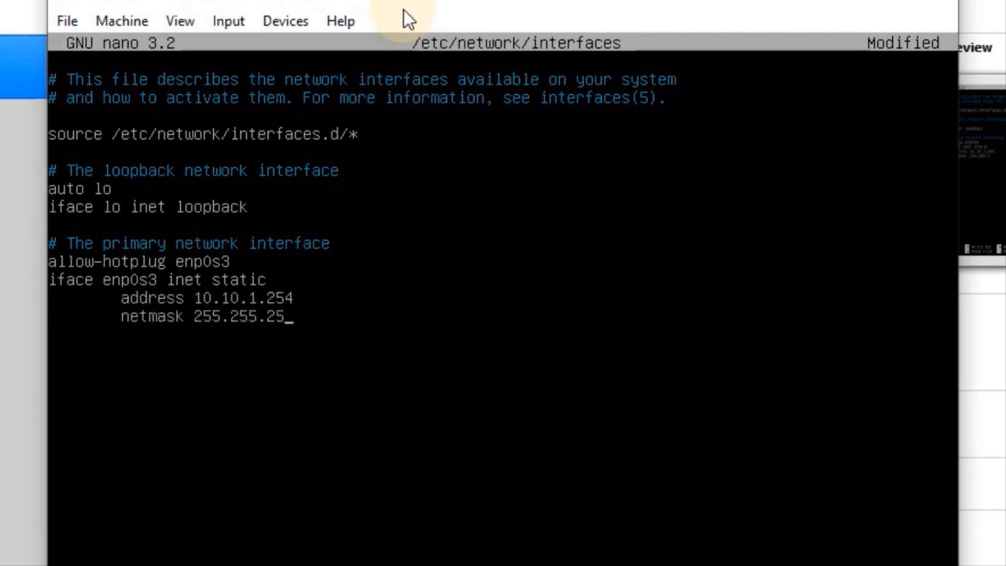
pyautogui.write('5.248')
pyautogui.press('Return')
pyautogui.press('Tab')
pyautogui.write('gate')
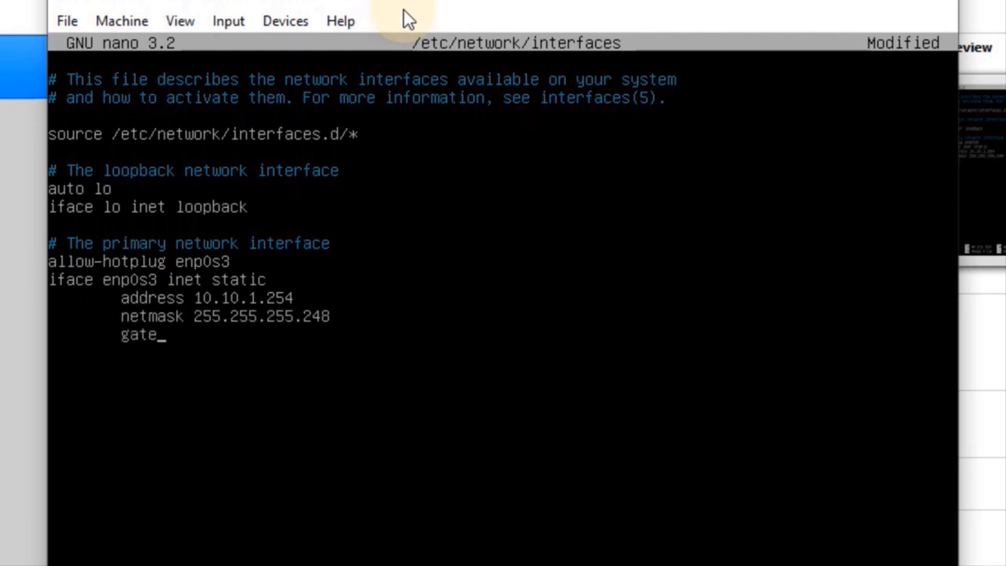
pyautogui.write('way 10.10.1.253')
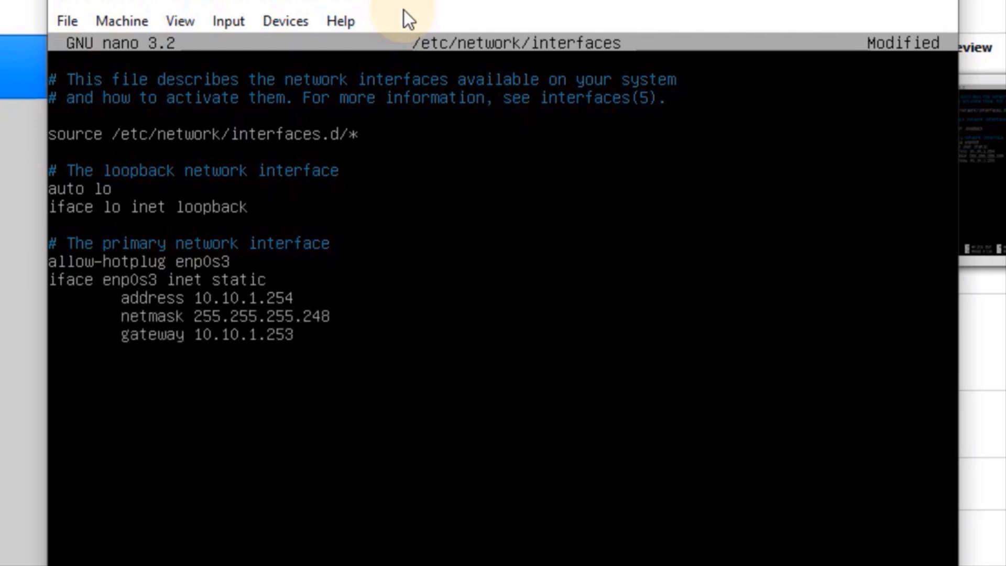
pyautogui.press('Return')
pyautogui.press('Tab')
pyautogui.write('dns-nameservers ')
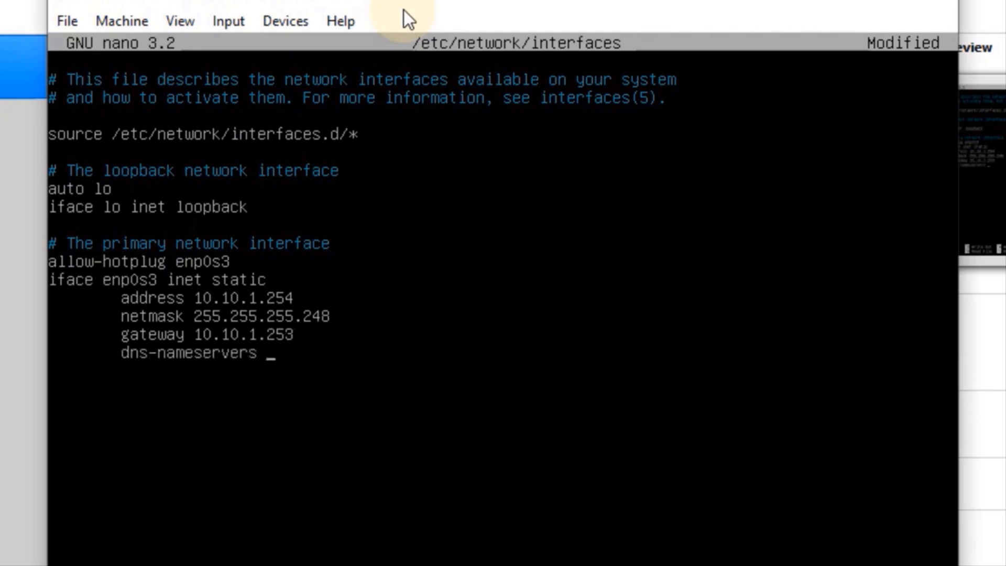
pyautogui.write('8.8.8.8')
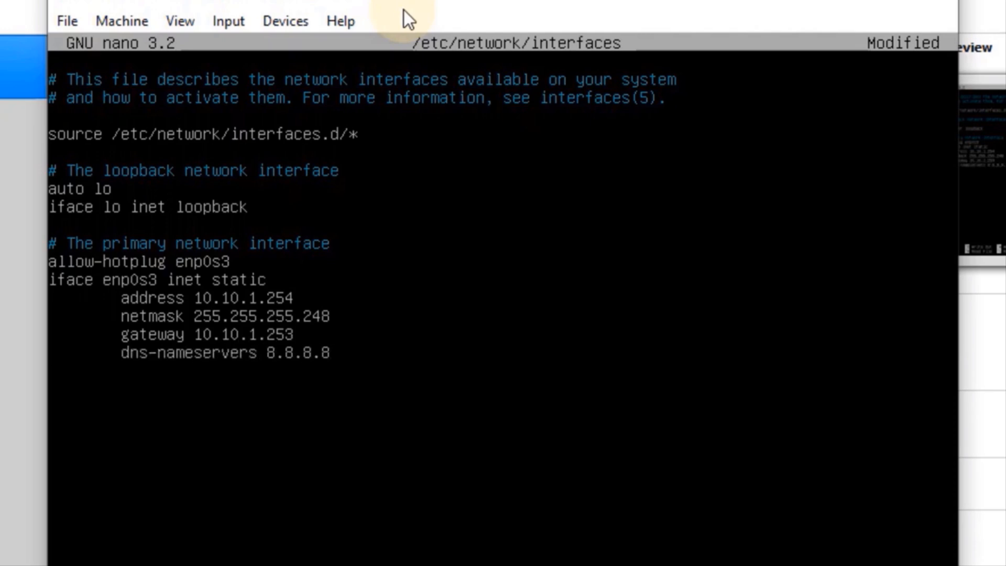
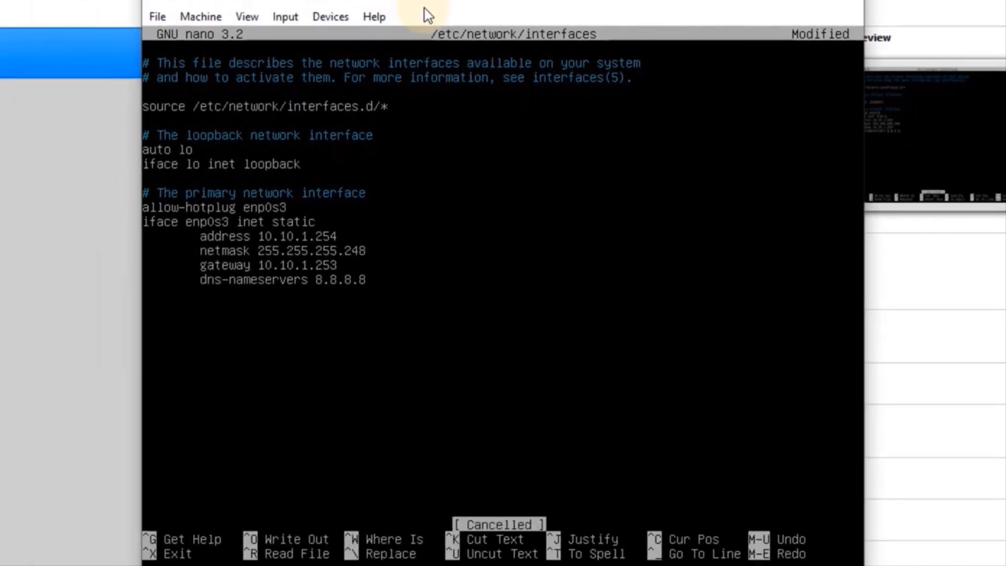
# Save the static enp0s3 settings to /etc/network/interfaces and exit nano
pyautogui.hotkey('ctrl', 'x')
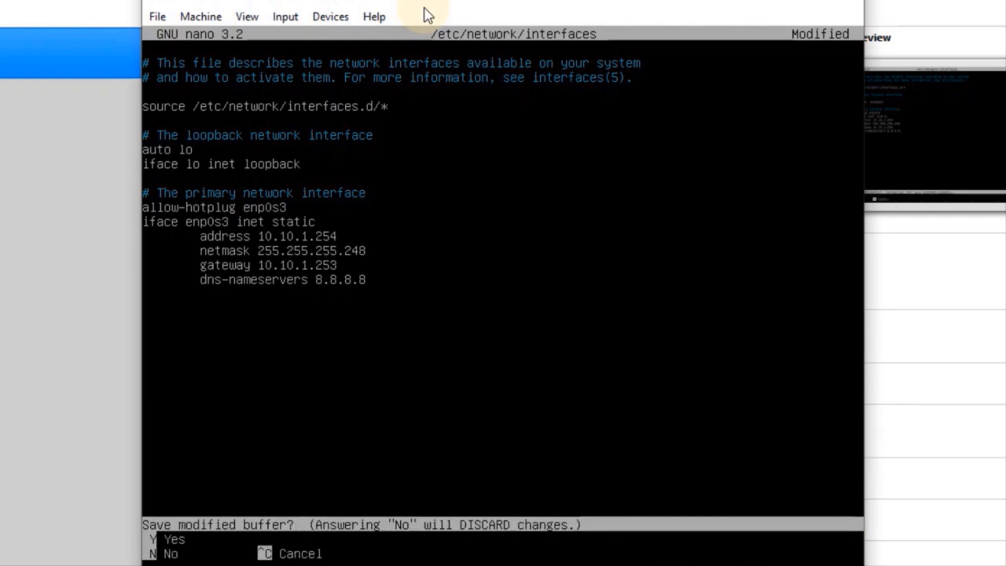
pyautogui.press('y')
pyautogui.press('Return')
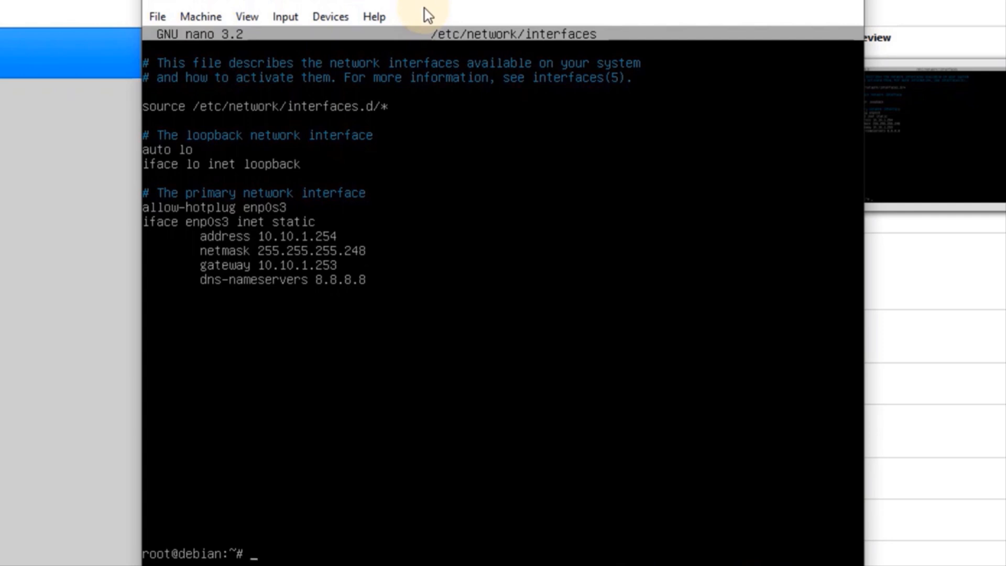
# Reboot the VM with init 6 and log back in as root
pyautogui.write('init')
pyautogui.press('BackSpace')
pyautogui.press('BackSpace')
pyautogui.press('BackSpace')
pyautogui.press('BackSpace')
pyautogui.write('init 6')
pyautogui.press('Return')
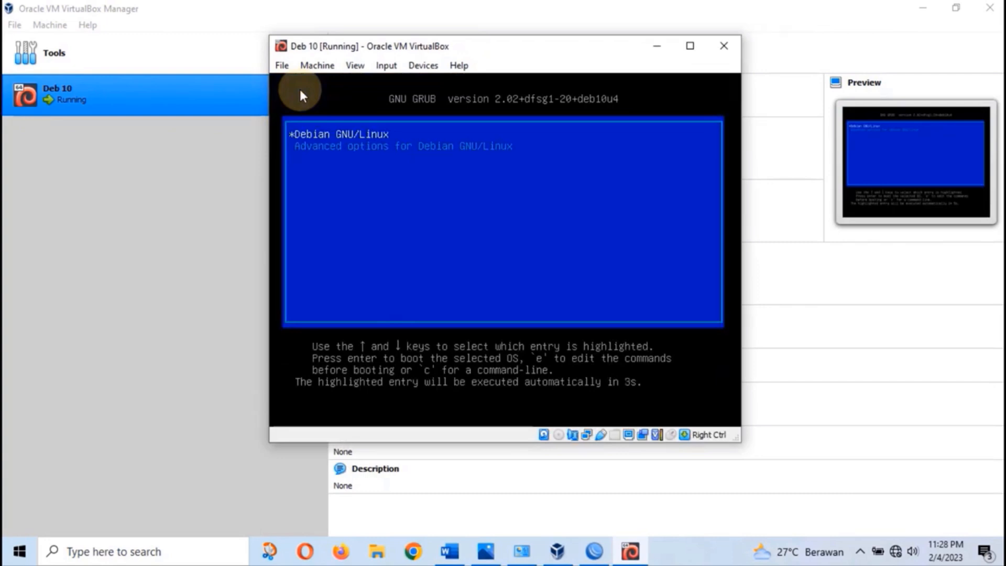
pyautogui.press('Return')
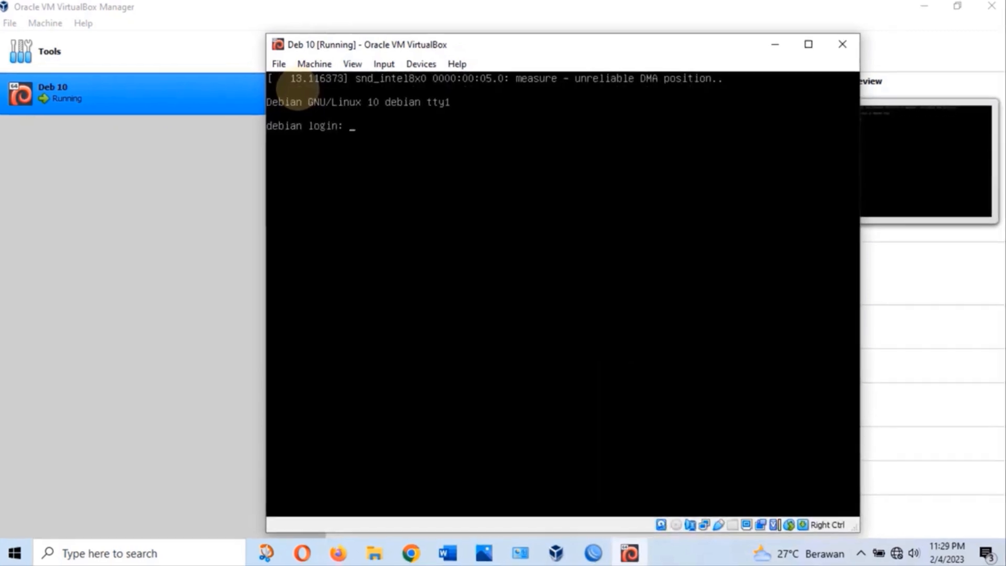
pyautogui.write('root')
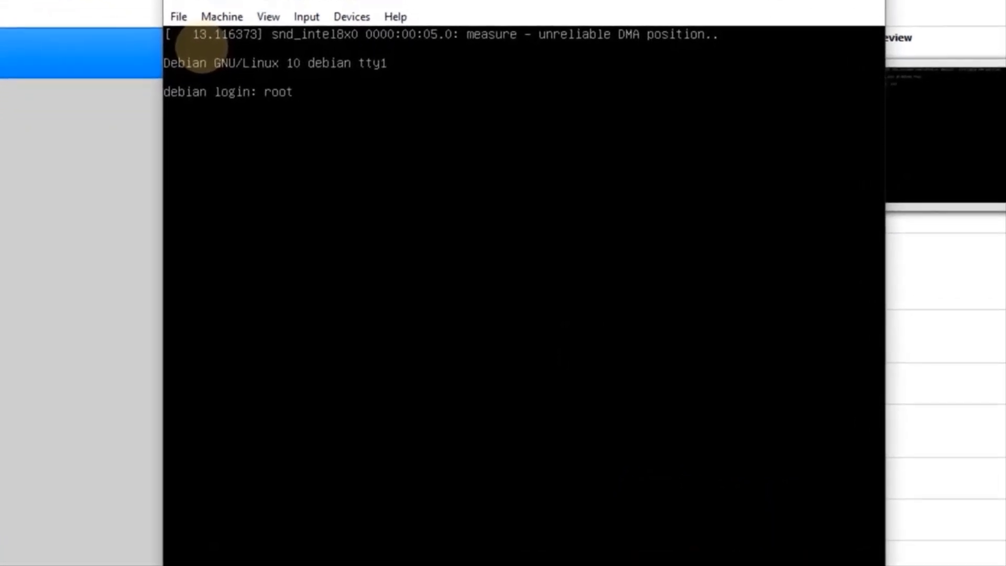
pyautogui.press('Return')
pyautogui.press('Return')
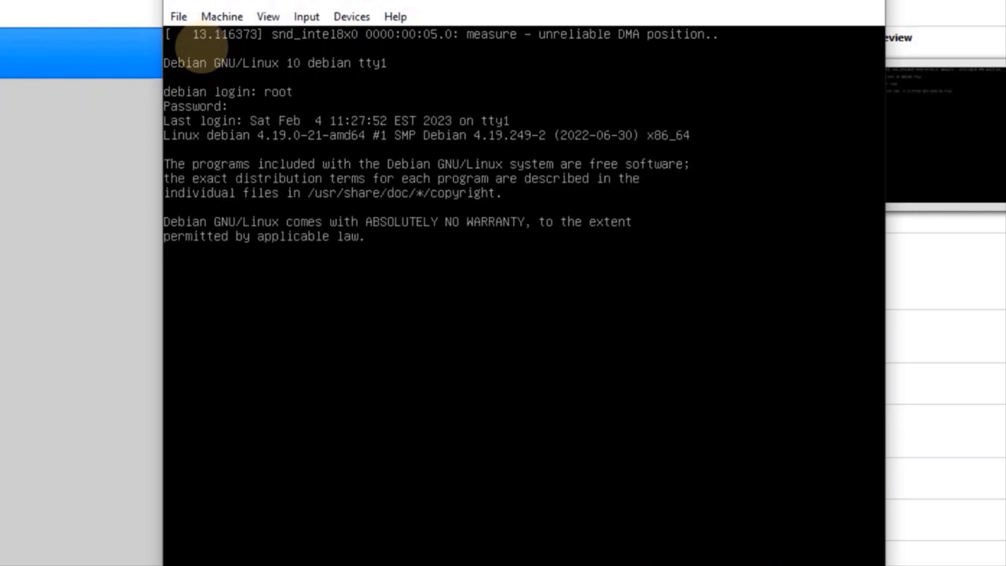
pyautogui.press('Return')
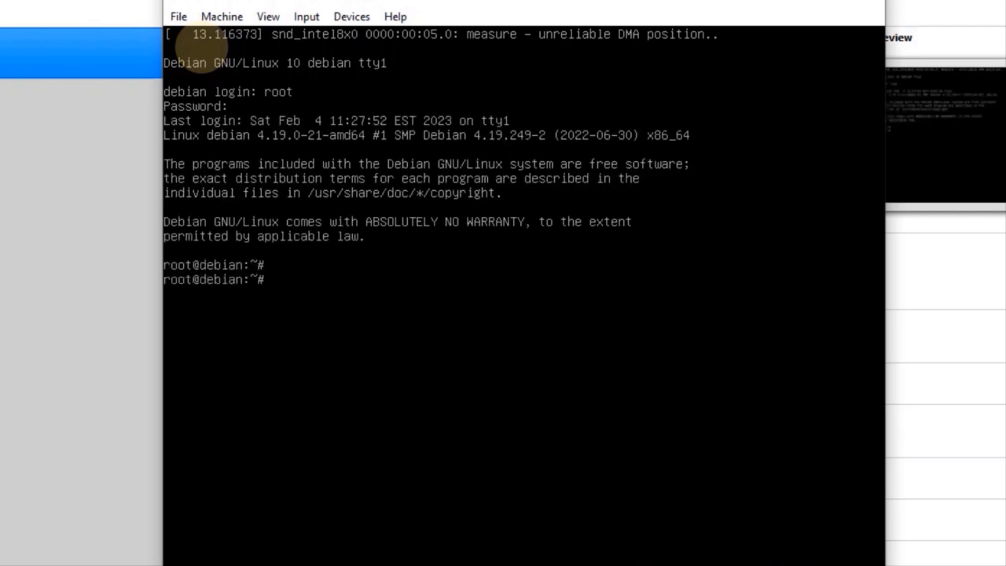
# Ping 10.10.1.253, 8.8.8.8 and google.com to verify connectivity, then clear the screen
pyautogui.write('ping 10.10.1.253')
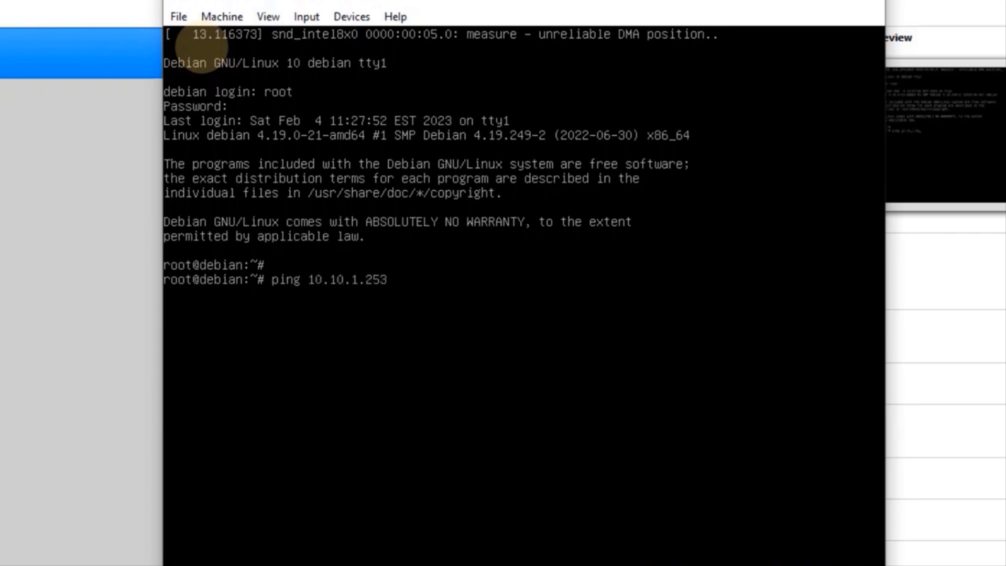
pyautogui.press('Return')
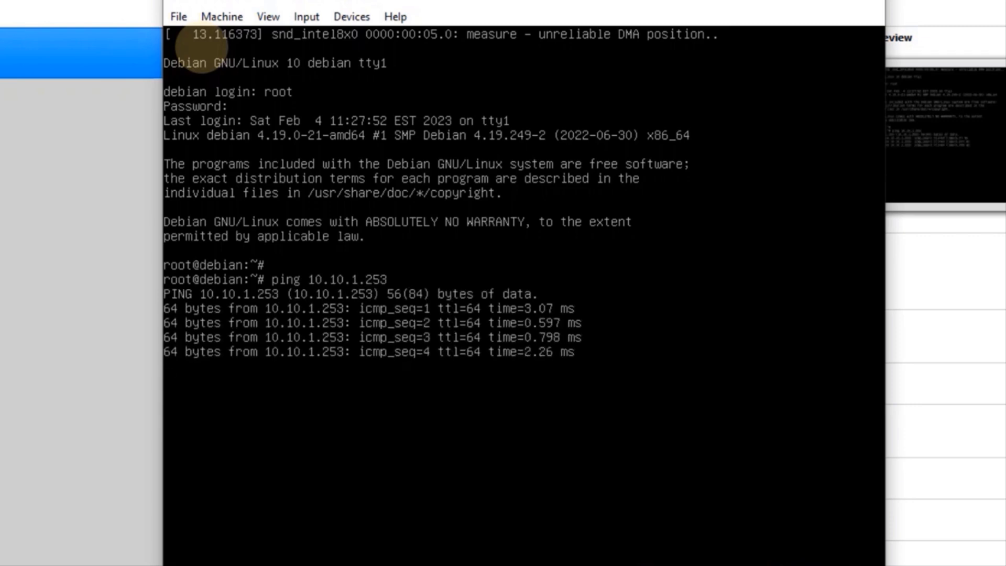
pyautogui.hotkey('ctrl', 'c')
pyautogui.write('ping ')
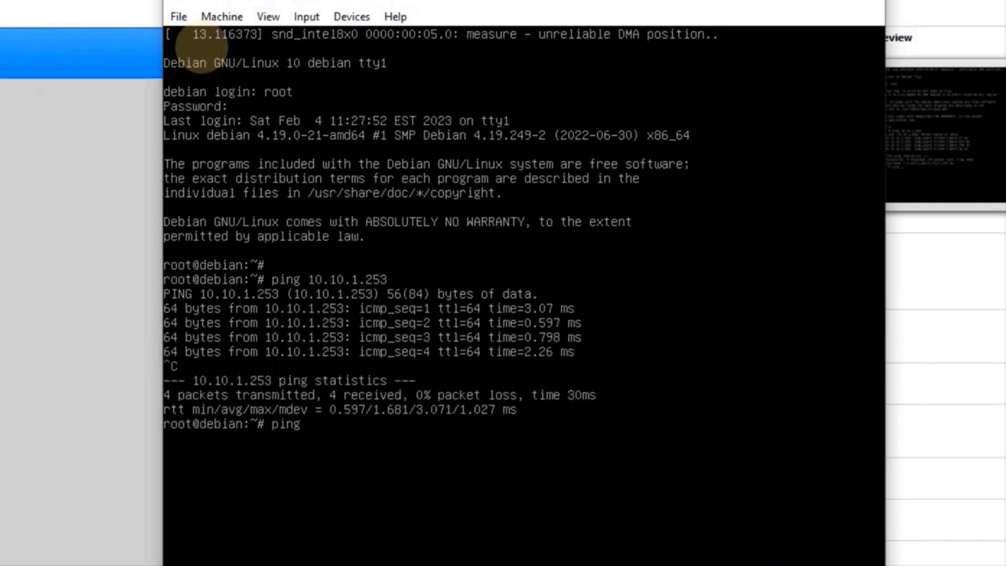
pyautogui.write('8.8.8.8')
pyautogui.press('Return')
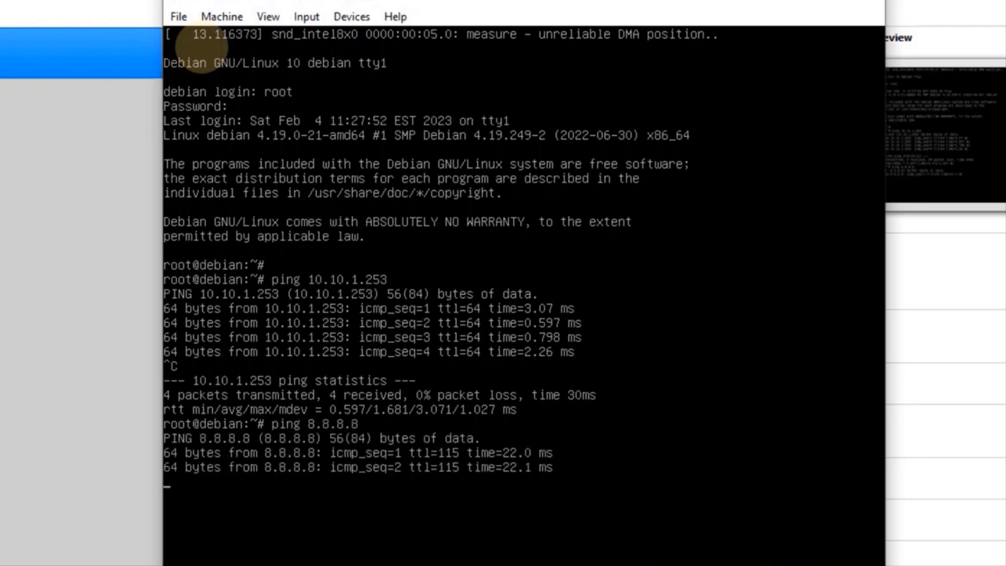
pyautogui.hotkey('ctrl', 'c')
pyautogui.write('ping')
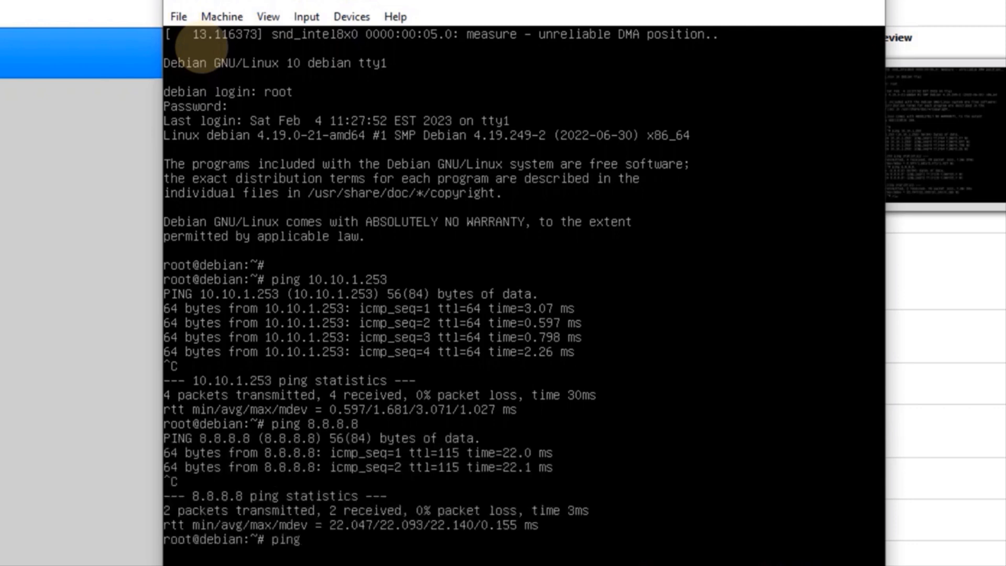
pyautogui.write(' google.com')
pyautogui.press('Return')
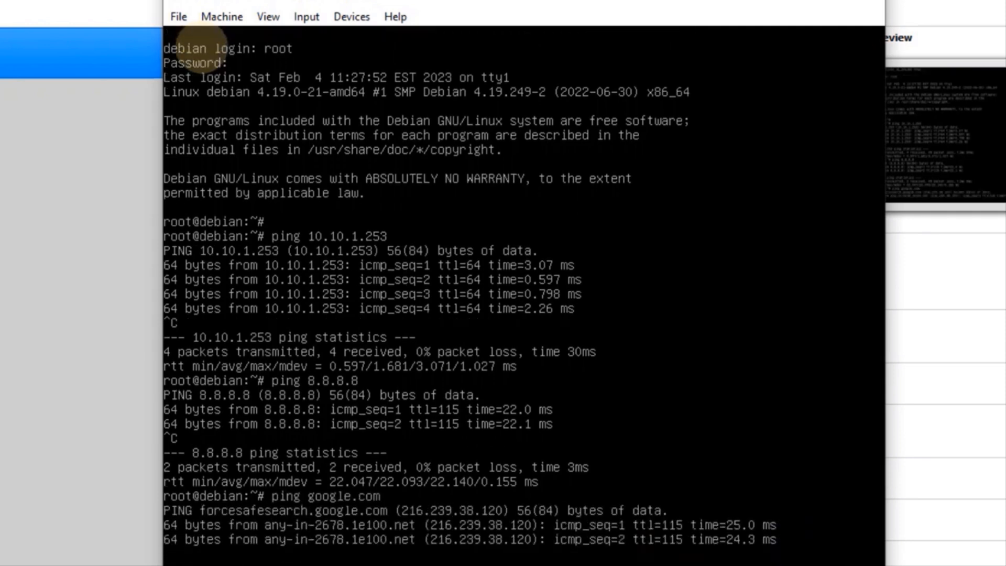
pyautogui.hotkey('ctrl', 'c')
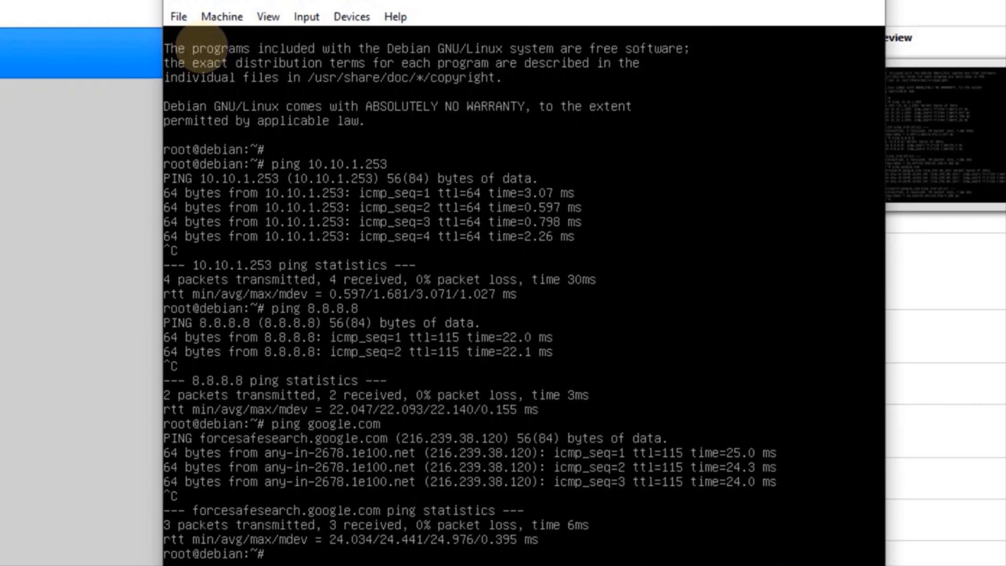
pyautogui.write('clear')
pyautogui.press('Return')
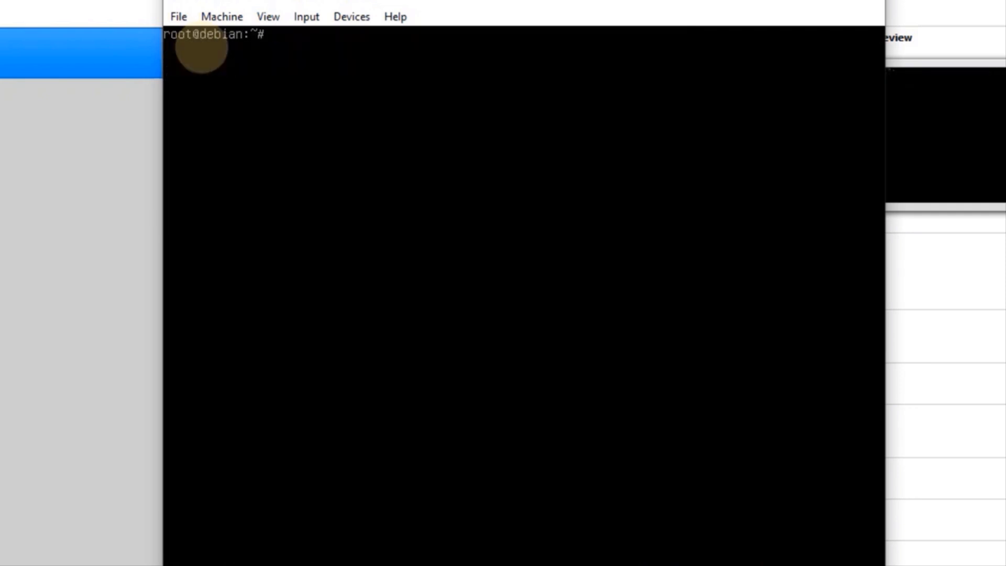
# Run apt-cdrom add with the debian-10.10.0-amd64-DVD-1.iso disc inserted
pyautogui.write('apt-cdrom add')
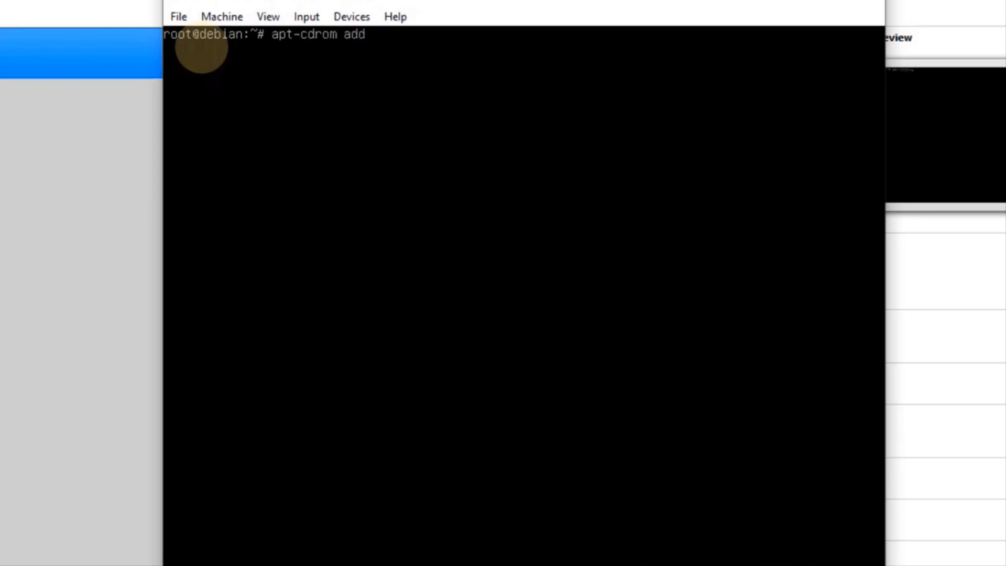
pyautogui.click(349, 16)
pyautogui.moveTo(471, 38)
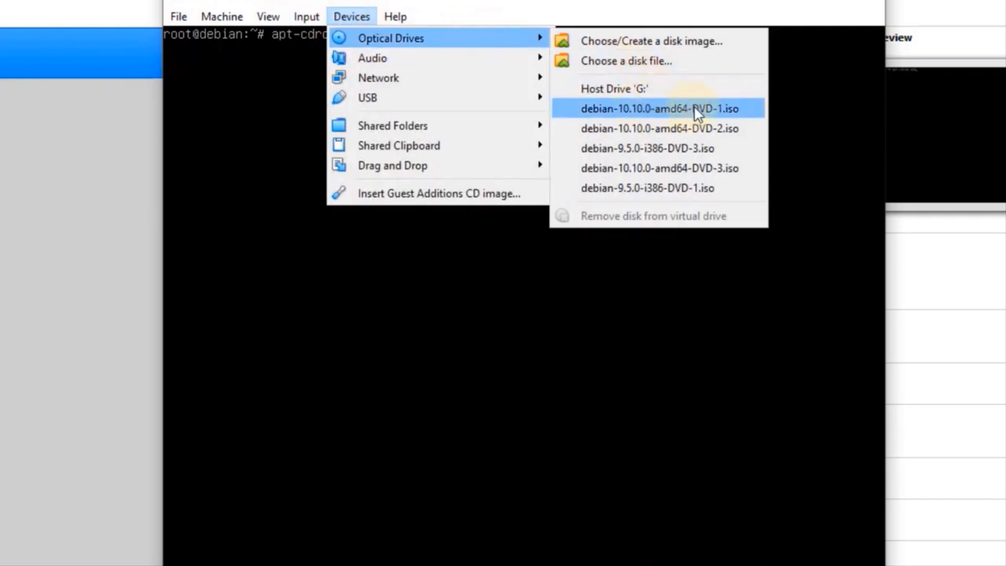
pyautogui.click(721, 108)
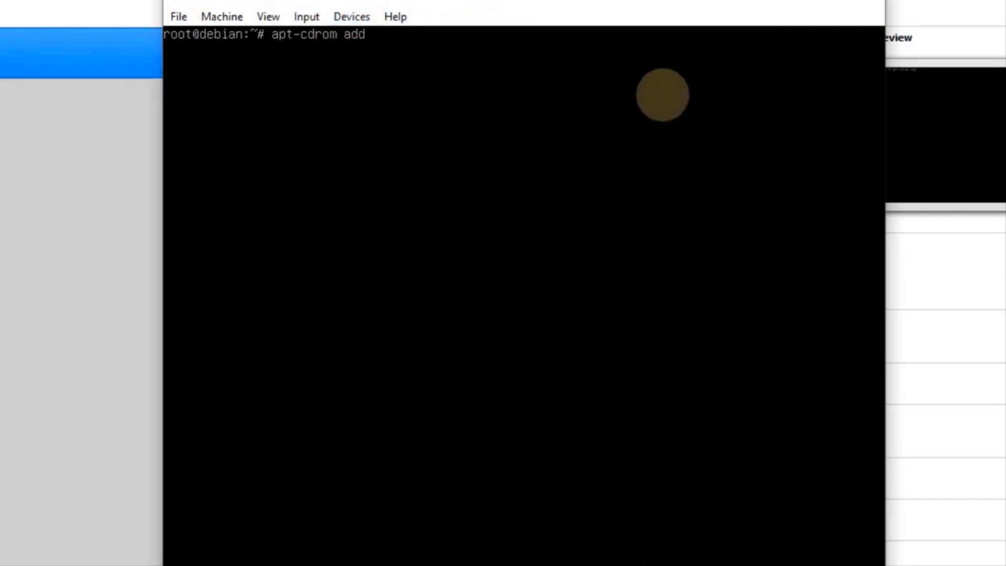
# Force-insert the DVD-2 image, register it with apt-cdrom add, and enter apt update
pyautogui.click(349, 17)
pyautogui.moveTo(403, 37)
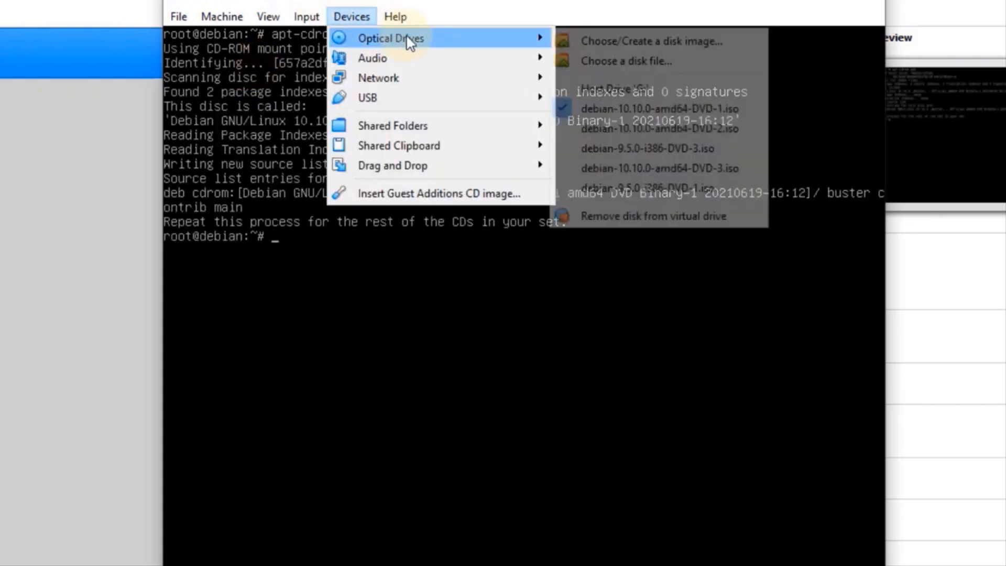
pyautogui.click(638, 124)
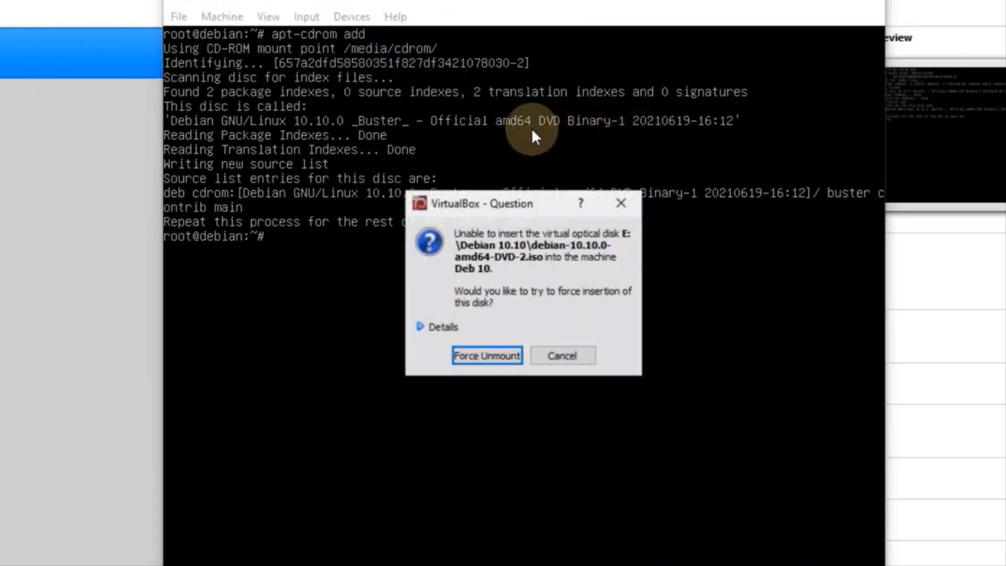
pyautogui.click(488, 356)
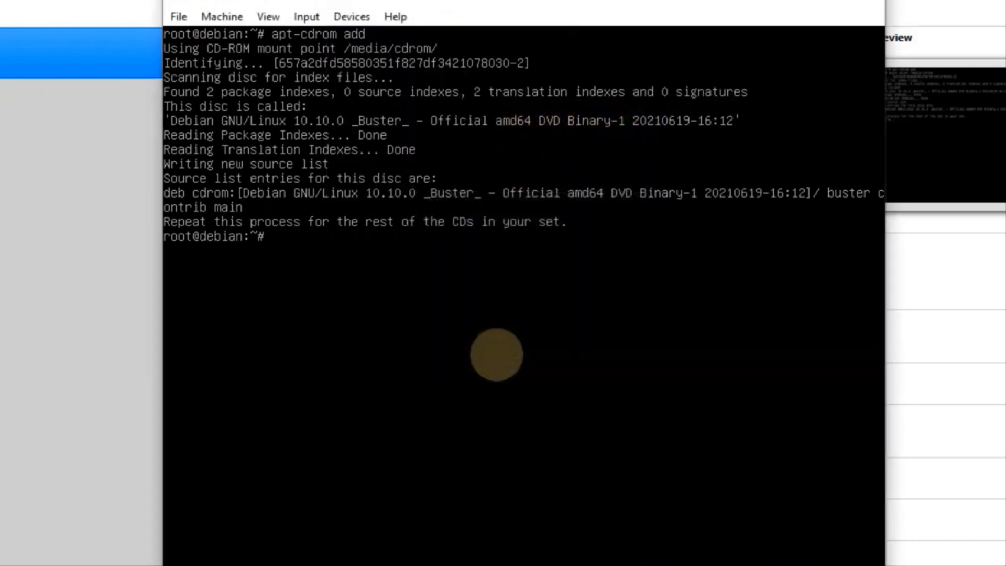
pyautogui.press('Up')
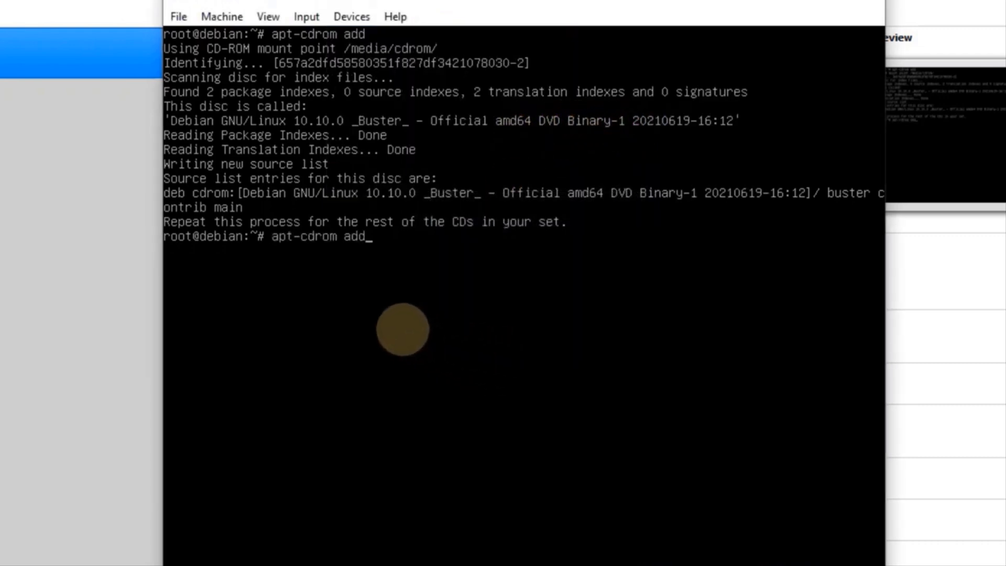
pyautogui.press('Return')
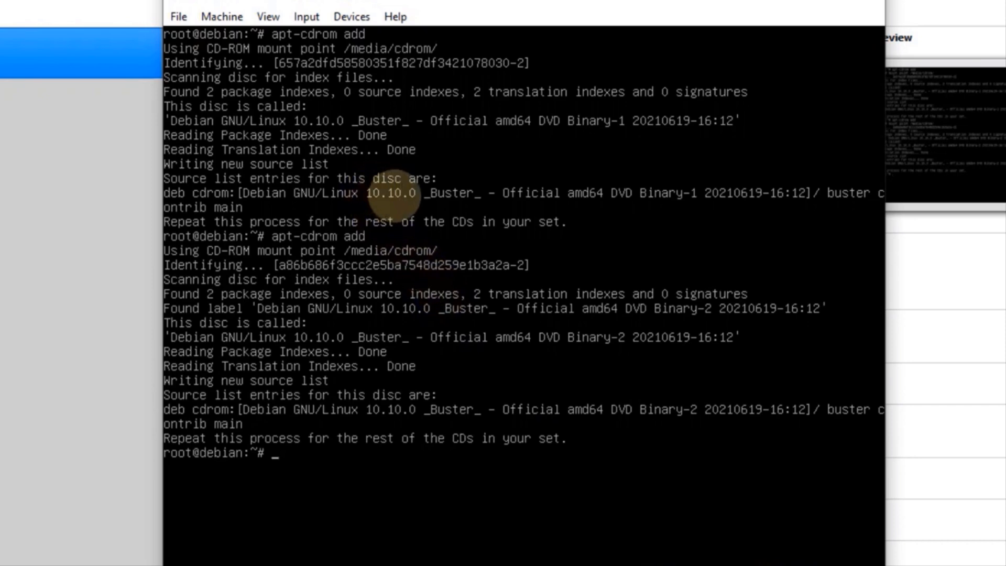
pyautogui.press('Return')
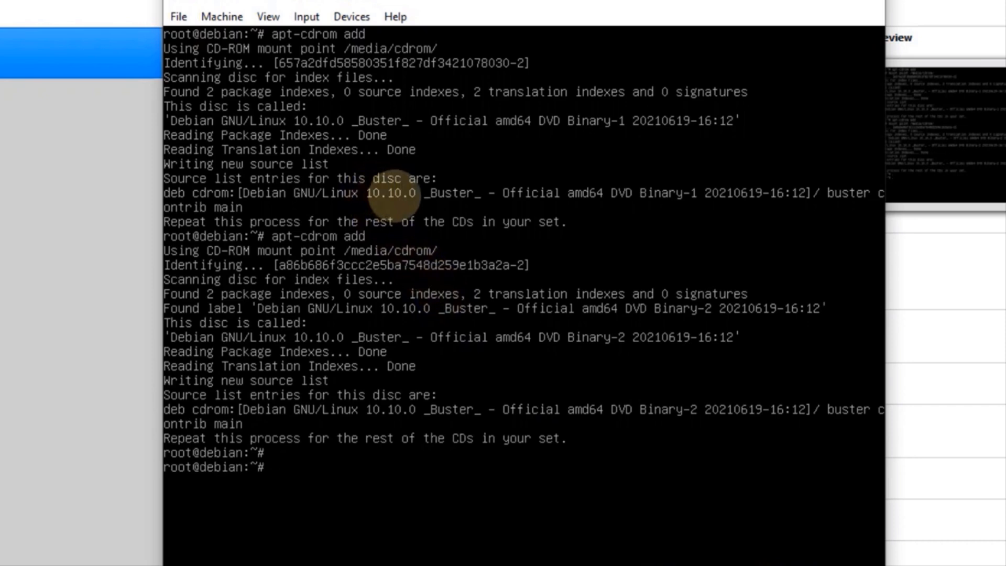
pyautogui.write('apt update')
# Refresh the package lists and install bind9 and dnsutils
pyautogui.press('Return')
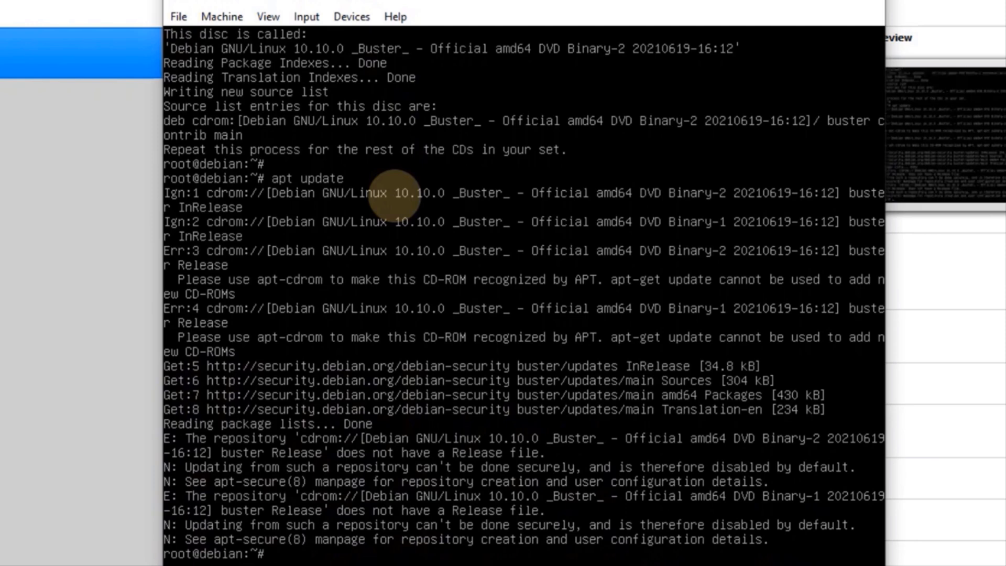
pyautogui.press('Return')
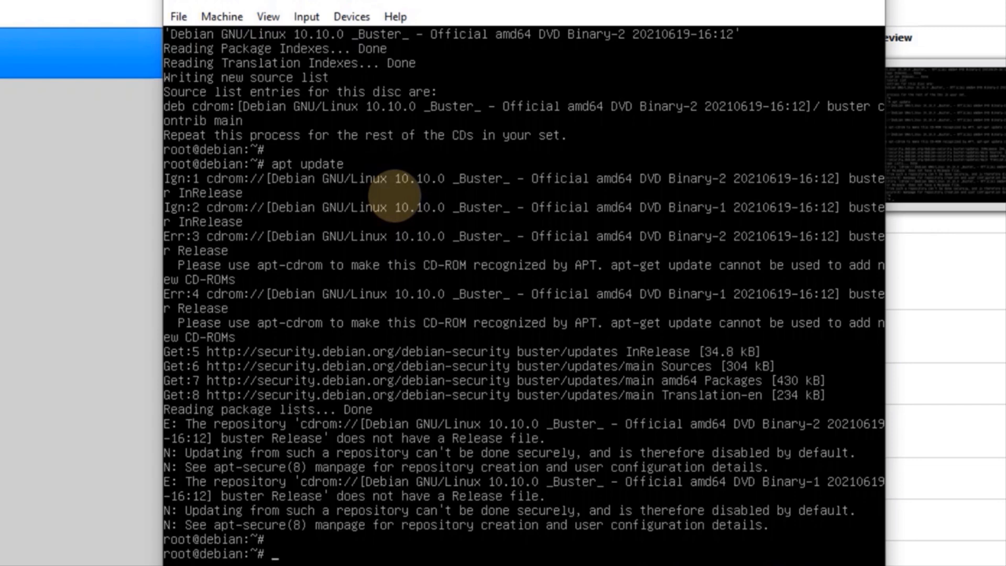
pyautogui.write('apt install bin')
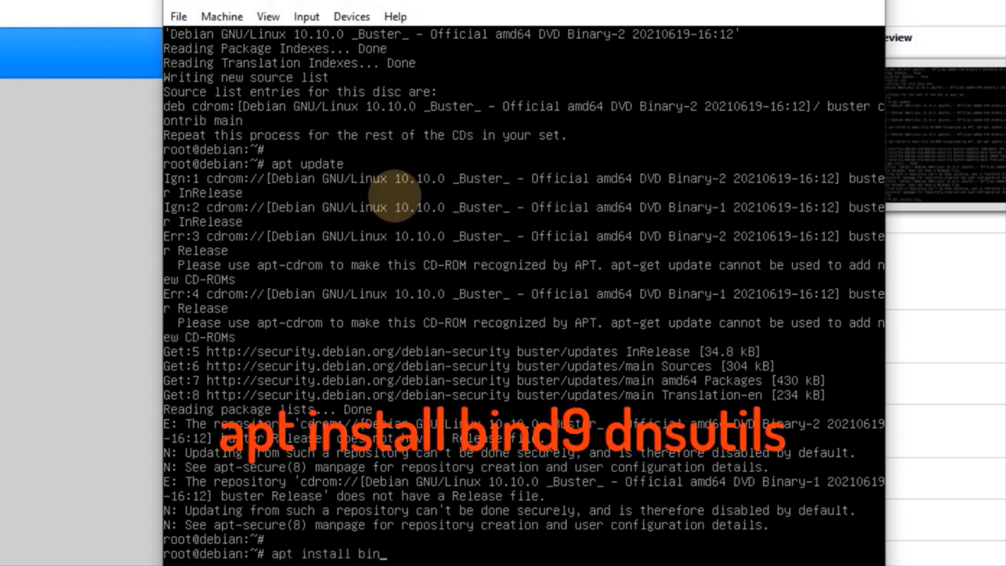
pyautogui.write('d9 dnsutils')
pyautogui.press('Return')
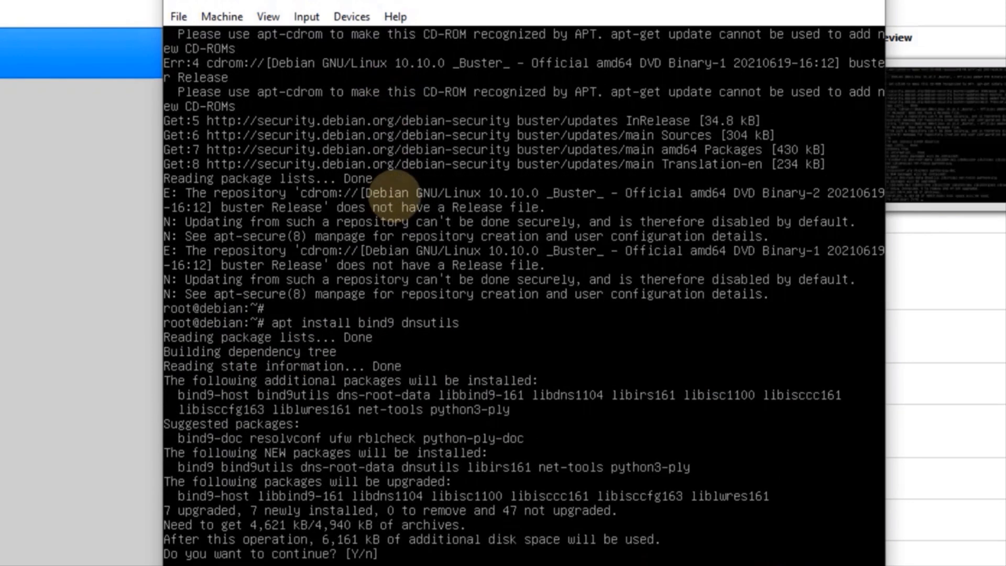
pyautogui.write('y')
pyautogui.press('Return')
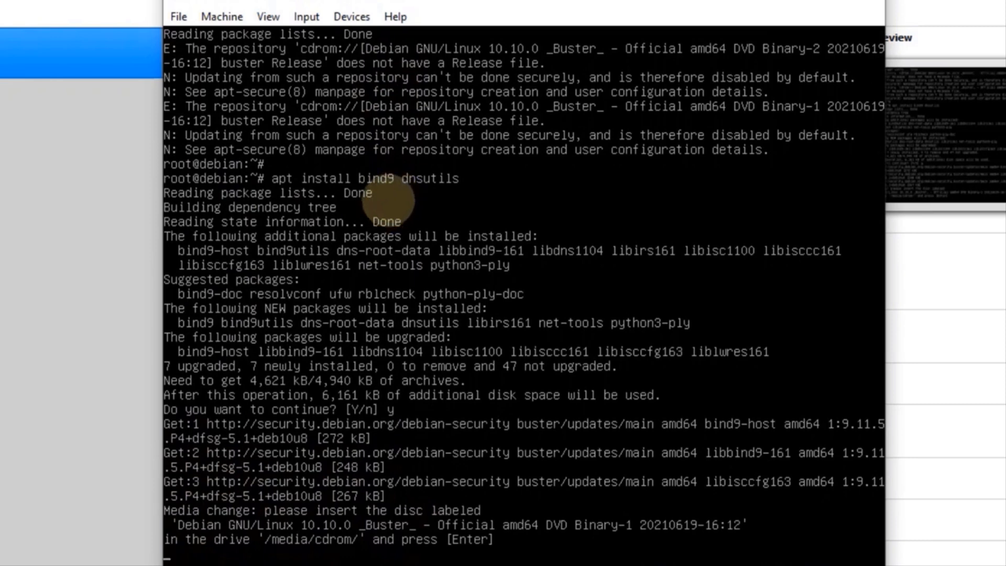
# Force-insert the debian-10.10.0-amd64-DVD-1.iso disc so the installation can finish
pyautogui.click(361, 19)
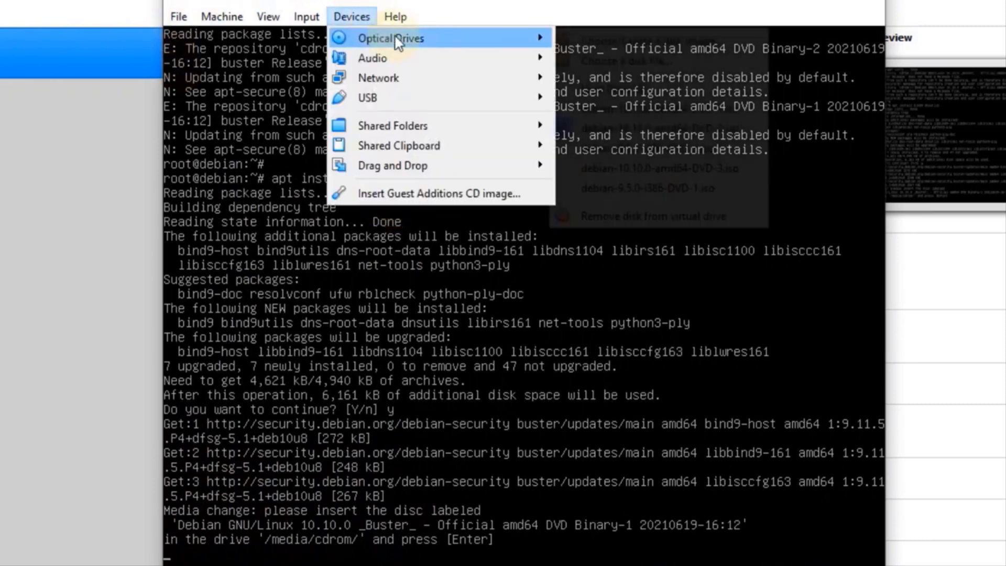
pyautogui.moveTo(372, 38)
pyautogui.click(634, 108)
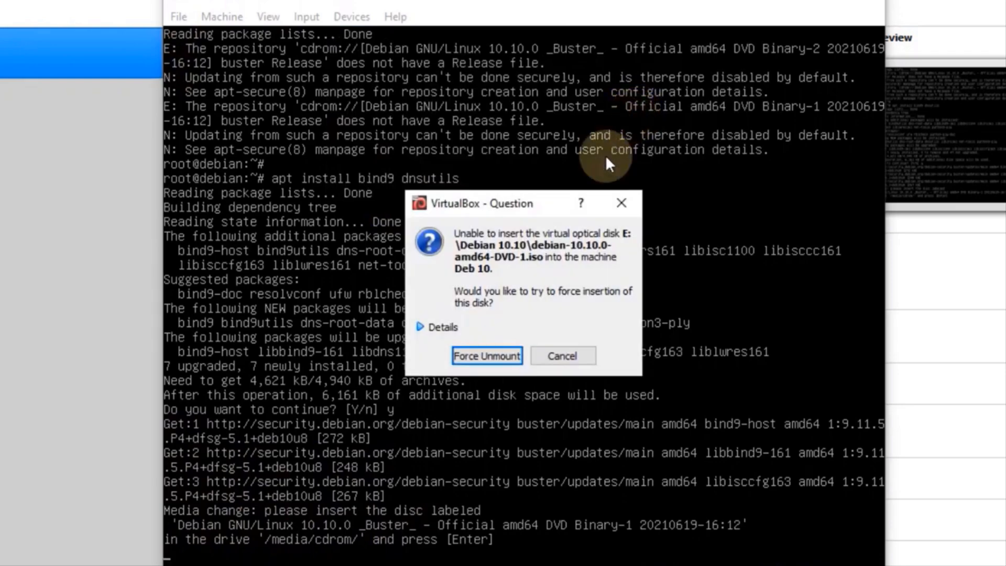
pyautogui.click(485, 353)
pyautogui.press('Return')
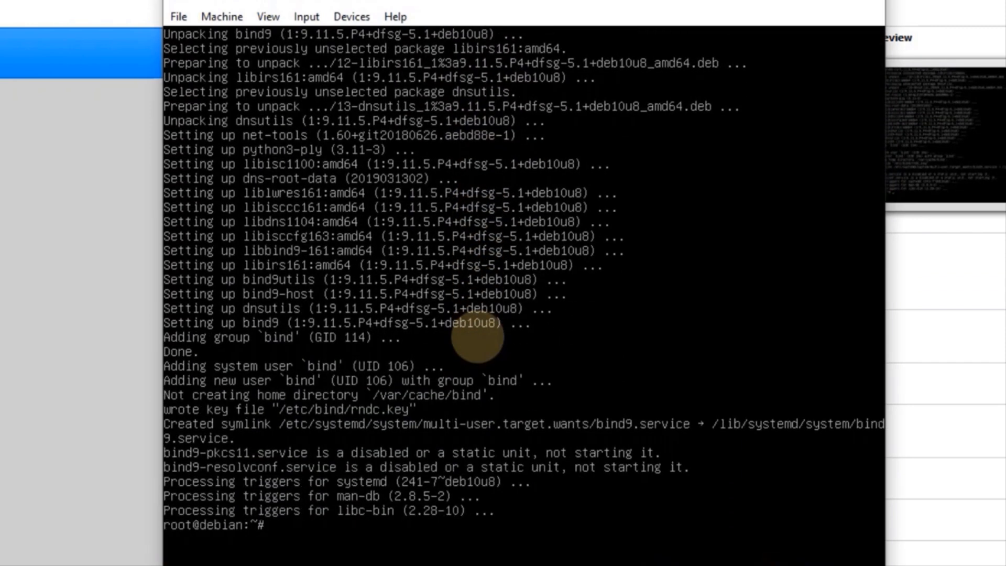
pyautogui.press('Return')
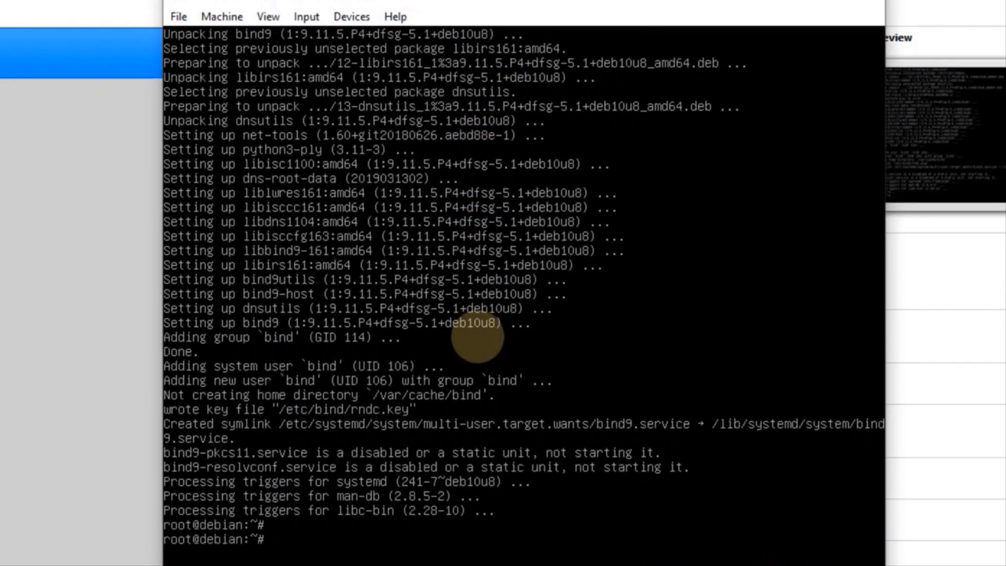
pyautogui.write('cd /etc/bind')
# Change into /etc/bind and list its files
pyautogui.press('Return')
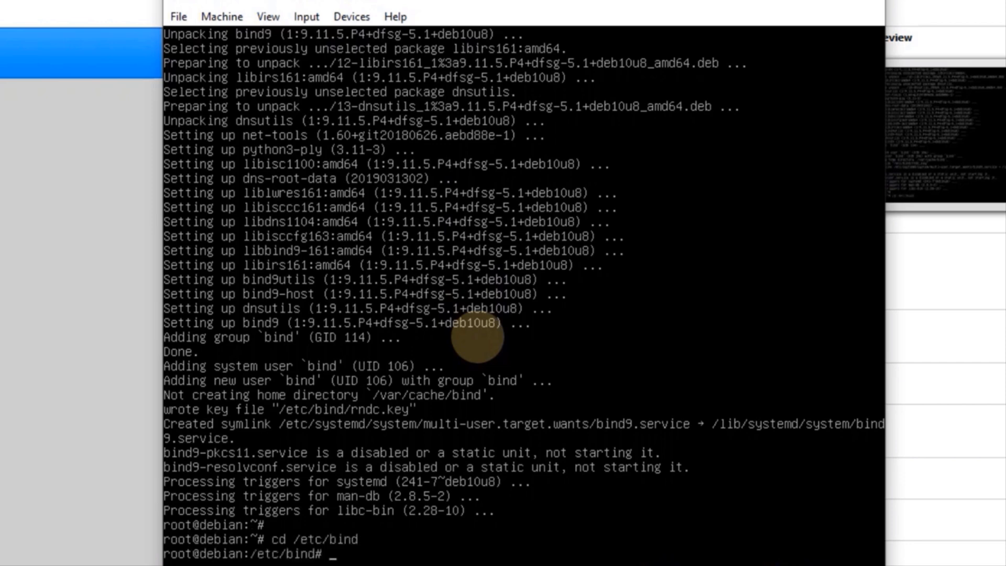
pyautogui.write('ls')
pyautogui.press('Return')
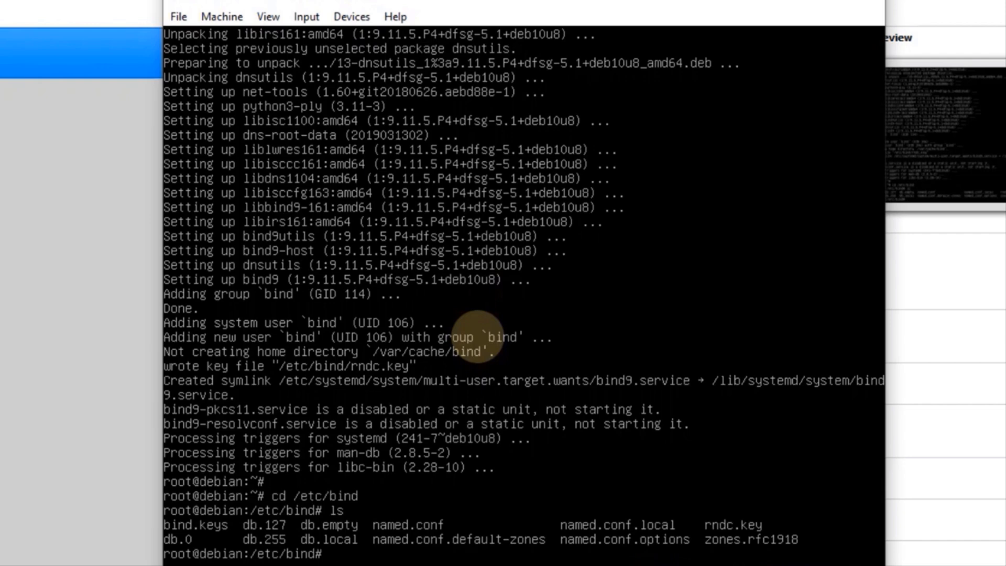
# Copy db.local to db.sugiarto and db.127 to db.10
pyautogui.write('cp db.local')
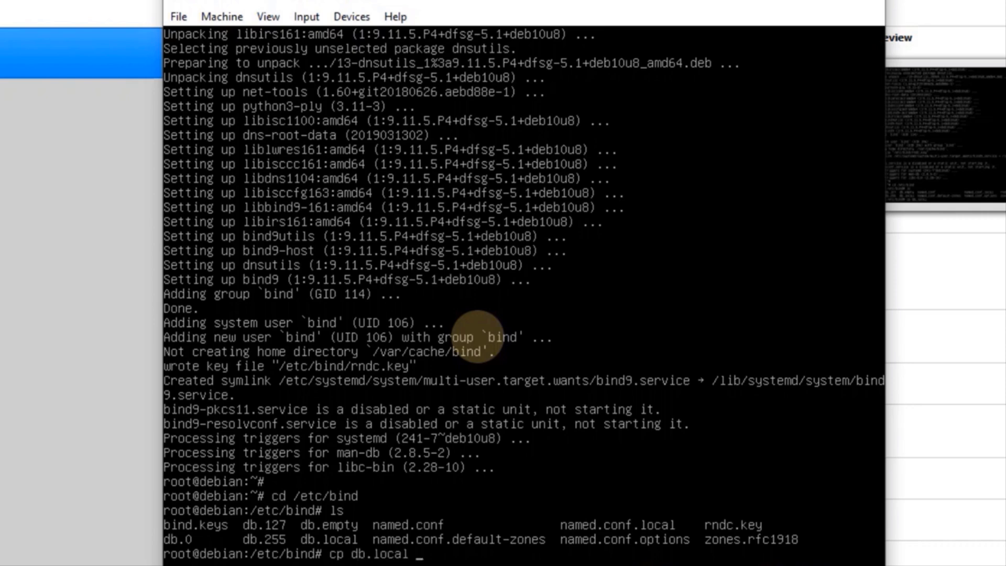
pyautogui.write(' db.sugiarto')
pyautogui.press('Return')
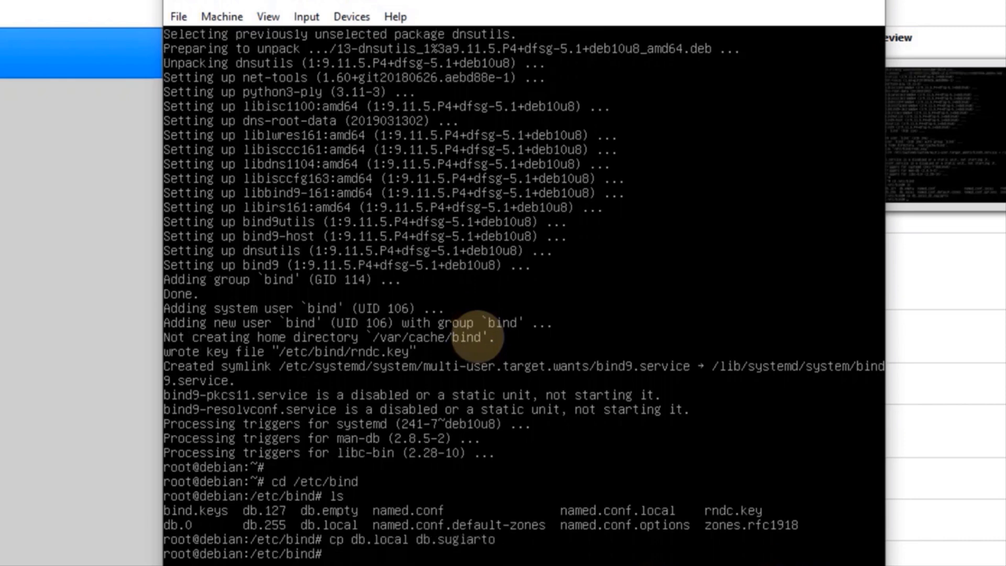
pyautogui.write('cp db.127 db.')
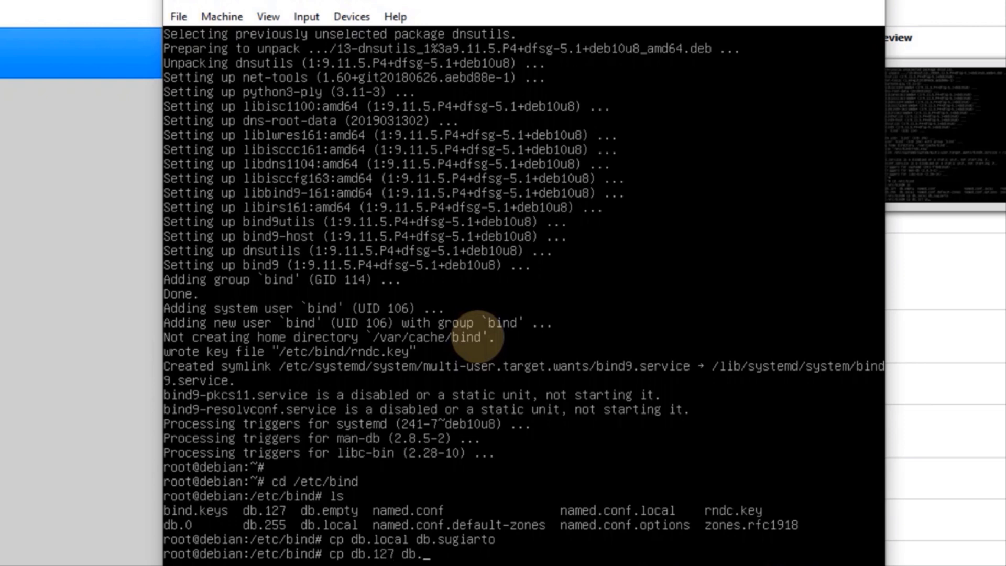
pyautogui.write('10')
pyautogui.press('Return')
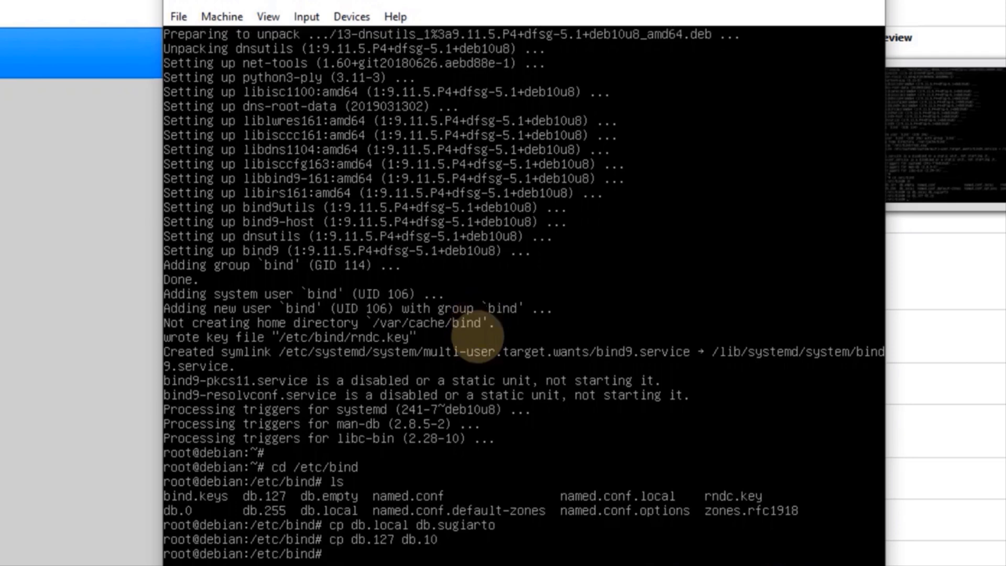
pyautogui.press('Return')
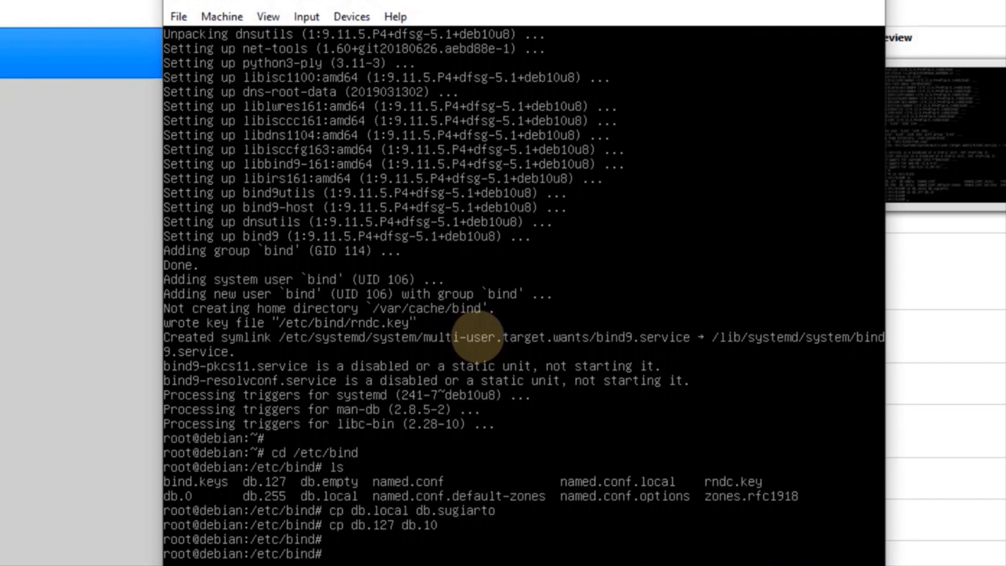
pyautogui.write('nano named.')
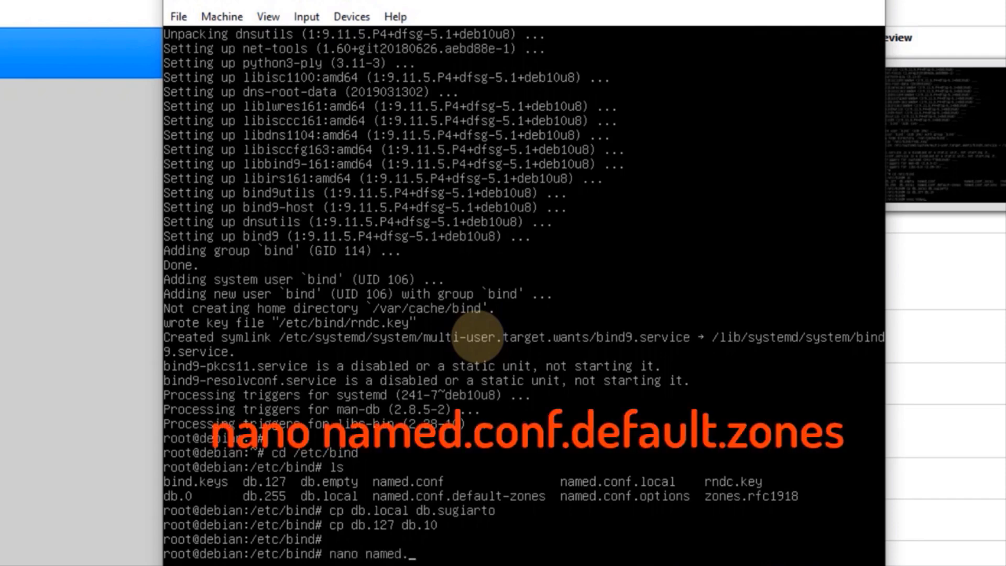
pyautogui.write('conf.def')
# In named.conf.default-zones, rename the localhost zone to sugiarto.com using file db.sugiarto
pyautogui.press('Tab')
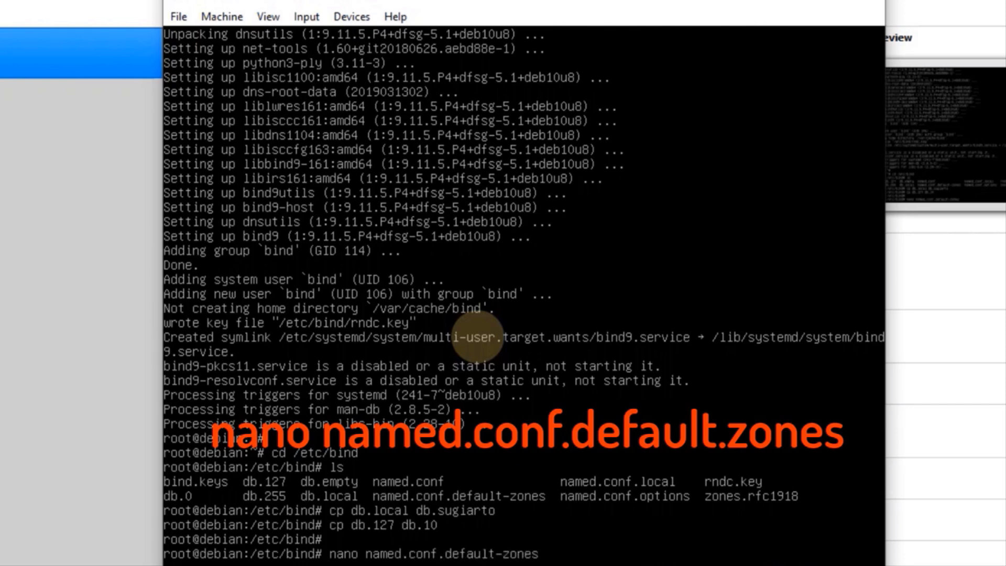
pyautogui.press('Return')
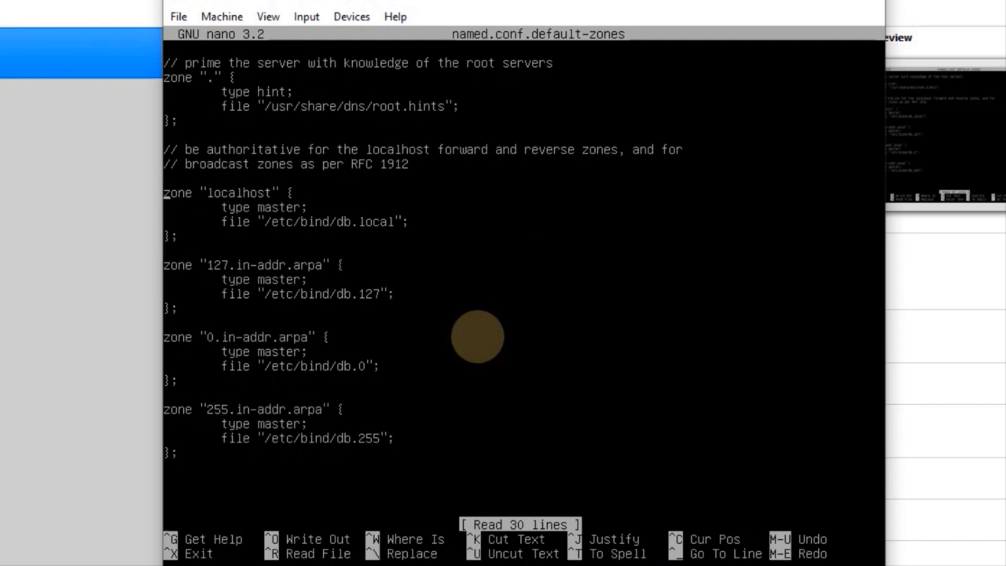
pyautogui.press('Right')
pyautogui.press('Right')
pyautogui.press('Right')
pyautogui.press('Right')
pyautogui.press('Right')
pyautogui.press('Right')
pyautogui.press('Right')
pyautogui.press('Right')
pyautogui.press('Right')
pyautogui.press('Right')
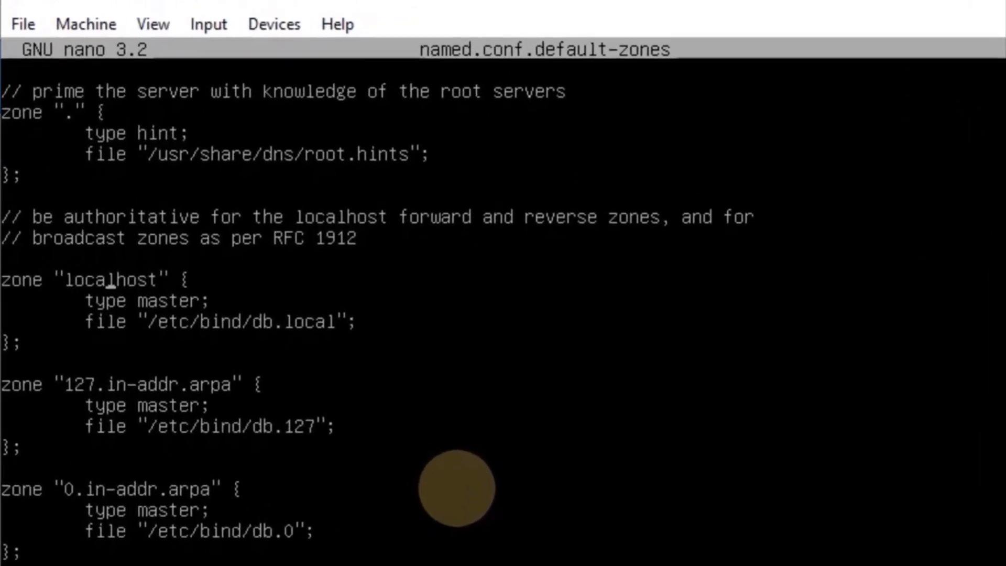
pyautogui.press('Right')
pyautogui.press('Right')
pyautogui.press('Right')
pyautogui.press('Right')
pyautogui.press('Right')
pyautogui.press('BackSpace')
pyautogui.press('BackSpace')
pyautogui.press('BackSpace')
pyautogui.press('BackSpace')
pyautogui.press('BackSpace')
pyautogui.press('BackSpace')
pyautogui.press('BackSpace')
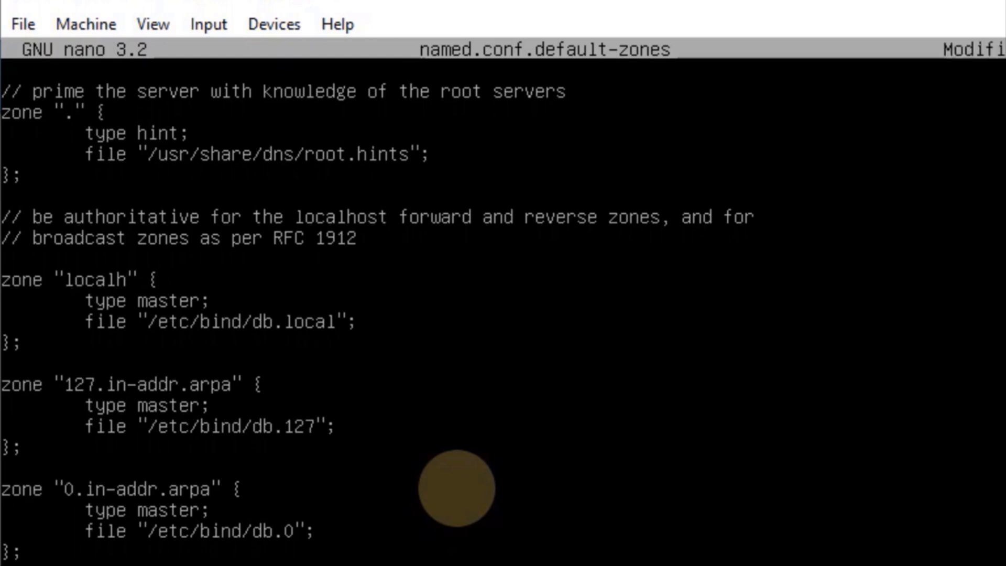
pyautogui.press('BackSpace')
pyautogui.press('BackSpace')
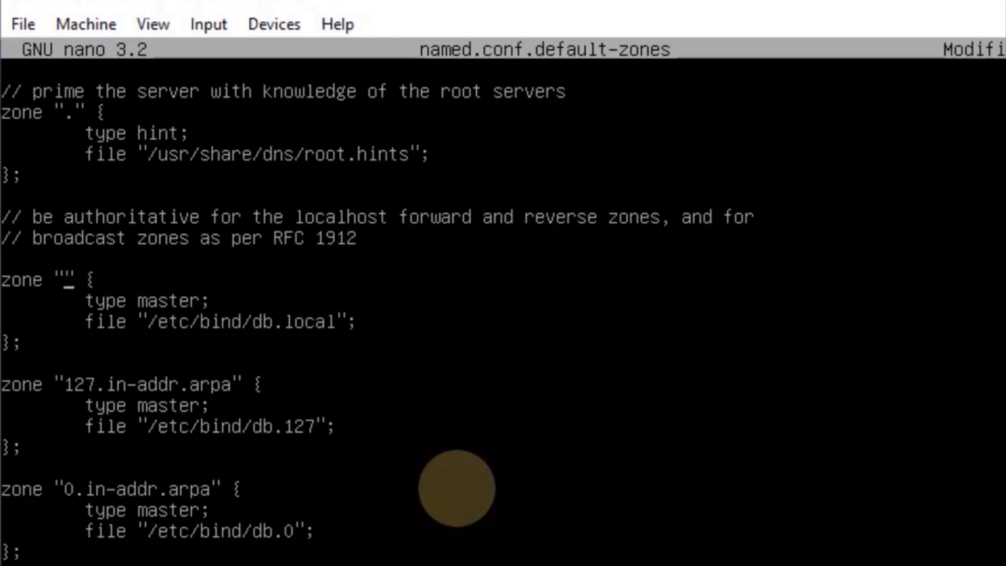
pyautogui.write('su')
pyautogui.write('giarto.')
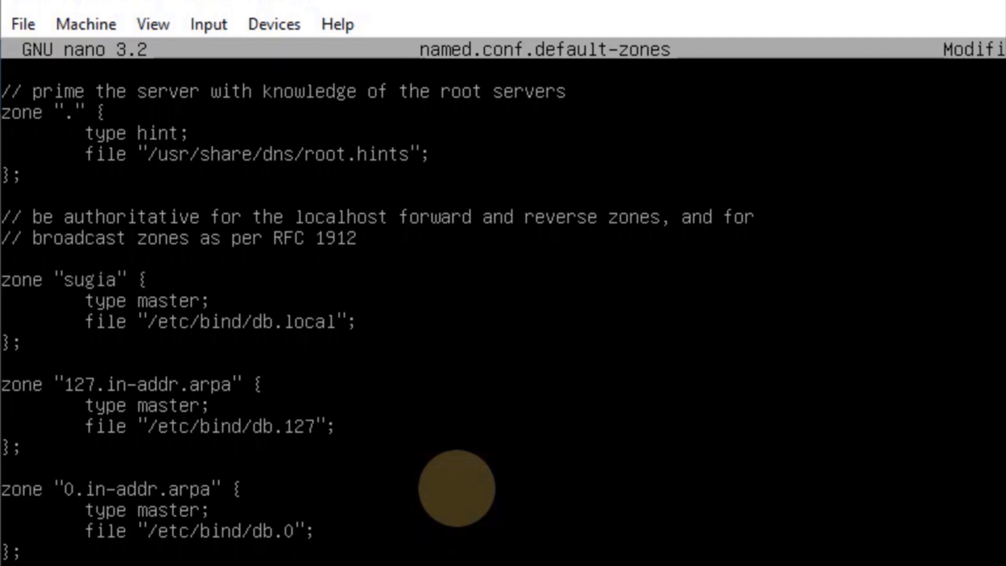
pyautogui.write('com')
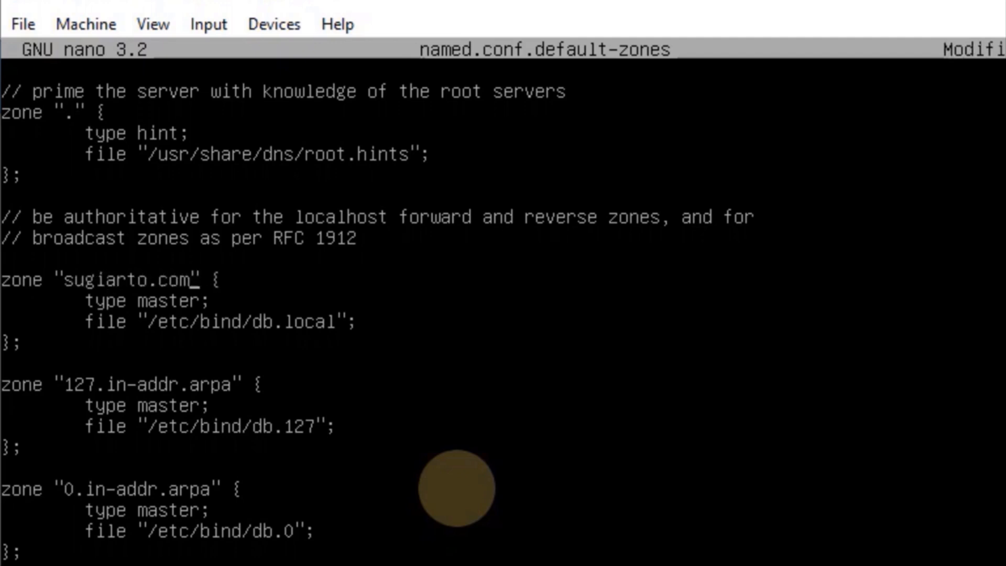
pyautogui.press('Down')
pyautogui.press('Down')
pyautogui.press('Right')
pyautogui.press('Right')
pyautogui.press('Right')
pyautogui.press('Right')
pyautogui.press('Right')
pyautogui.press('Right')
pyautogui.press('Right')
pyautogui.press('Delete')
pyautogui.press('Delete')
pyautogui.press('Delete')
pyautogui.press('Delete')
pyautogui.press('Delete')
pyautogui.write('sugiarto')
# Change the 127 reverse zone to 1.10.10.in-addr.arpa with file db.10, and save
pyautogui.press('Down')
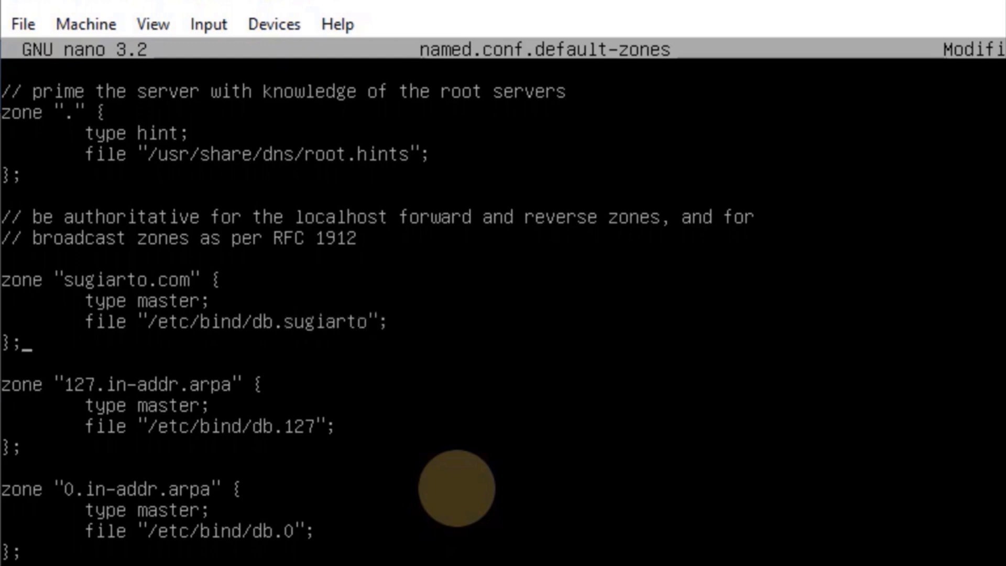
pyautogui.press('Down')
pyautogui.press('Down')
pyautogui.press('Right')
pyautogui.press('Right')
pyautogui.press('Right')
pyautogui.press('Right')
pyautogui.press('Right')
pyautogui.press('Right')
pyautogui.press('Right')
pyautogui.press('Right')
pyautogui.press('Right')
pyautogui.press('BackSpace')
pyautogui.press('BackSpace')
pyautogui.press('BackSpace')
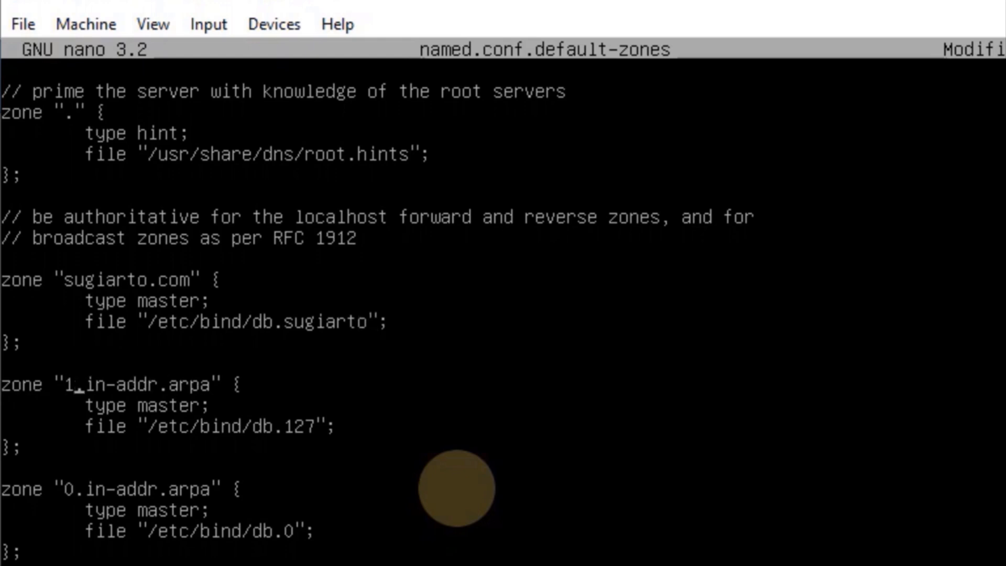
pyautogui.write('1.10.1')
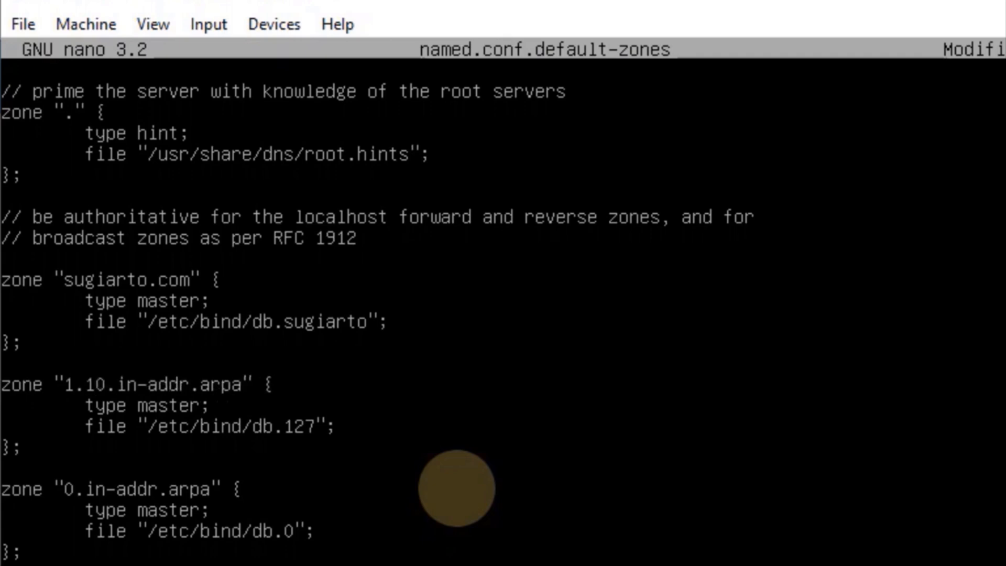
pyautogui.write('0')
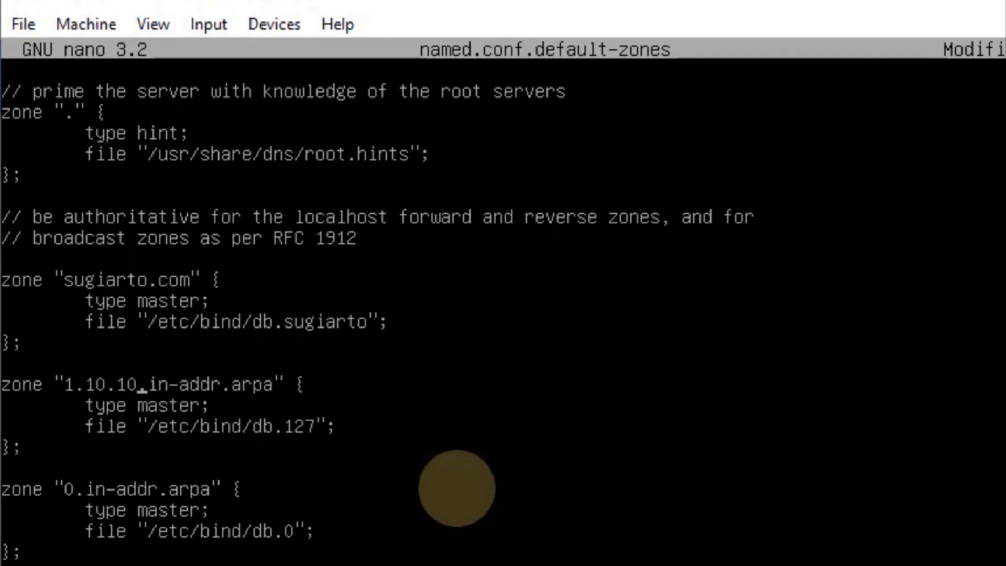
pyautogui.press('Down')
pyautogui.press('Down')
pyautogui.press('Right')
pyautogui.press('Right')
pyautogui.press('Right')
pyautogui.press('Right')
pyautogui.press('Right')
pyautogui.press('Right')
pyautogui.press('Right')
pyautogui.press('Right')
pyautogui.press('Right')
pyautogui.press('Right')
pyautogui.press('Right')
pyautogui.press('Right')
pyautogui.press('Right')
pyautogui.press('Right')
pyautogui.press('Right')
pyautogui.press('Right')
pyautogui.press('BackSpace')
pyautogui.press('BackSpace')
pyautogui.write('0')
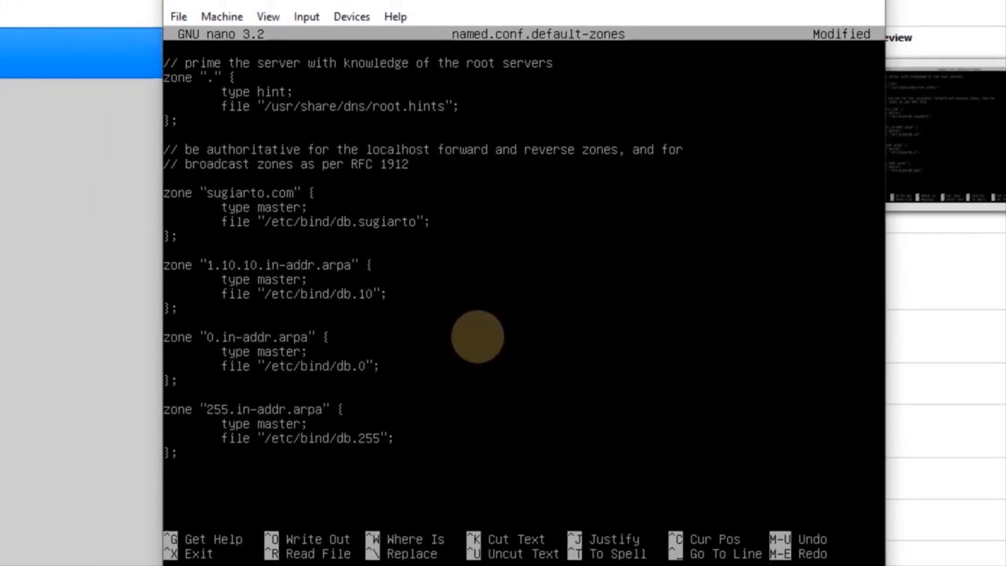
pyautogui.hotkey('ctrl', 'x')
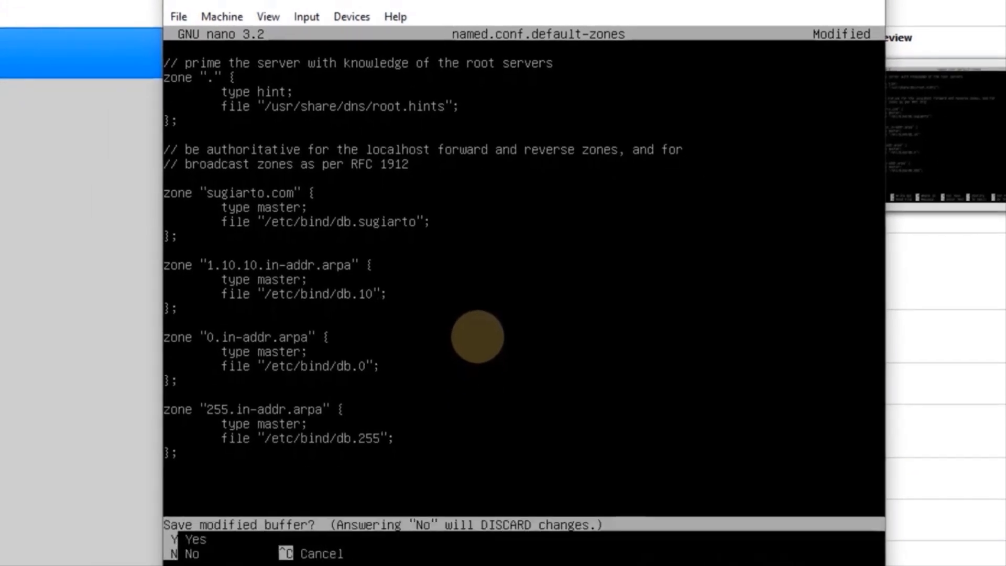
pyautogui.press('y')
pyautogui.press('Return')
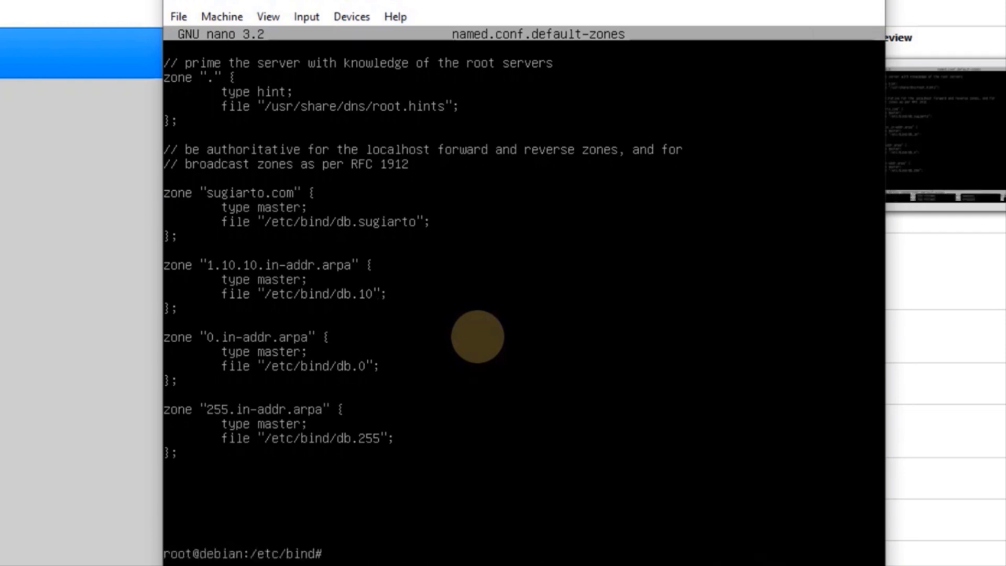
# Open db.sugiarto in nano and replace all localhost entries with sugiarto.com
pyautogui.write('nano')
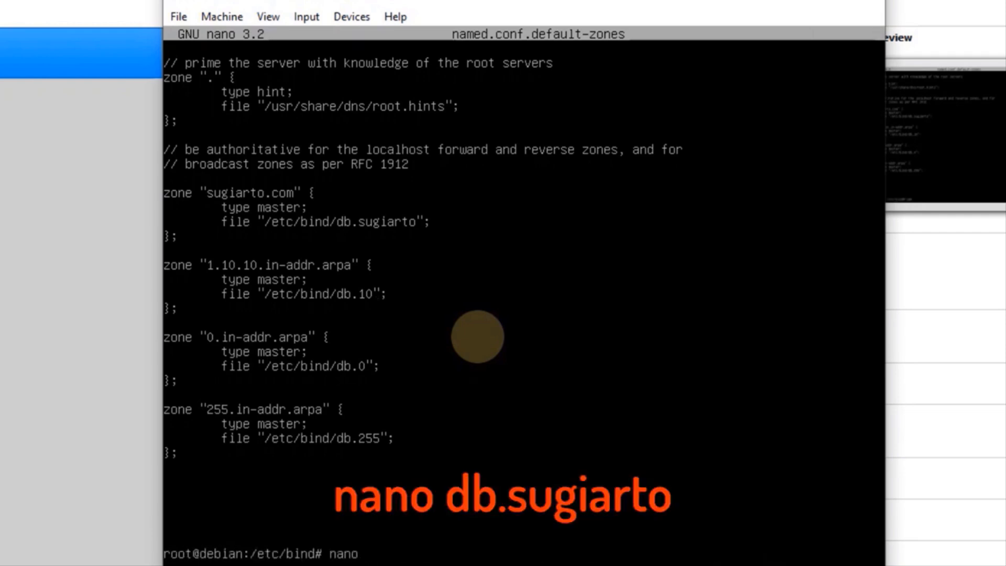
pyautogui.write(' db.su')
pyautogui.press('Tab')
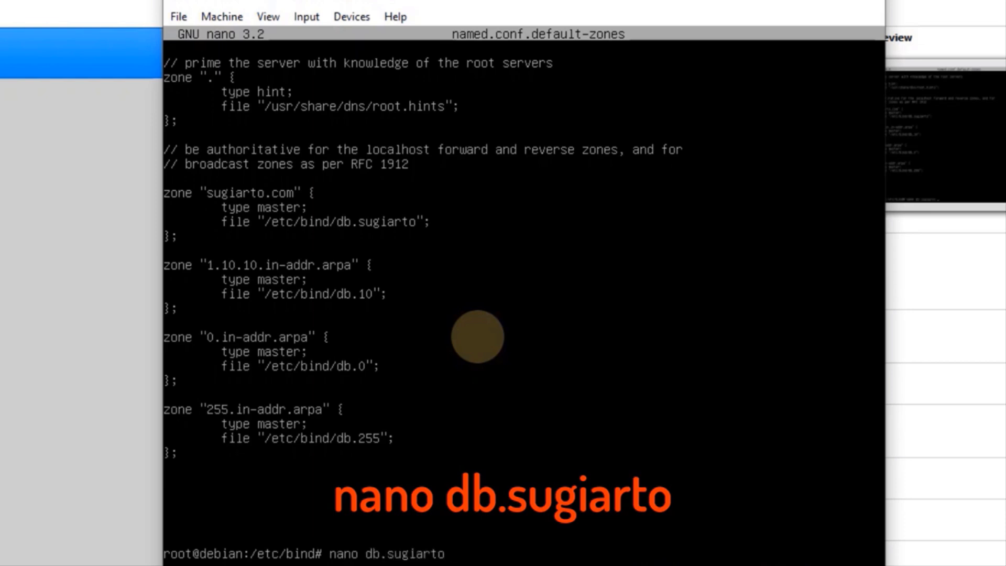
pyautogui.press('Return')
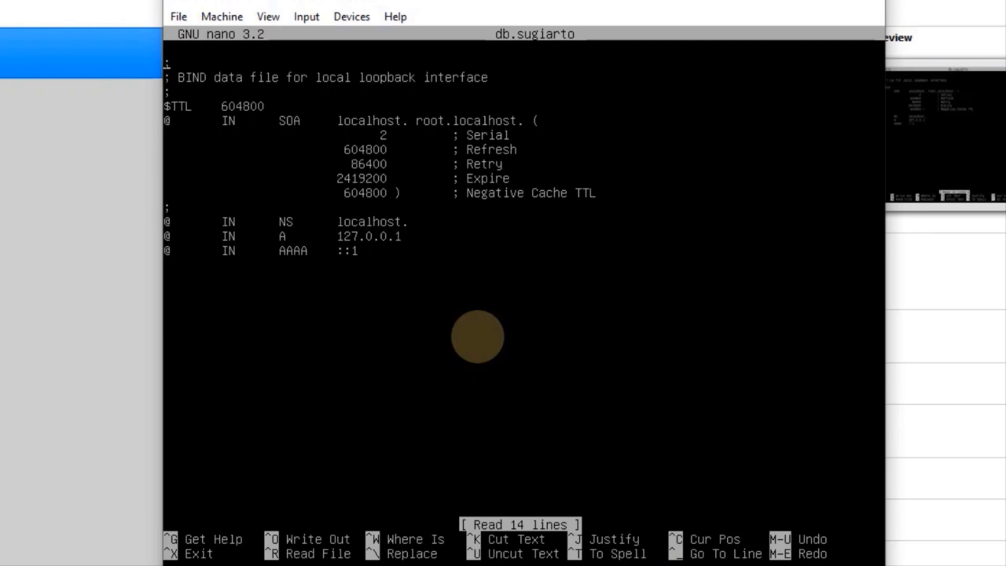
pyautogui.hotkey('ctrl', 'w')
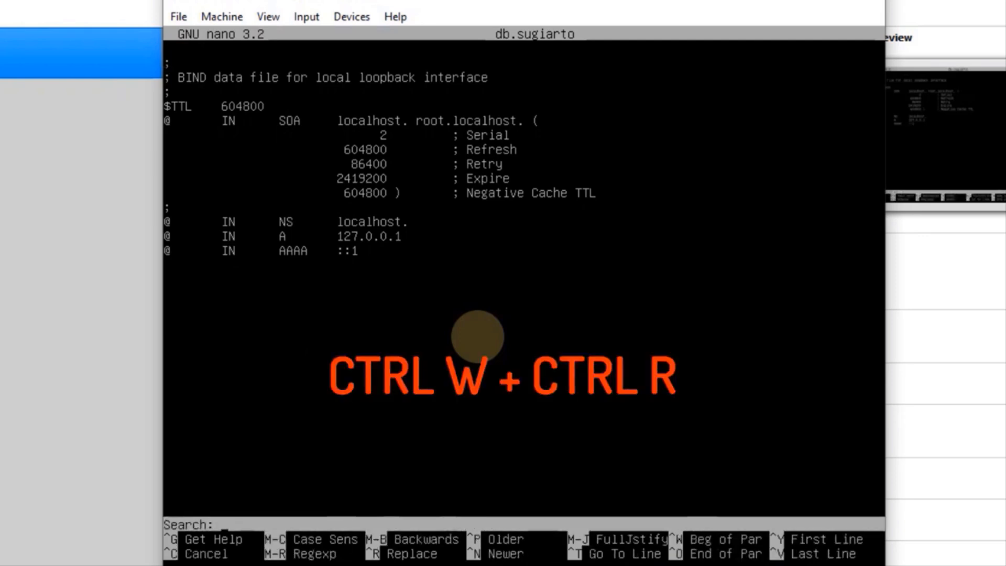
pyautogui.hotkey('ctrl', 'r')
pyautogui.write('lo')
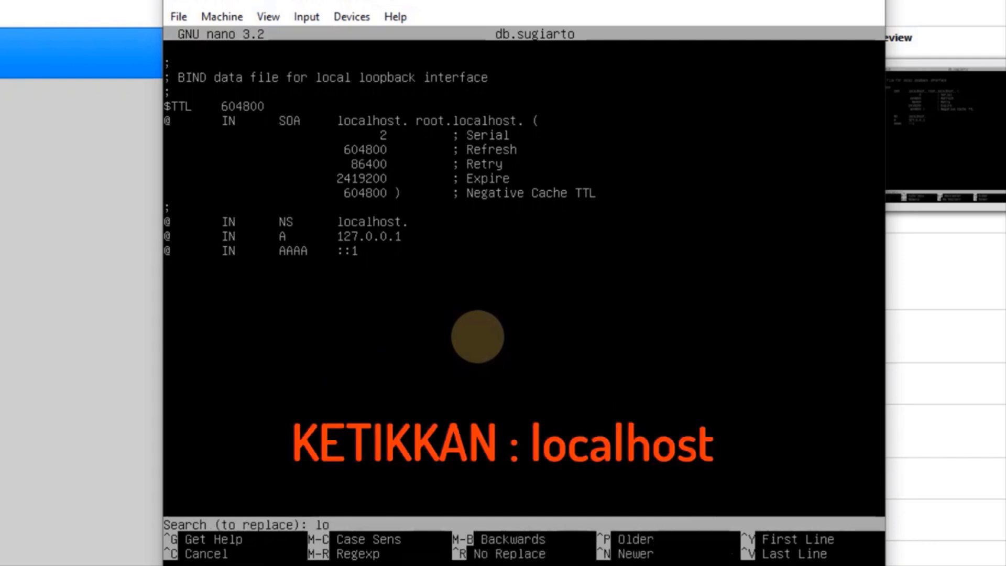
pyautogui.write('calhost')
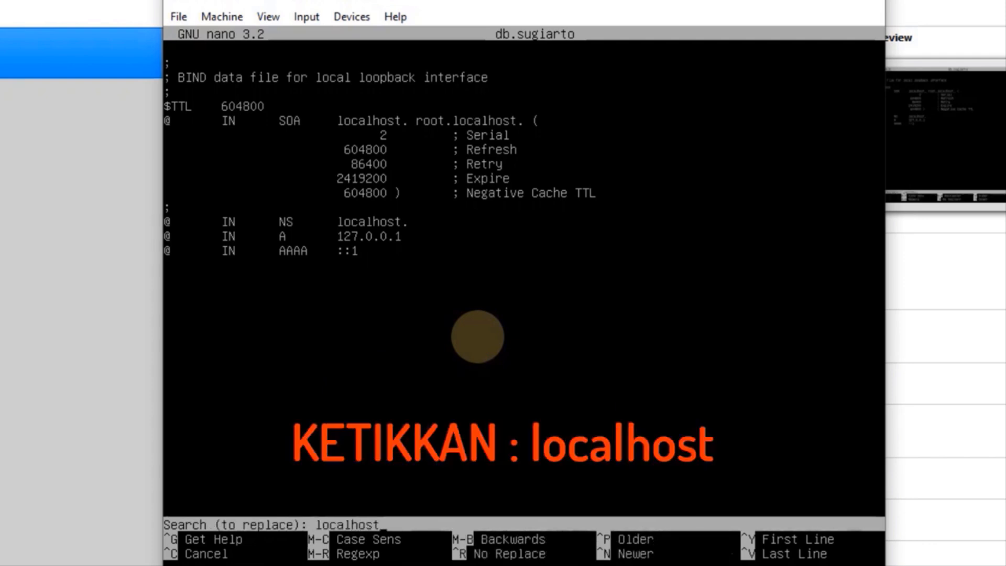
pyautogui.press('Return')
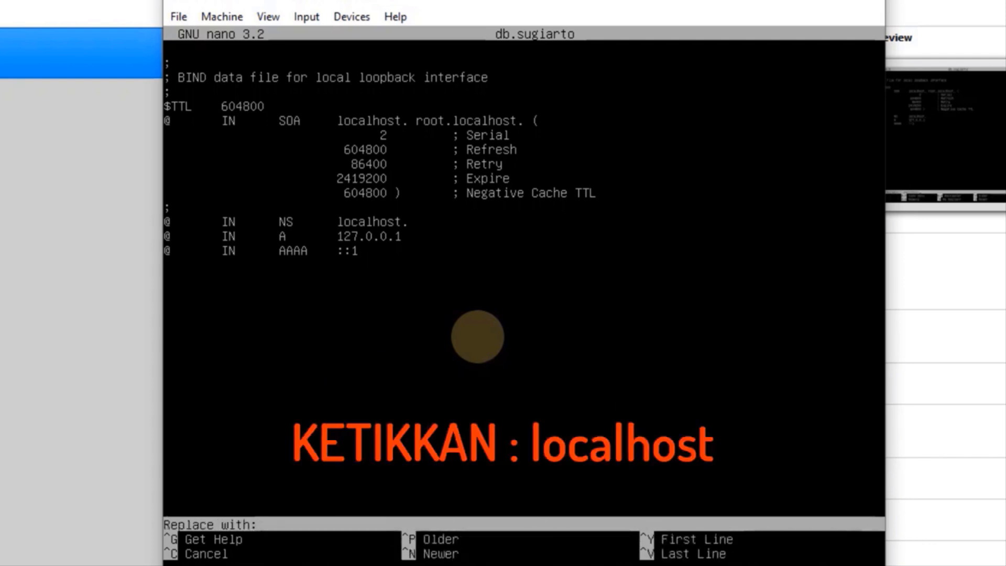
pyautogui.write('s')
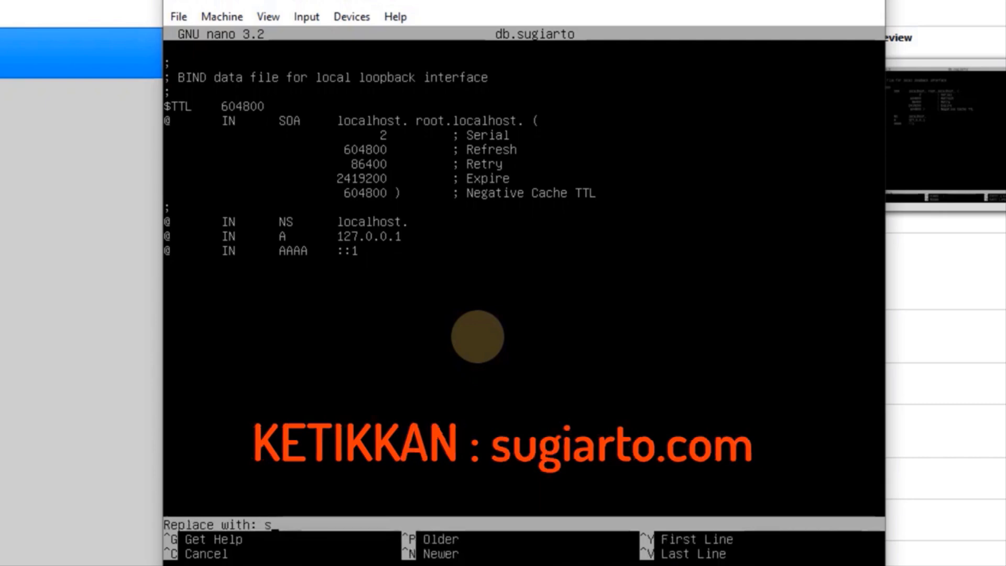
pyautogui.write('ugiarto.com')
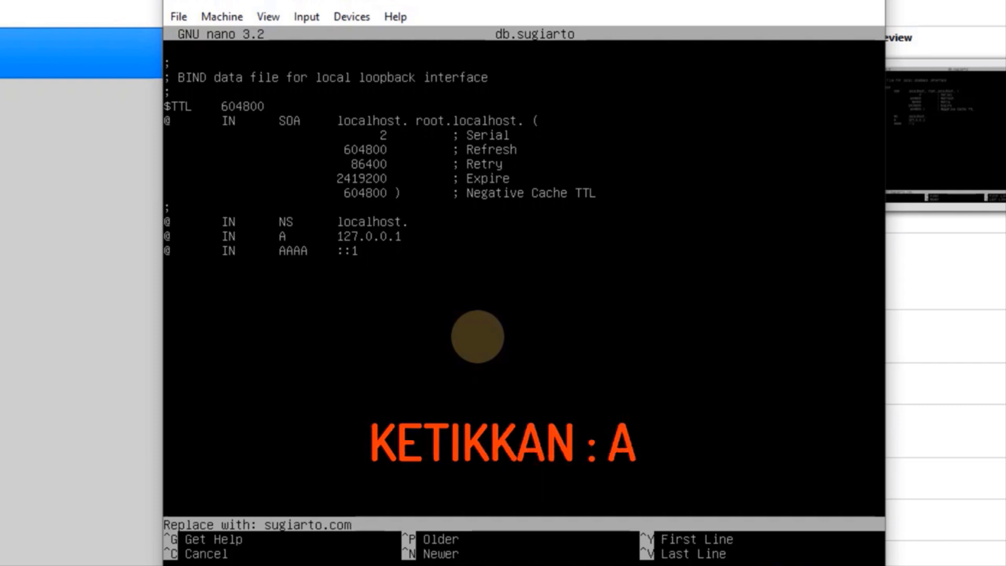
pyautogui.press('Return')
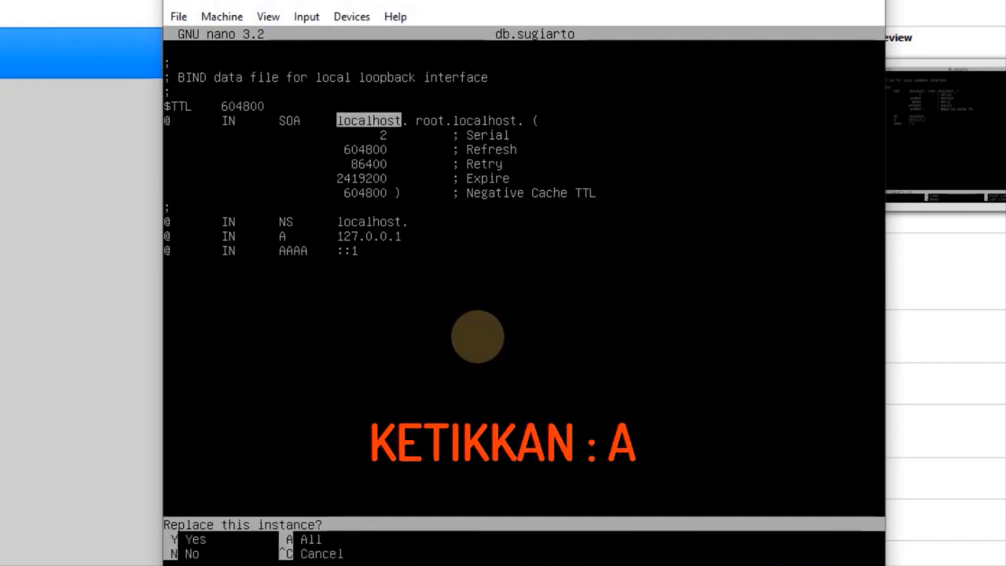
pyautogui.press('a')
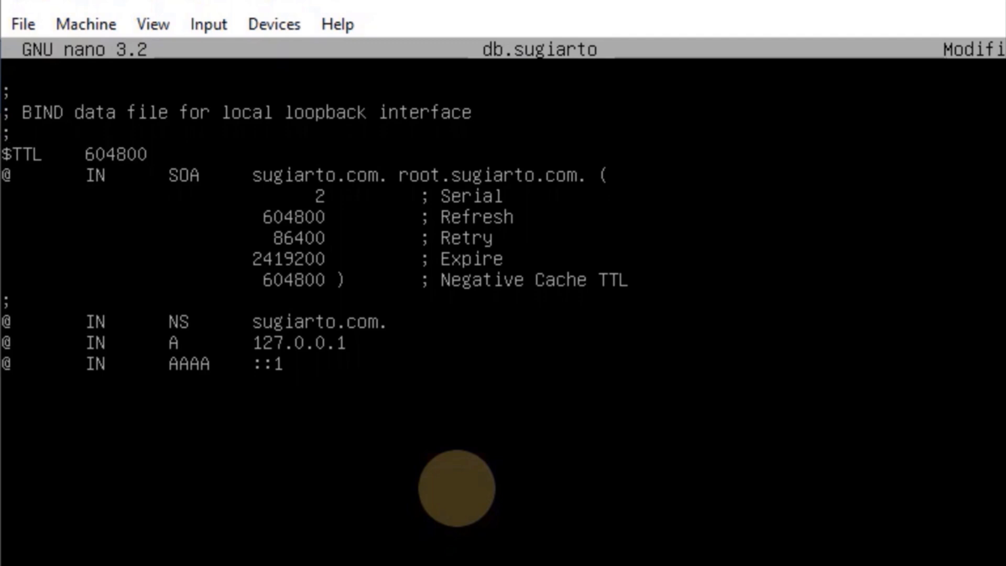
# Change the @ A record address from 127.0.0.1 to 10.10.1.254
pyautogui.press('Down')
pyautogui.press('Down')
pyautogui.press('Down')
pyautogui.press('Down')
pyautogui.press('Down')
pyautogui.press('Down')
pyautogui.press('BackSpace')
pyautogui.press('BackSpace')
pyautogui.press('BackSpace')
pyautogui.press('BackSpace')
pyautogui.press('BackSpace')
pyautogui.press('BackSpace')
pyautogui.press('BackSpace')
pyautogui.press('BackSpace')
pyautogui.write('0.')
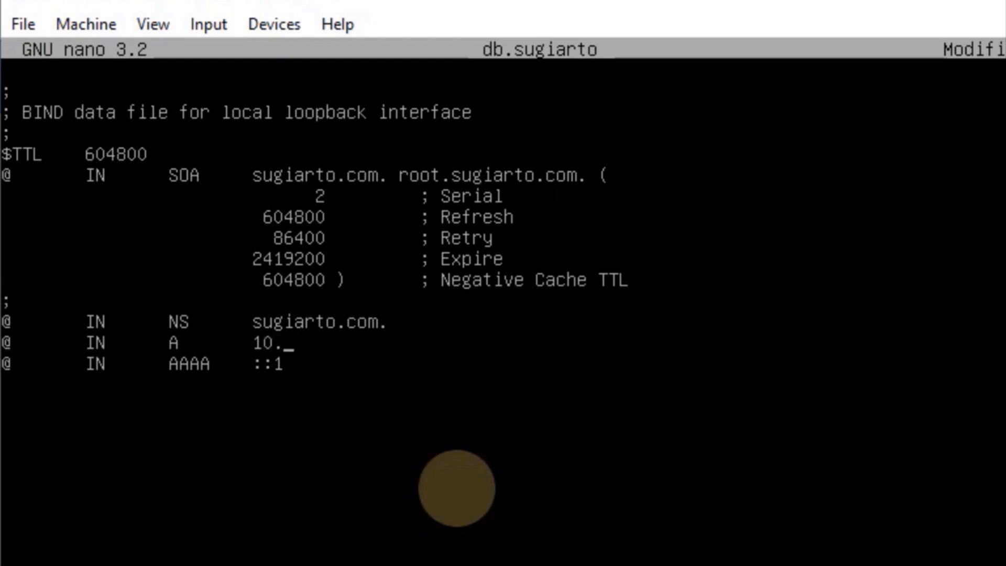
pyautogui.write('10.1.254')
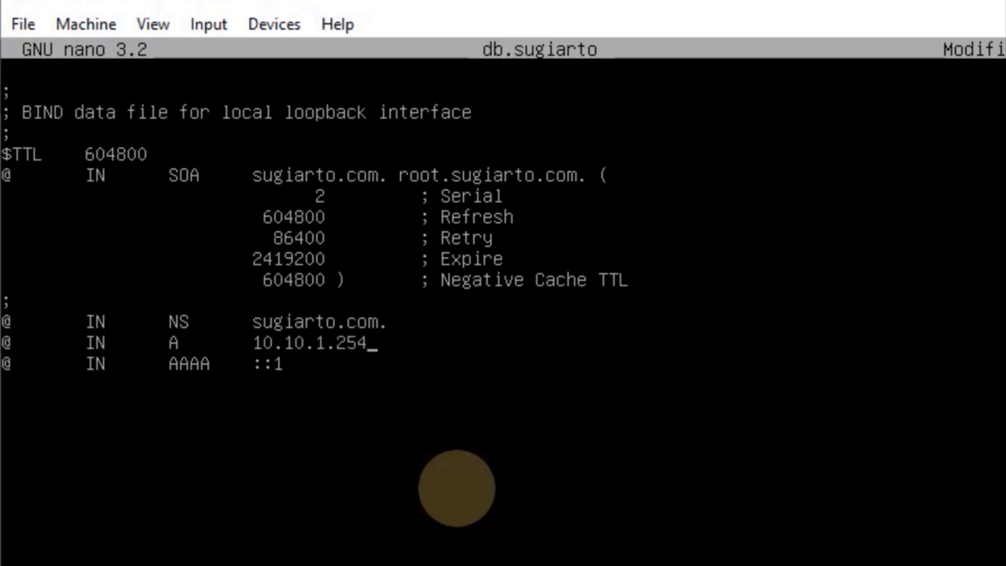
# Turn the AAAA line into 'www IN A 10.10.1.254' and save db.sugiarto
pyautogui.press('Right')
pyautogui.press('BackSpace')
pyautogui.write('www')
pyautogui.press('BackSpace')
pyautogui.press('BackSpace')
pyautogui.press('BackSpace')
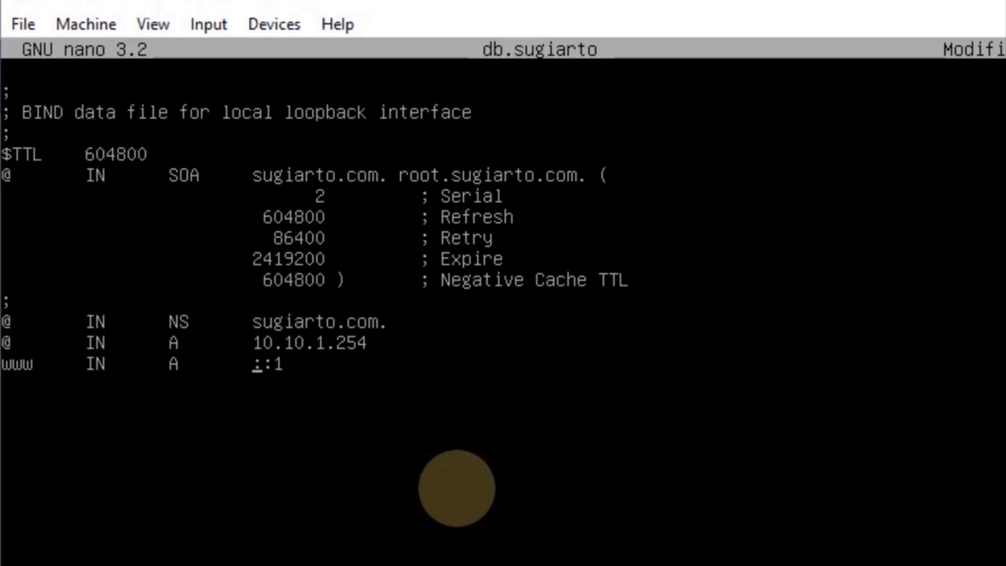
pyautogui.press('Delete')
pyautogui.press('Delete')
pyautogui.press('Delete')
pyautogui.write('10.10.1.254')
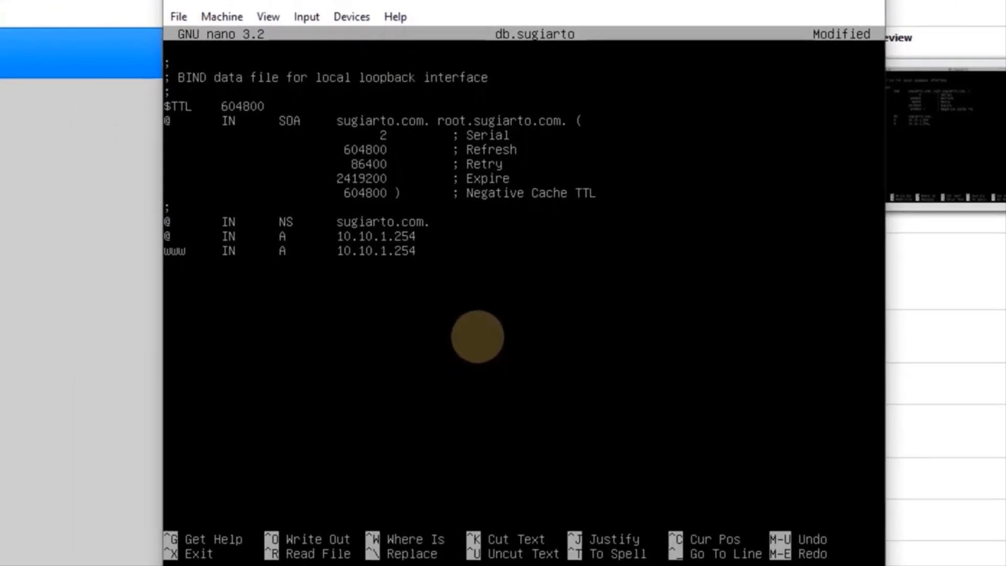
pyautogui.hotkey('ctrl', 'x')
pyautogui.press('y')
pyautogui.press('Return')
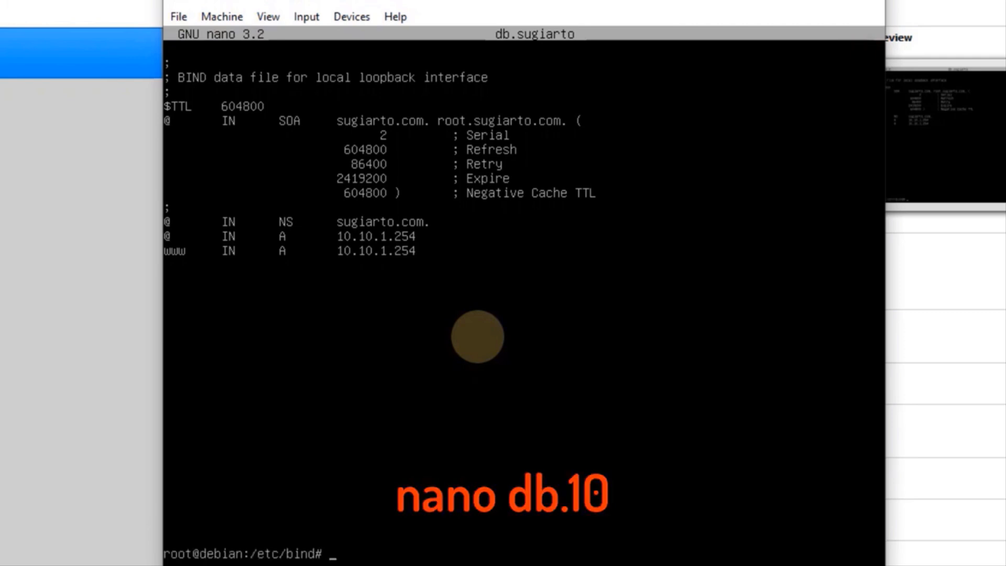
# Open db.10 and replace all localhost entries with sugiarto.com
pyautogui.press('Up')
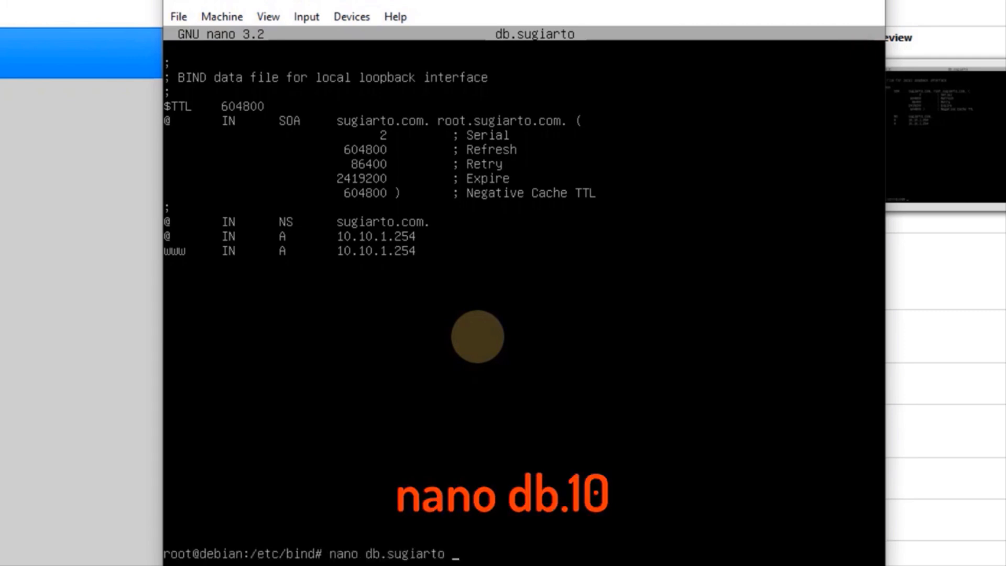
pyautogui.press('BackSpace')
pyautogui.press('BackSpace')
pyautogui.press('BackSpace')
pyautogui.press('BackSpace')
pyautogui.press('BackSpace')
pyautogui.press('BackSpace')
pyautogui.press('BackSpace')
pyautogui.press('BackSpace')
pyautogui.write('10')
pyautogui.press('Return')
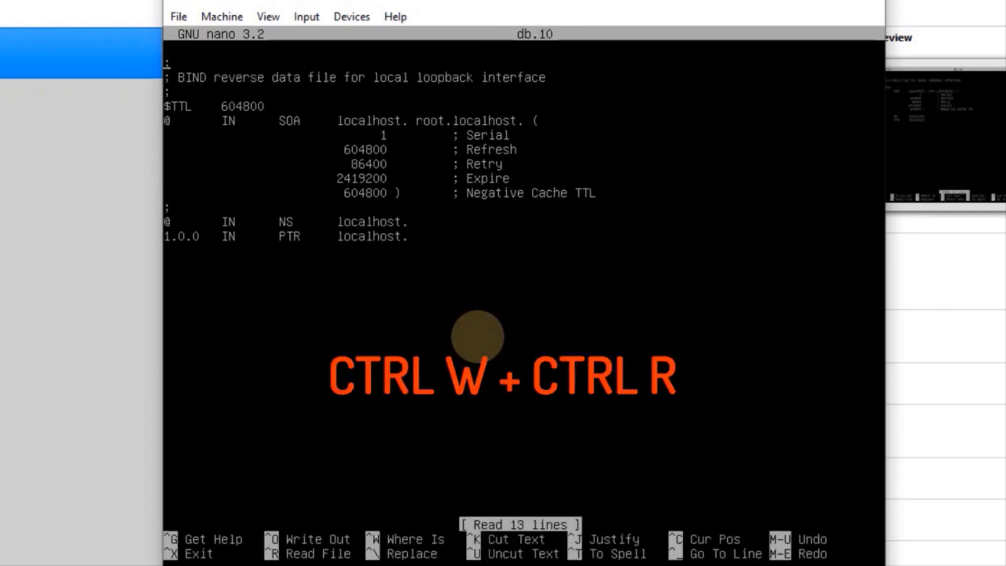
pyautogui.hotkey('ctrl', 'w')
pyautogui.hotkey('ctrl', 'r')
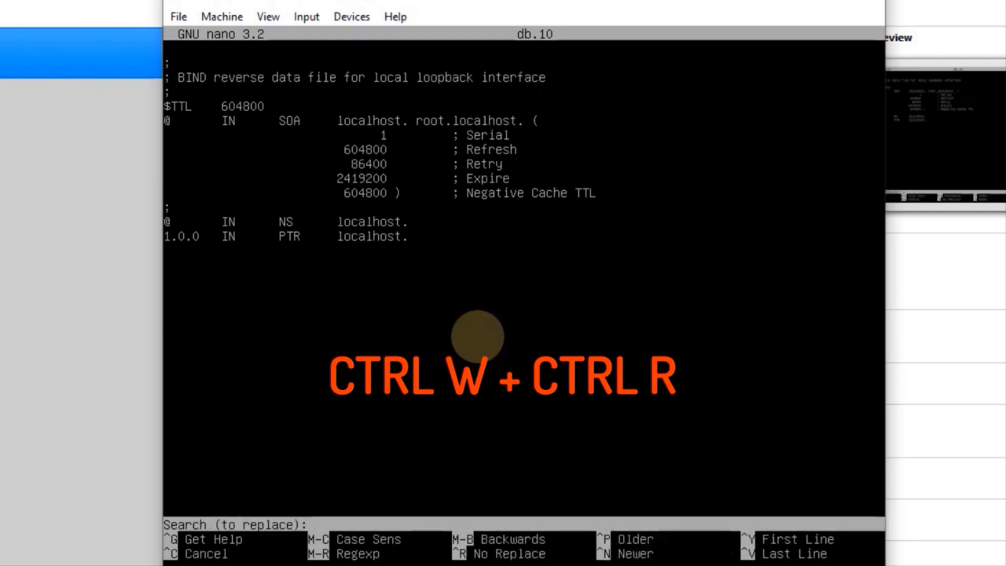
pyautogui.write('localhost')
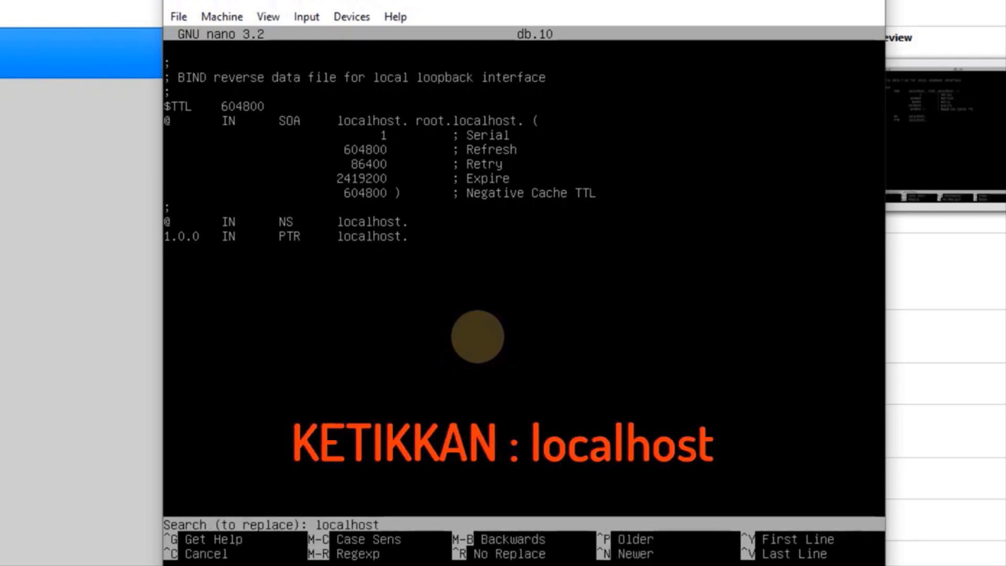
pyautogui.press('Return')
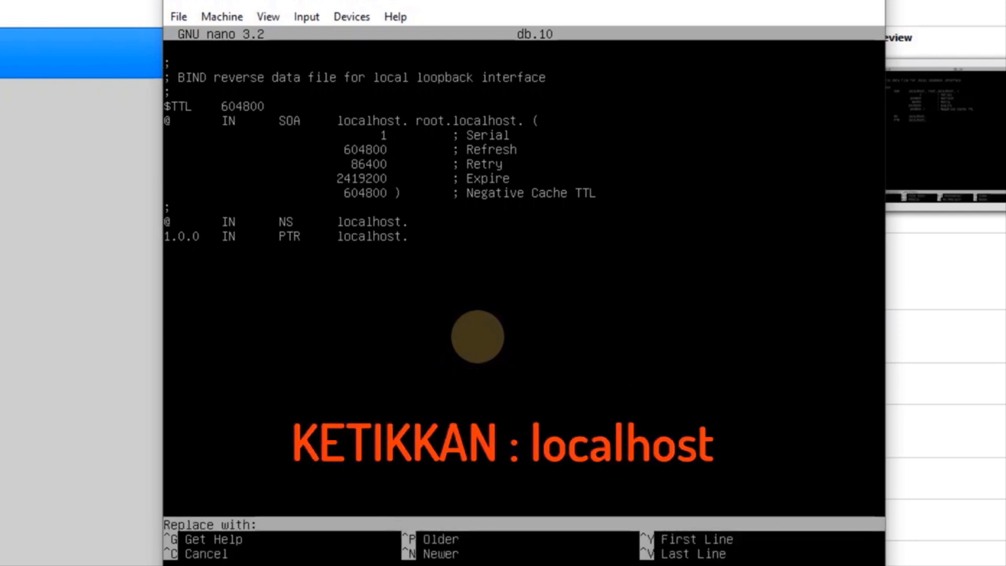
pyautogui.write('sugiarto')
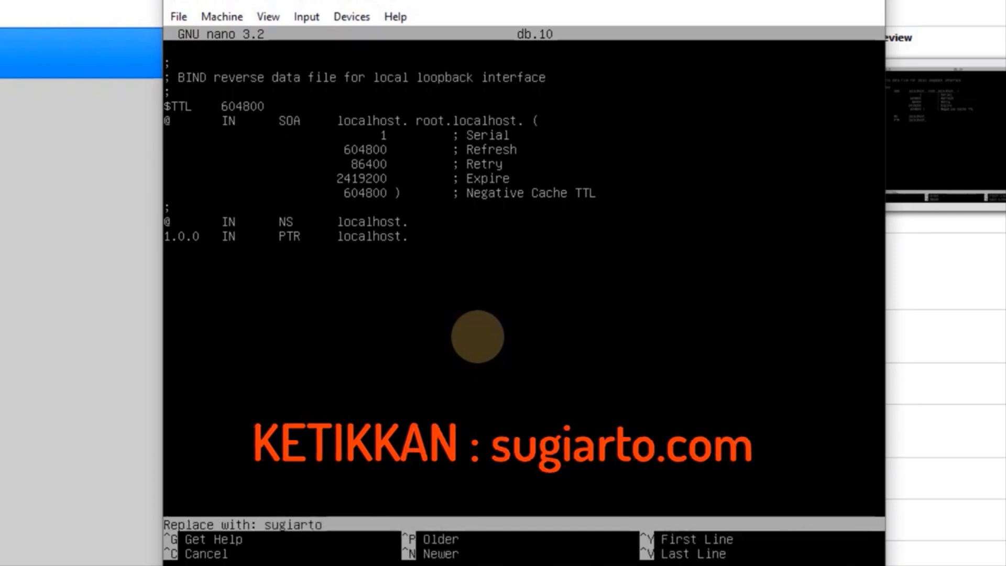
pyautogui.write('.com')
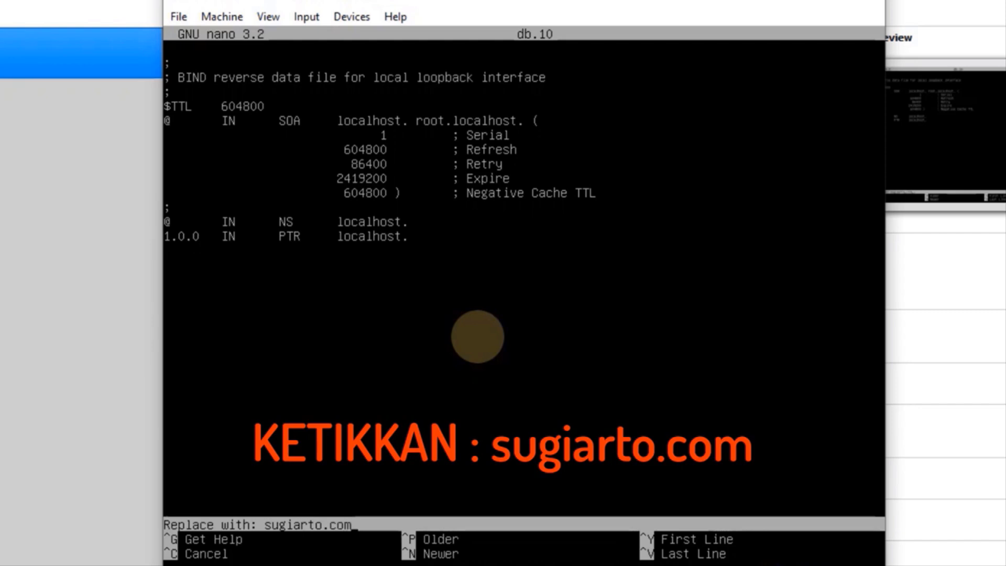
pyautogui.press('Return')
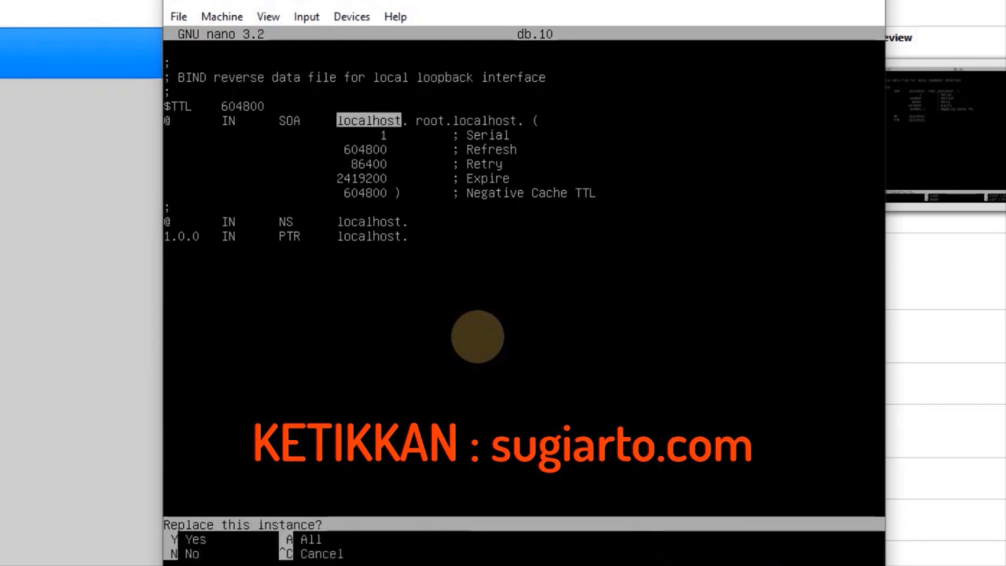
pyautogui.press('a')
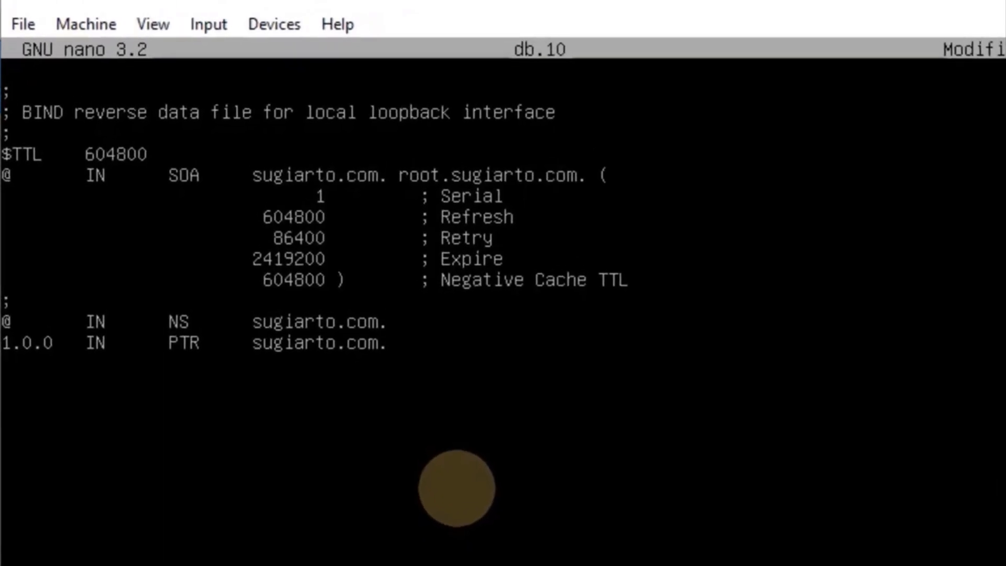
pyautogui.press('Down')
pyautogui.press('Down')
pyautogui.press('Right')
pyautogui.press('Right')
pyautogui.press('Right')
pyautogui.press('BackSpace')
pyautogui.press('BackSpace')
pyautogui.press('BackSpace')
pyautogui.press('BackSpace')
pyautogui.press('BackSpace')
pyautogui.write('254')
pyautogui.press('Right')
pyautogui.press('Right')
pyautogui.press('Right')
pyautogui.press('Right')
pyautogui.write('www.')
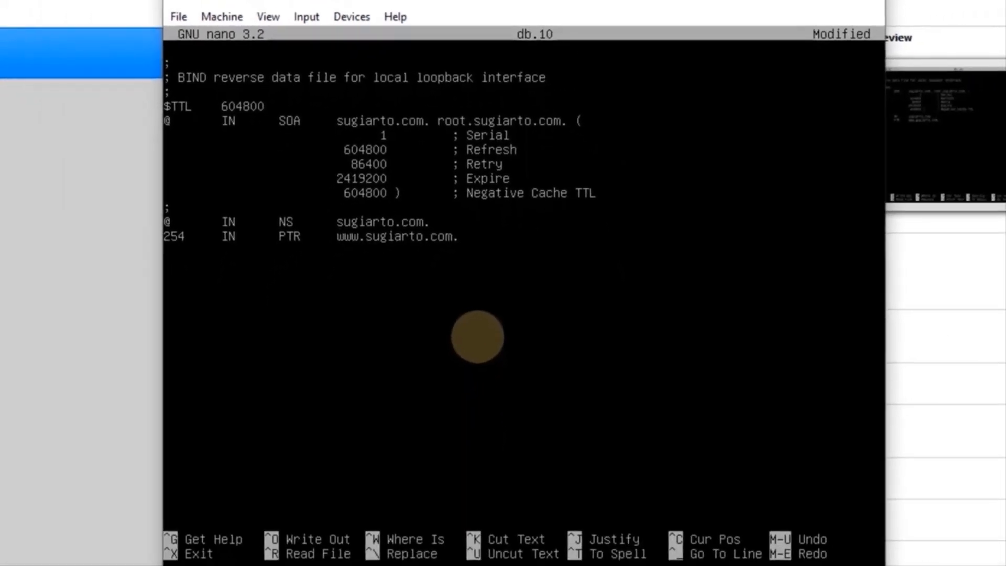
pyautogui.hotkey('ctrl', 'x')
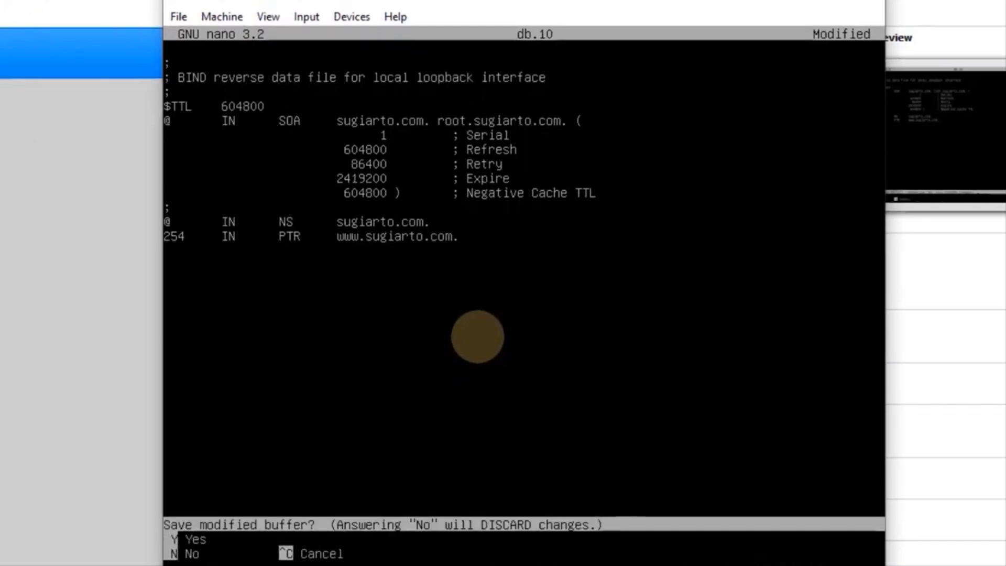
pyautogui.press('y')
pyautogui.press('Return')
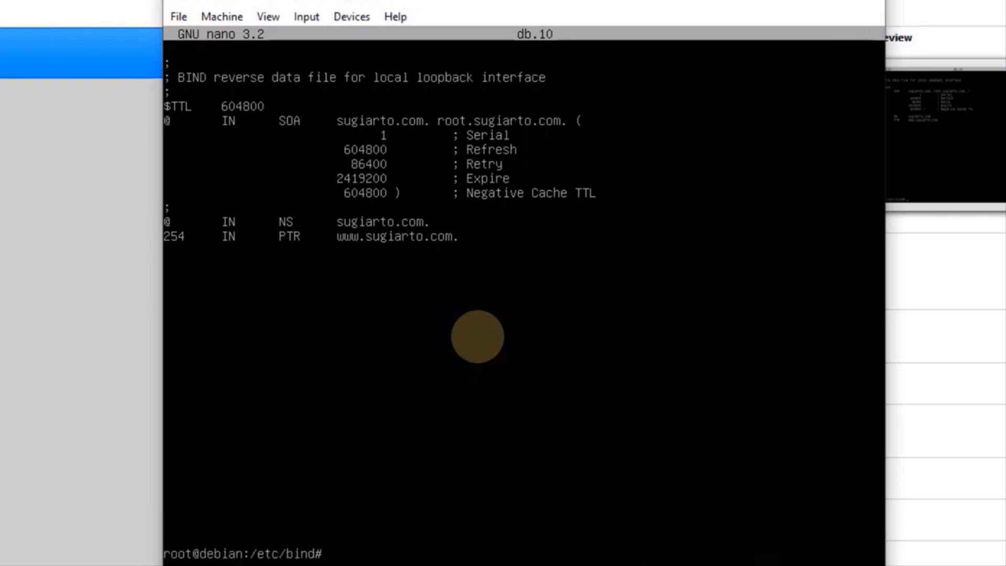
# Open /etc/resolv.conf in nano and add a 'domain sugiarto.com' line at the top
pyautogui.press('Return')
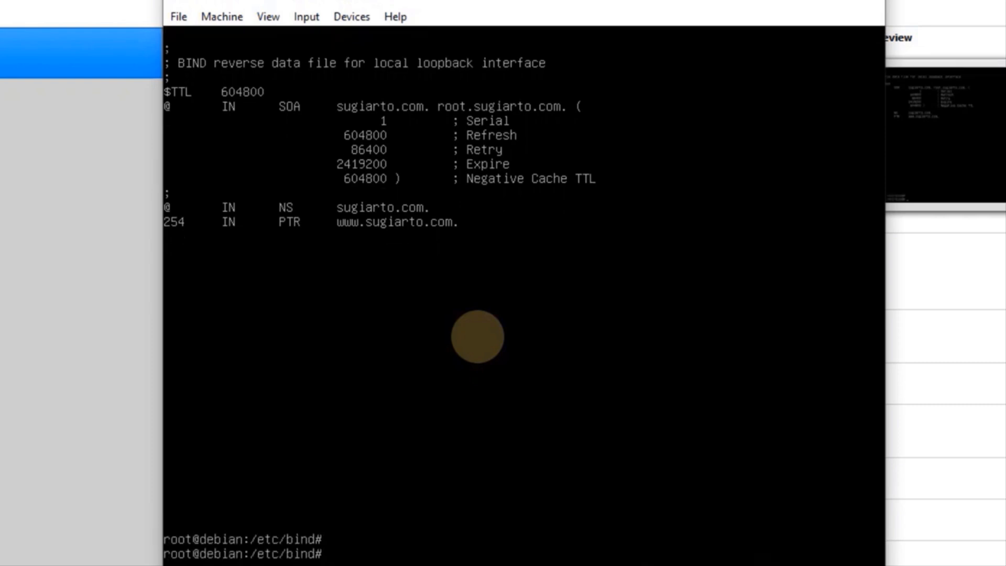
pyautogui.write('nano /etc/')
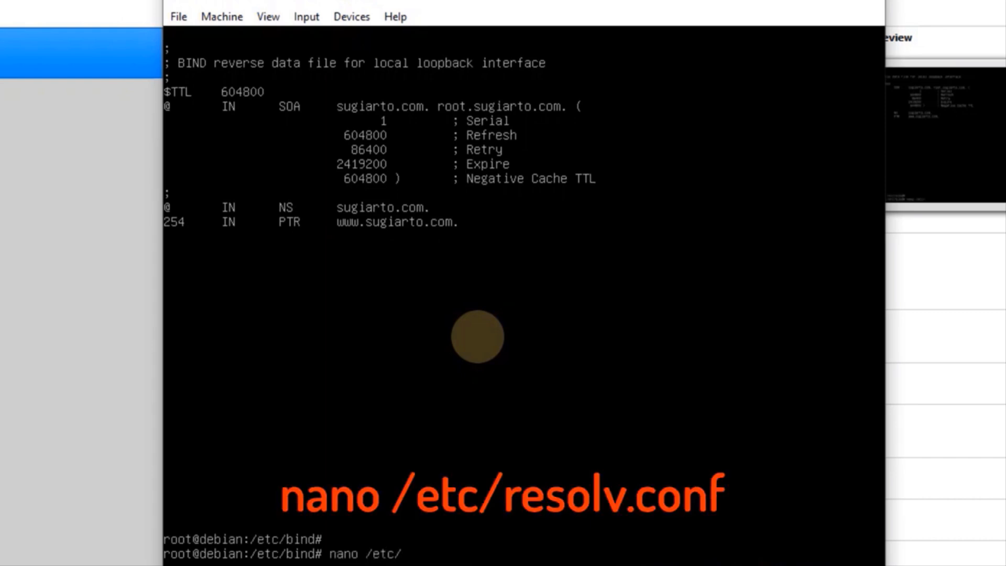
pyautogui.write('resolv.conf')
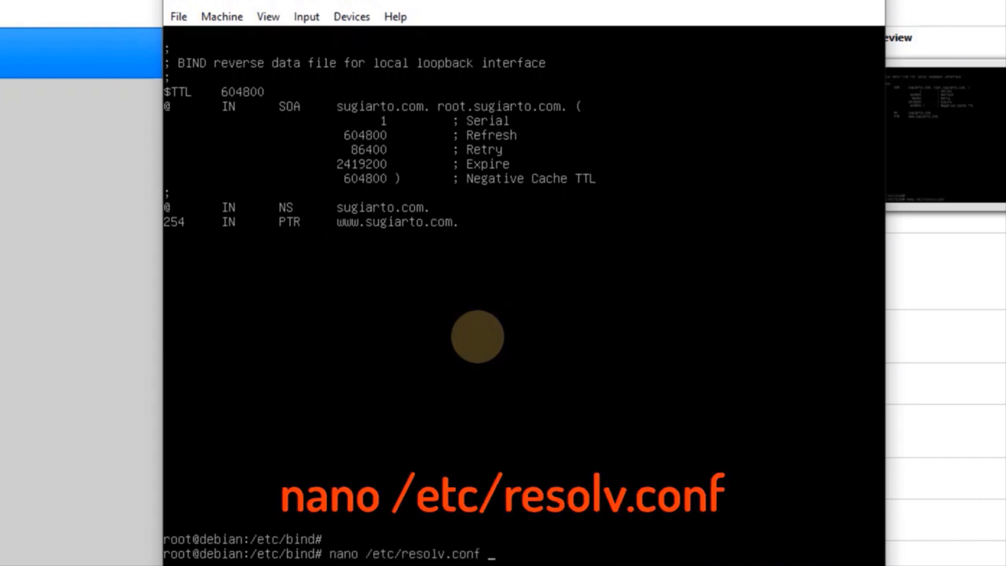
pyautogui.press('Return')
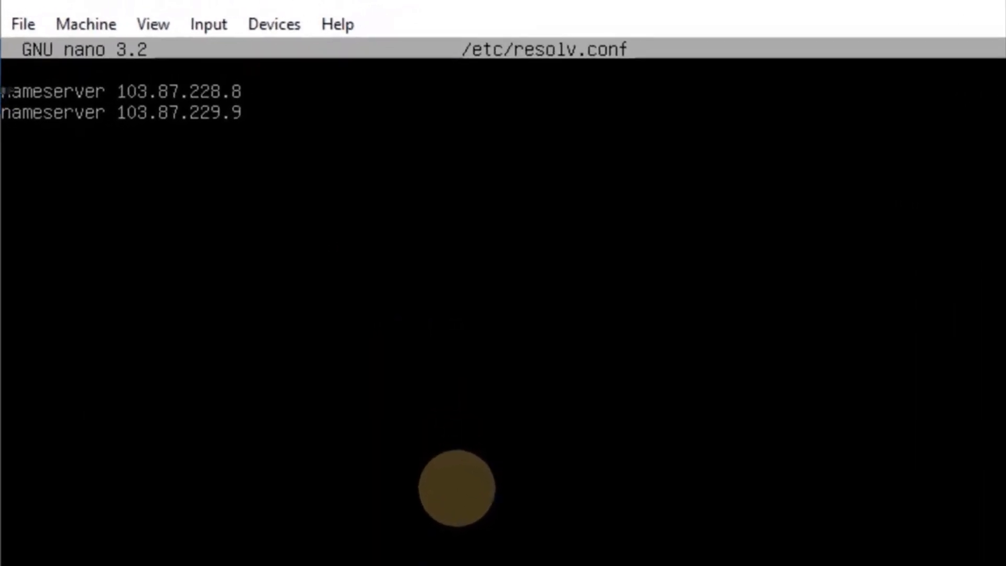
pyautogui.press('Return')
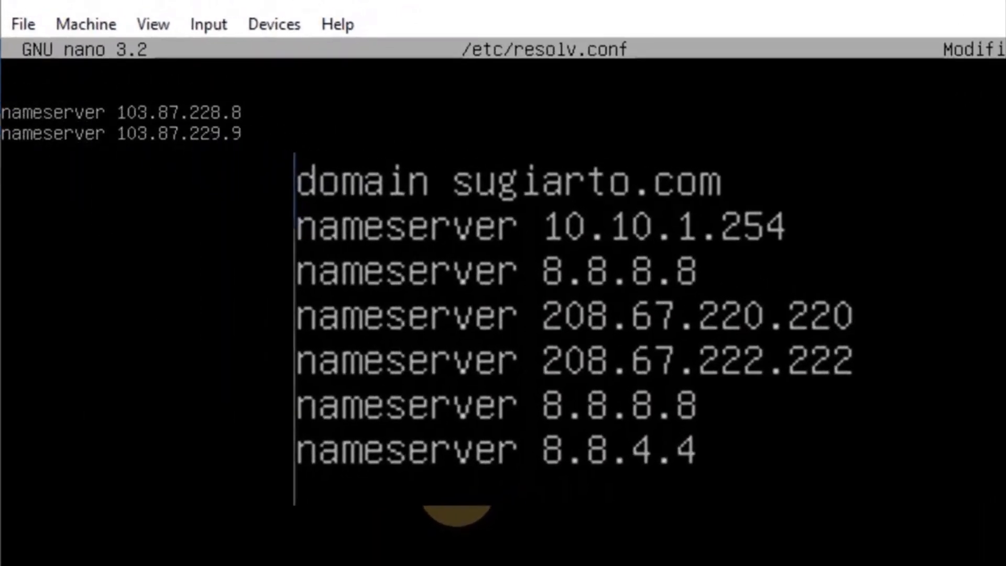
pyautogui.press('Up')
pyautogui.write('domain ')
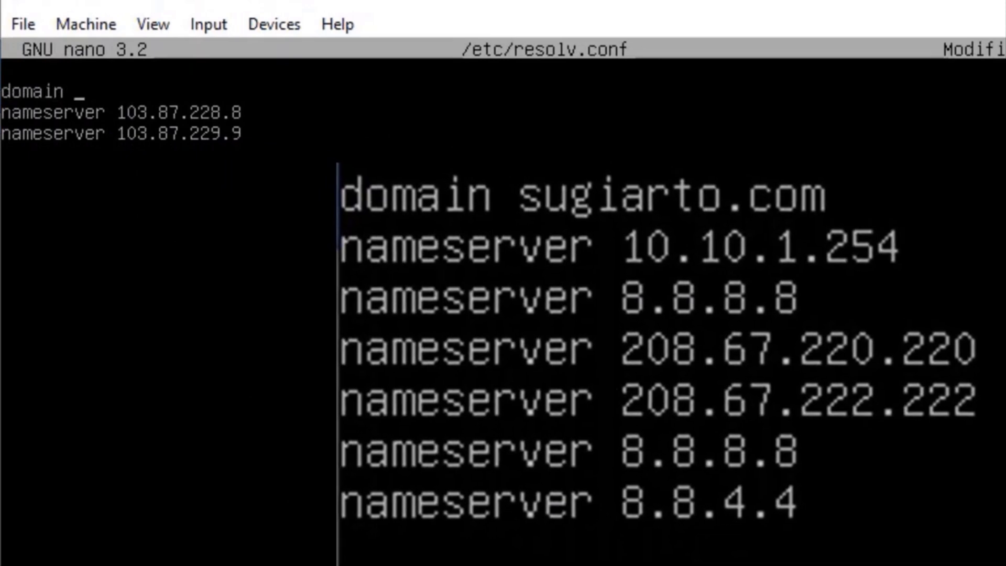
pyautogui.write('sugiarto.com')
pyautogui.press('Return')
# Add nameserver lines for 10.10.1.254, 8.8.8.8, 208.67.220.220, 208.67.222.222 and 8.8.4.4
pyautogui.write('name')
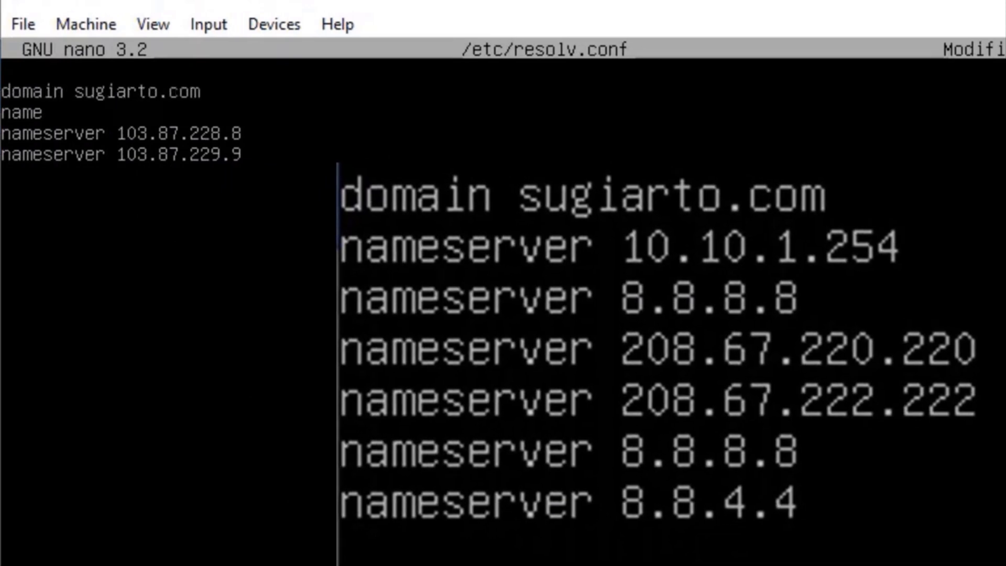
pyautogui.write('server 10.10.1.254')
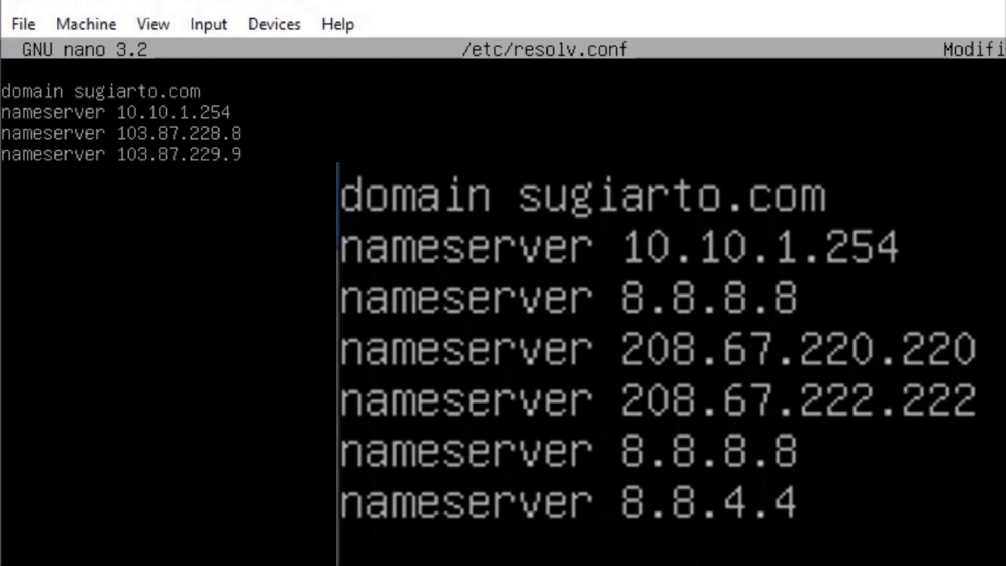
pyautogui.press('Return')
pyautogui.write('nameserver 8.8.8.8')
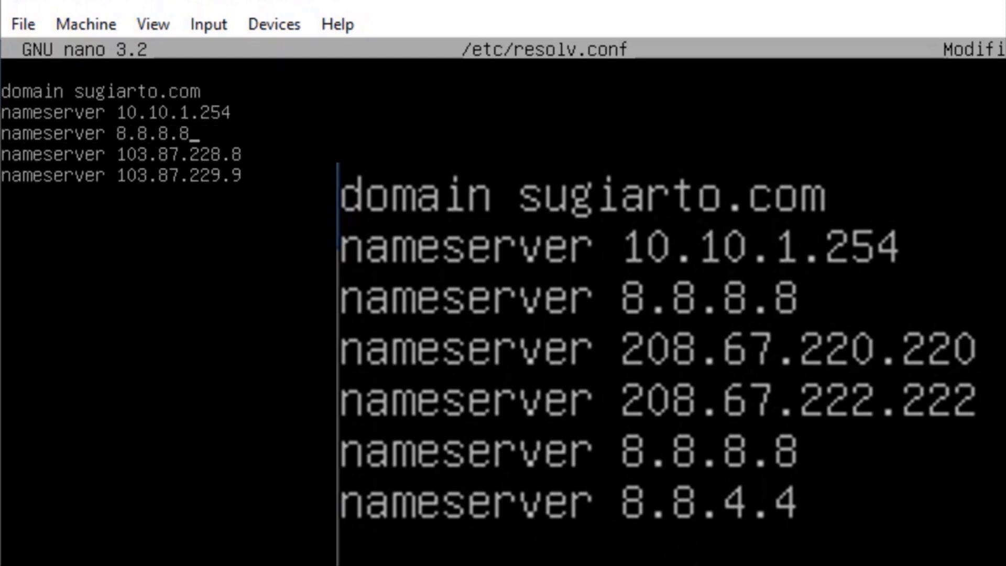
pyautogui.press('Return')
pyautogui.write('nameserver ')
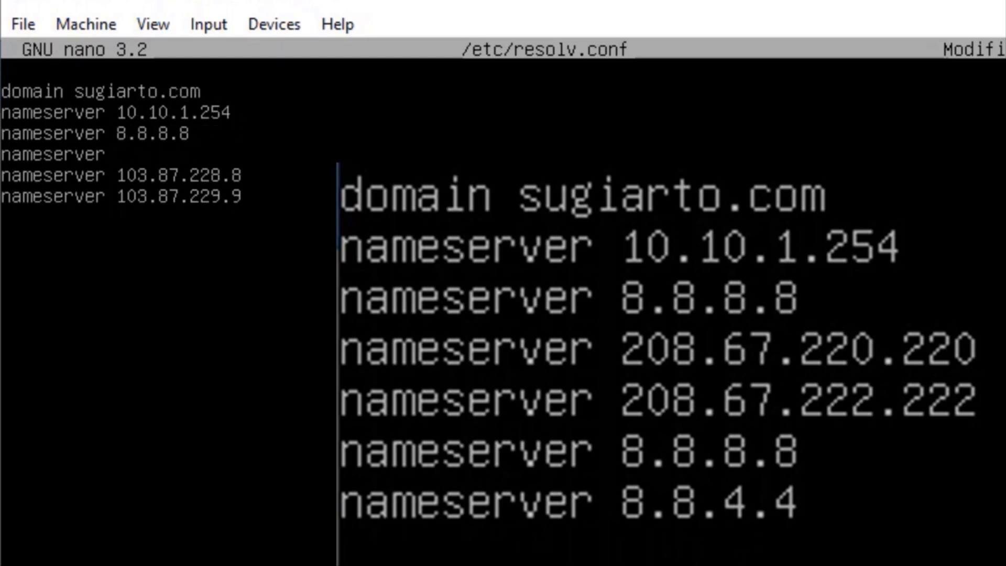
pyautogui.write('208.67.220.220')
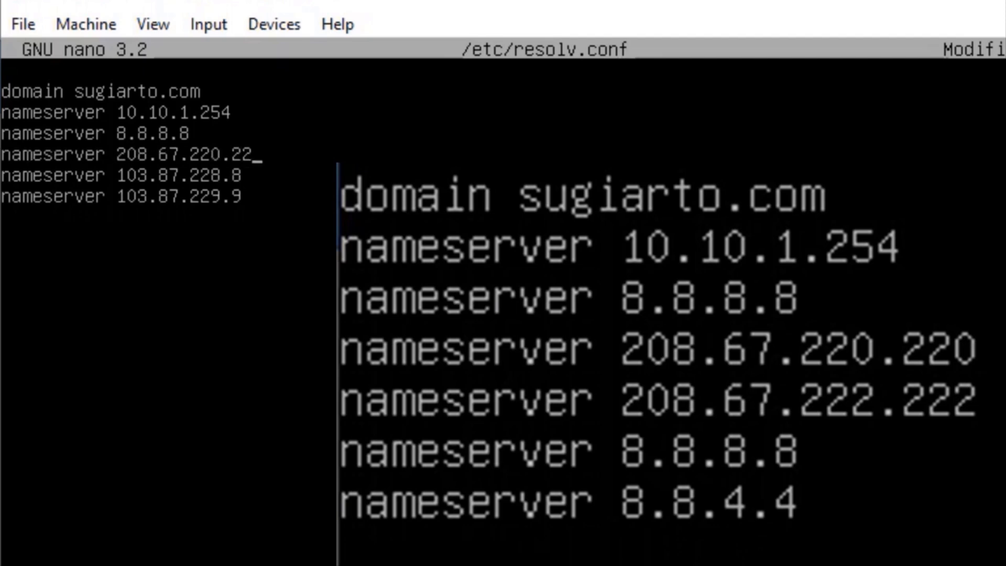
pyautogui.press('Return')
pyautogui.write('nameserver 208')
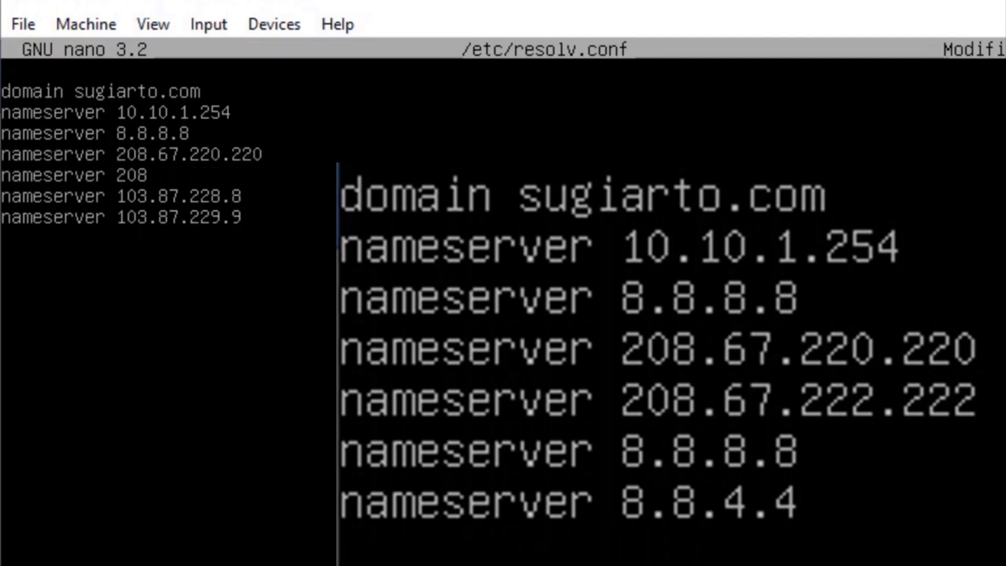
pyautogui.write('.67.222.222')
pyautogui.press('Return')
pyautogui.write('nameserver 8.8.8.8')
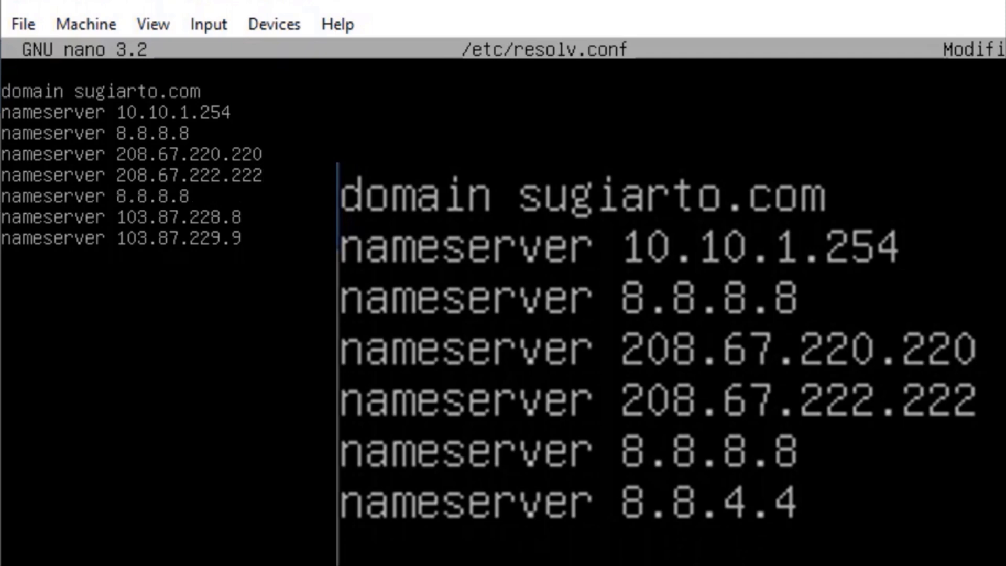
pyautogui.press('Return')
pyautogui.write('nameserver 8.8.4.4')
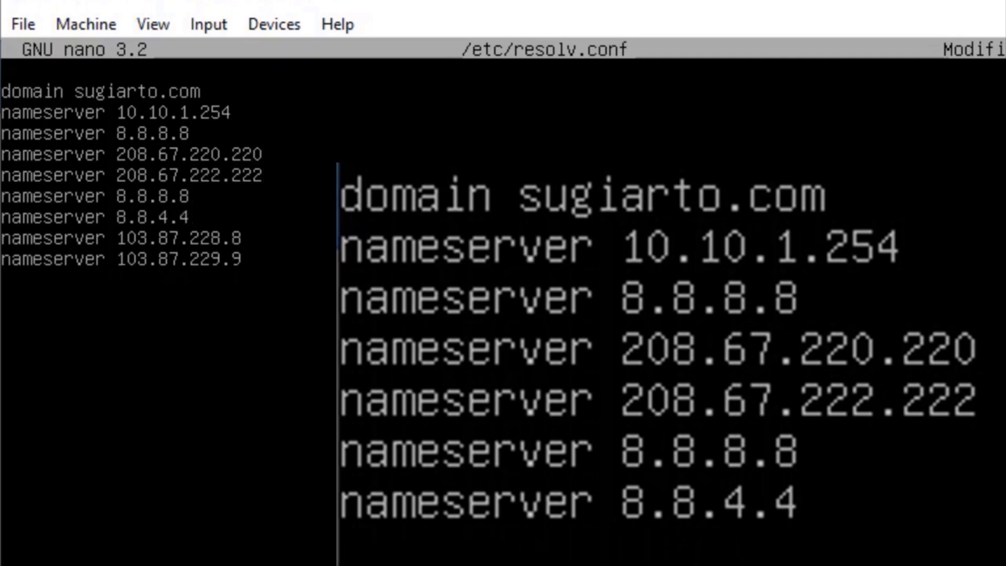
# Delete the two old 103.87 nameserver lines and save resolv.conf
pyautogui.hotkey('ctrl', 'k')
pyautogui.press('Up')
pyautogui.hotkey('ctrl', 'k')
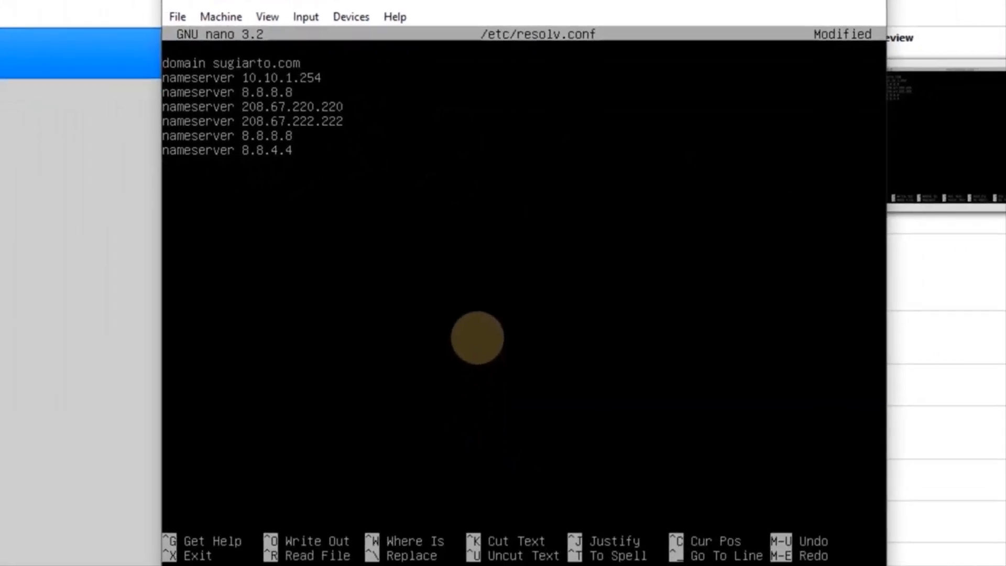
pyautogui.hotkey('ctrl', 'x')
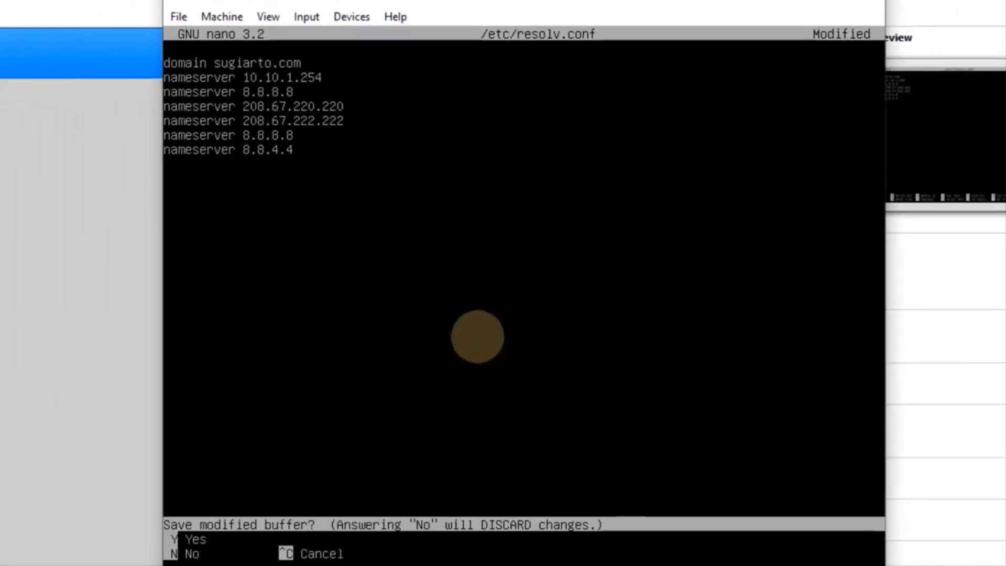
pyautogui.press('y')
pyautogui.press('Return')
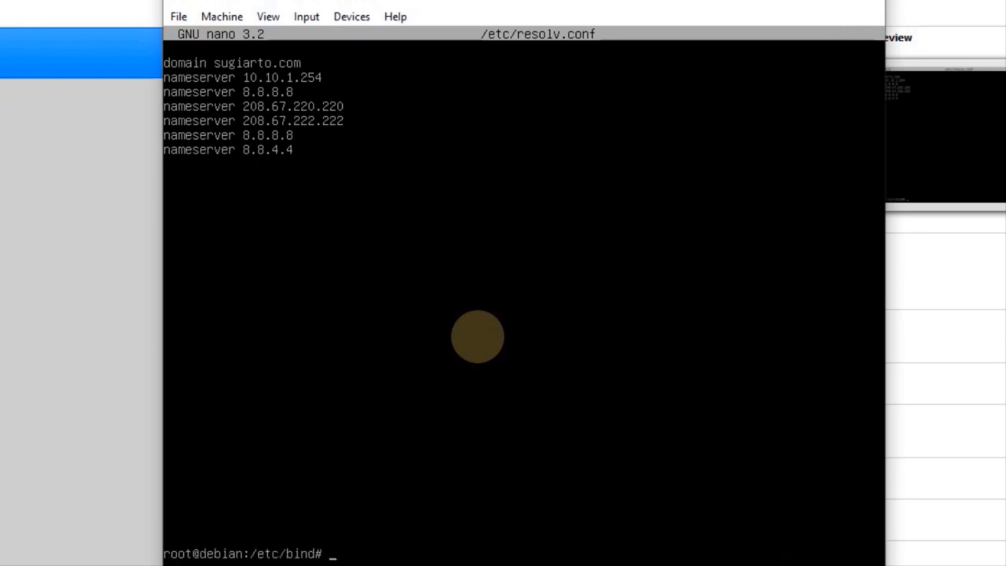
# Restart the DNS server with 'service bind9 restart'
pyautogui.press('Return')
pyautogui.write('ser')
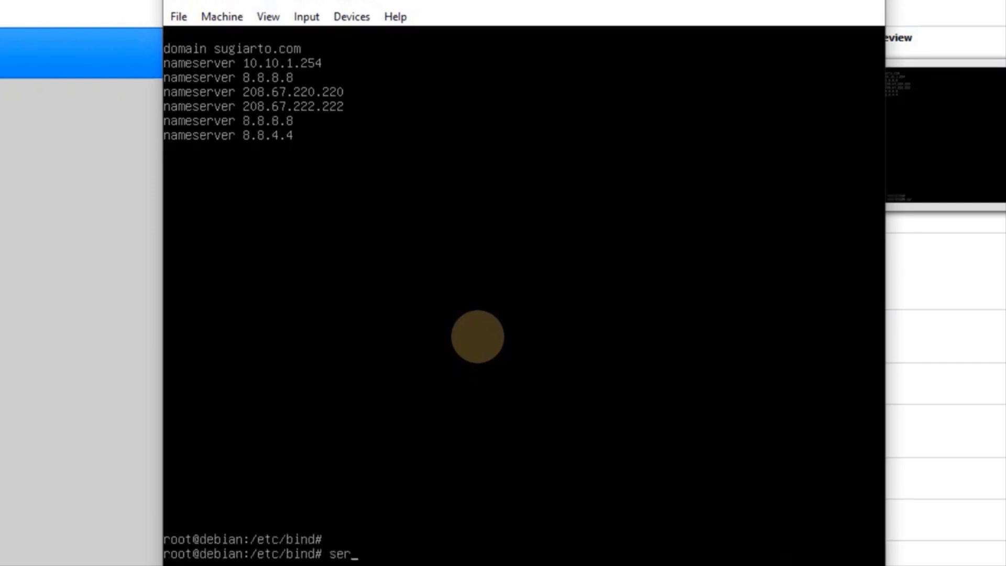
pyautogui.write('vice bind9')
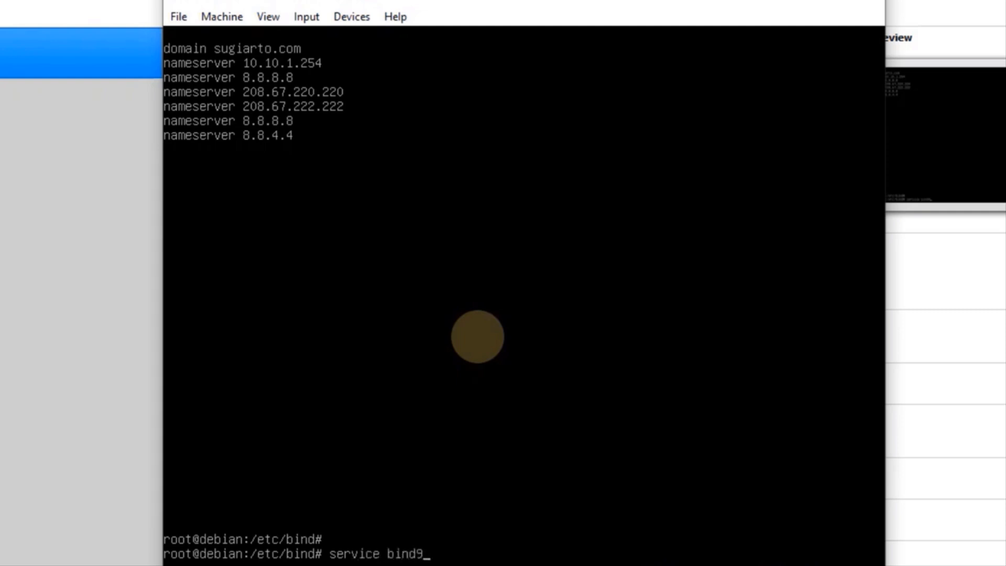
pyautogui.write(' restart')
pyautogui.press('BackSpace')
pyautogui.press('BackSpace')
pyautogui.write('rt')
pyautogui.press('BackSpace')
pyautogui.press('BackSpace')
pyautogui.write('rt')
pyautogui.press('Return')
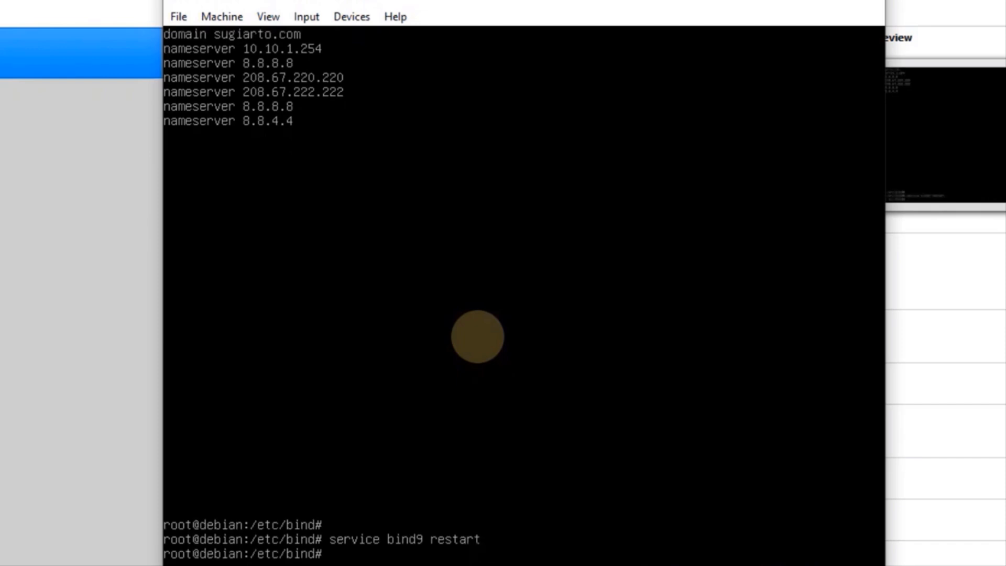
# Return to root's home directory with cd and begin an nslookup of sugiarto
pyautogui.press('Return')
pyautogui.write('cd')
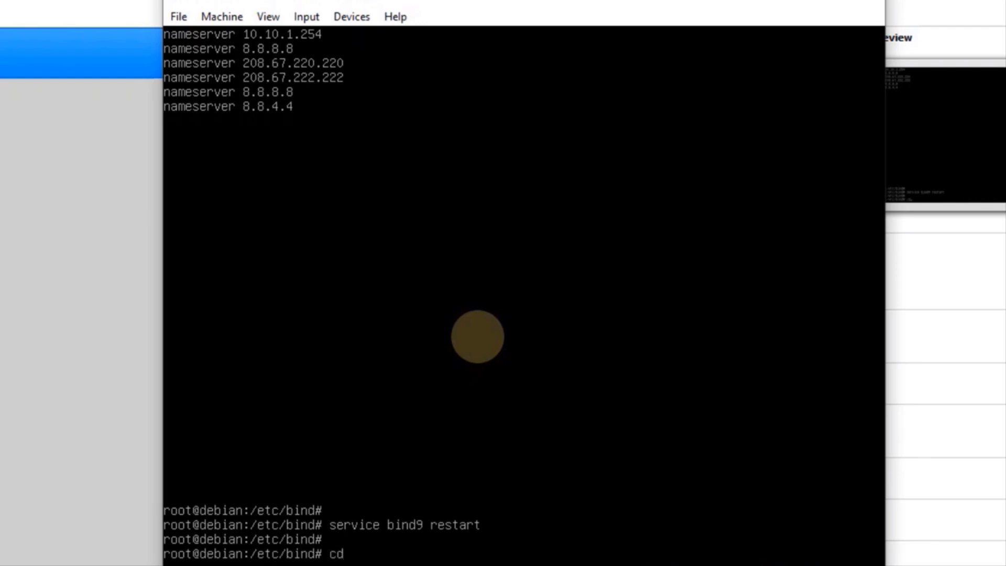
pyautogui.press('Return')
pyautogui.press('Return')
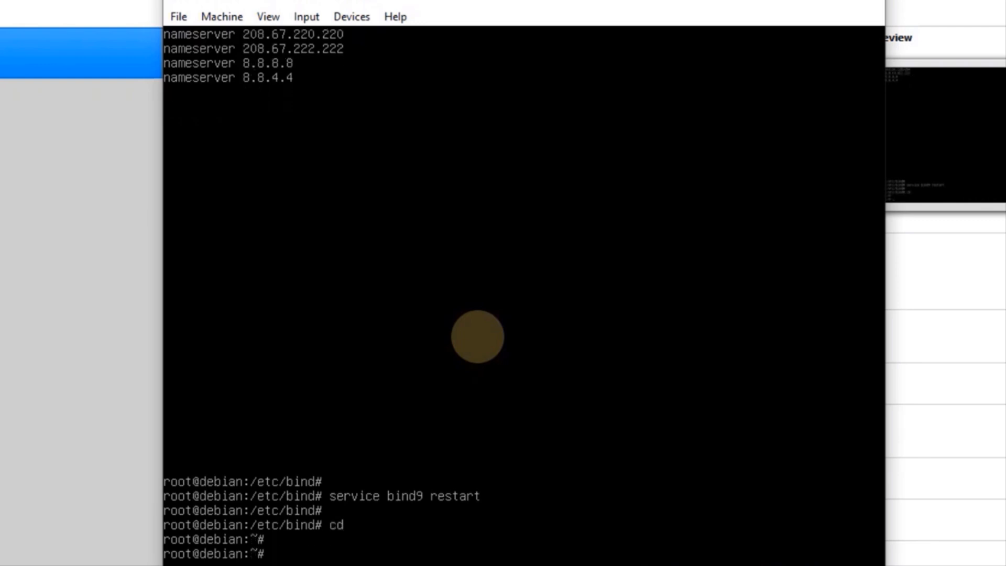
pyautogui.write('nslookup sugiarto.')
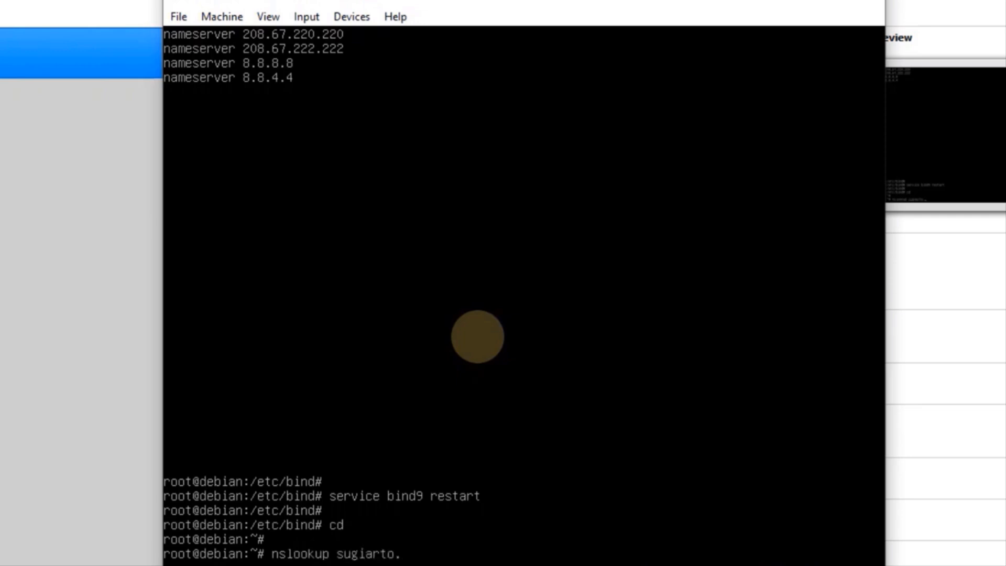
# Run nslookup on sugiarto.com and 10.10.1.254 to check forward and reverse resolution
pyautogui.write('com')
pyautogui.press('Return')
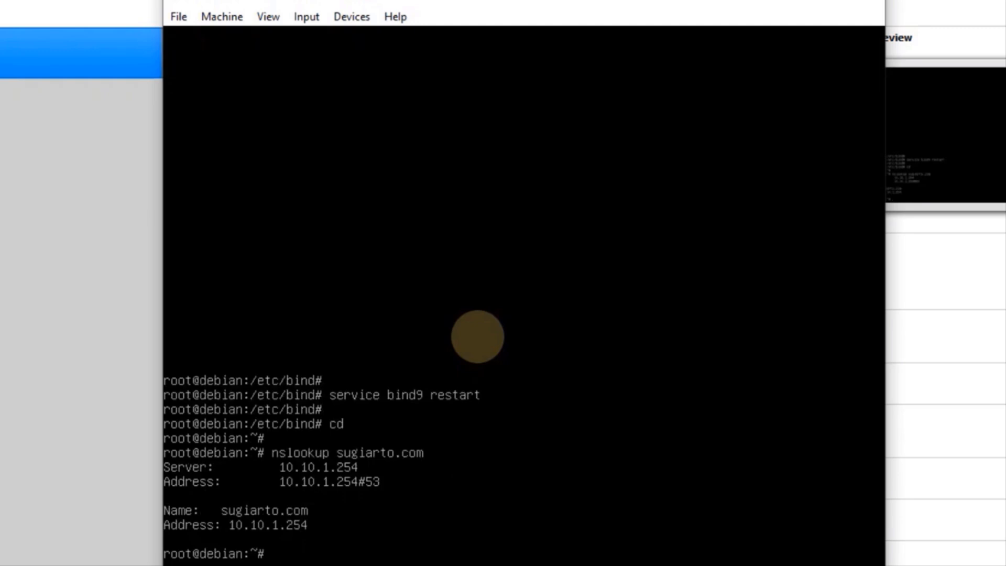
pyautogui.write('nslookup 10.1')
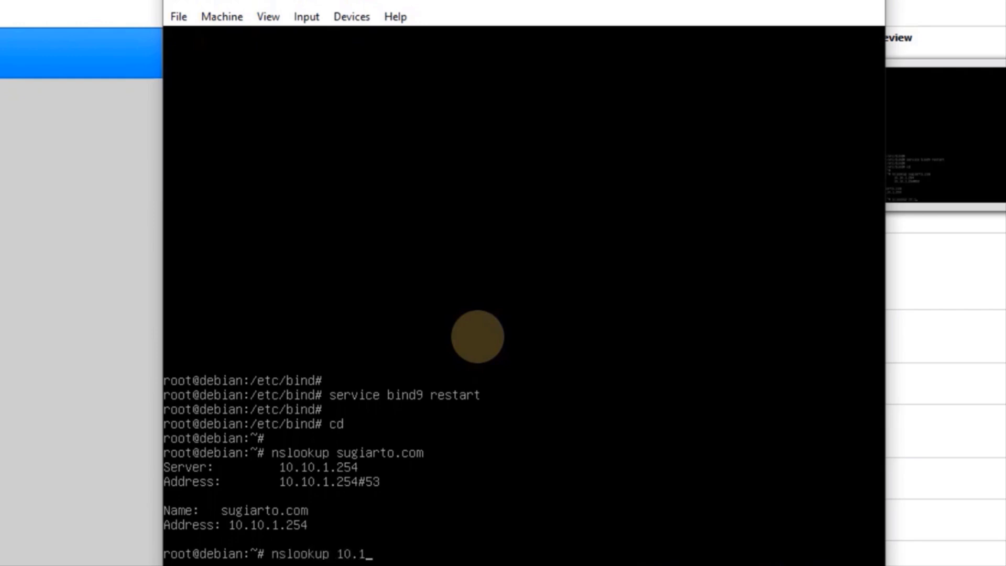
pyautogui.write('0.1.254')
pyautogui.press('Return')
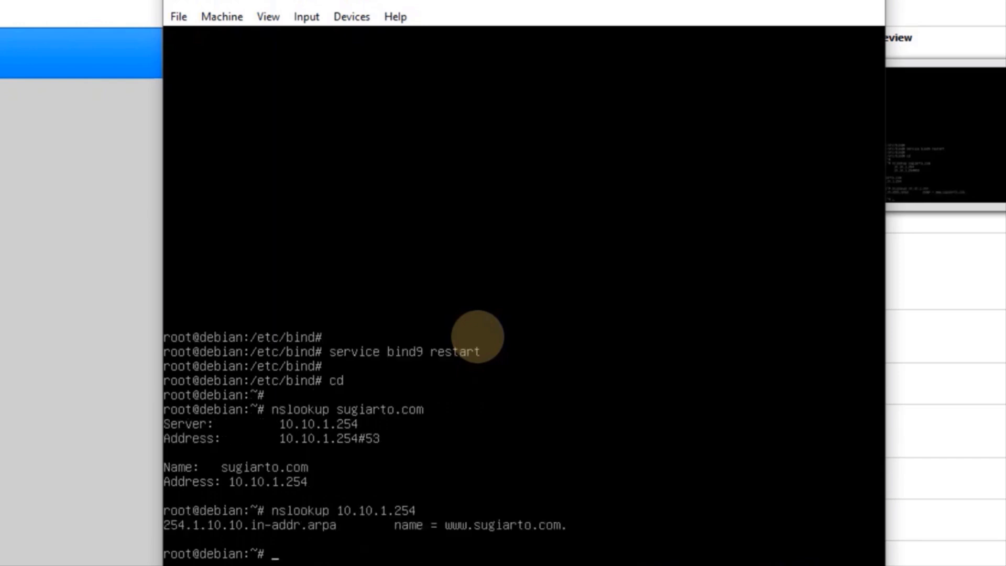
# Ping sugiarto.com, stop it to confirm 0% packet loss, then enter the PHP 7.3 install command
pyautogui.write('ping 10.10.1.')
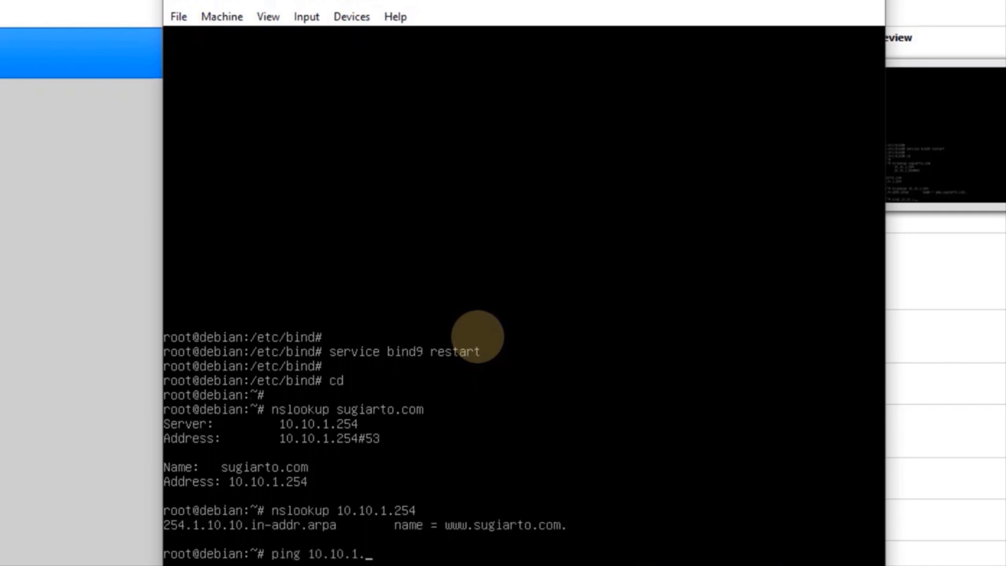
pyautogui.press('BackSpace')
pyautogui.press('BackSpace')
pyautogui.press('BackSpace')
pyautogui.press('BackSpace')
pyautogui.press('BackSpace')
pyautogui.press('BackSpace')
pyautogui.press('BackSpace')
pyautogui.press('BackSpace')
pyautogui.write('sugiarto')
pyautogui.write('com')
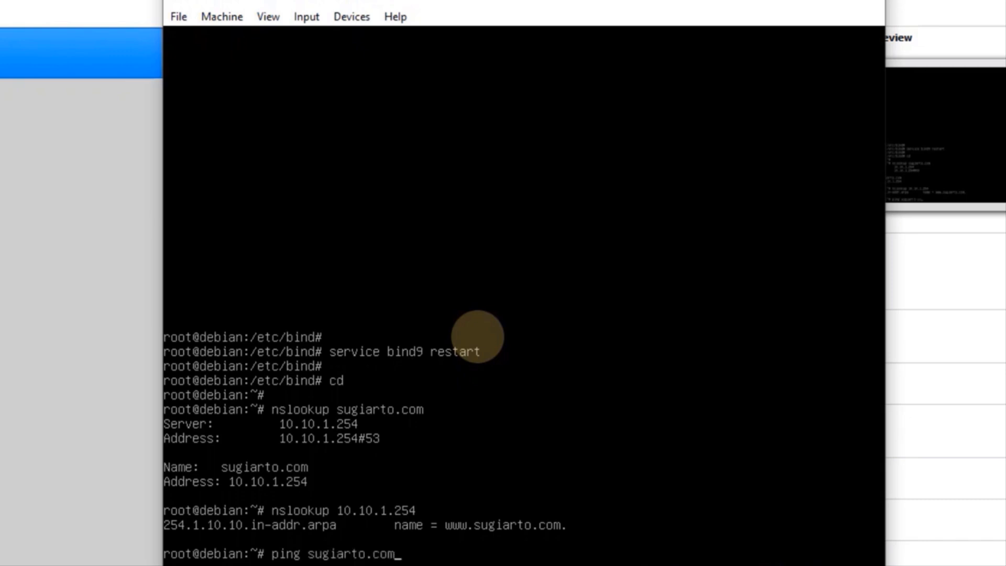
pyautogui.press('Return')
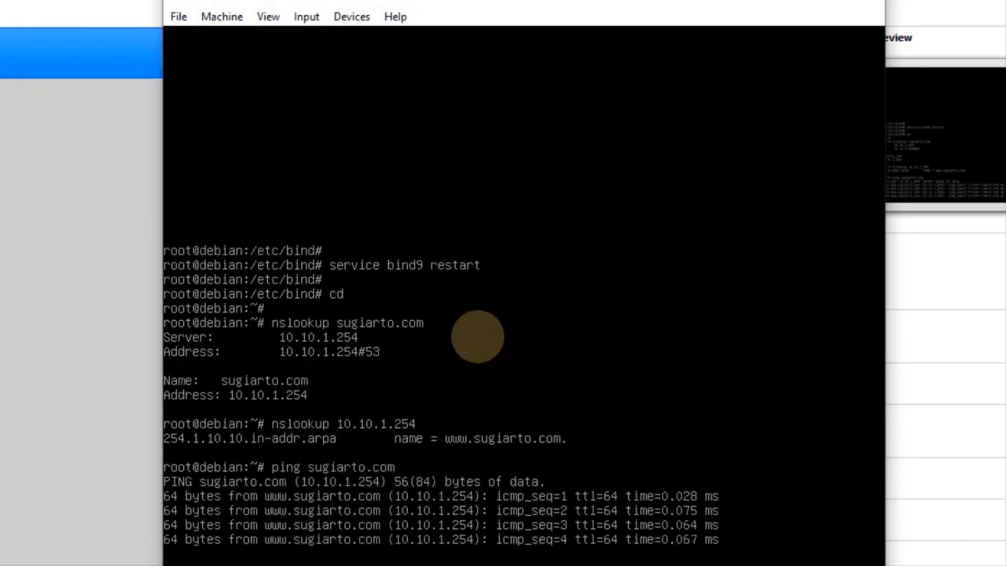
pyautogui.hotkey('ctrl', 'c')
pyautogui.press('Return')
pyautogui.press('Return')
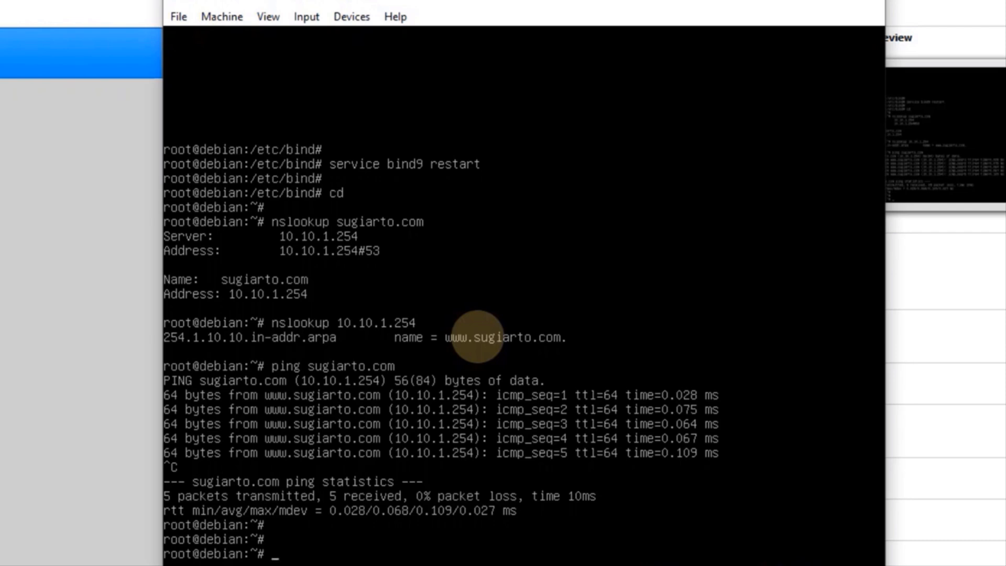
pyautogui.write('apt')
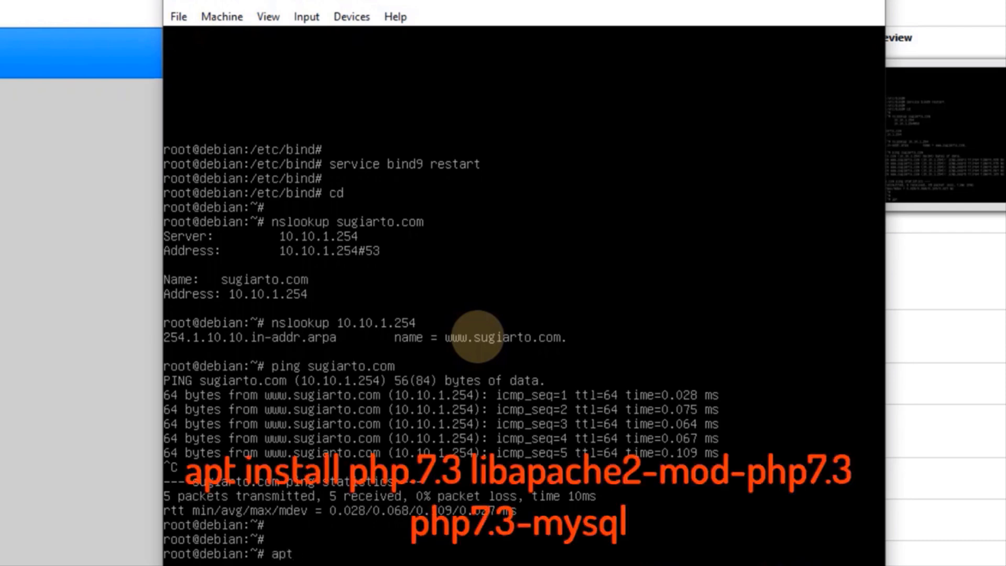
pyautogui.write(' install php7.')
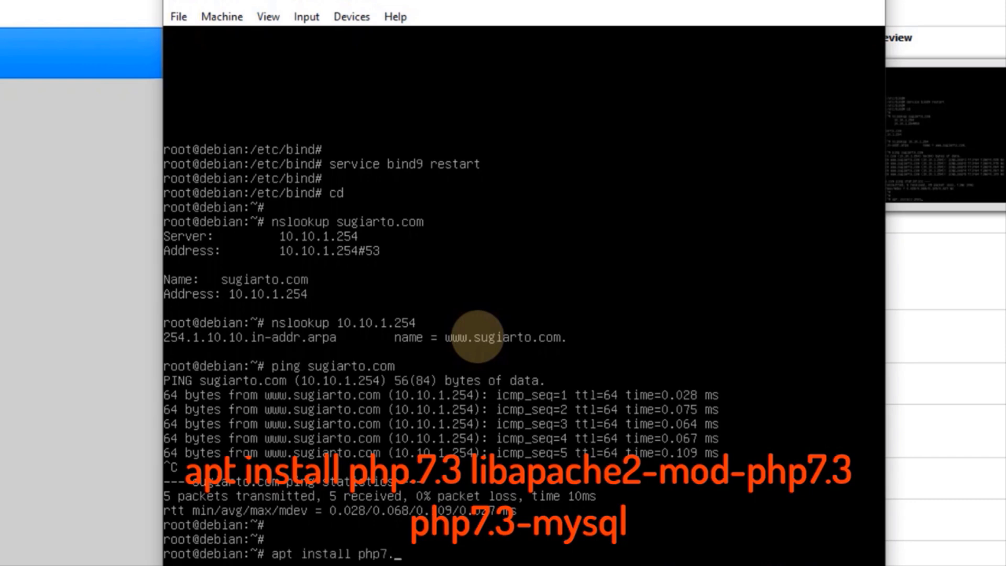
pyautogui.write('3 libapache2-mod-')
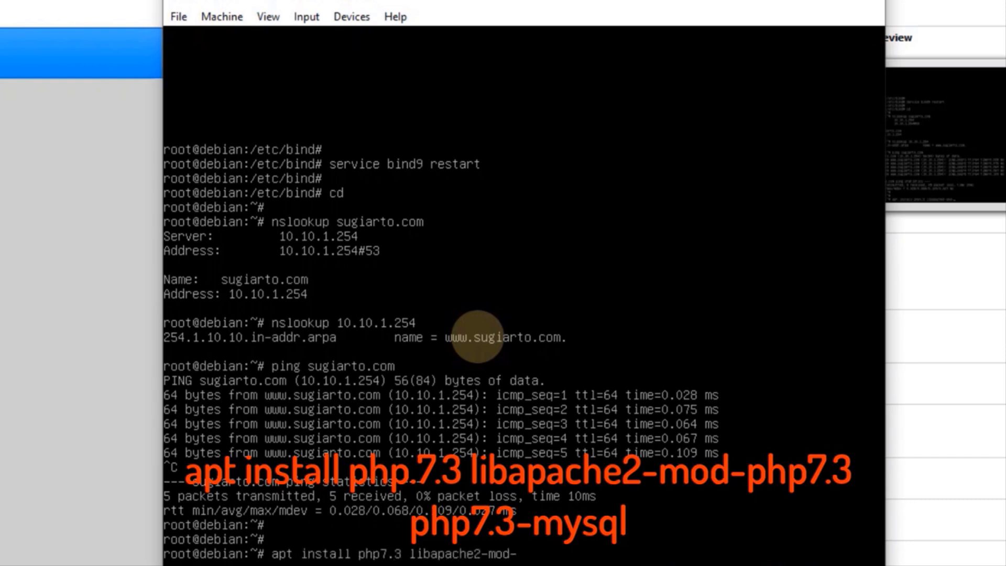
pyautogui.write('php7.3 php7.3')
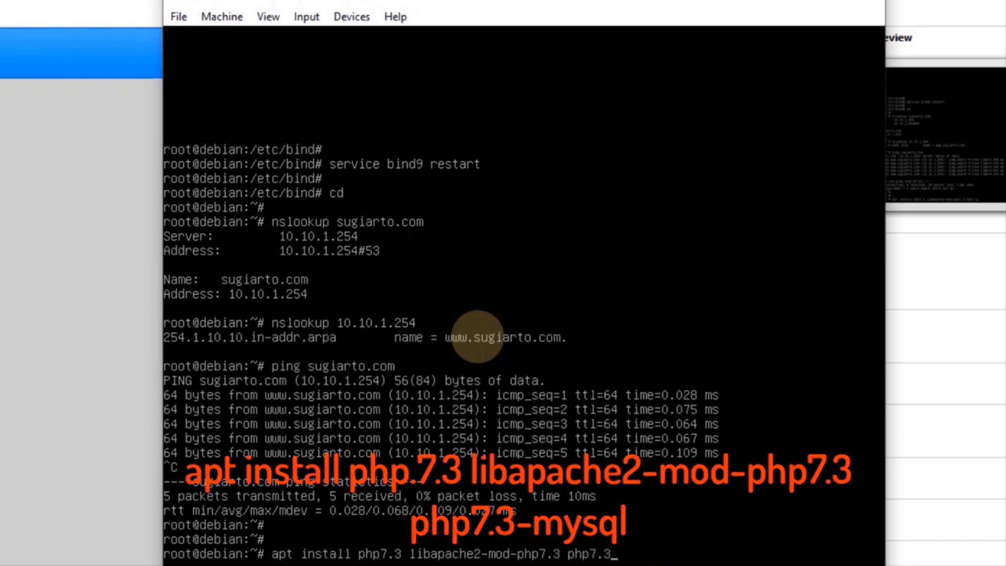
pyautogui.write('-mysql')
# Install php7.3, libapache2-mod-php7.3 and php7.3-mysql, approving the packages with y
pyautogui.press('Return')
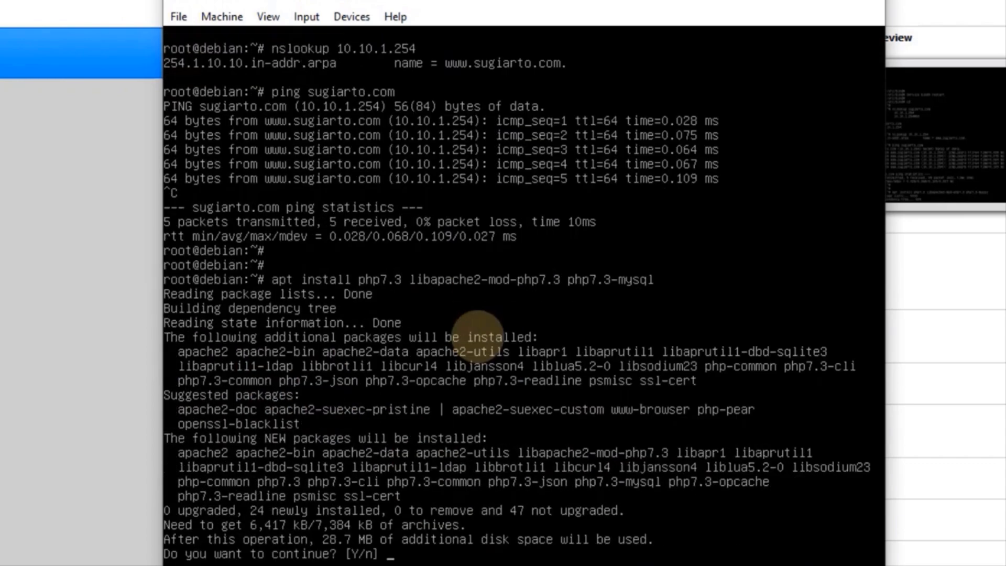
pyautogui.write('y')
pyautogui.press('Return')
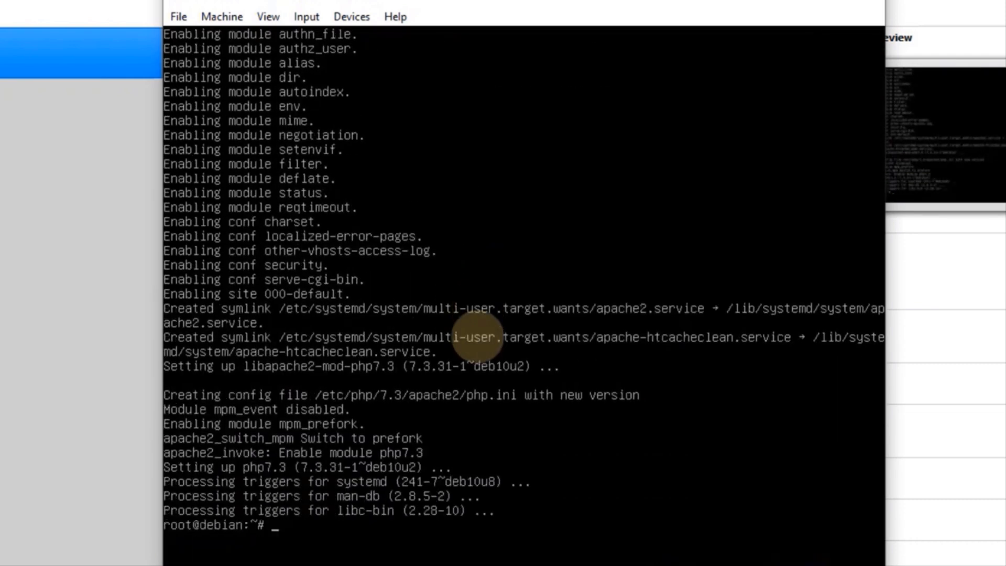
pyautogui.press('Return')
pyautogui.press('Return')
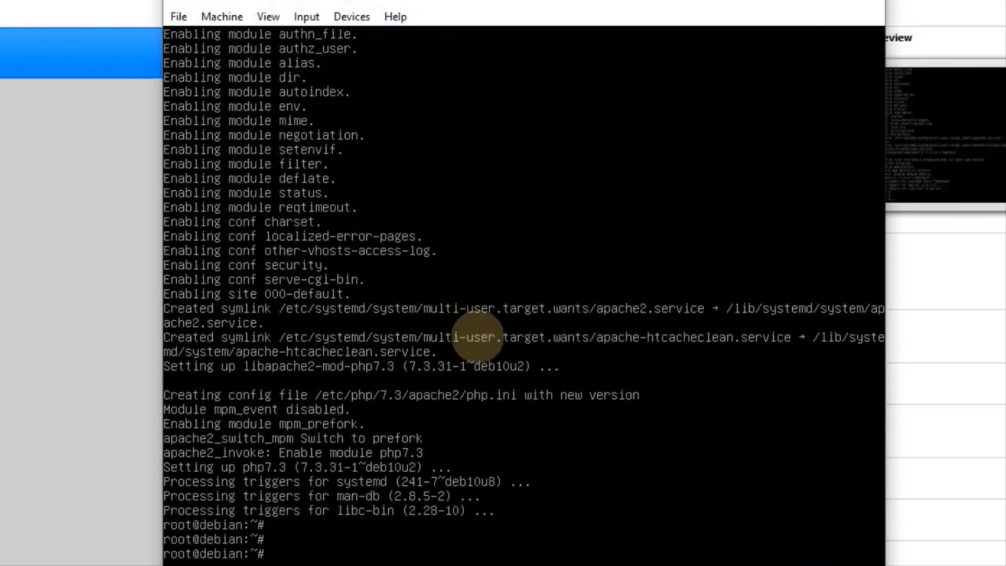
# Create a wordpress folder in /var/www/html and confirm it with ls
pyautogui.write('cd /var/www/')
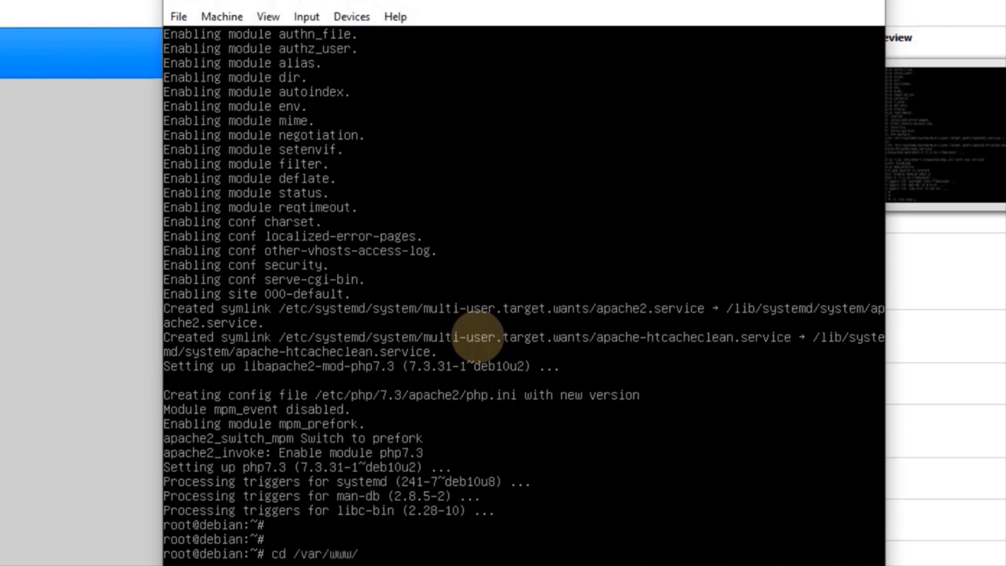
pyautogui.write('html/')
pyautogui.press('Return')
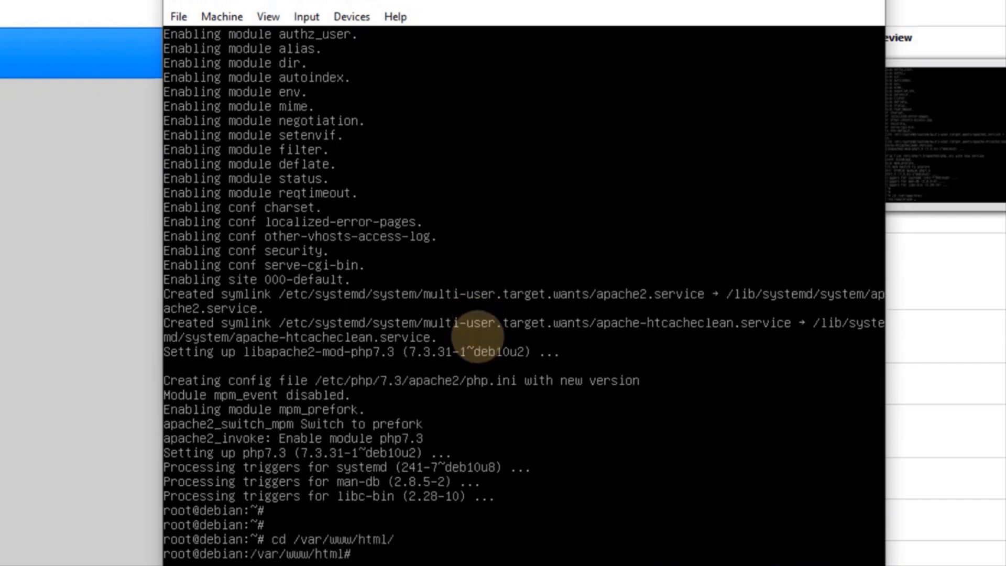
pyautogui.write('ls')
pyautogui.press('Return')
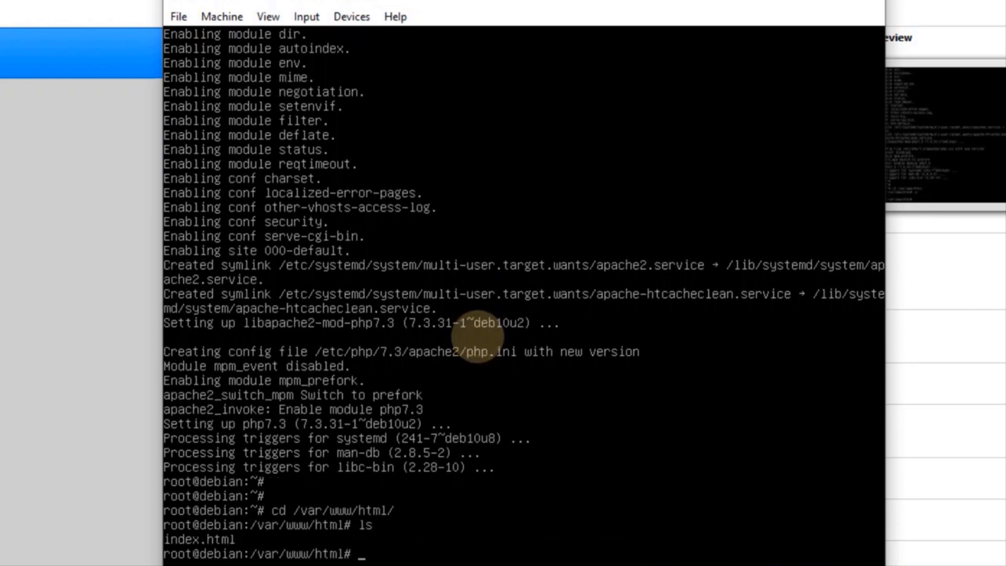
pyautogui.write('mkdir')
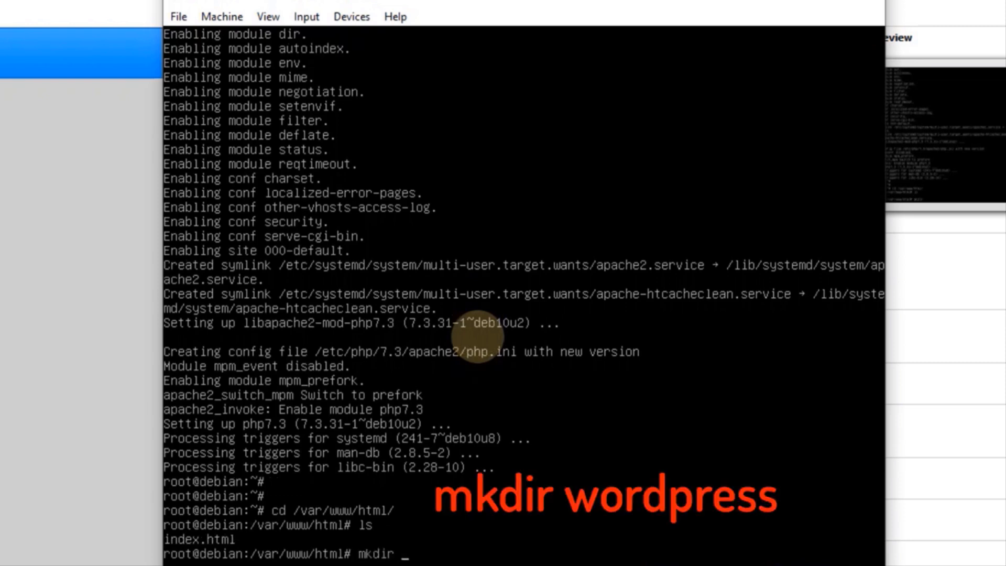
pyautogui.write(' wordpress')
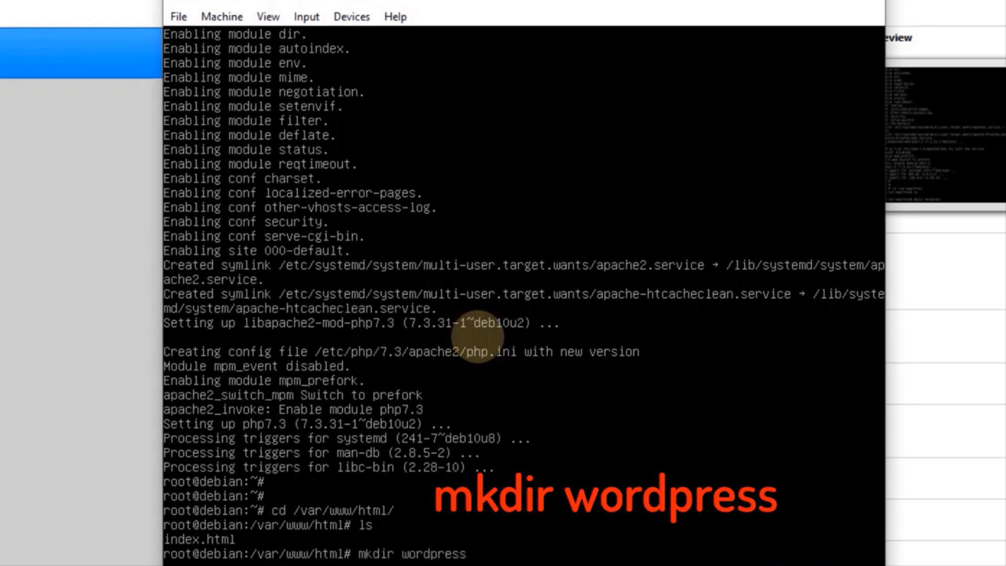
pyautogui.press('Return')
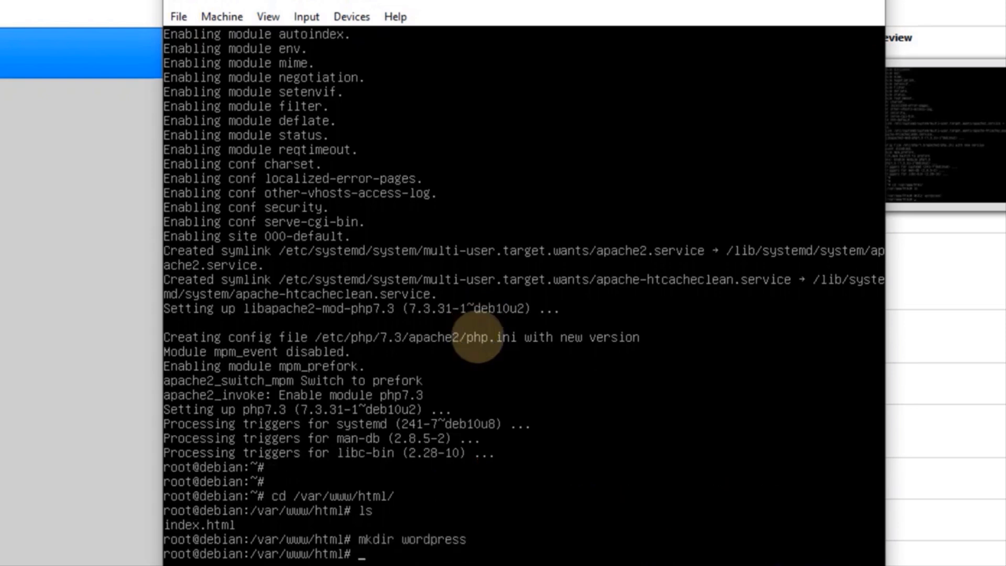
pyautogui.write('ls')
pyautogui.press('Return')
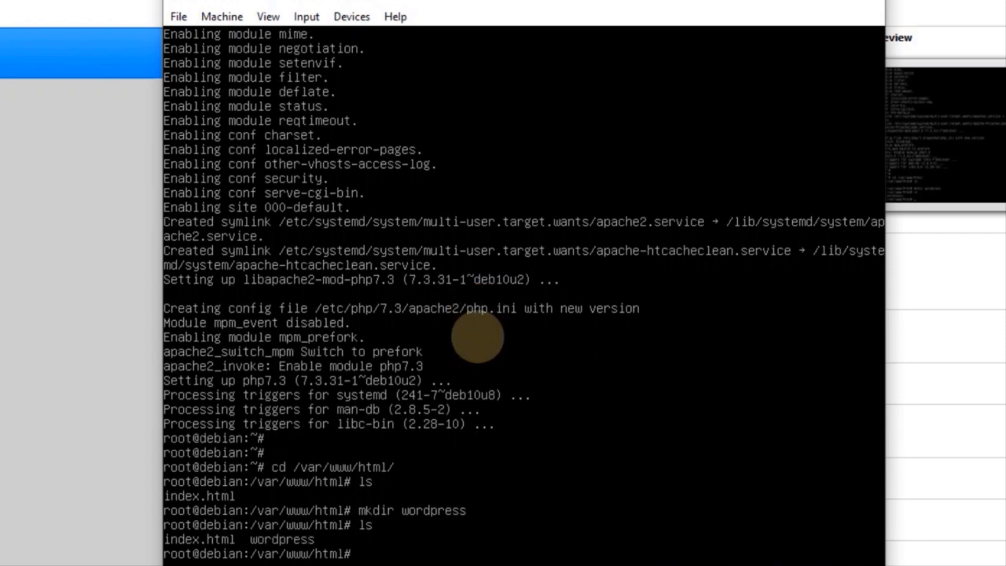
# Set the wordpress folder's permissions to 777 and return to root's home directory
pyautogui.write('chmod')
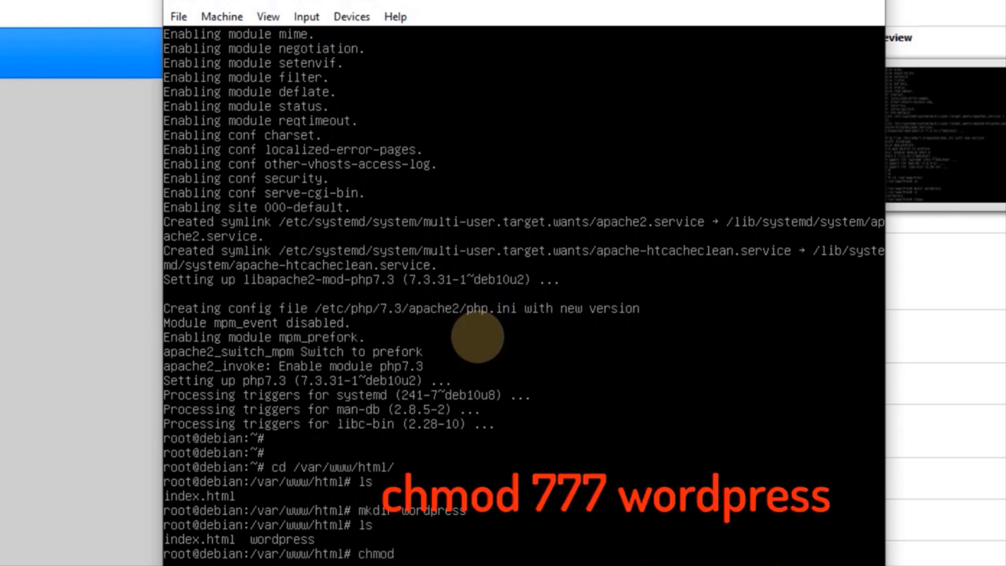
pyautogui.write(' 777 word')
pyautogui.press('Tab')
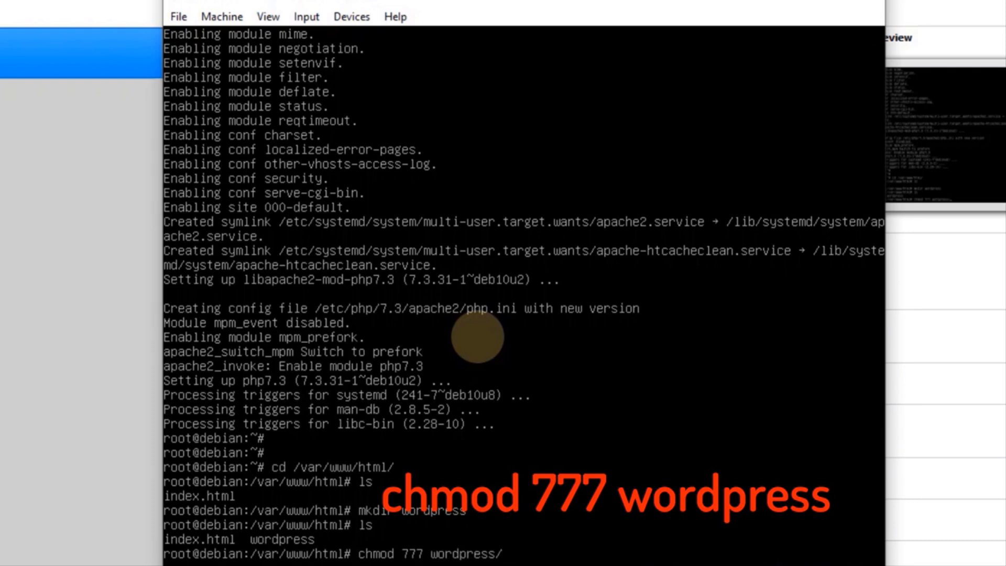
pyautogui.press('BackSpace')
pyautogui.press('Return')
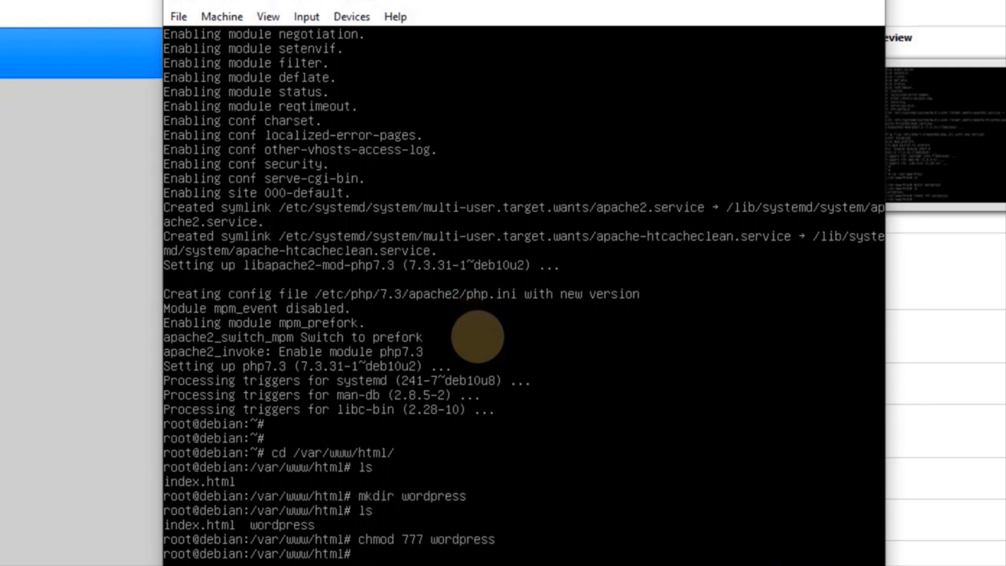
pyautogui.write('cd')
pyautogui.press('Return')
pyautogui.press('Return')
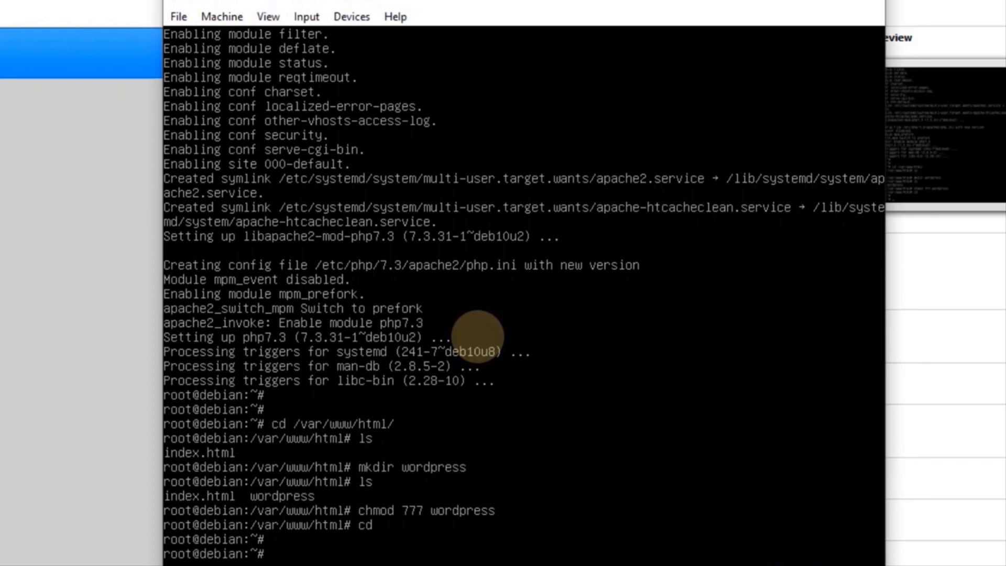
# Install the mariadb-server package with apt, approving the download with y
pyautogui.write('apt')
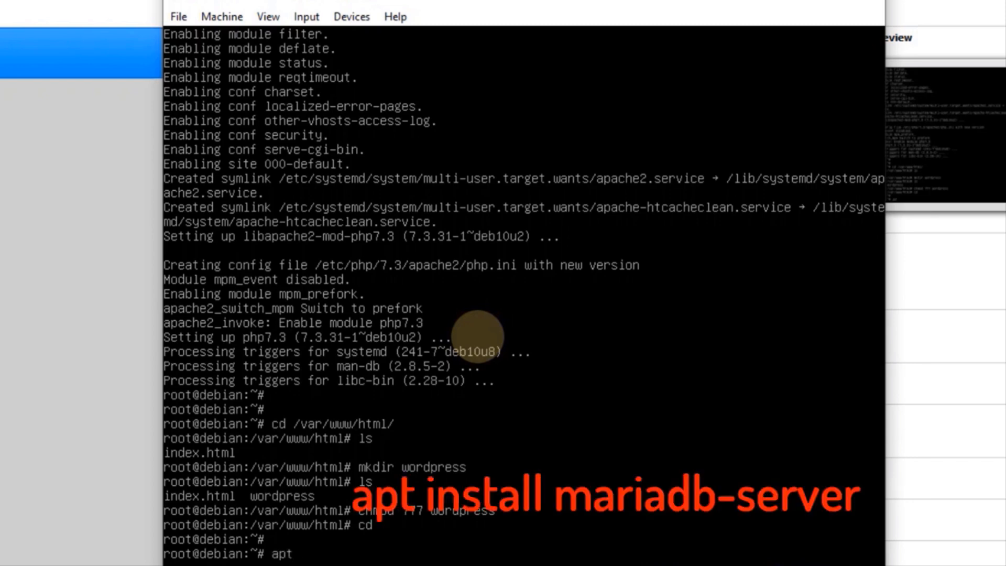
pyautogui.write(' install mariadb-')
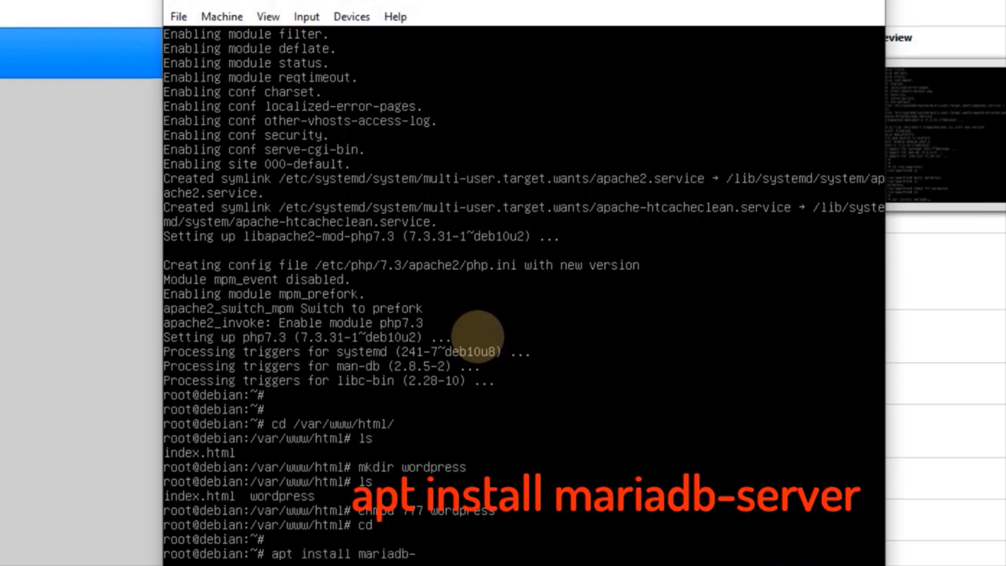
pyautogui.write('server')
pyautogui.press('Return')
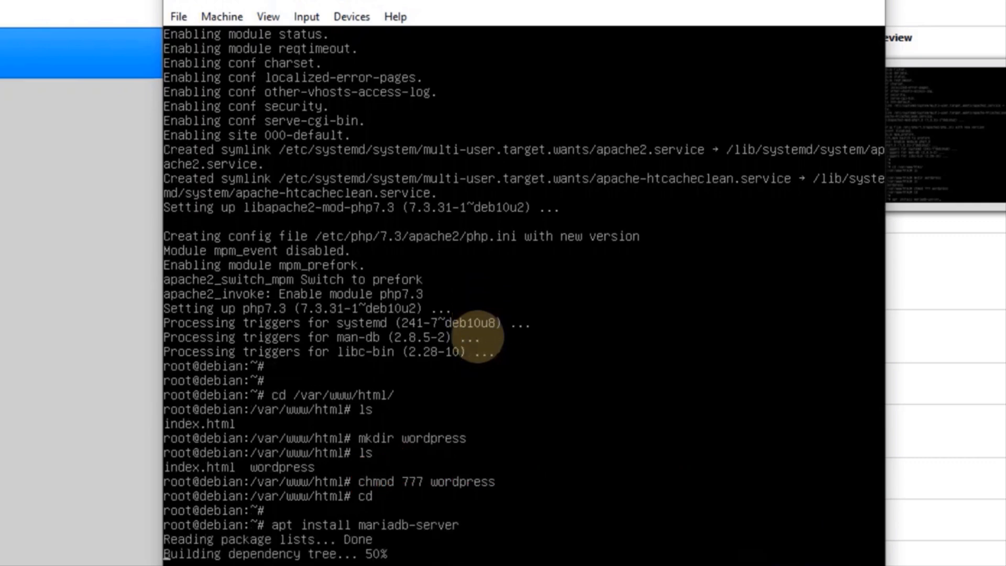
pyautogui.write('y')
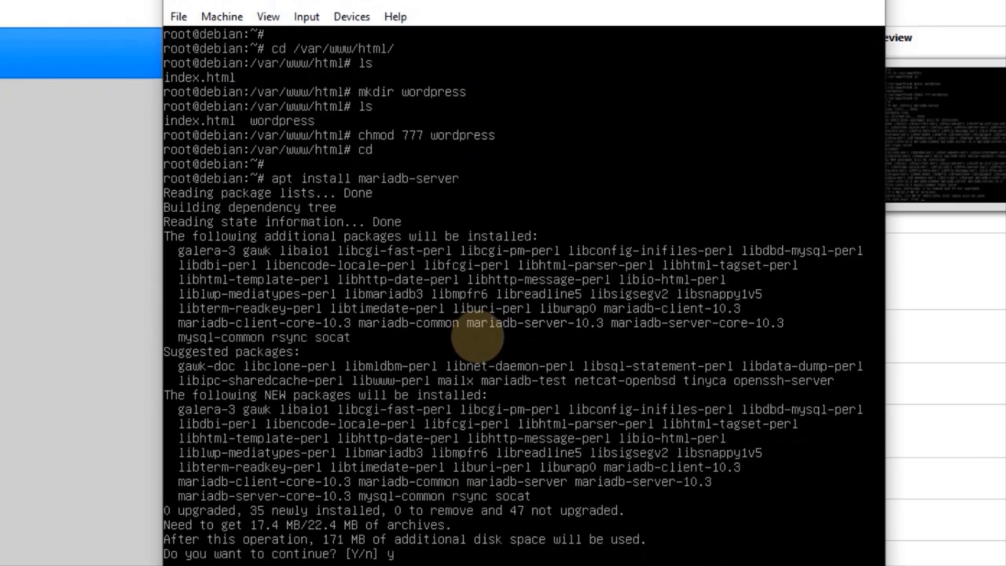
pyautogui.press('Return')
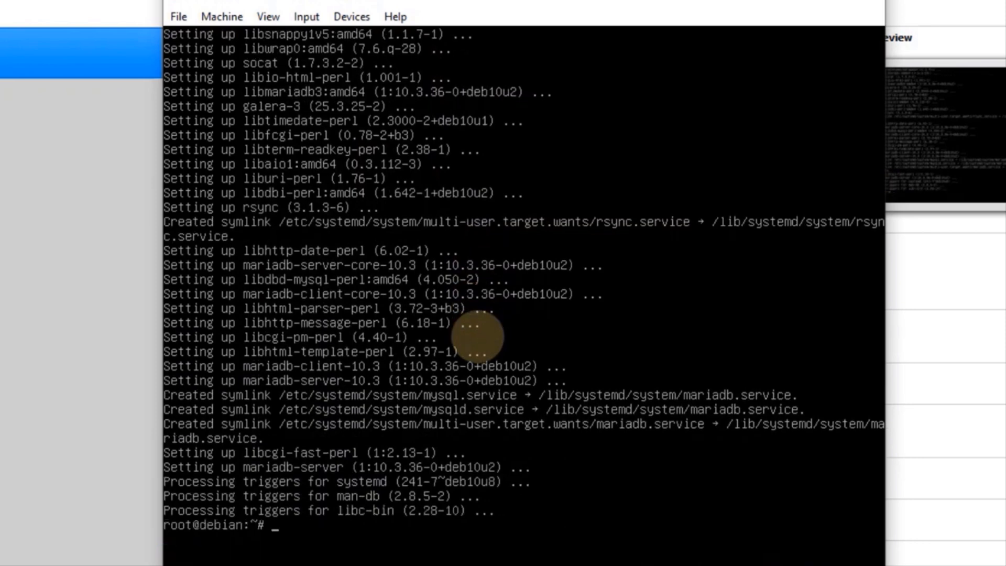
pyautogui.press('Return')
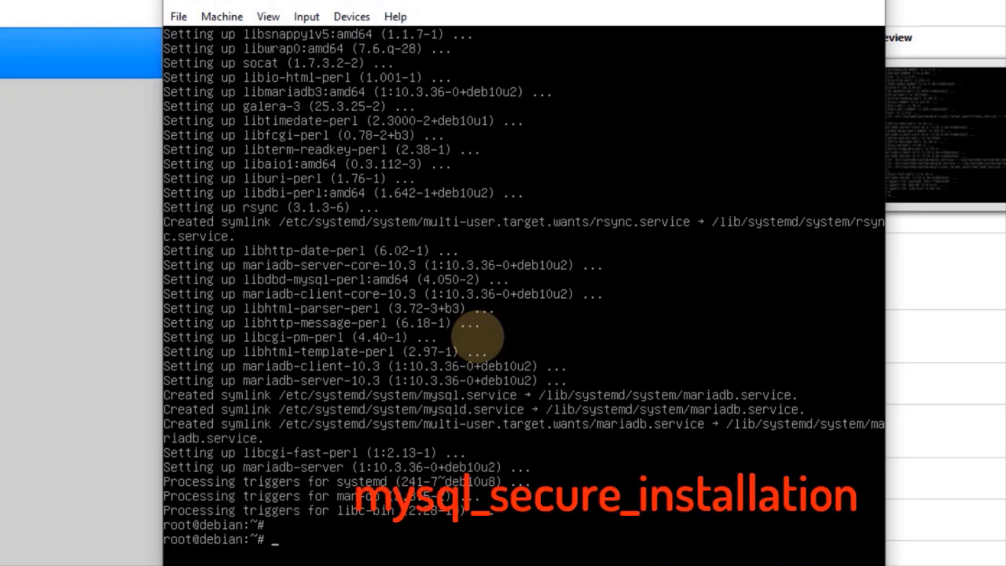
# Run mysql_secure_installation and set a new MariaDB root password, entered twice
pyautogui.write('mysql_secure_installation')
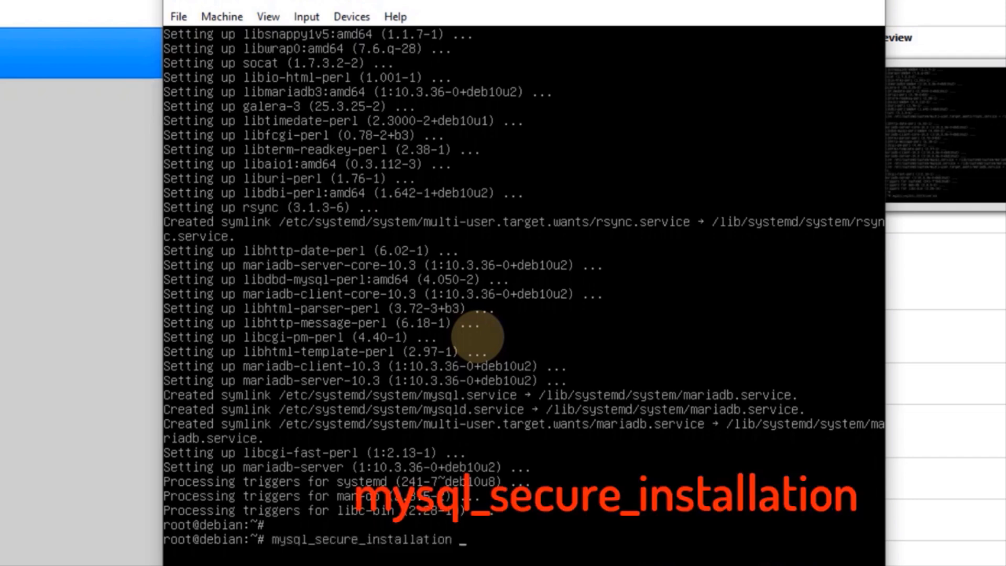
pyautogui.press('Return')
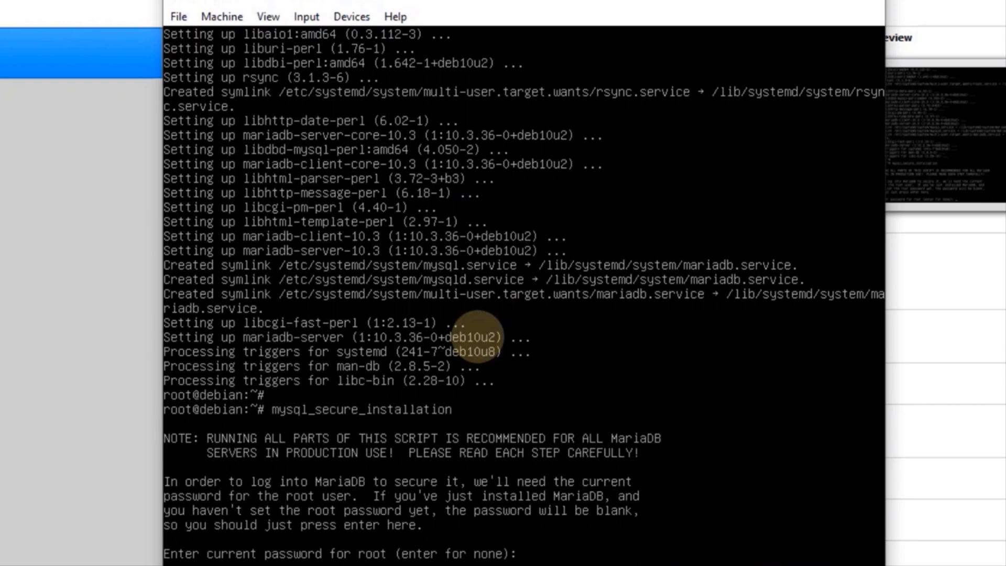
pyautogui.press('Return')
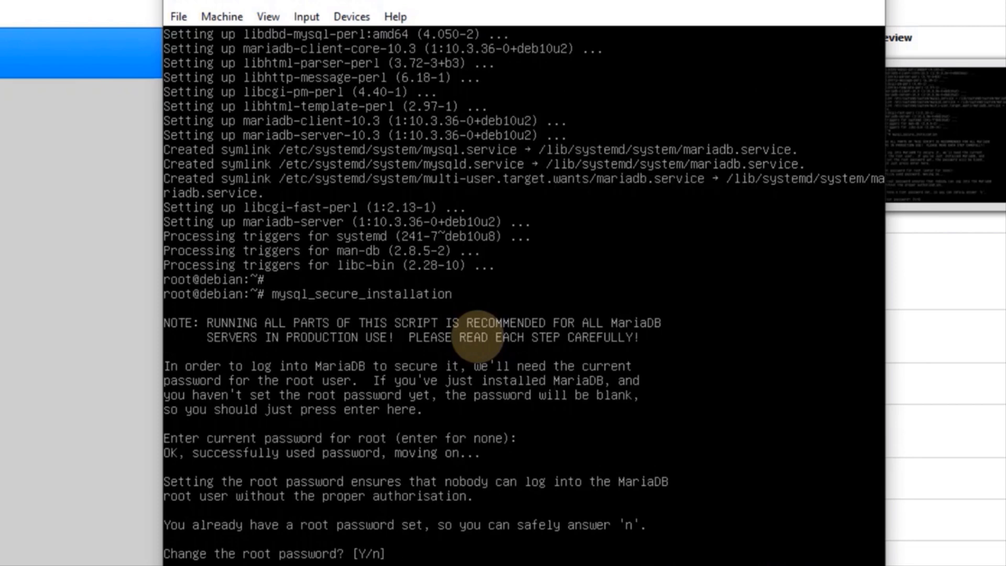
pyautogui.write('y')
pyautogui.press('Return')
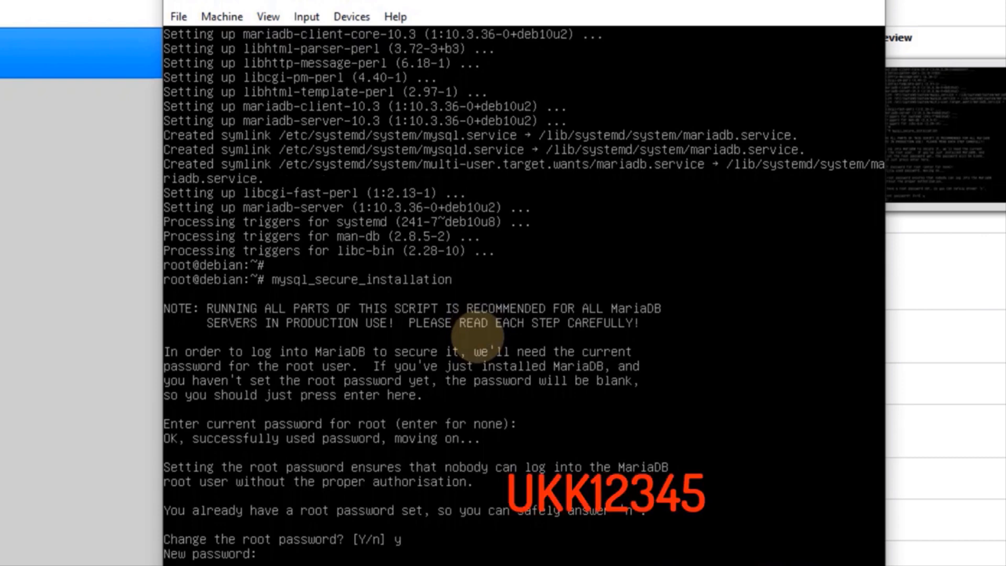
pyautogui.press('Return')
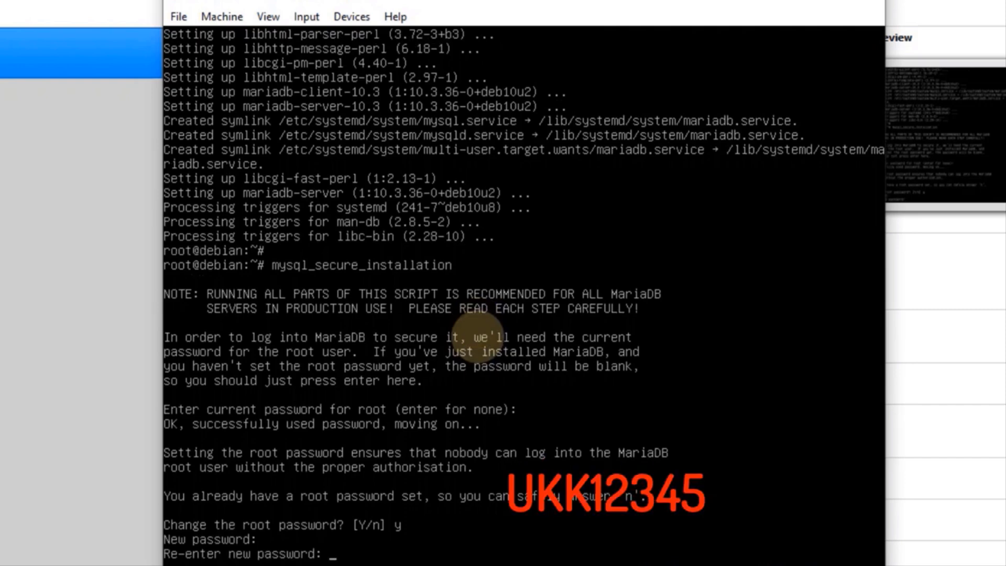
pyautogui.press('Return')
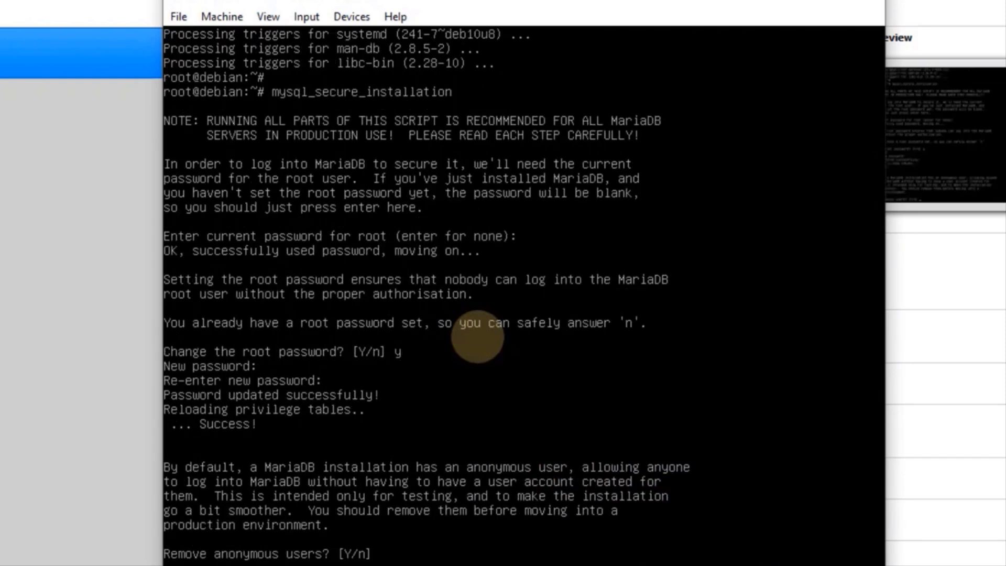
# Remove anonymous users and the test database, block remote root login, and reload privileges
pyautogui.write('y')
pyautogui.press('Return')
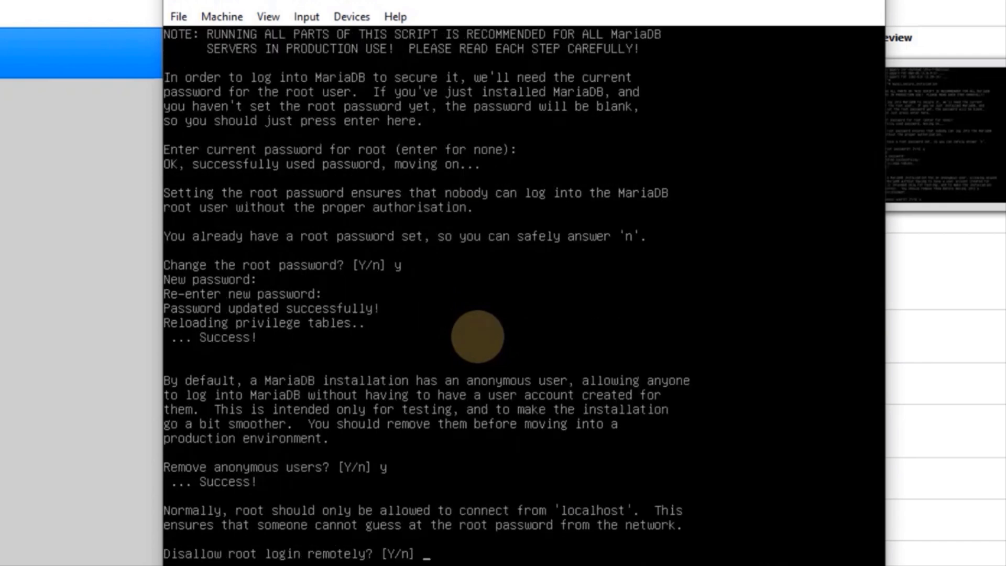
pyautogui.write('y')
pyautogui.press('Return')
pyautogui.write('y')
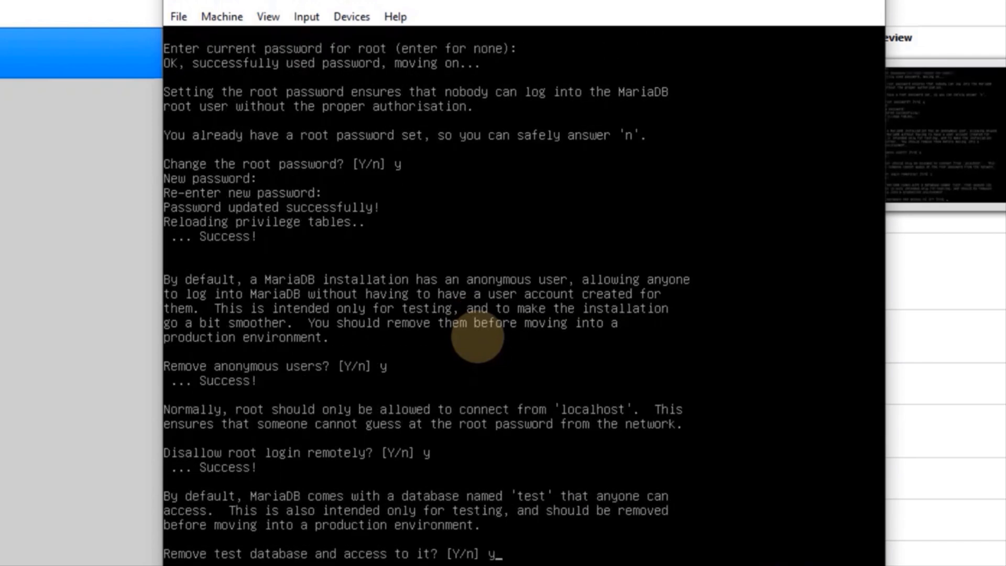
pyautogui.press('Return')
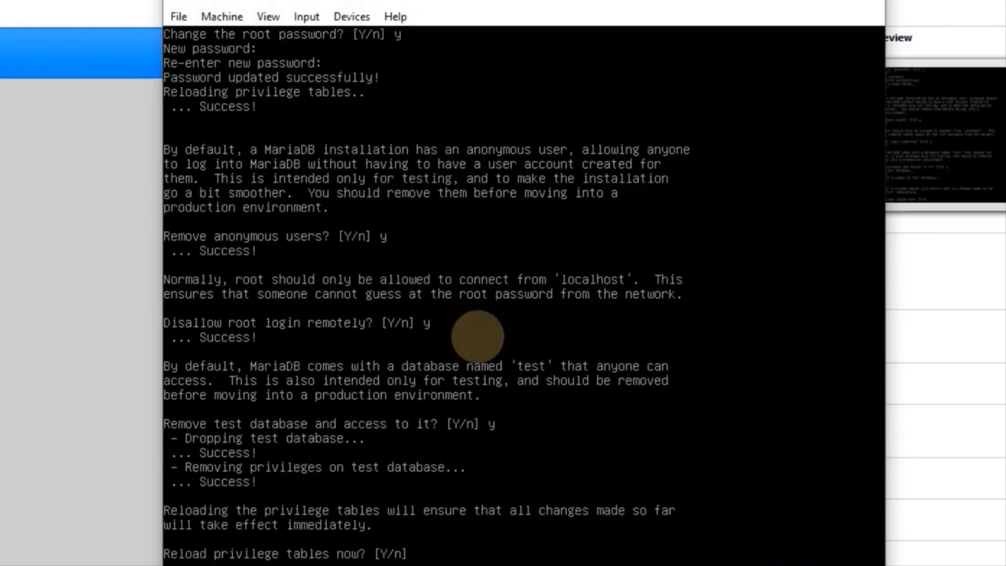
pyautogui.write('y')
pyautogui.press('Return')
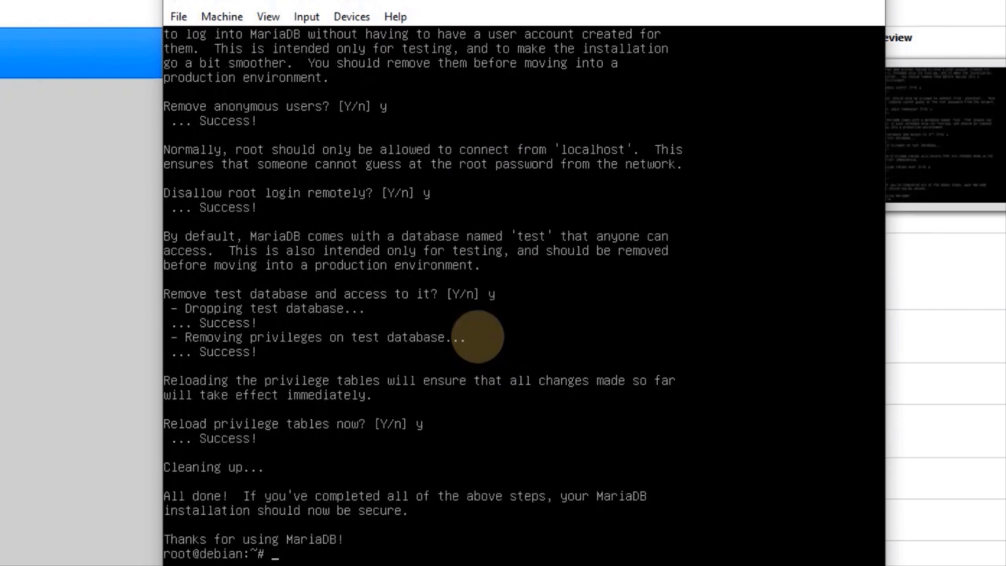
pyautogui.press('Return')
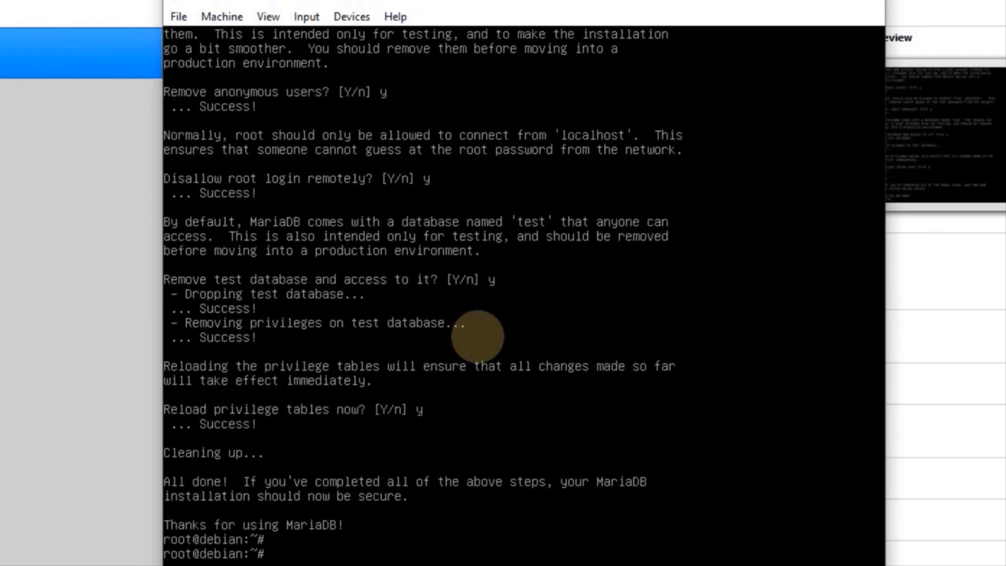
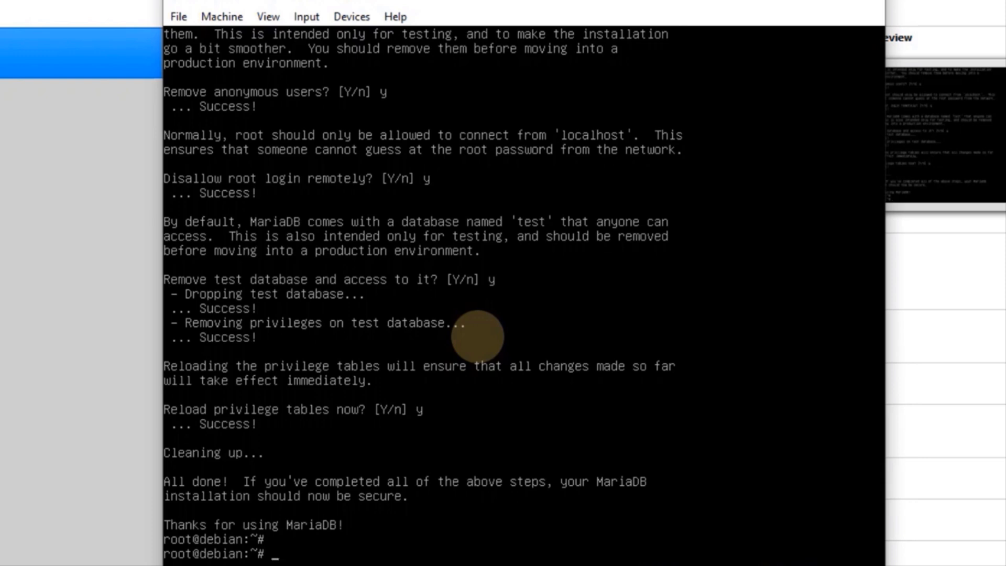
# Log into the MariaDB monitor as root with mysql -u root -p and the root password
pyautogui.write('mysql -')
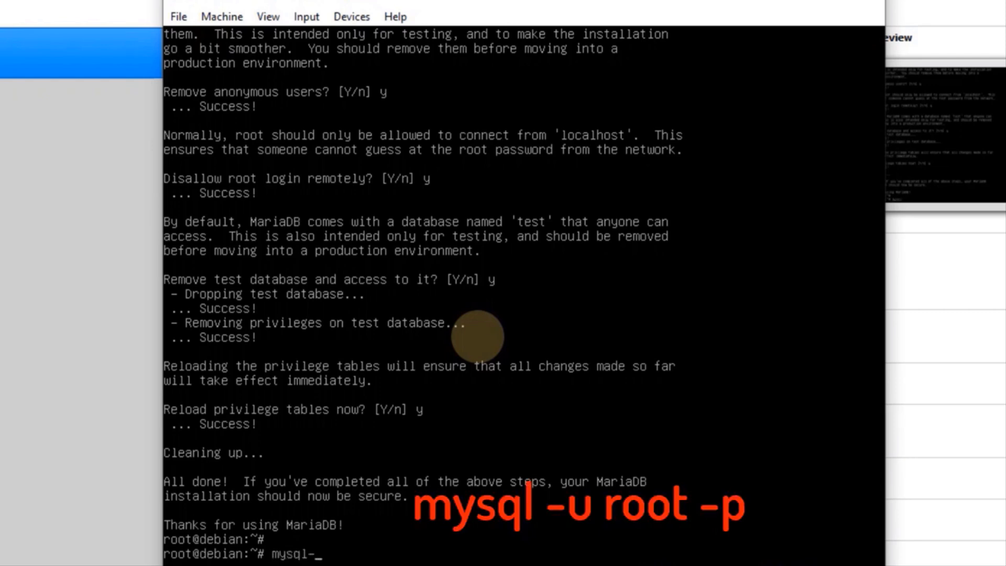
pyautogui.press('BackSpace')
pyautogui.write('-u root -p')
pyautogui.press('Return')
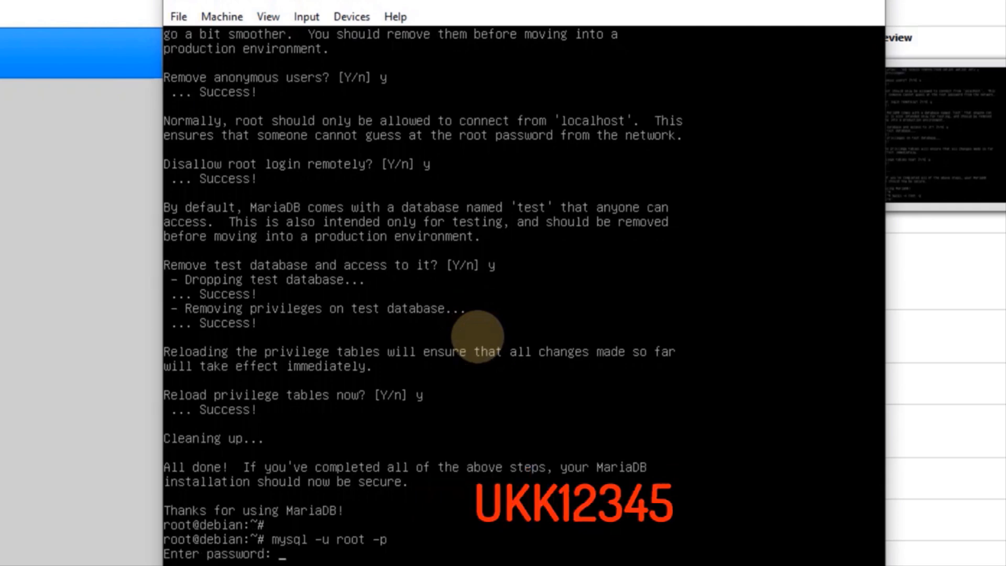
pyautogui.write('UKK12345')
pyautogui.press('Return')
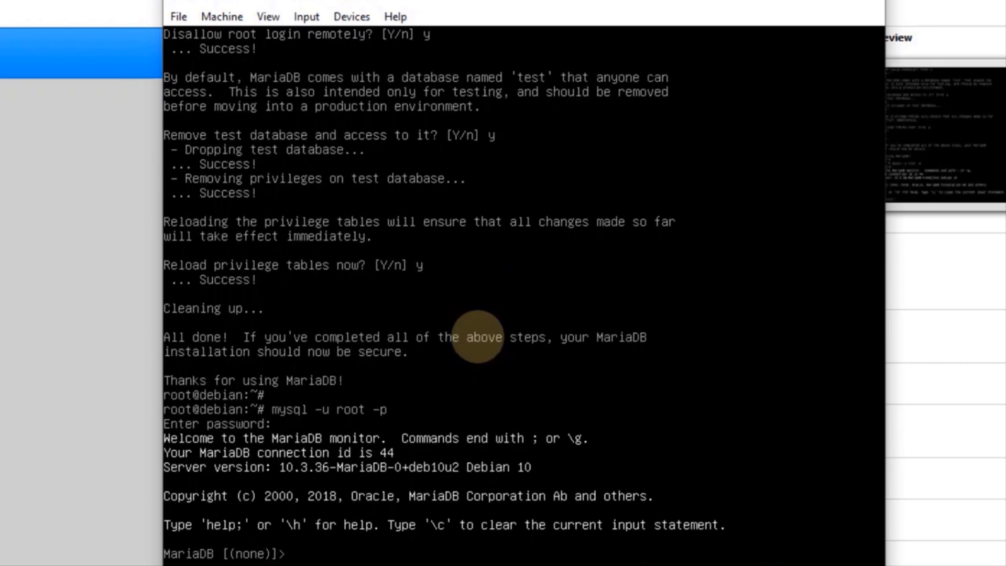
# Create the wordpress database, then begin the create-user statement for the site's localhost user
pyautogui.write('cre')
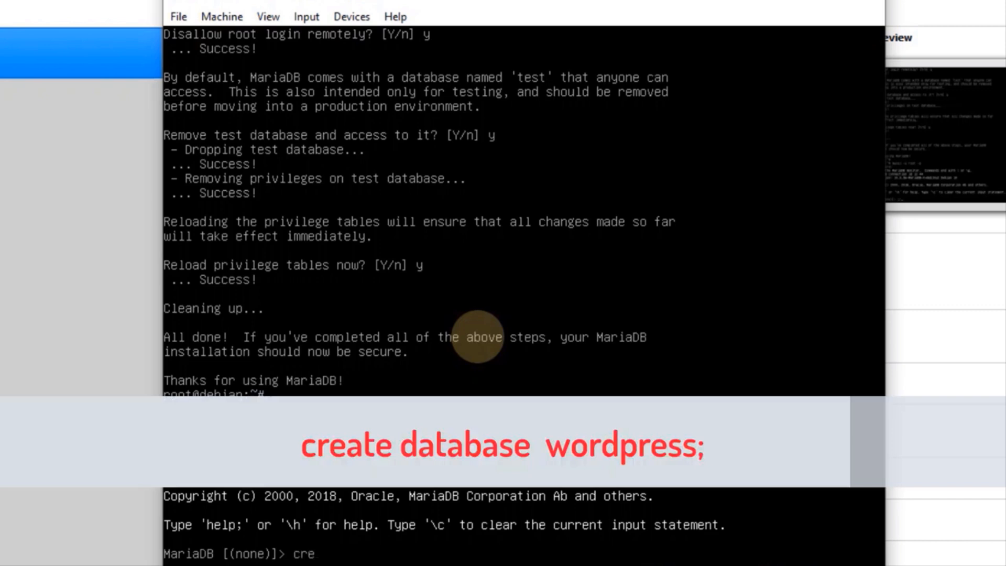
pyautogui.write('ate database')
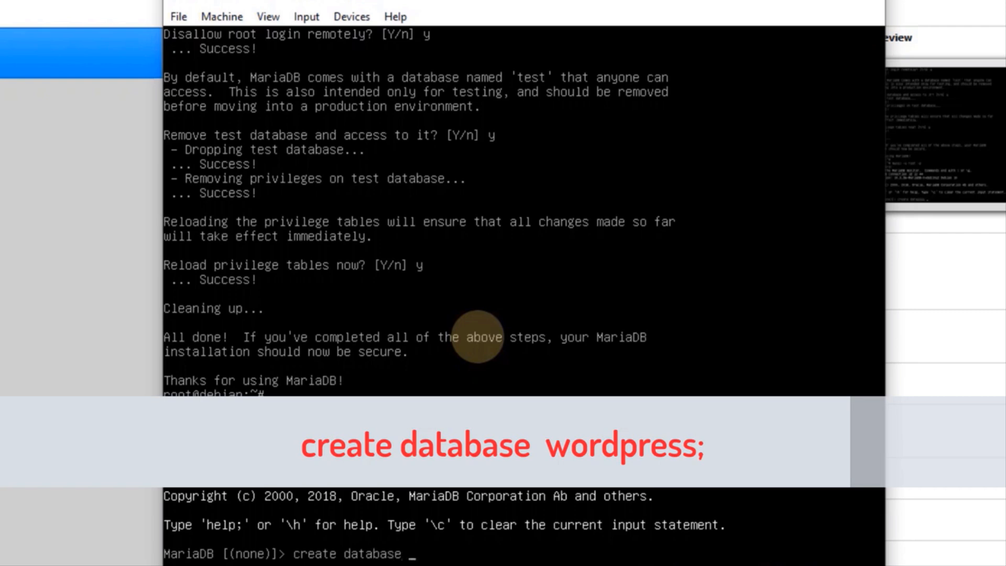
pyautogui.write(' wordpre')
pyautogui.write('ss')
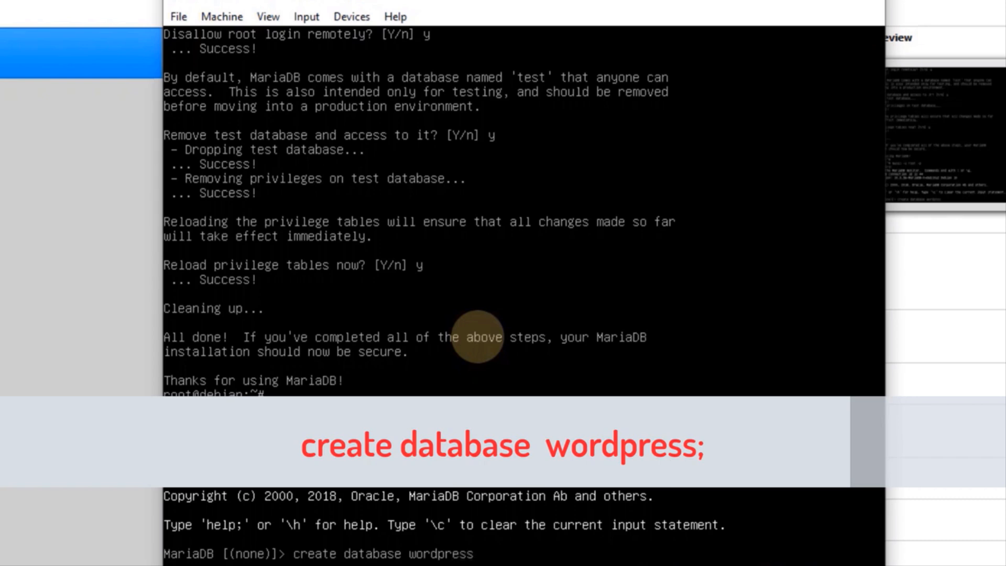
pyautogui.write(';')
pyautogui.press('Return')
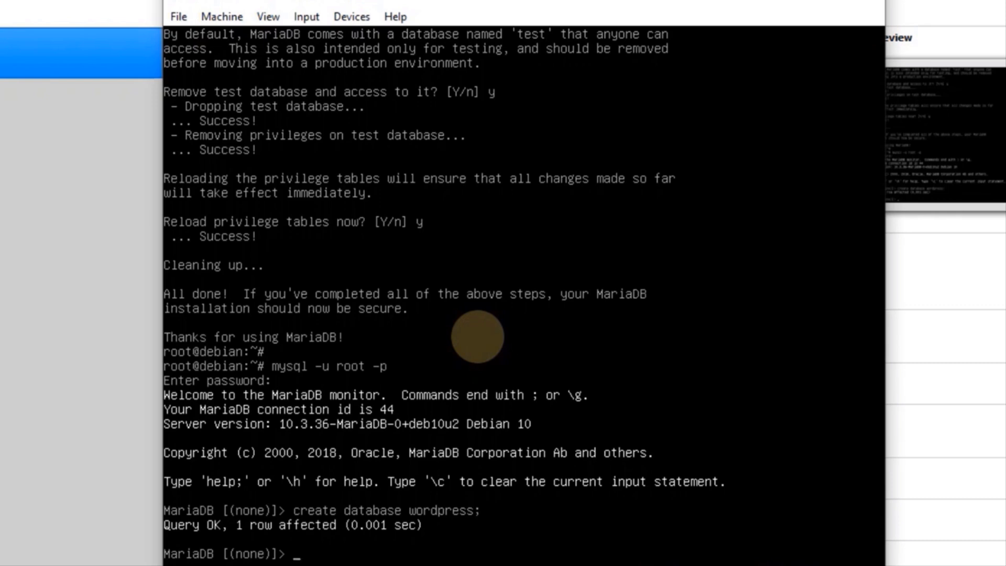
pyautogui.write('create')
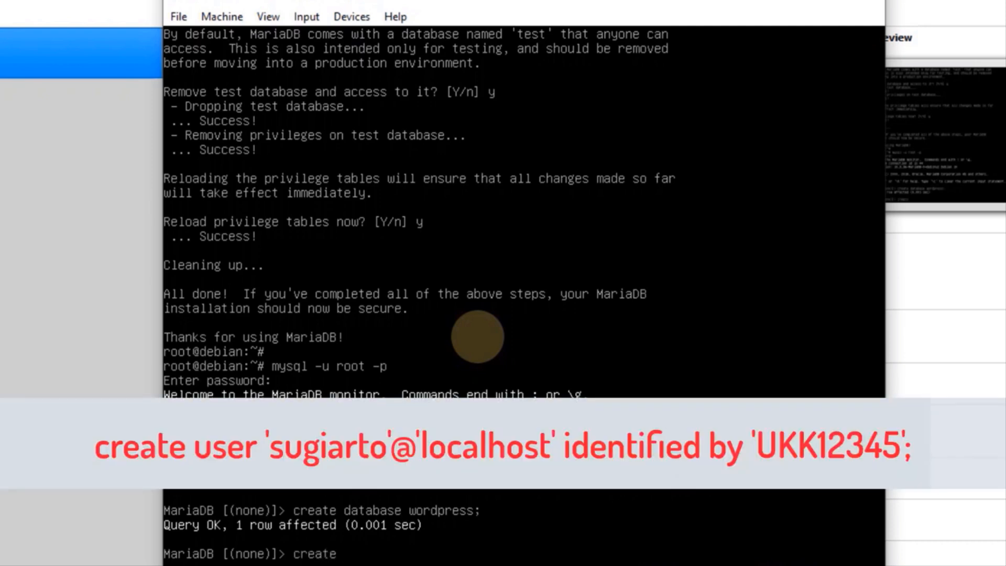
pyautogui.write(" user 'sugiarto")
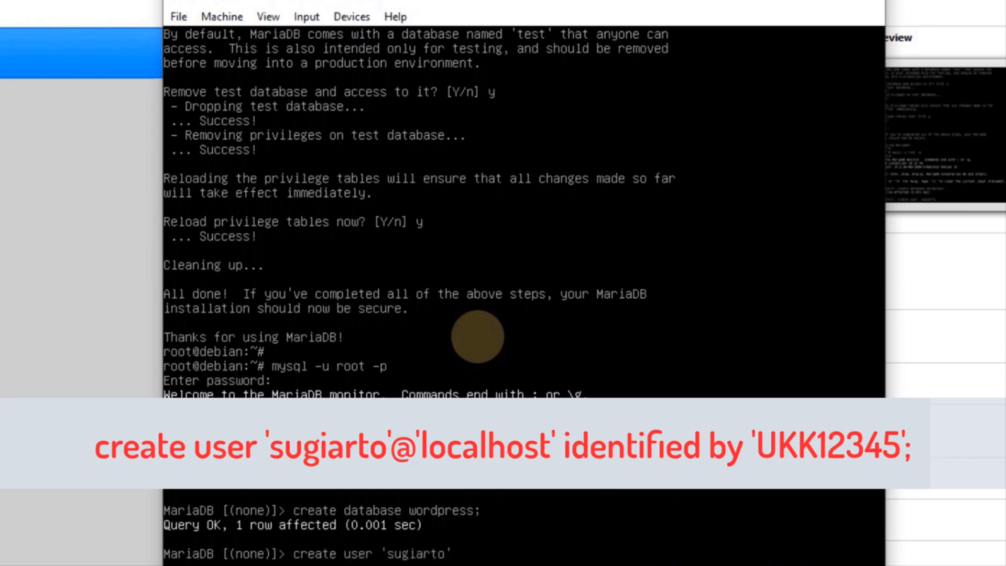
pyautogui.write("'@'localhost")
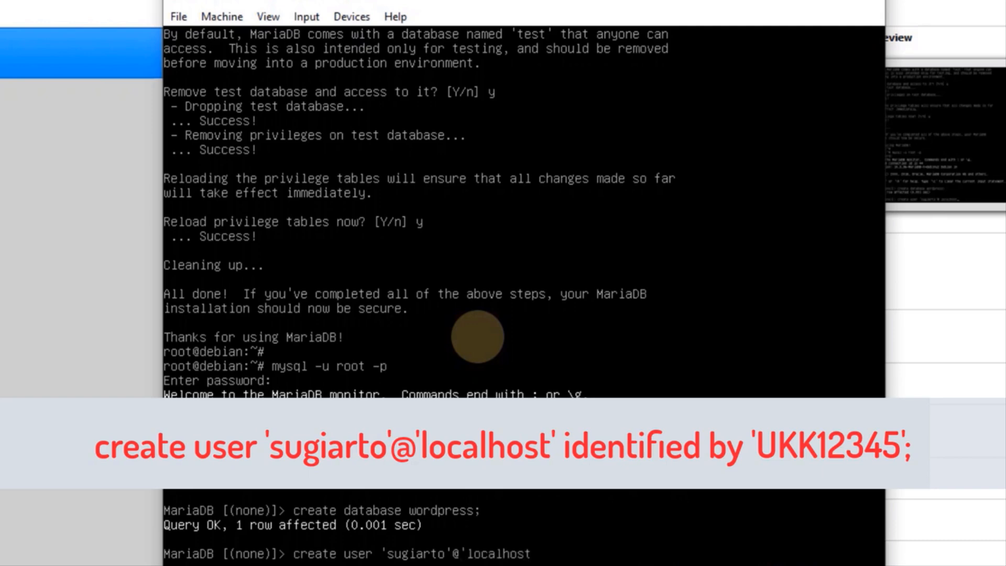
pyautogui.write("' identified b")
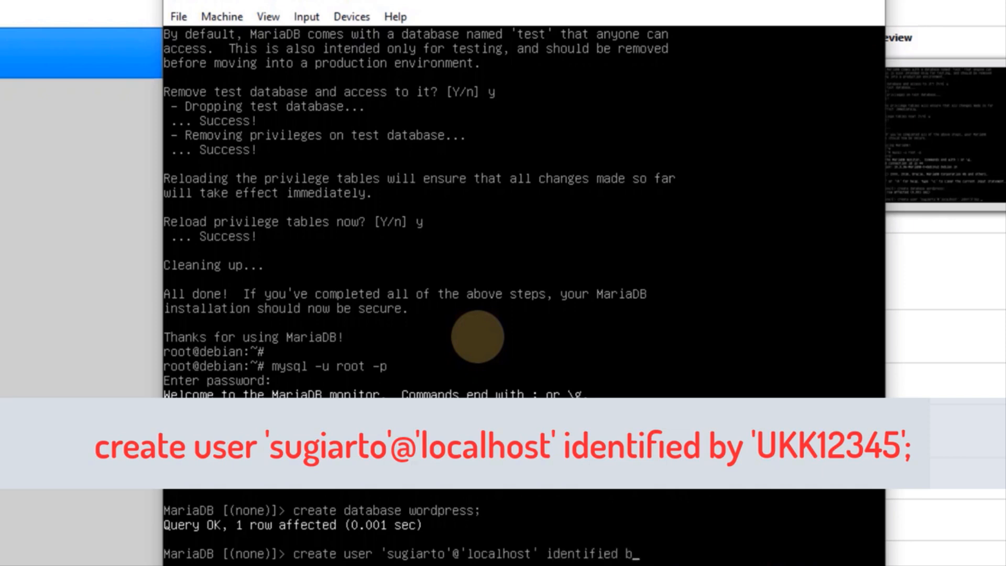
pyautogui.write("y 'UKK12345")
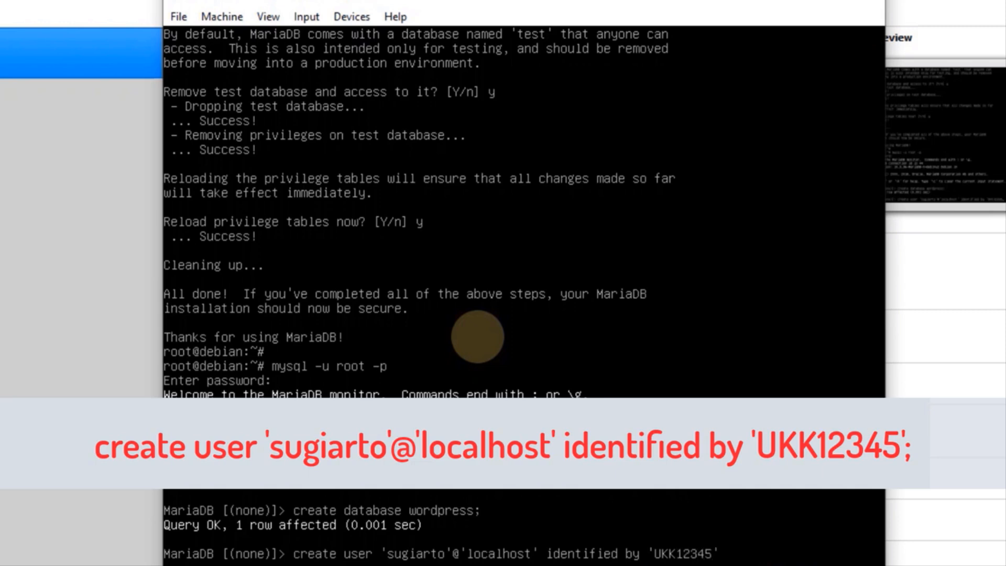
pyautogui.write("'")
# Submit the create-user statement so the password-protected localhost account is created
pyautogui.press('Return')
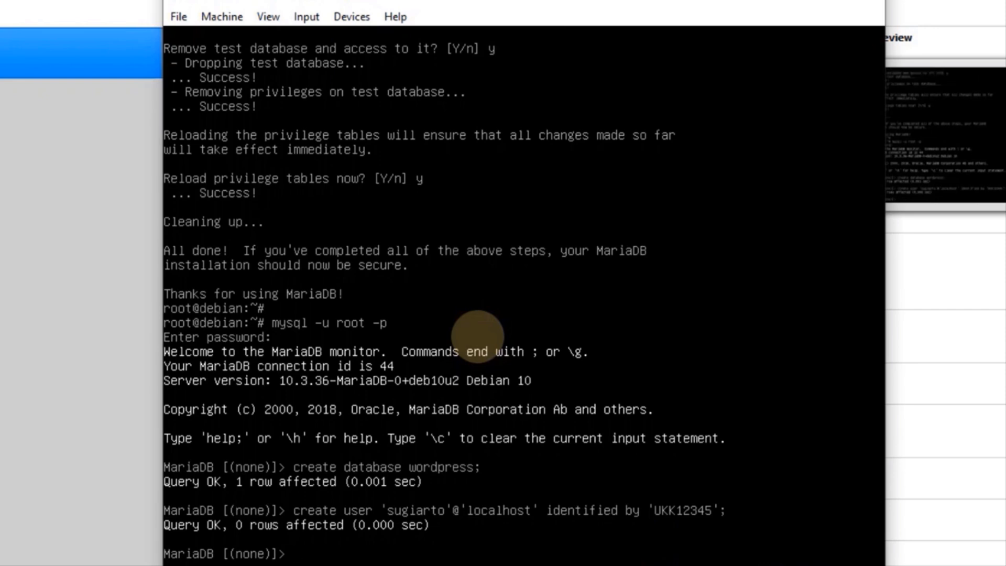
# Grant the new localhost user all privileges on *.*, flush privileges, and quit MariaDB
pyautogui.write('gran')
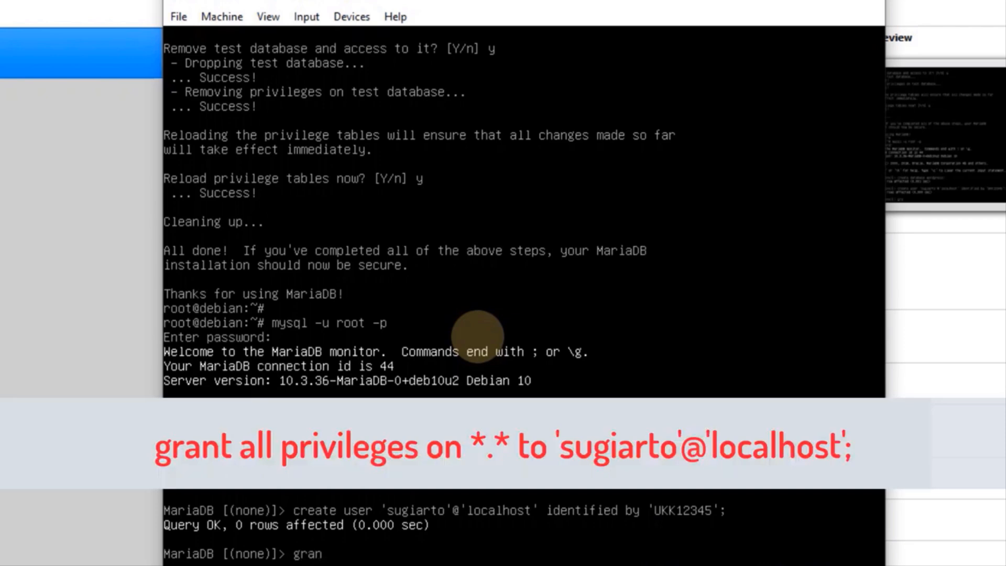
pyautogui.write('t all privileges')
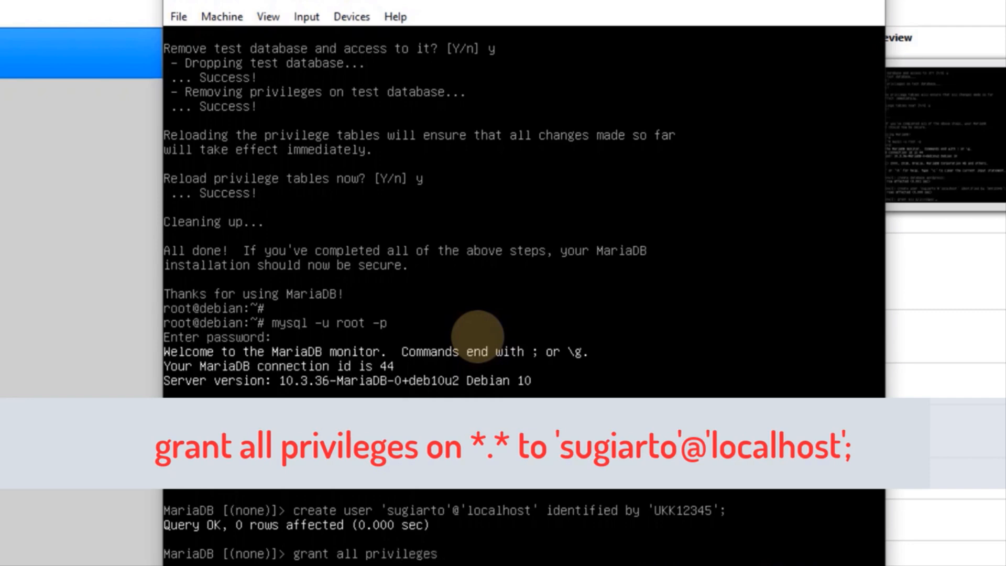
pyautogui.write(" on *.* to 'sugiarto")
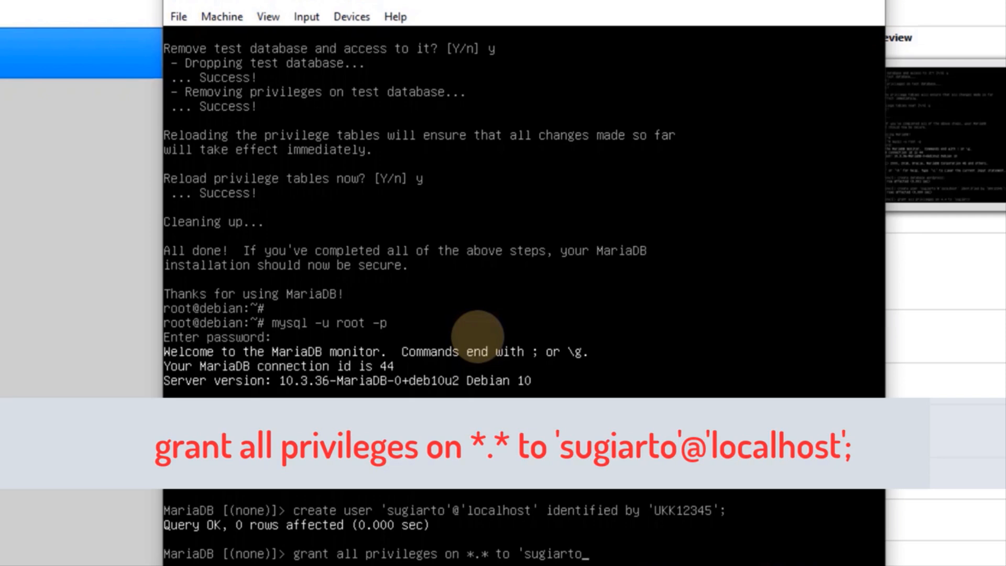
pyautogui.write("'@'localhost")
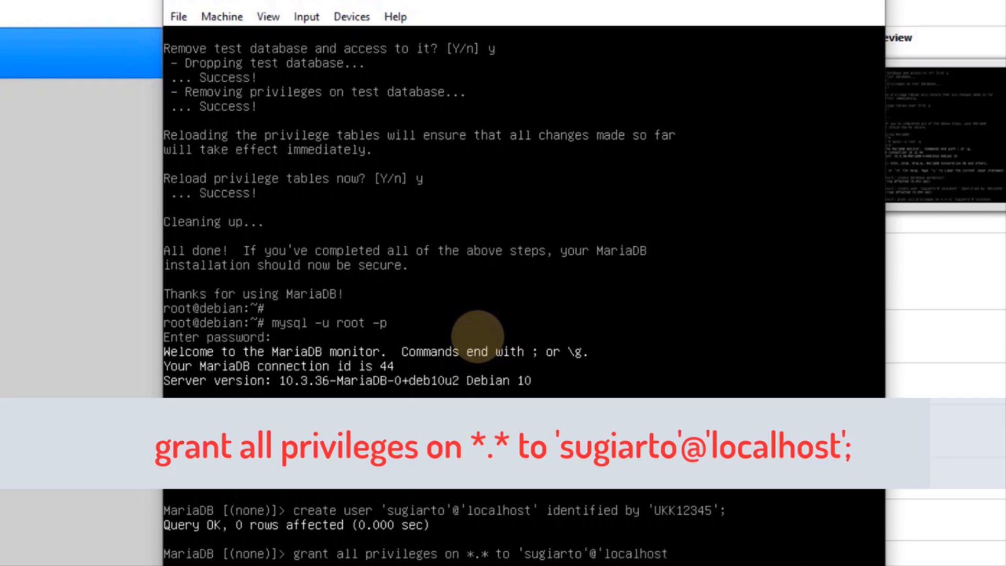
pyautogui.write("';")
pyautogui.press('Return')
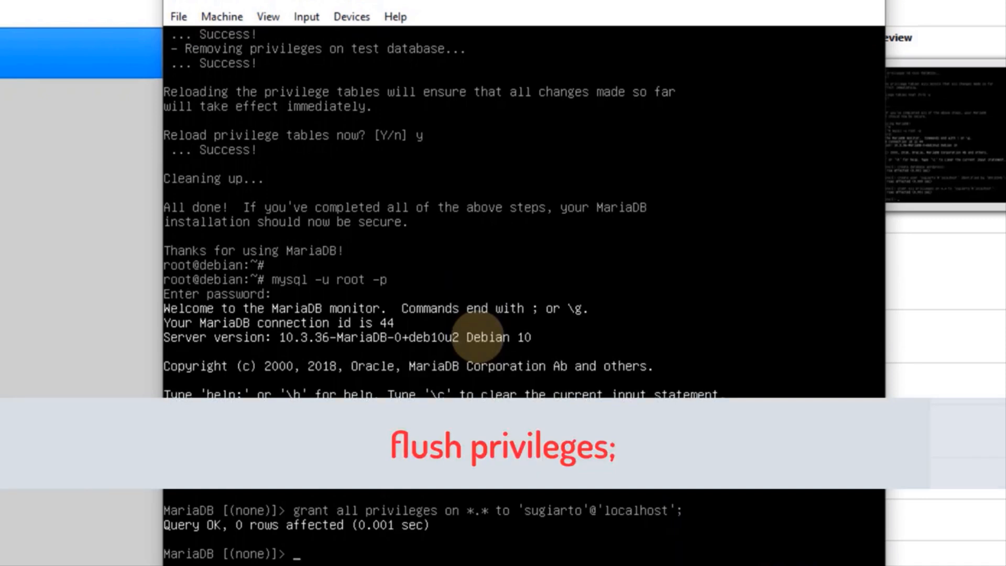
pyautogui.write('flush privil')
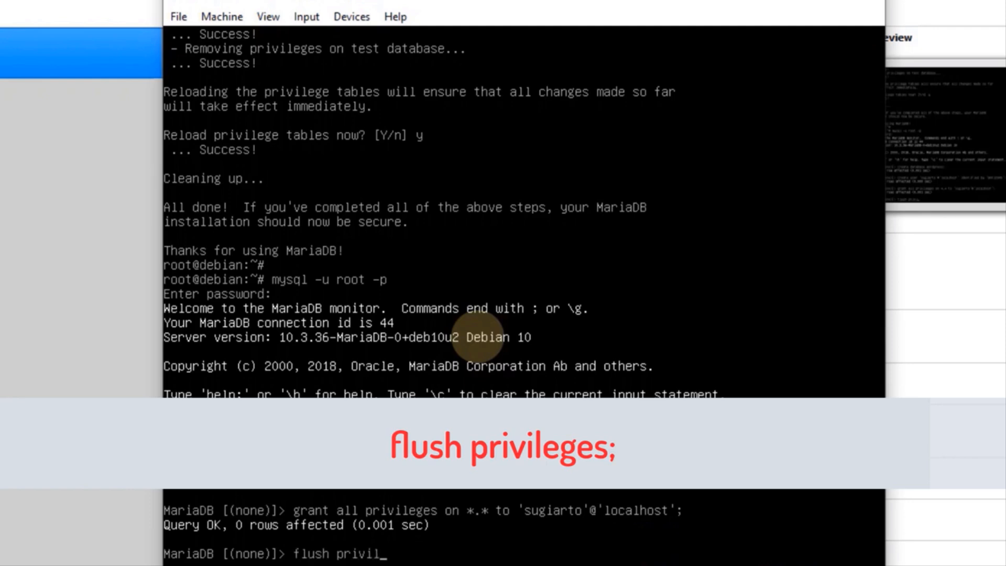
pyautogui.write('eges;')
pyautogui.press('Return')
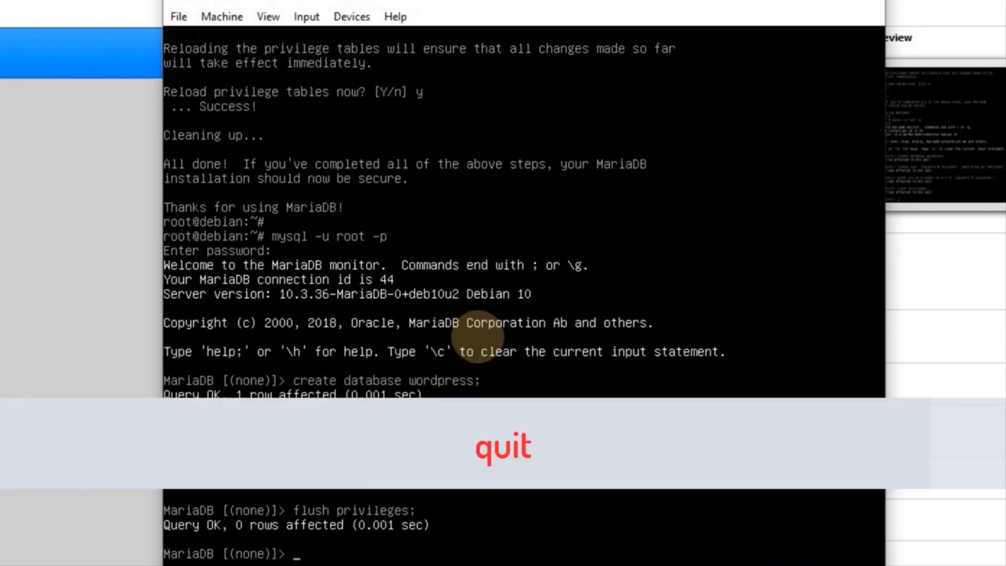
pyautogui.write('quit')
pyautogui.press('Return')
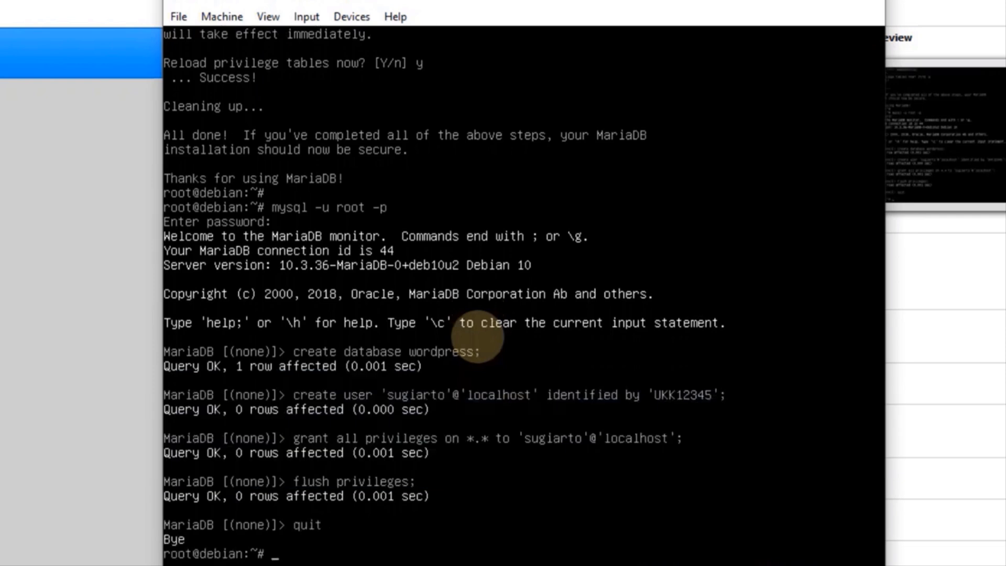
pyautogui.press('Return')
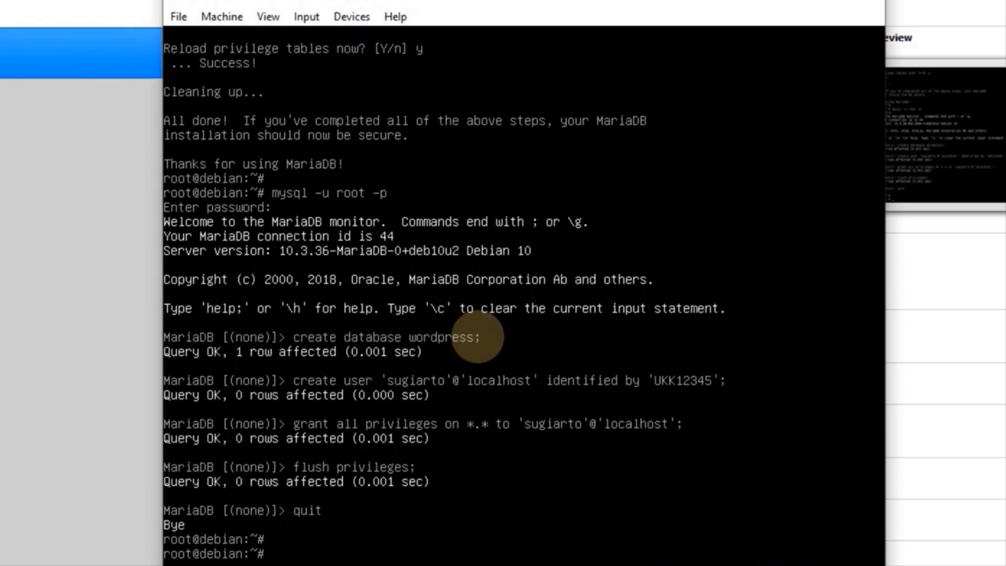
pyautogui.press('Return')
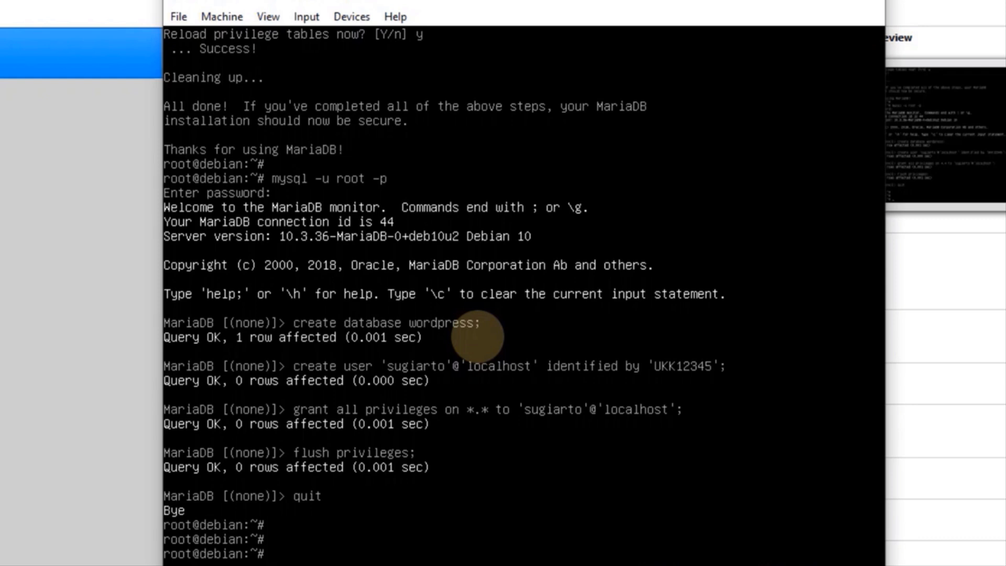
# Install the ssh package with apt install ssh, confirming with y
pyautogui.write('apt')
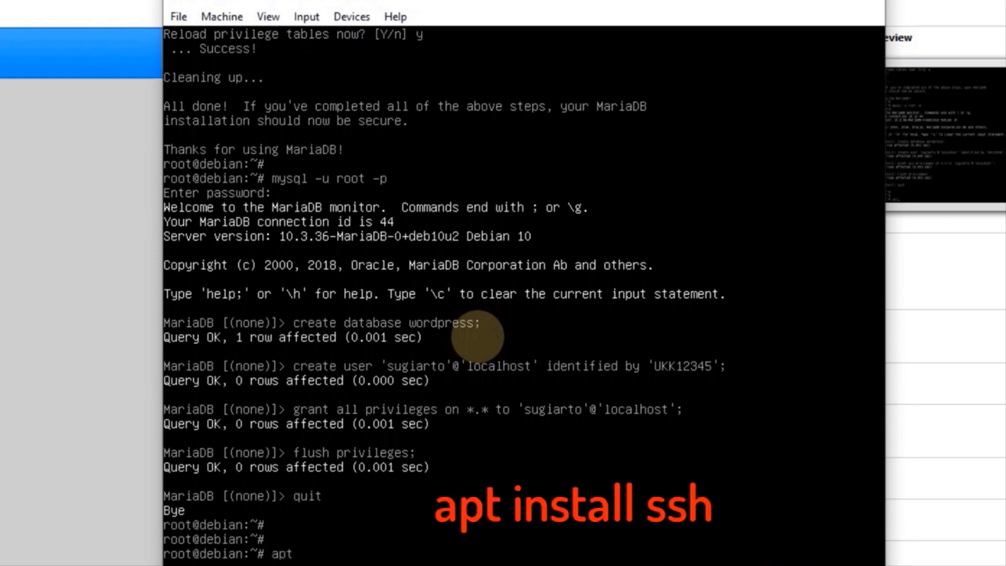
pyautogui.write(' install ssh')
pyautogui.press('Return')
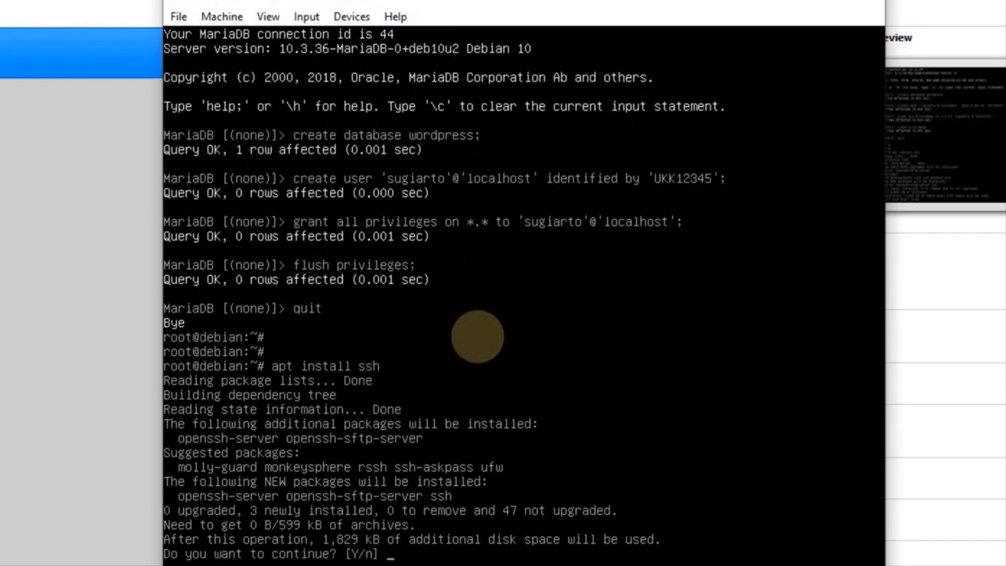
pyautogui.write('y')
pyautogui.press('Return')
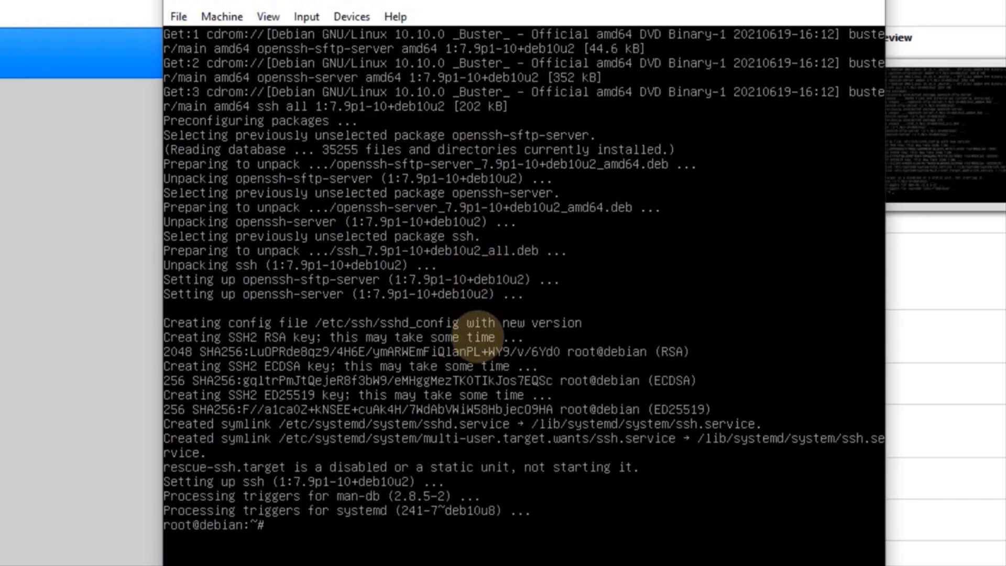
pyautogui.press('Return')
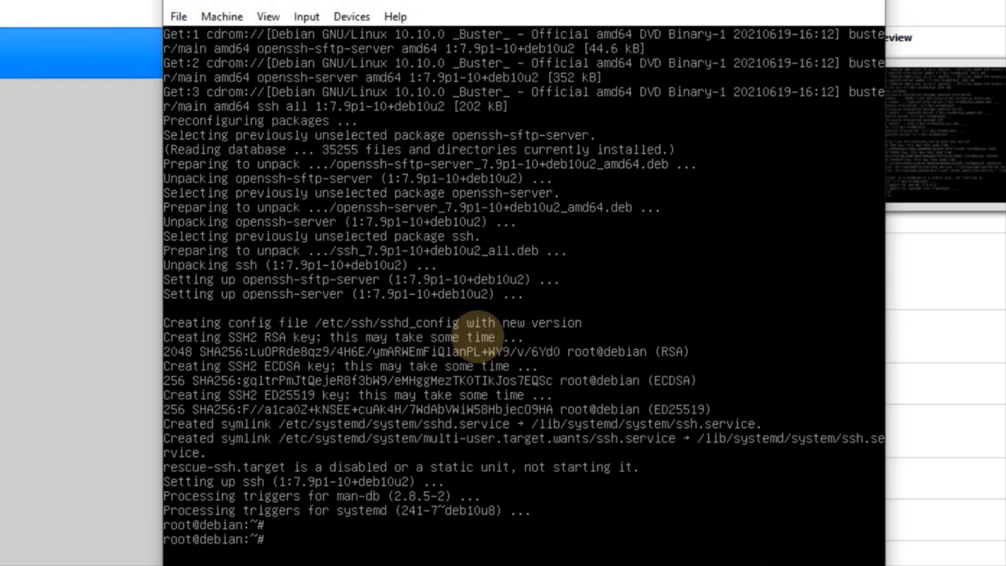
pyautogui.write('nano ')
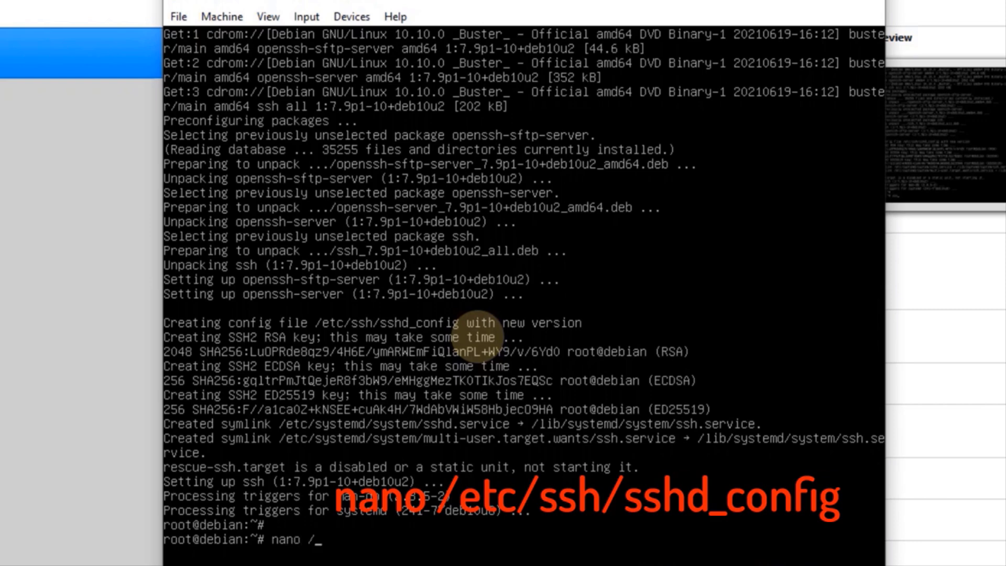
pyautogui.write('/etc/ssh/sshd_config')
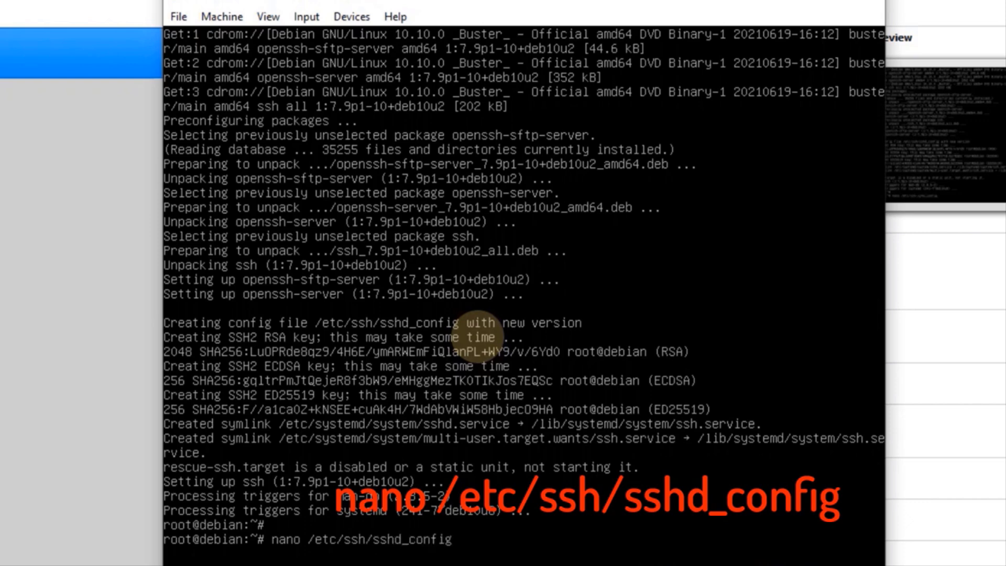
# In sshd_config, uncomment Port 22, set PermitRootLogin yes, and save the file
pyautogui.press('Return')
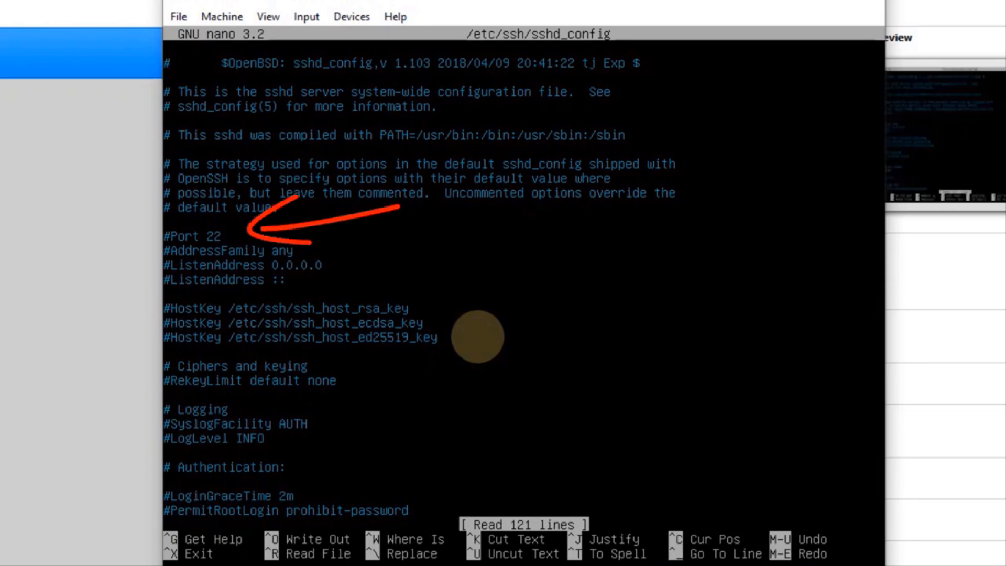
pyautogui.press('Delete')
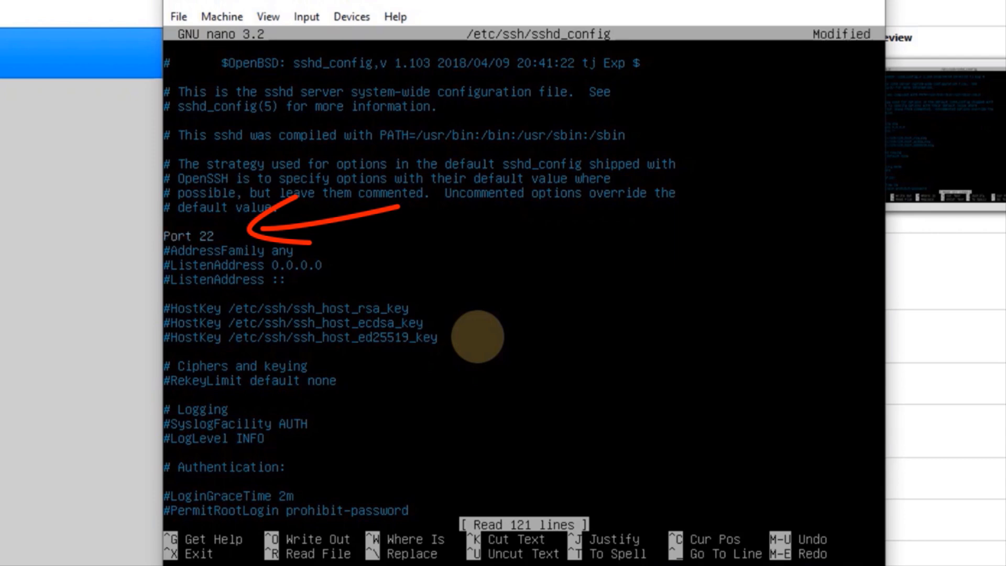
pyautogui.press('Down')
pyautogui.press('Down')
pyautogui.press('Down')
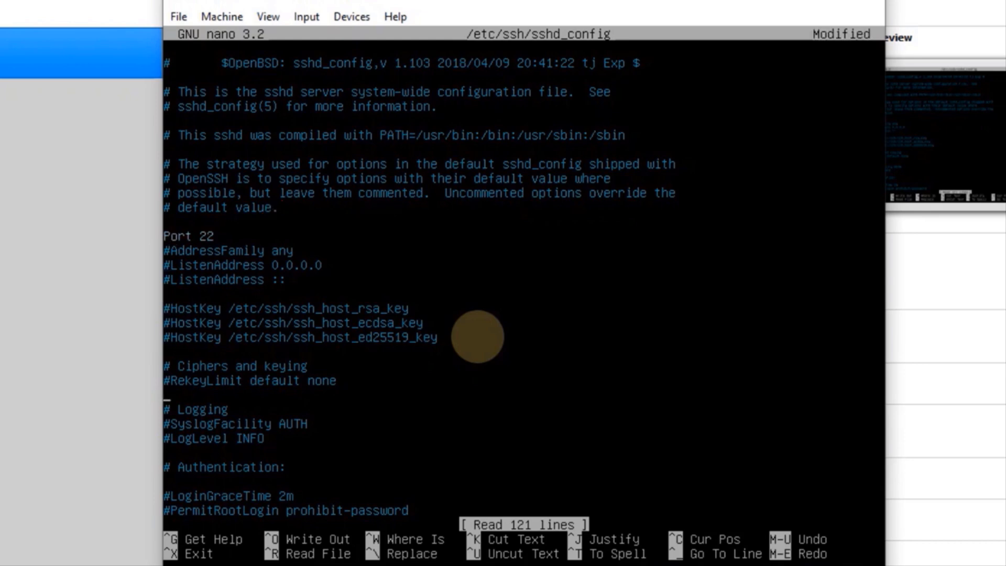
pyautogui.press('Down')
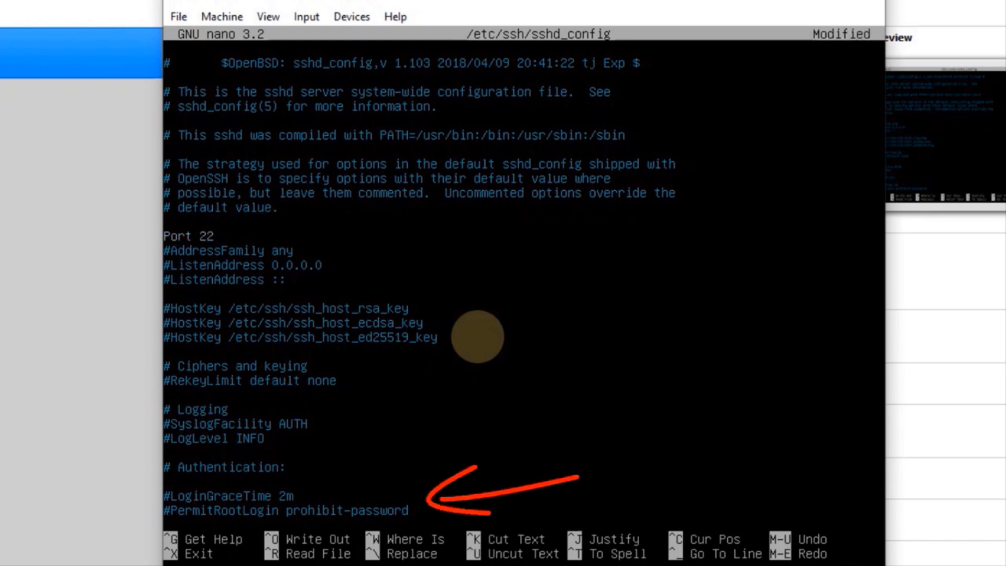
pyautogui.press('Delete')
pyautogui.press('Right')
pyautogui.press('Right')
pyautogui.press('Right')
pyautogui.press('Right')
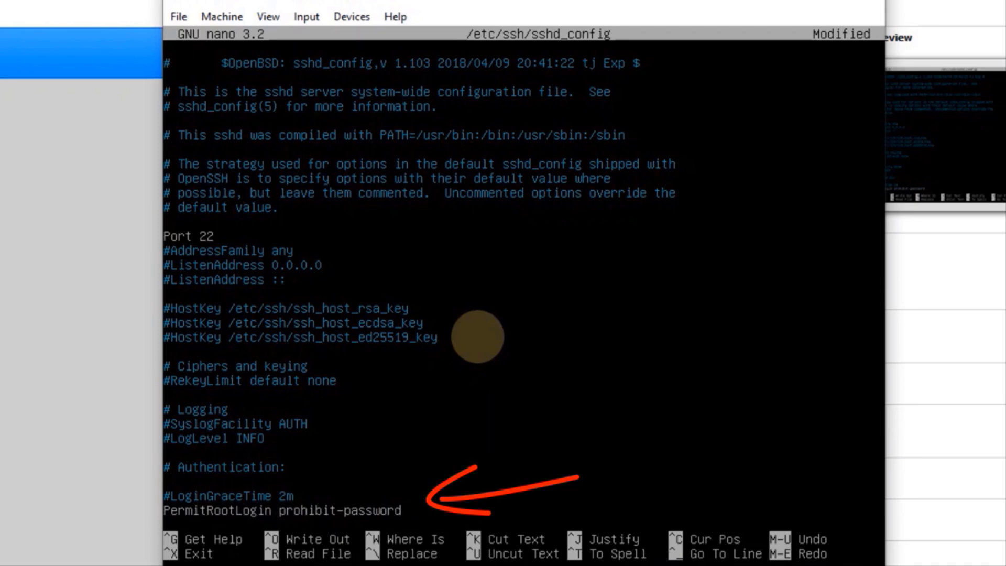
pyautogui.press('BackSpace')
pyautogui.press('BackSpace')
pyautogui.press('BackSpace')
pyautogui.press('BackSpace')
pyautogui.press('BackSpace')
pyautogui.press('BackSpace')
pyautogui.press('BackSpace')
pyautogui.press('BackSpace')
pyautogui.press('BackSpace')
pyautogui.press('BackSpace')
pyautogui.press('BackSpace')
pyautogui.press('BackSpace')
pyautogui.press('BackSpace')
pyautogui.press('BackSpace')
pyautogui.press('BackSpace')
pyautogui.press('BackSpace')
pyautogui.press('BackSpace')
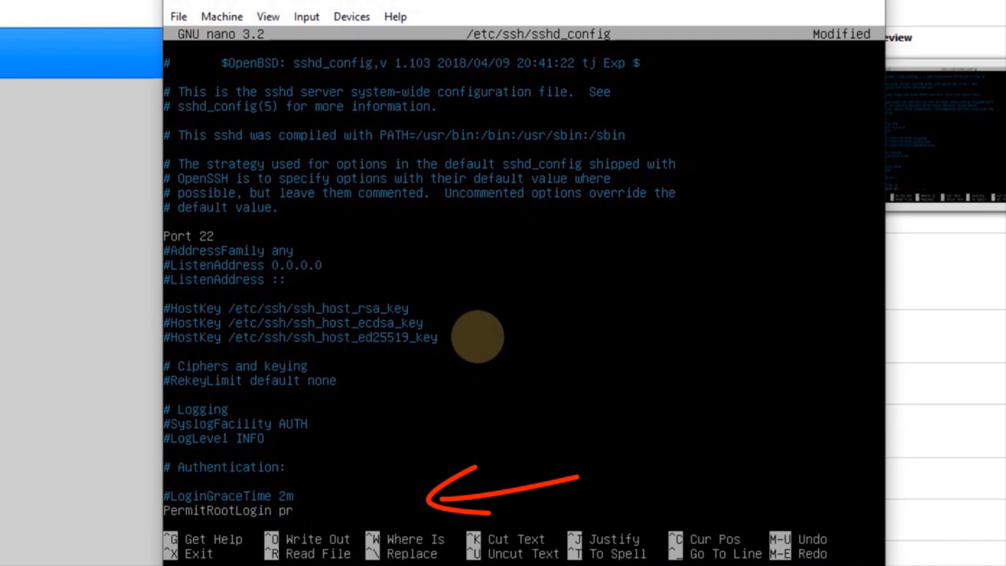
pyautogui.write('yes')
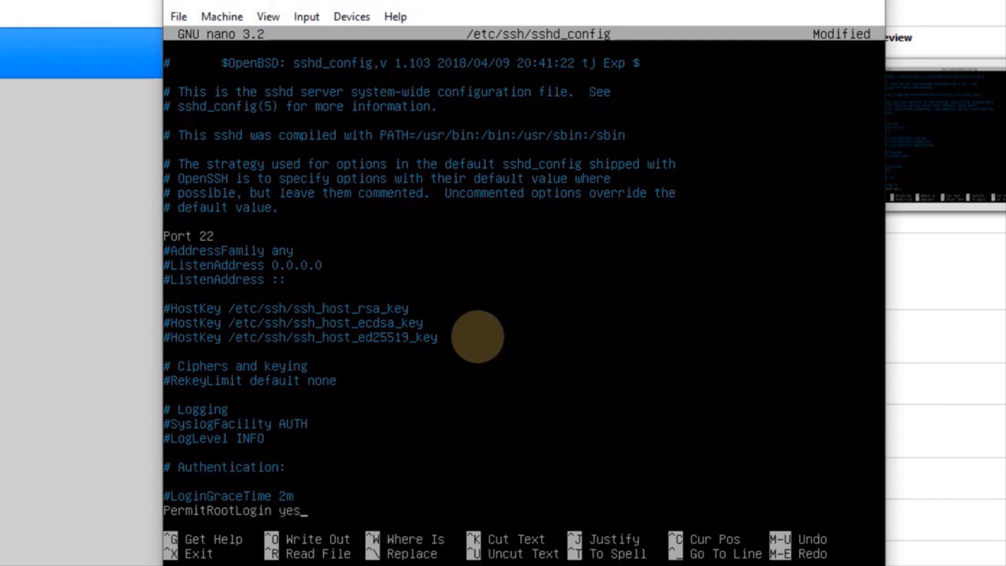
pyautogui.hotkey('ctrl', 'x')
pyautogui.press('y')
pyautogui.press('Return')
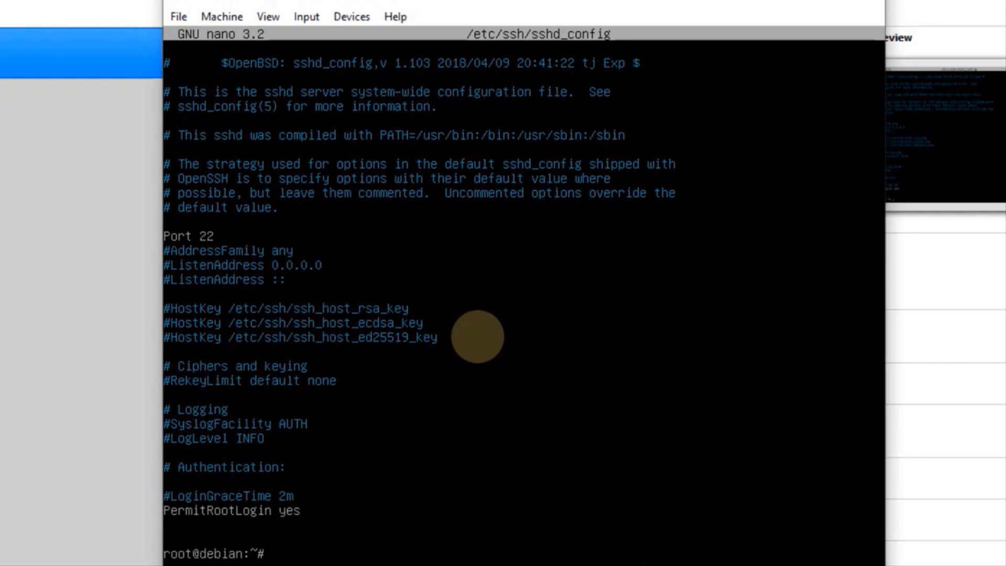
# Restart the SSH service and reboot the Debian VM with init 6
pyautogui.write('service ssh')
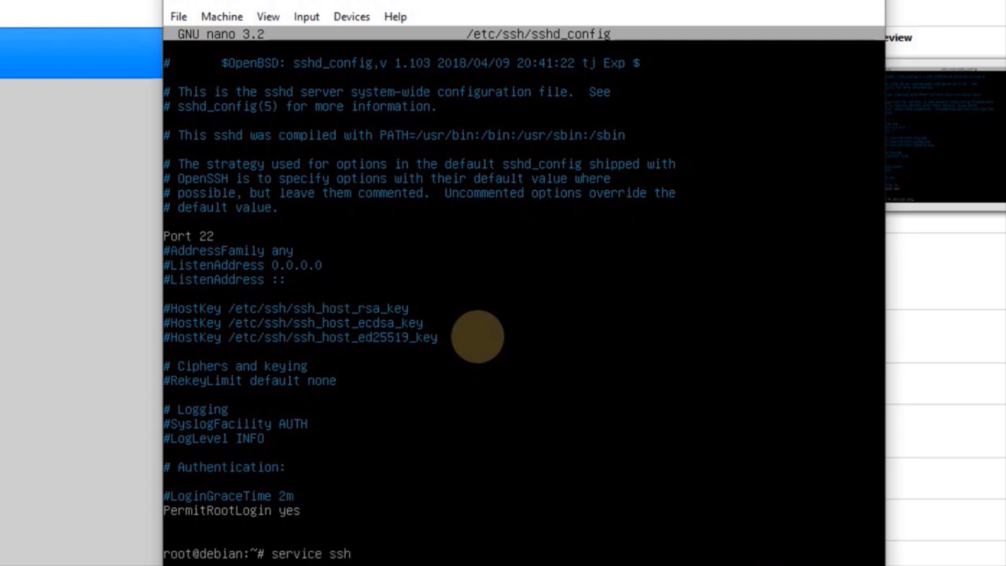
pyautogui.write('start')
pyautogui.press('Return')
pyautogui.press('Return')
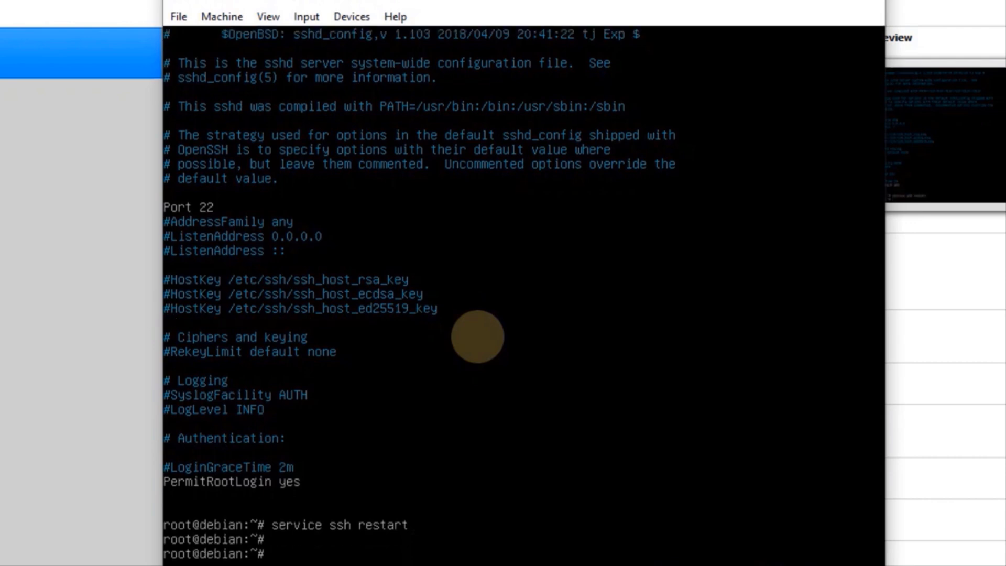
pyautogui.write('init 6')
pyautogui.press('Return')
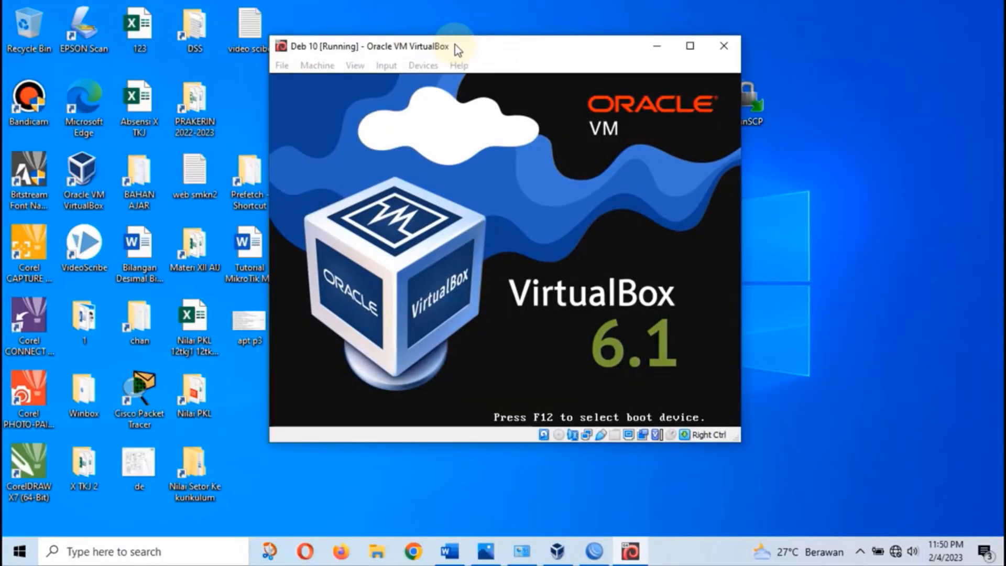
# Move the VM window aside and show Network Connections beside the paket 3 UKK 2023.jpg diagram
pyautogui.moveTo(458, 50); pyautogui.dragTo(326, 43)
pyautogui.moveTo(405, 50); pyautogui.dragTo(483, 47)
pyautogui.press('Return')
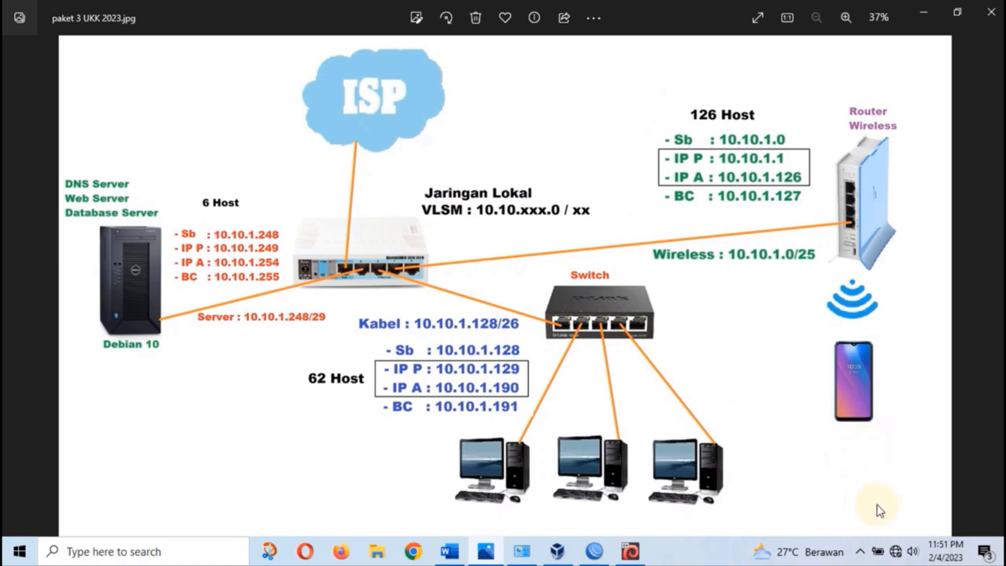
pyautogui.click(520, 551)
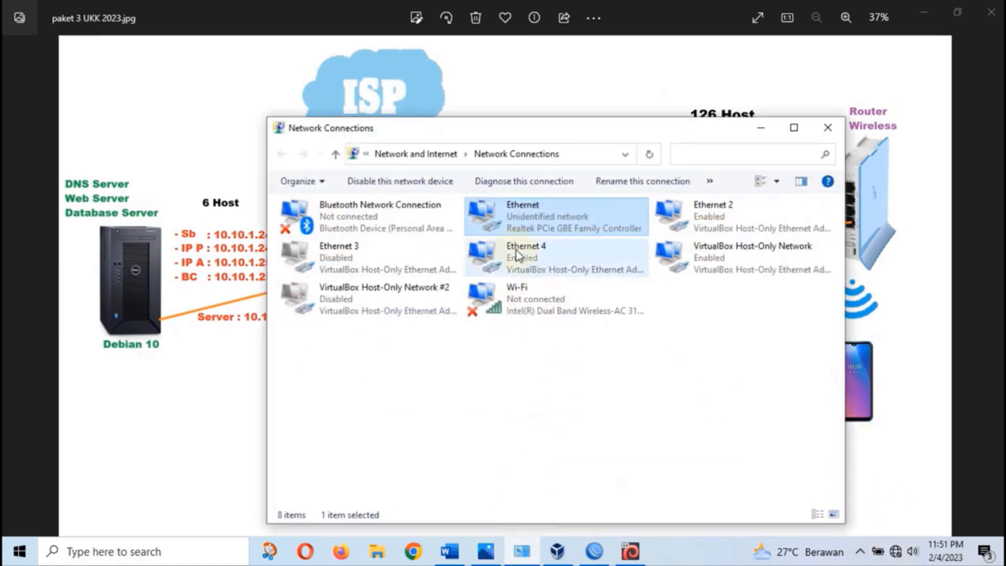
# Open the Ethernet adapter's IPv4 properties and choose a manually set IP address
pyautogui.click(511, 413)
pyautogui.doubleClick(553, 222)
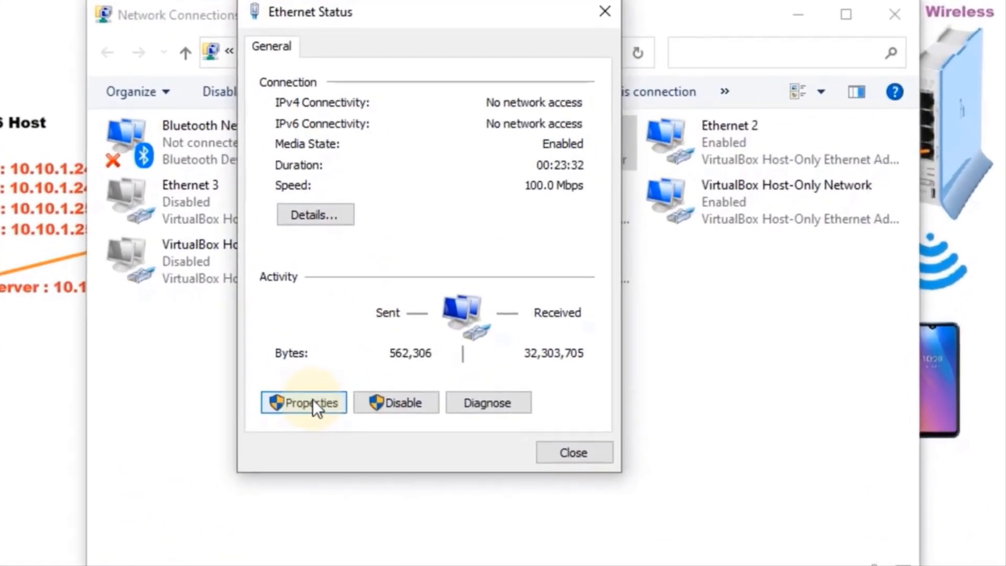
pyautogui.click(313, 403)
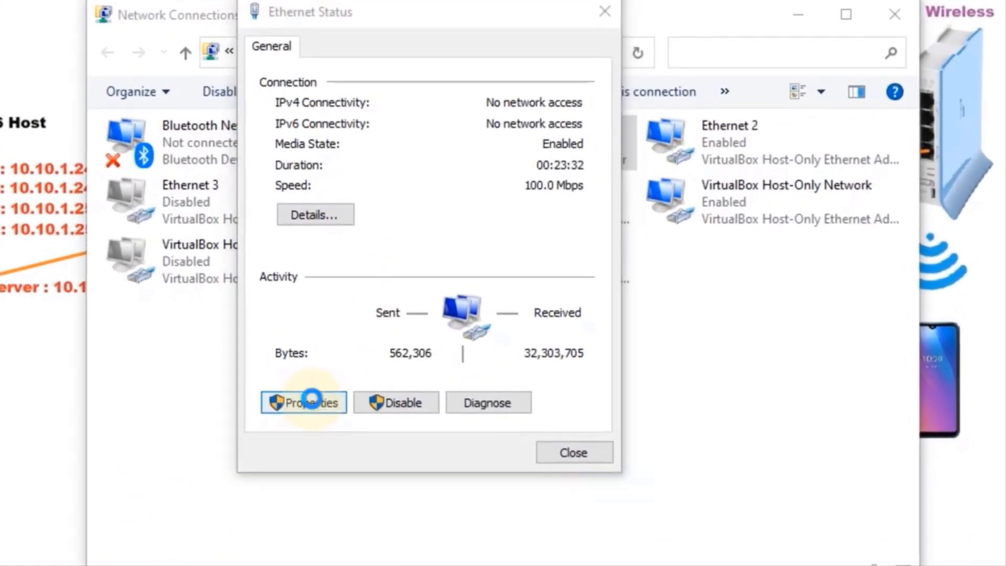
pyautogui.doubleClick(492, 273)
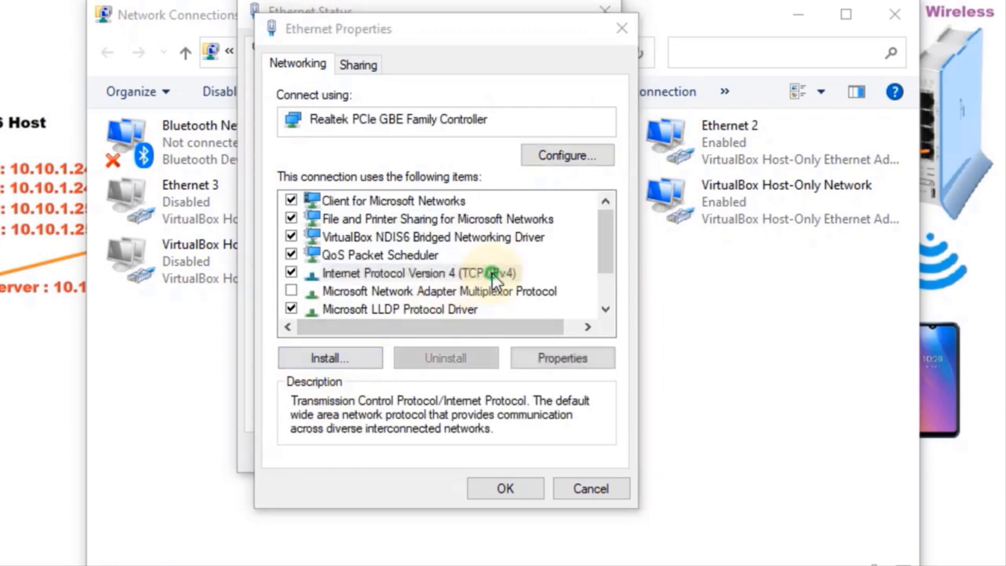
pyautogui.click(455, 242)
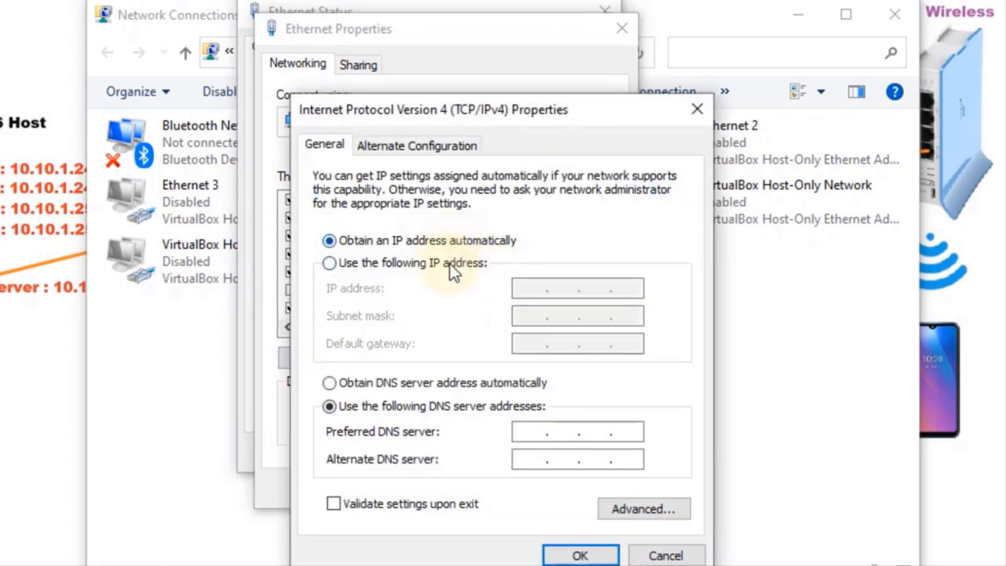
pyautogui.click(452, 263)
# Enter IP 10.10.1.250, mask 255.255.255.248, gateway 10.10.1.253, DNS 10.10.1.254 and 192.168.1.1
pyautogui.click(530, 288)
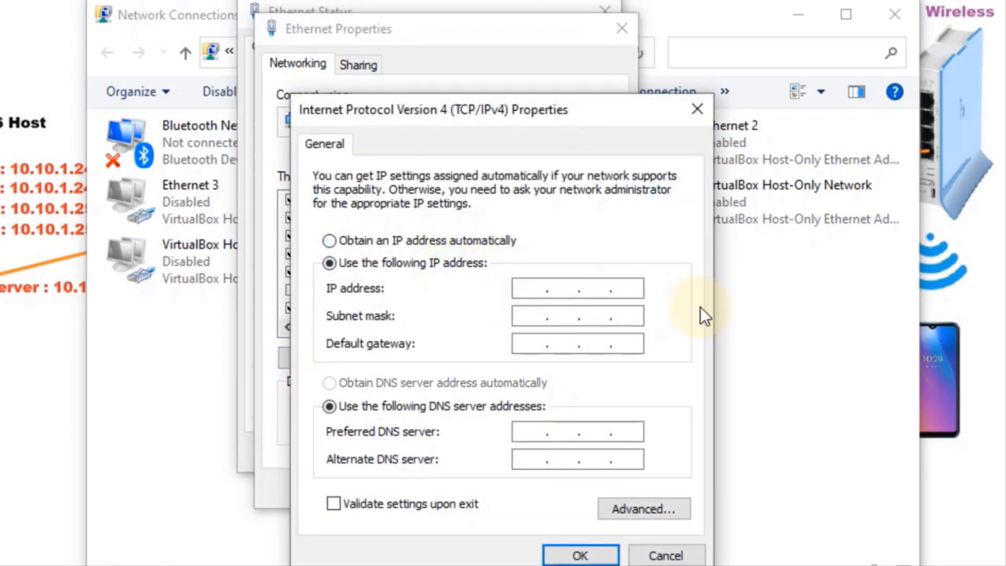
pyautogui.write('10 . 10 . .')
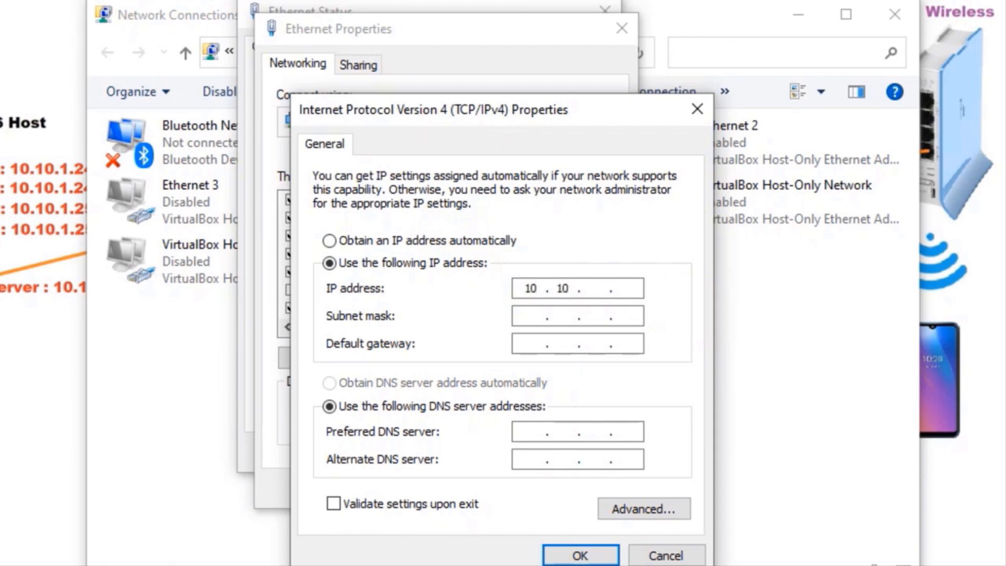
pyautogui.write('1 . 150')
pyautogui.press('BackSpace')
pyautogui.press('BackSpace')
pyautogui.press('BackSpace')
pyautogui.write('250')
pyautogui.press('Tab')
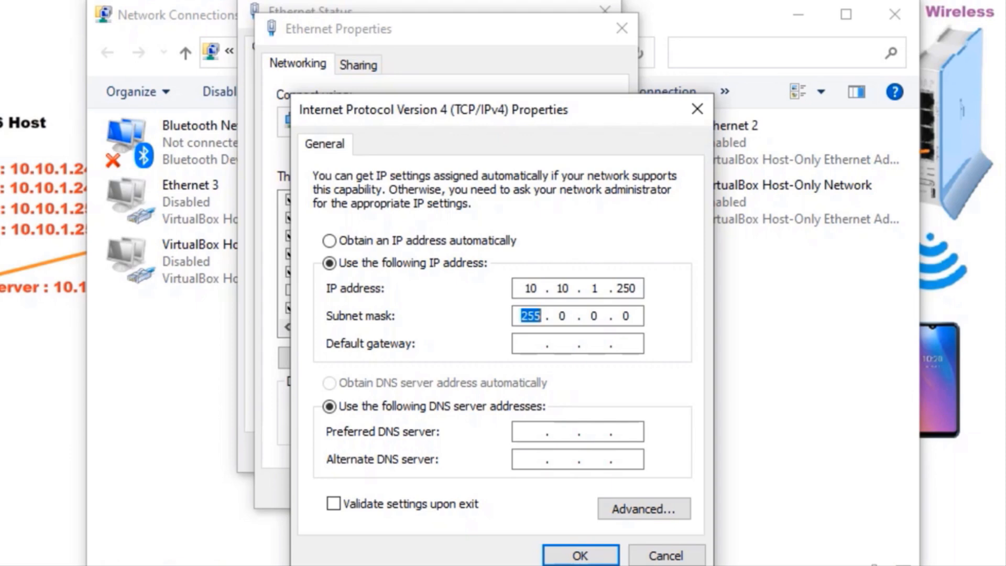
pyautogui.write('255255')
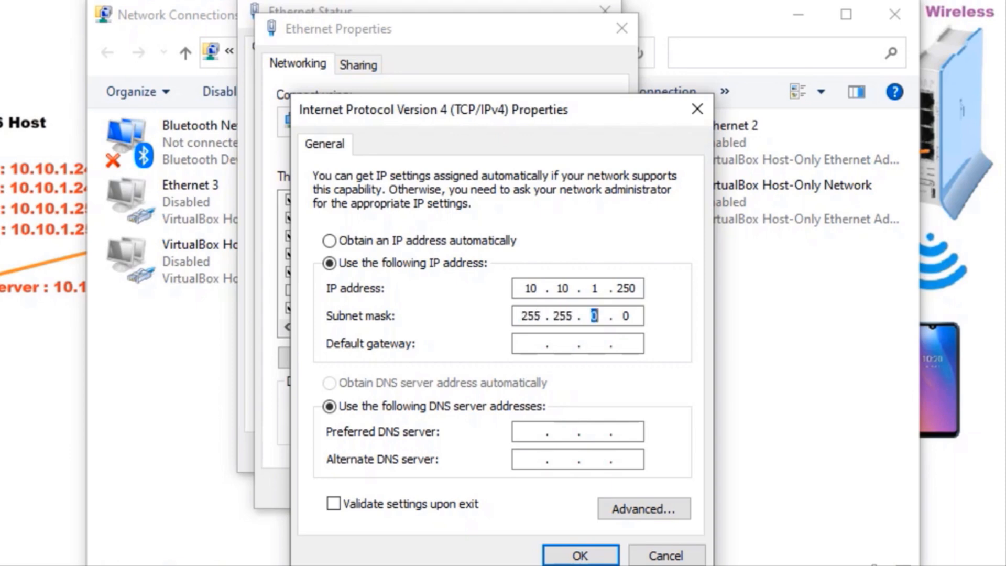
pyautogui.write('255')
pyautogui.write('248')
pyautogui.write('10.10.1.')
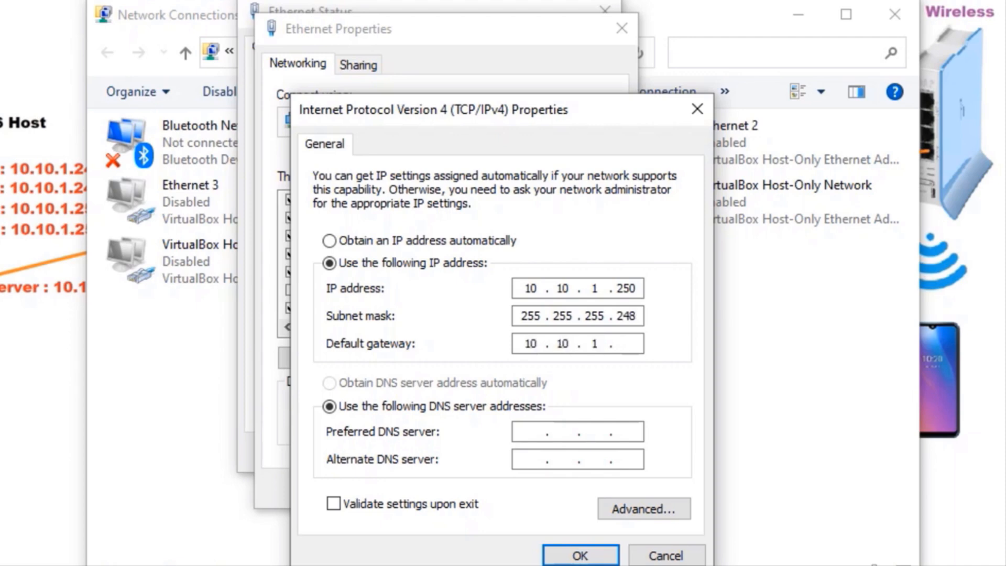
pyautogui.write('253')
pyautogui.press('Tab')
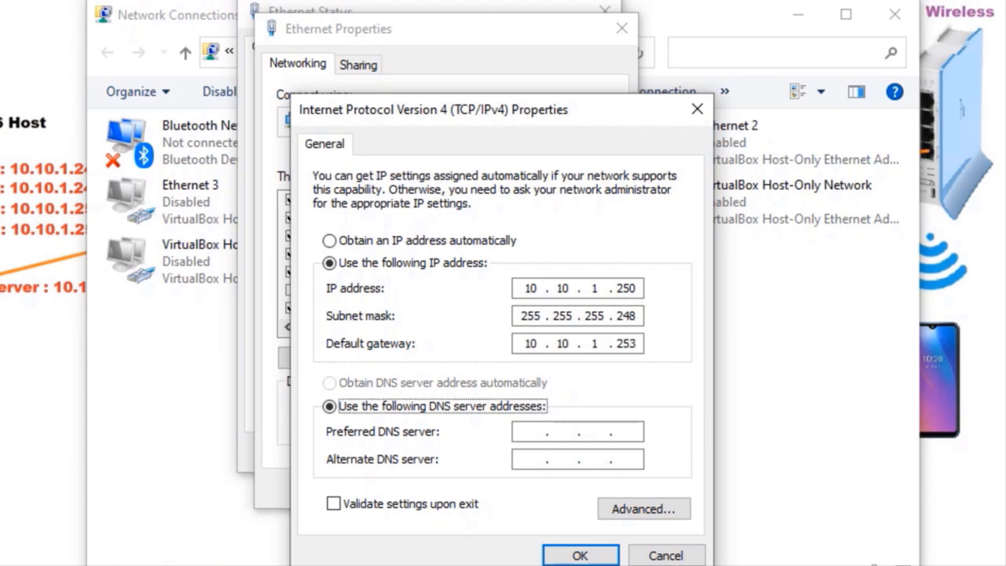
pyautogui.press('Tab')
pyautogui.write('1')
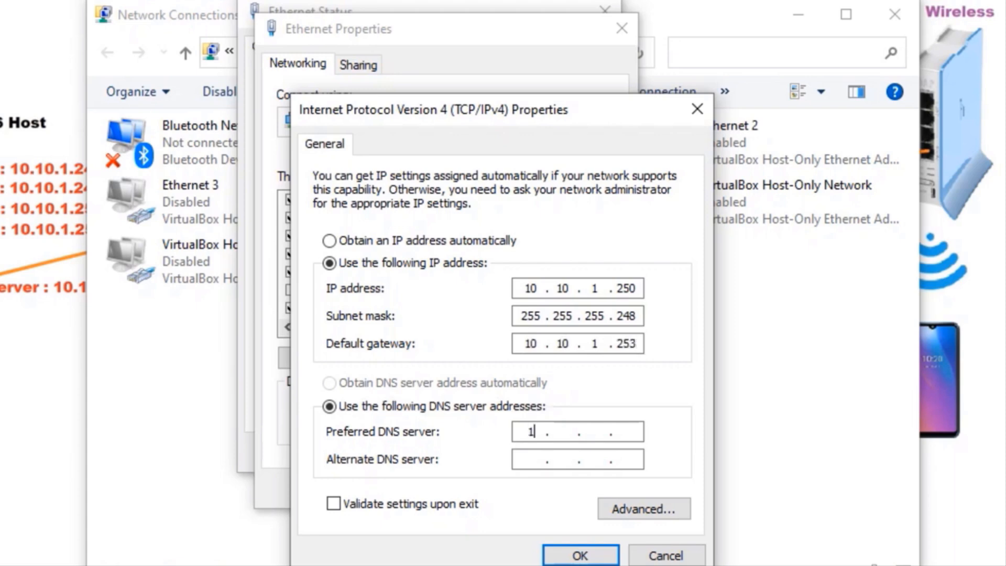
pyautogui.write('0.10.')
pyautogui.write('1.254')
pyautogui.write('192')
pyautogui.write('1')
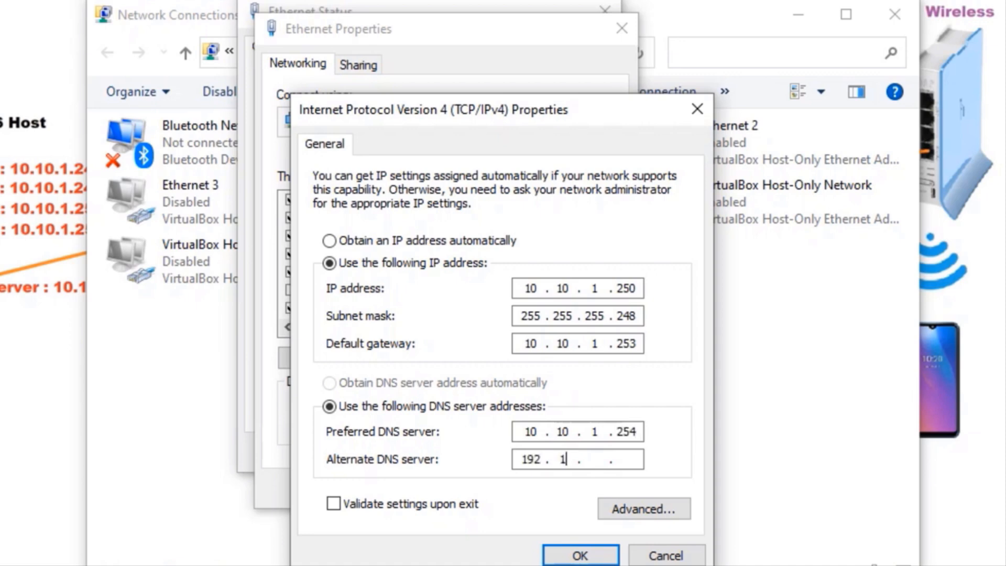
pyautogui.write('681.')
# Apply the IPv4 settings, accept the multiple-gateways warning, and close the Ethernet windows
pyautogui.click(592, 557)
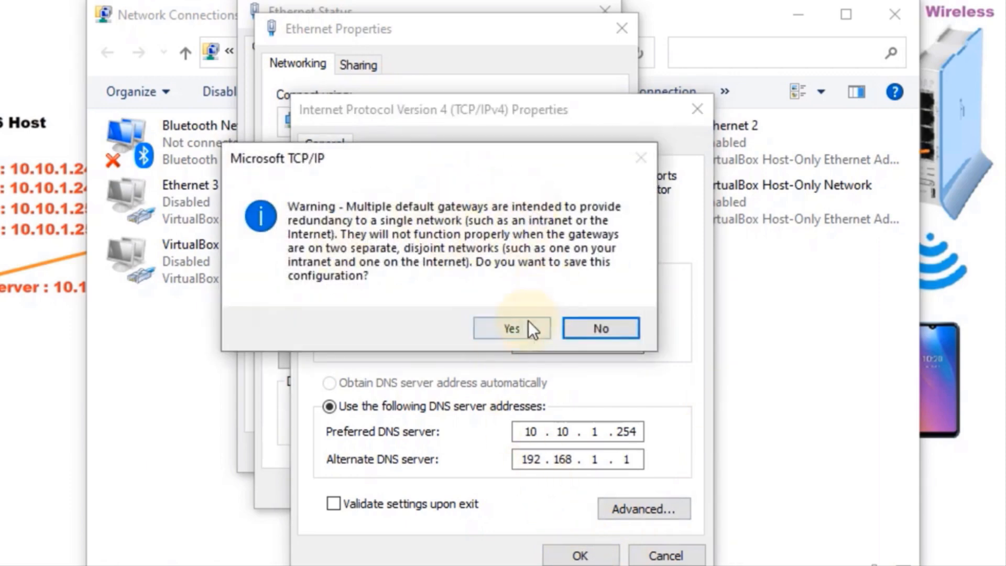
pyautogui.click(517, 327)
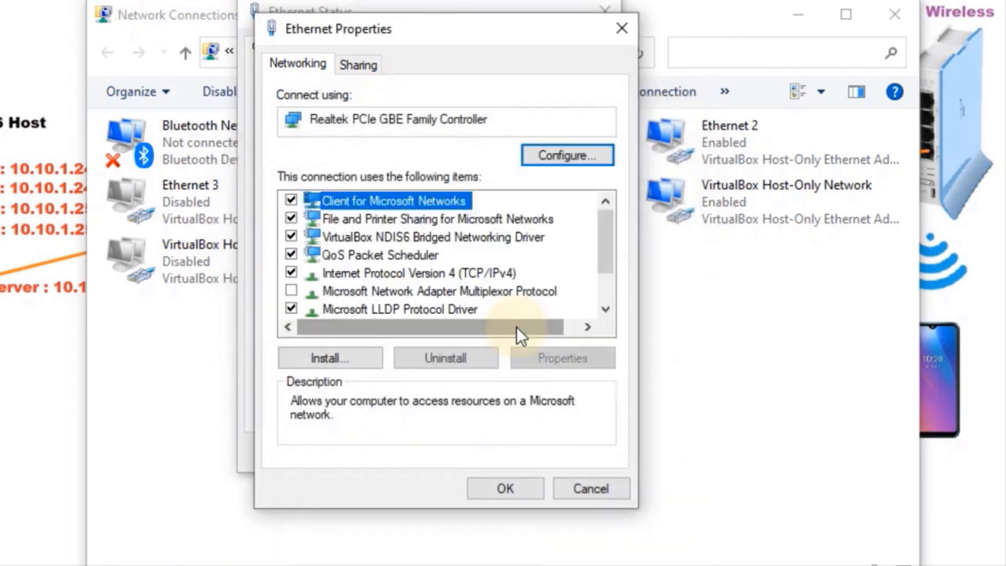
pyautogui.click(511, 488)
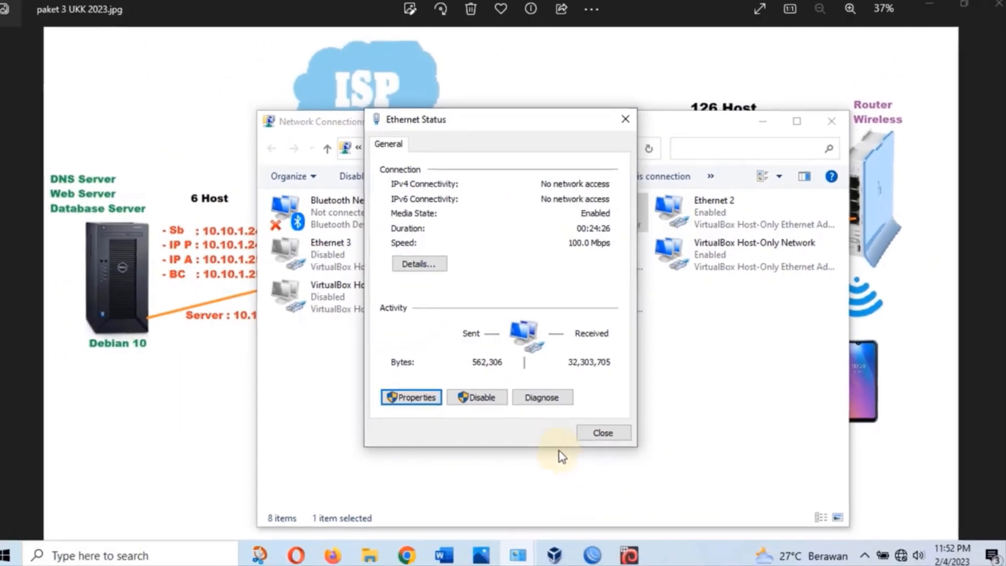
pyautogui.click(595, 426)
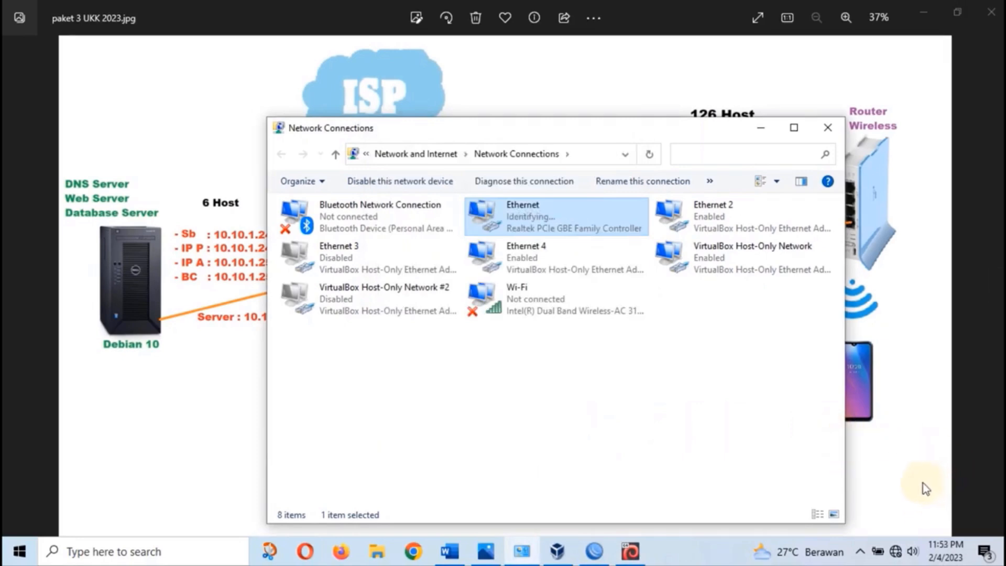
pyautogui.moveTo(885, 549)
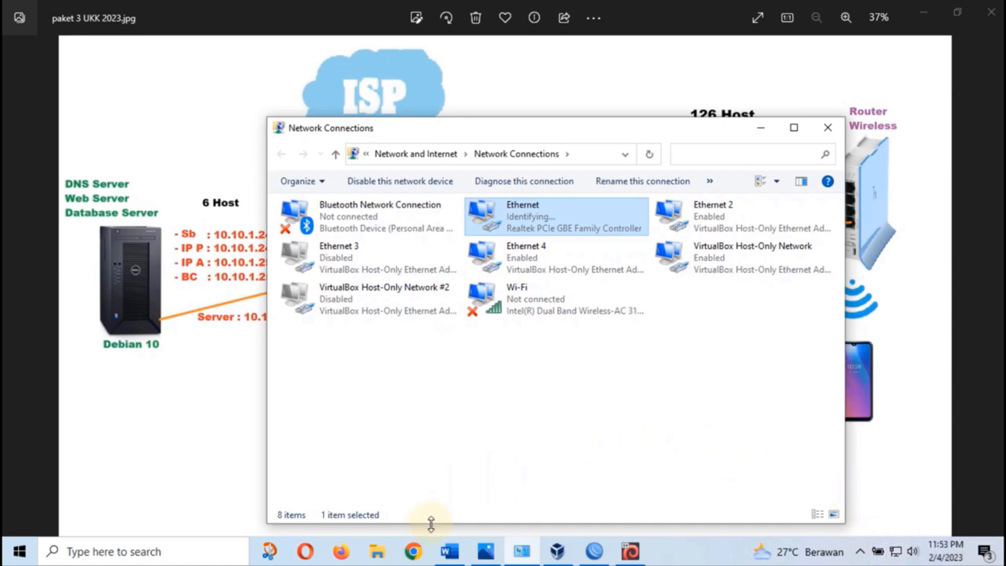
# Open Chrome maximized and load id.wordpress.org/download
pyautogui.click(414, 552)
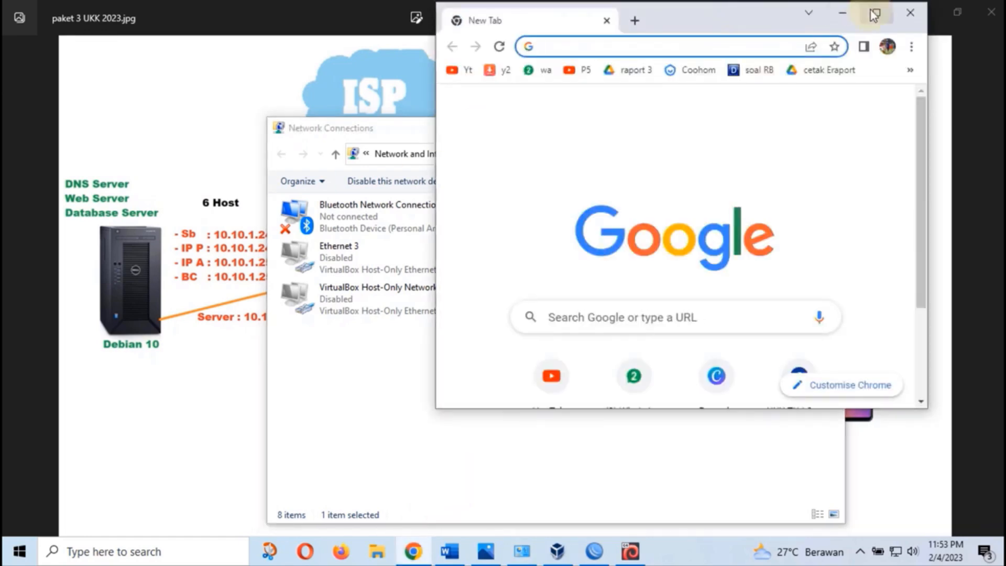
pyautogui.click(873, 11)
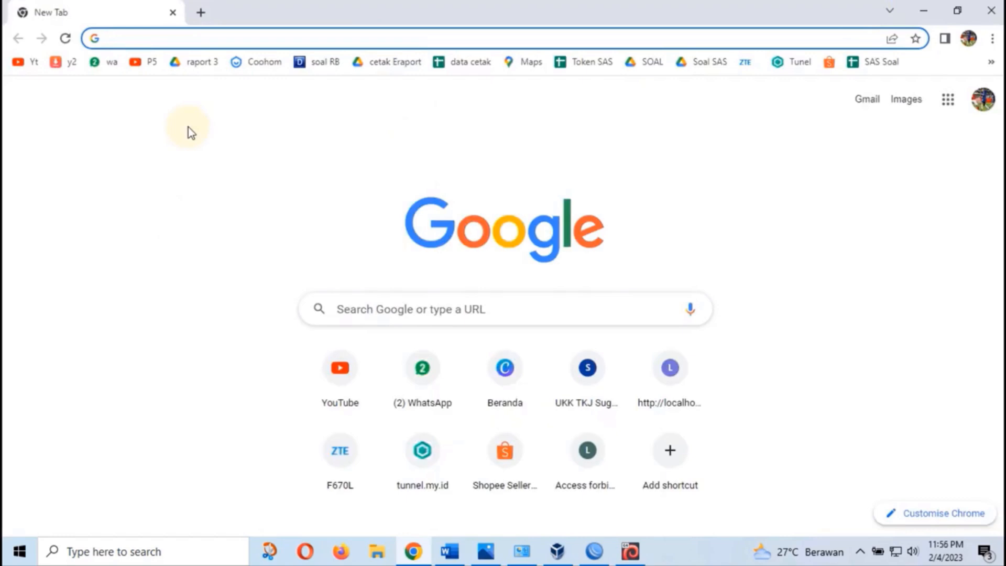
pyautogui.write('id.')
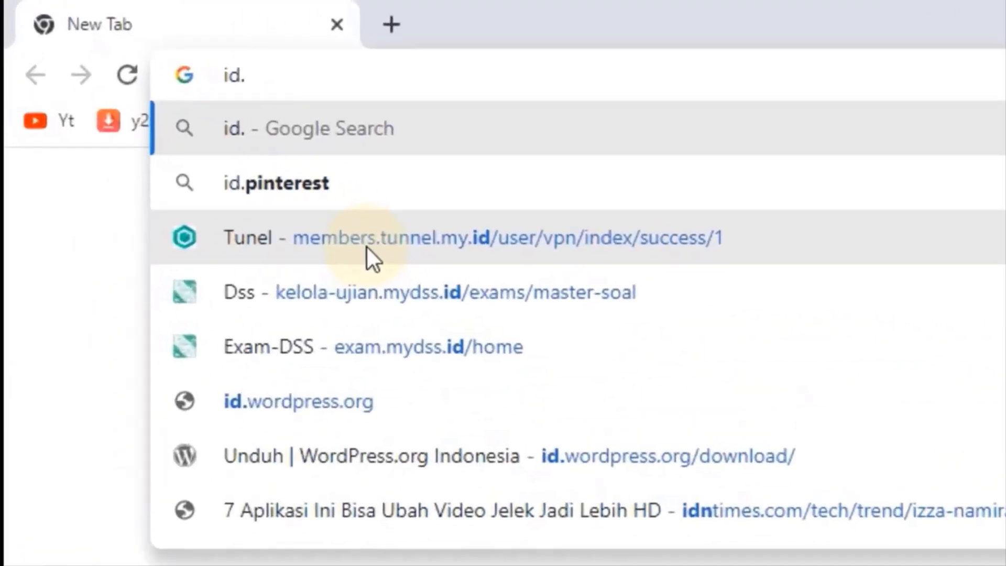
pyautogui.write('wordpress')
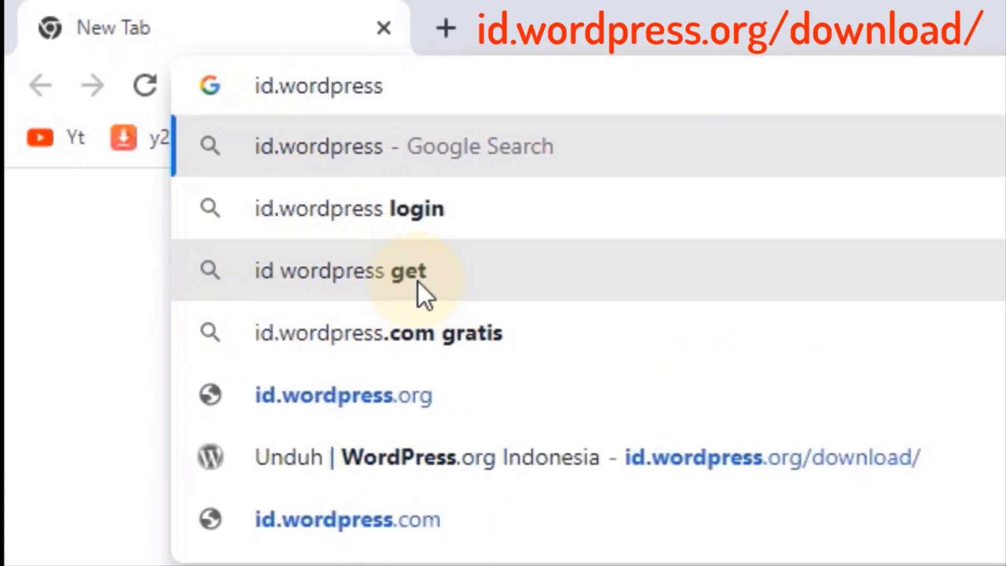
pyautogui.write('.or')
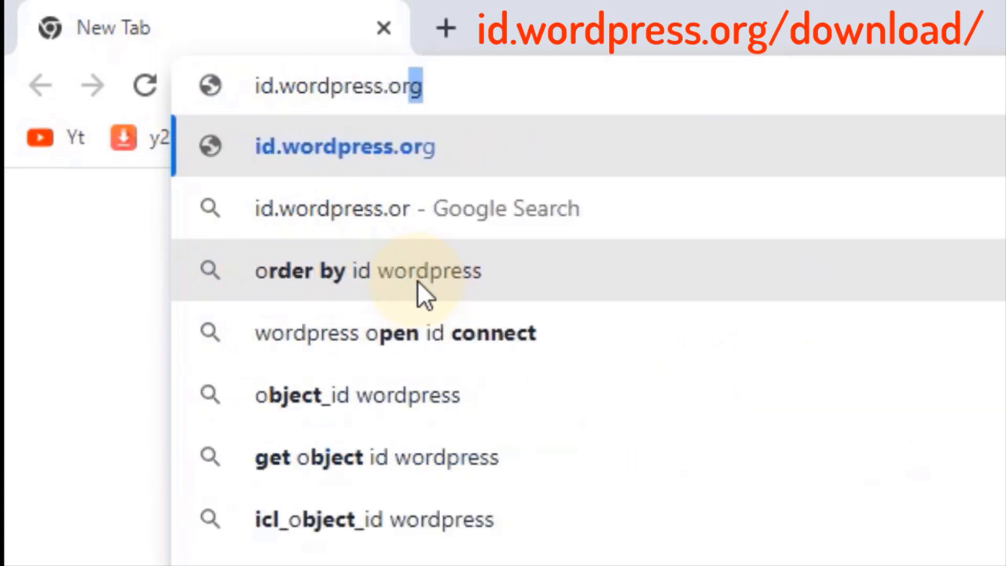
pyautogui.write('g/')
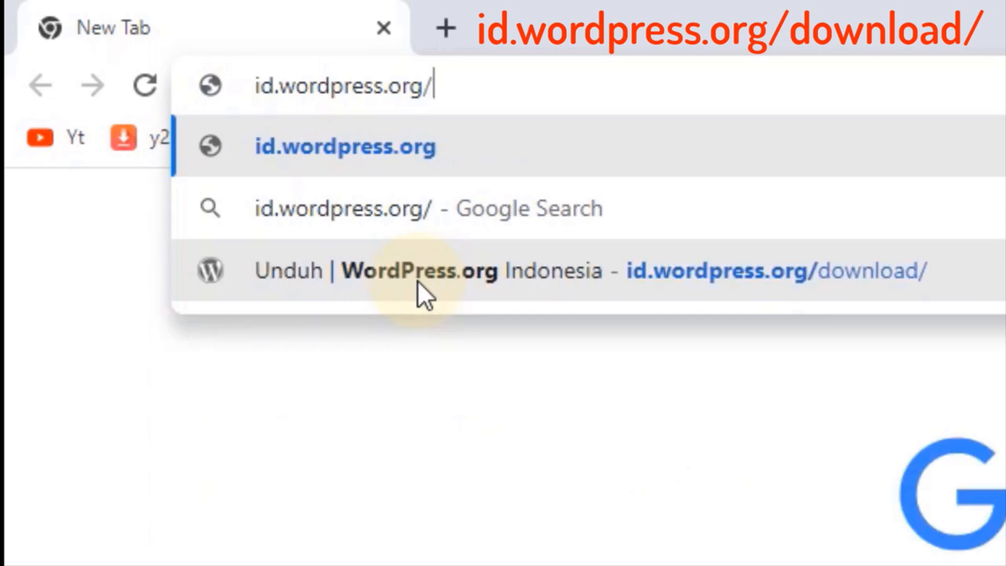
pyautogui.write('downlo')
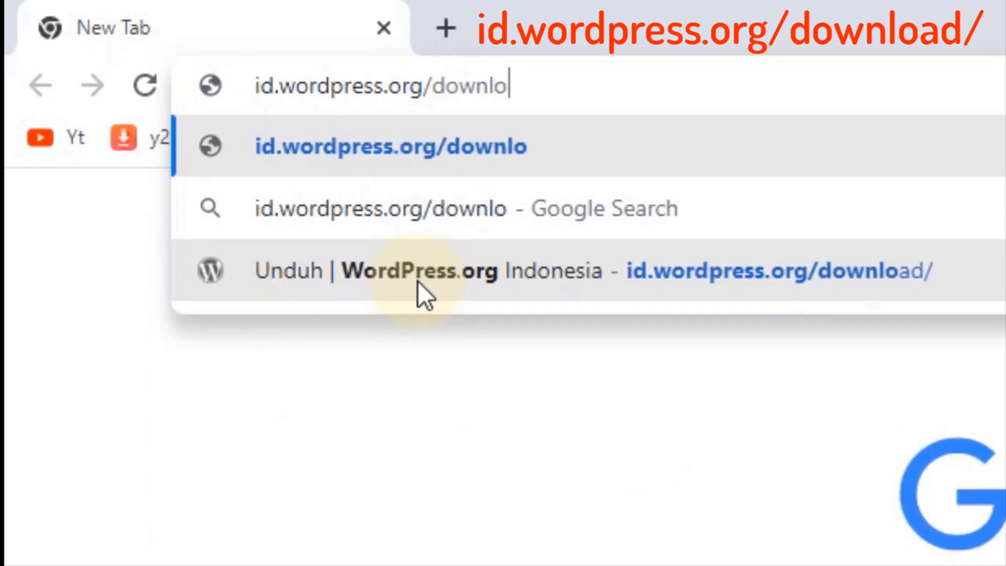
pyautogui.write('ad')
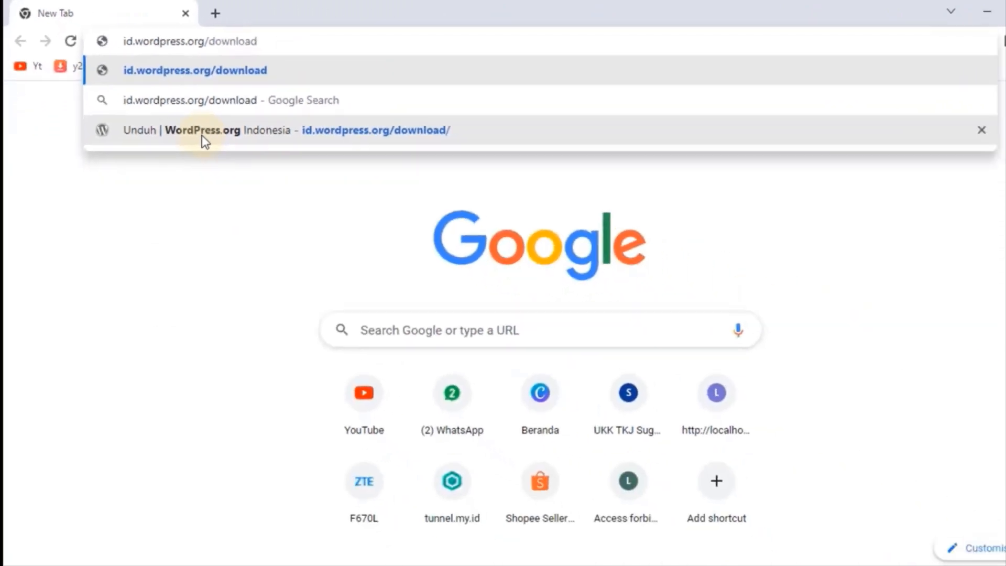
pyautogui.press('Return')
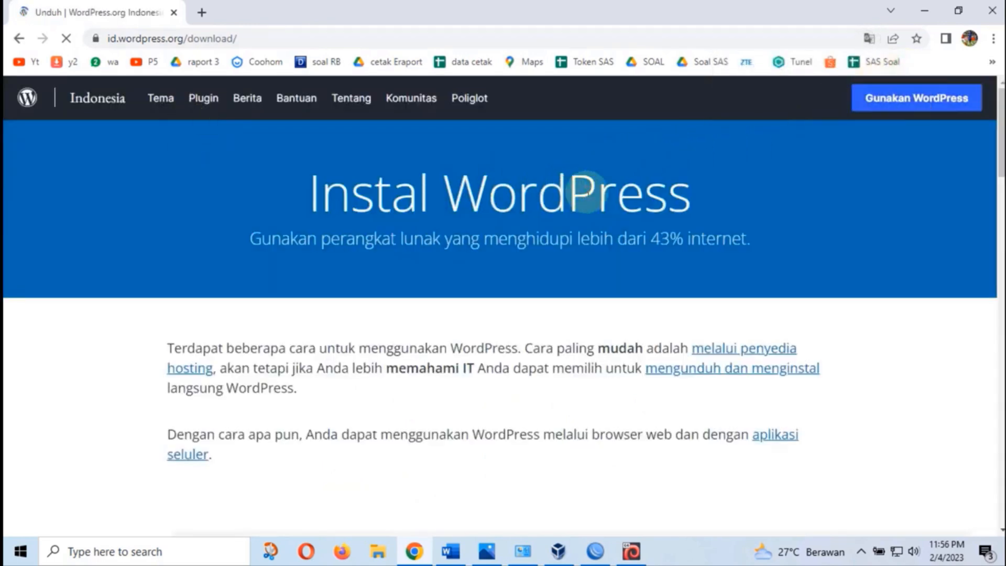
# Download WordPress 6.1.1 and show the downloaded zip in its folder
pyautogui.scroll(-5, 602, 213)
pyautogui.scroll(-11, 602, 211)
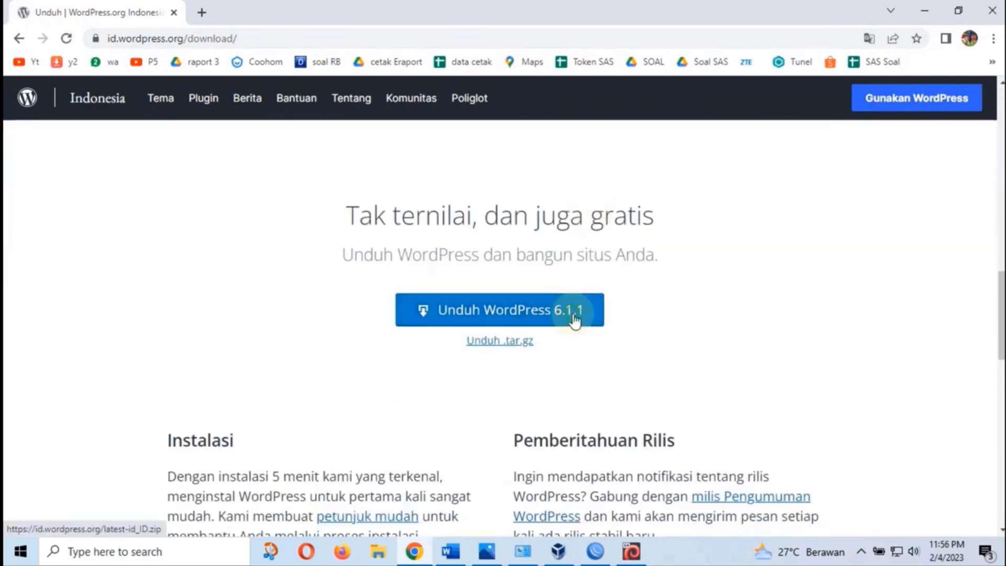
pyautogui.click(575, 319)
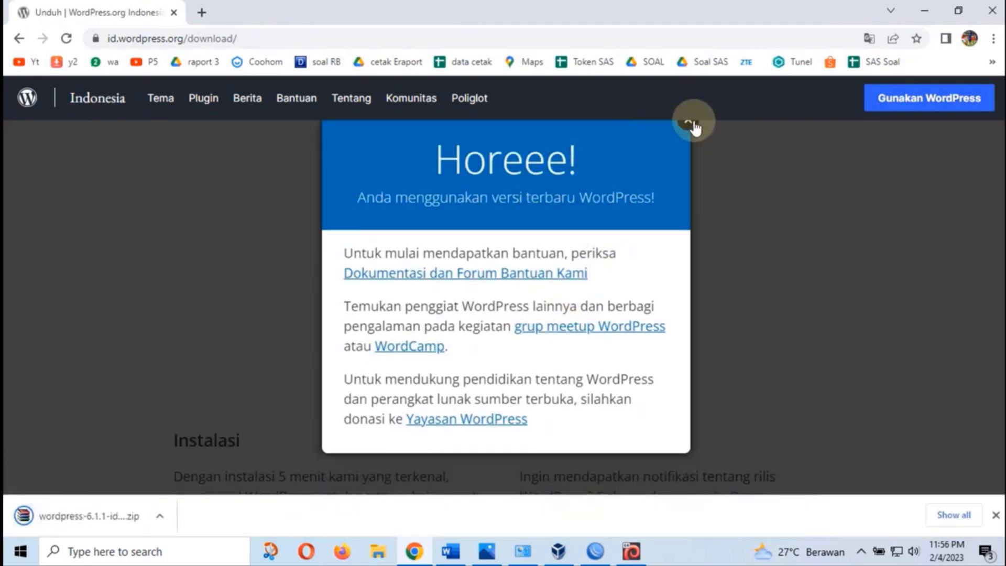
pyautogui.click(689, 126)
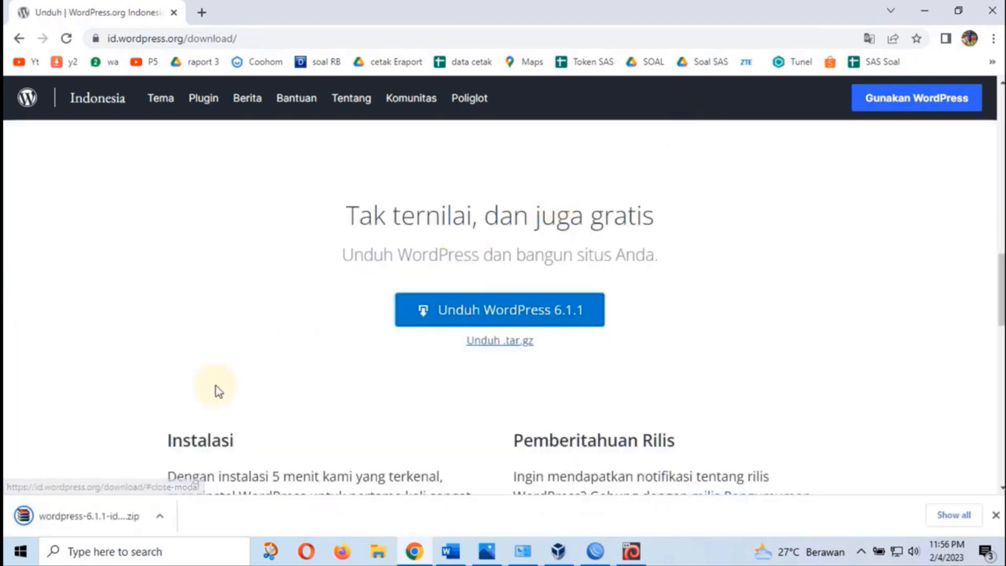
pyautogui.rightClick(102, 511)
pyautogui.click(165, 478)
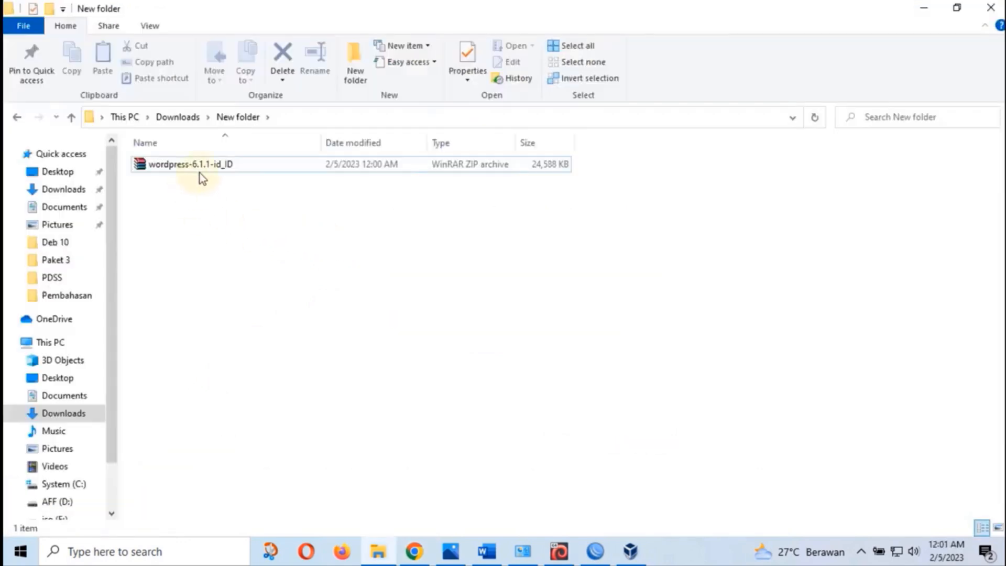
# Extract the wordpress-6.1.1-id_ID zip here, select the resulting wordpress folder, and minimize Explorer
pyautogui.click(204, 165)
pyautogui.rightClick(205, 165)
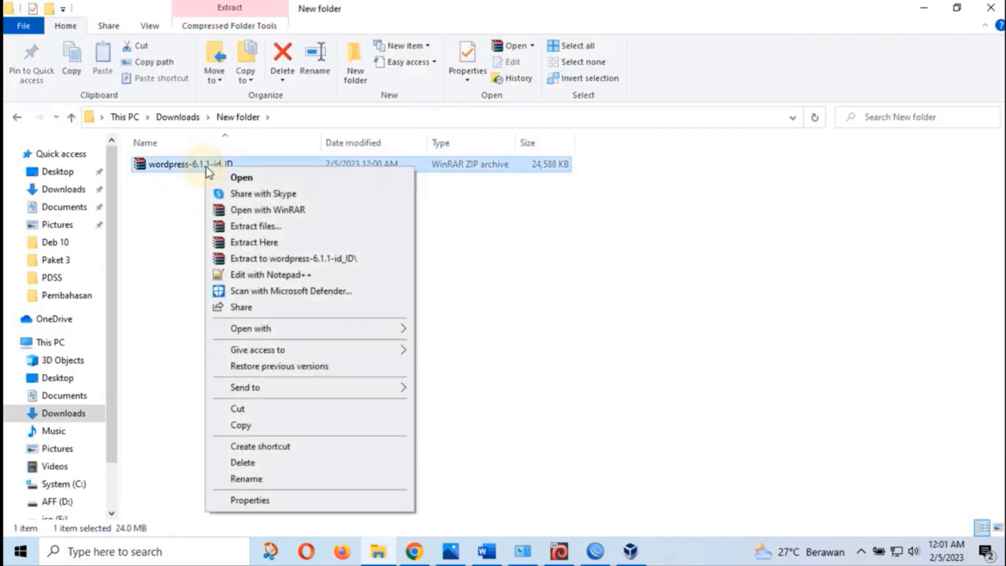
pyautogui.click(281, 242)
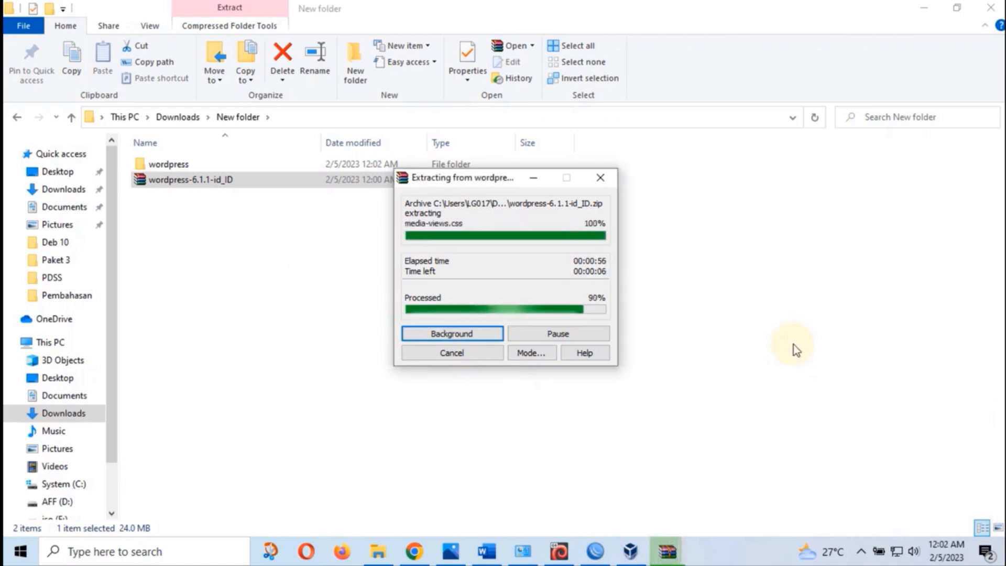
pyautogui.click(574, 329)
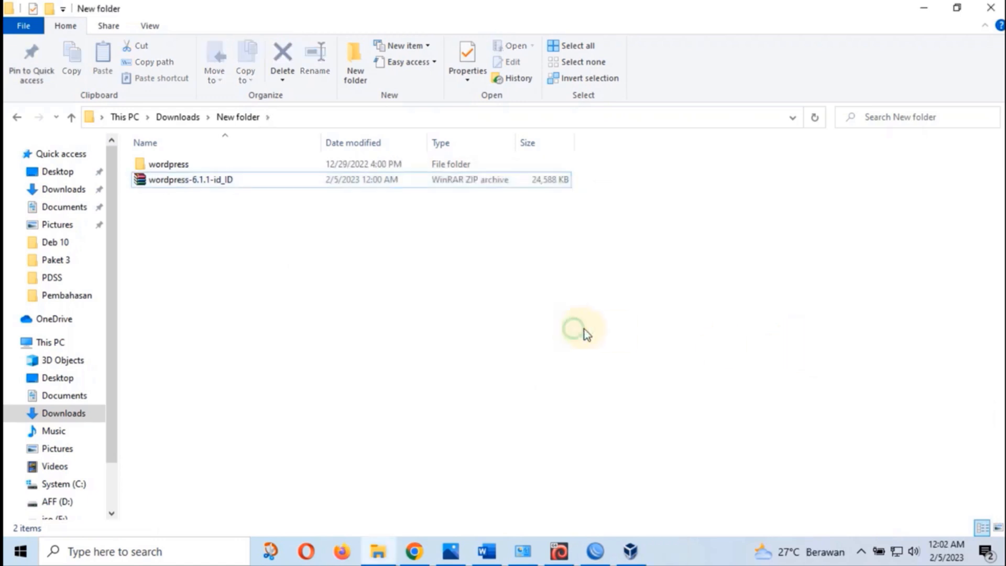
pyautogui.click(171, 164)
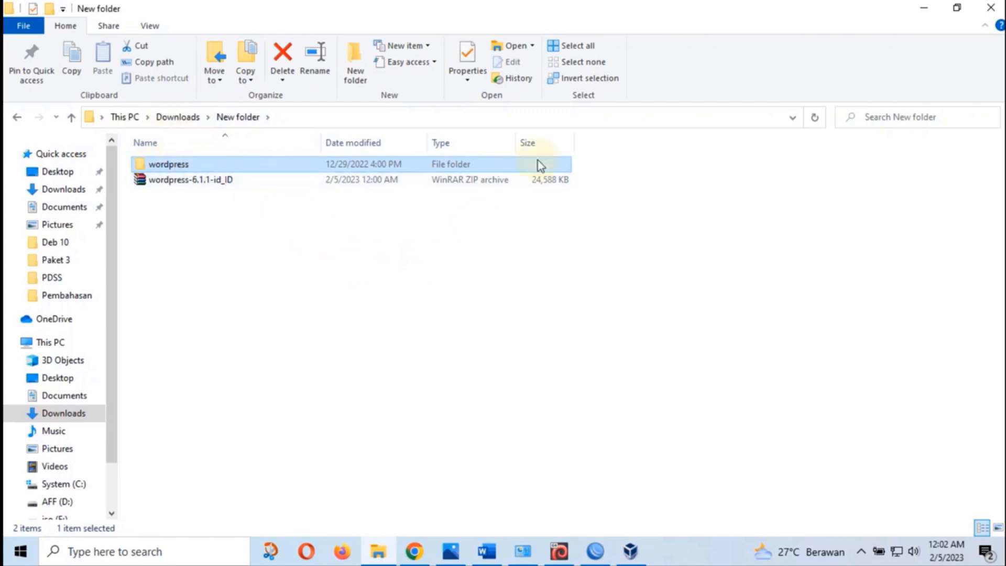
pyautogui.click(925, 9)
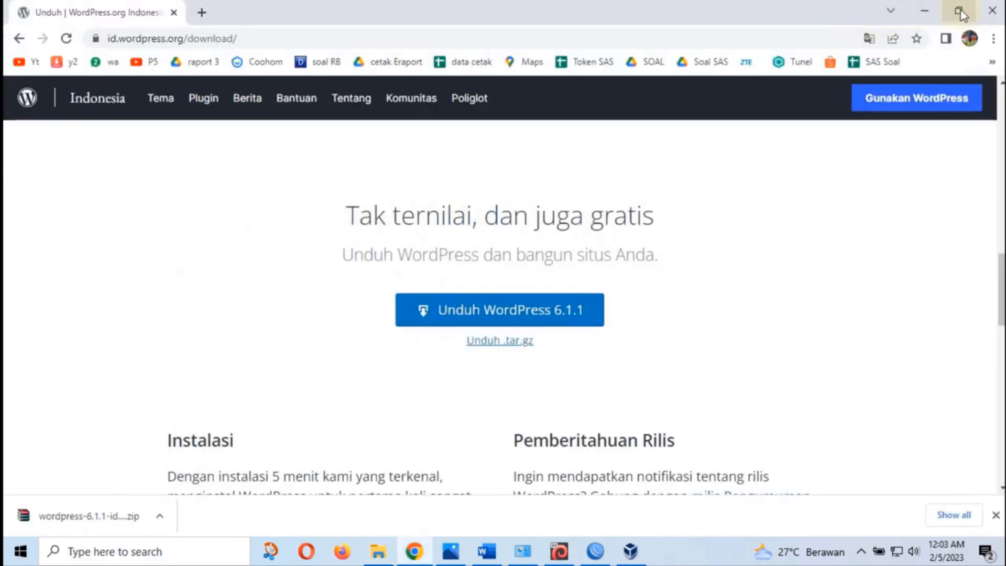
# Minimize Chrome and launch WinSCP from the desktop, bringing its login window forward
pyautogui.click(926, 12)
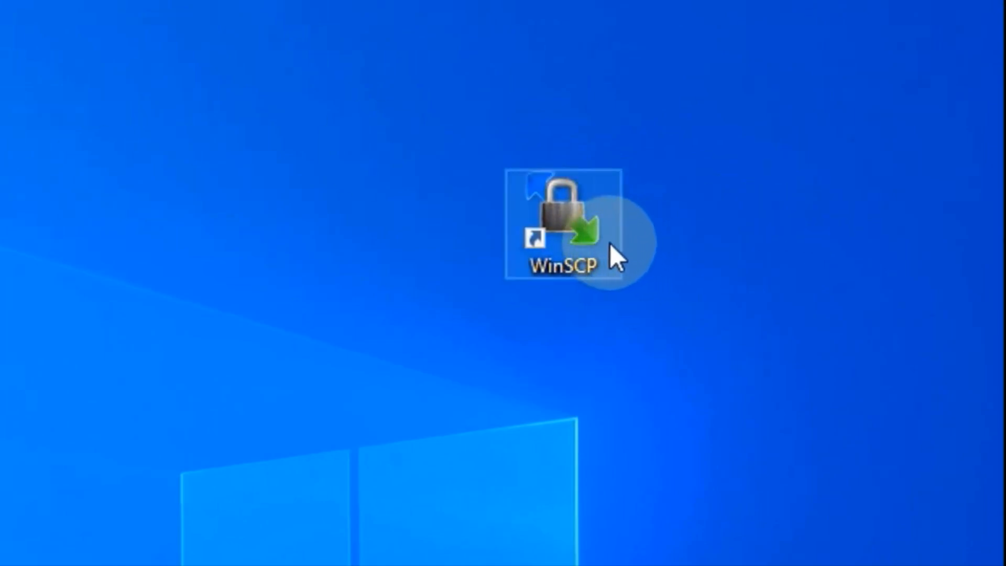
pyautogui.doubleClick(569, 226)
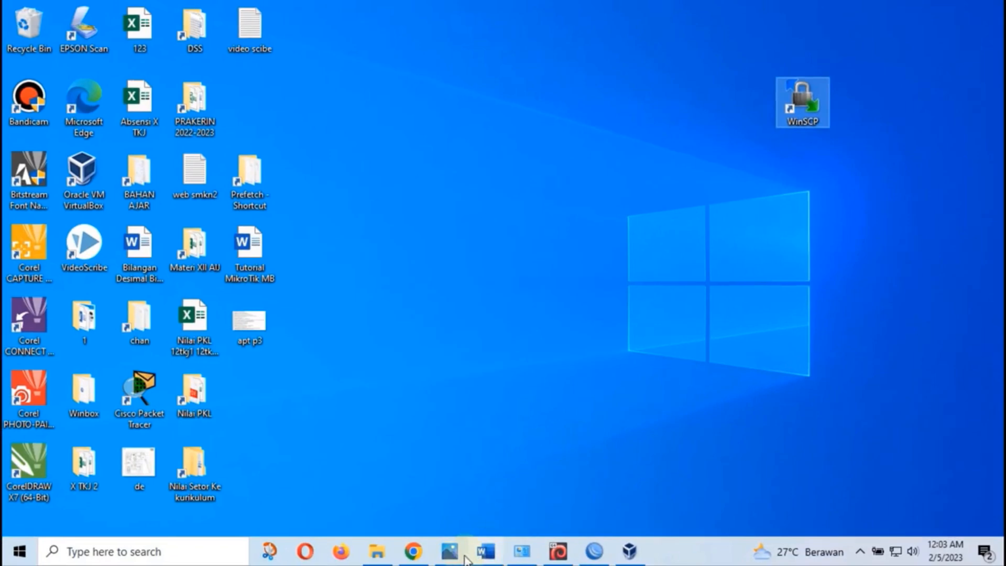
pyautogui.click(464, 553)
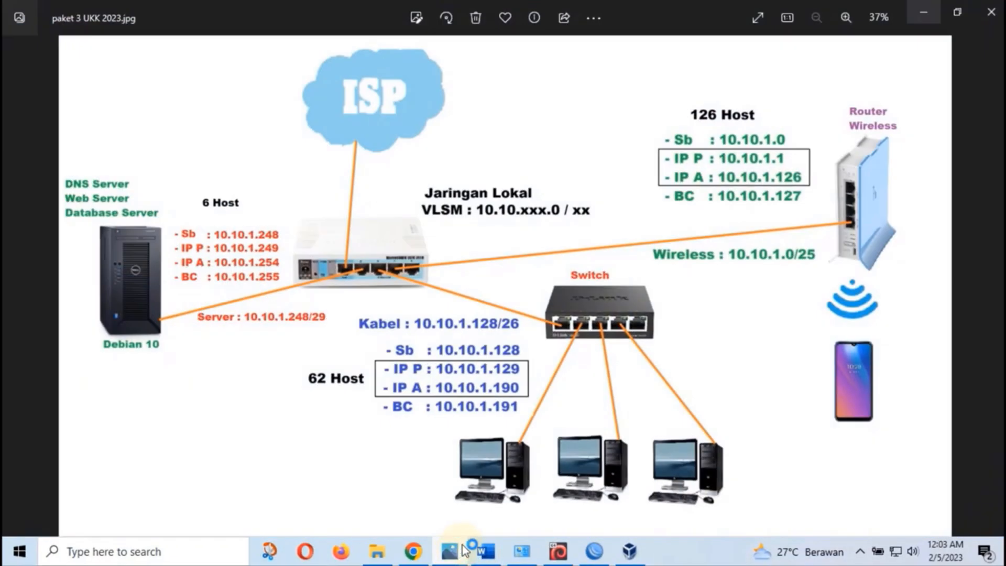
pyautogui.click(667, 551)
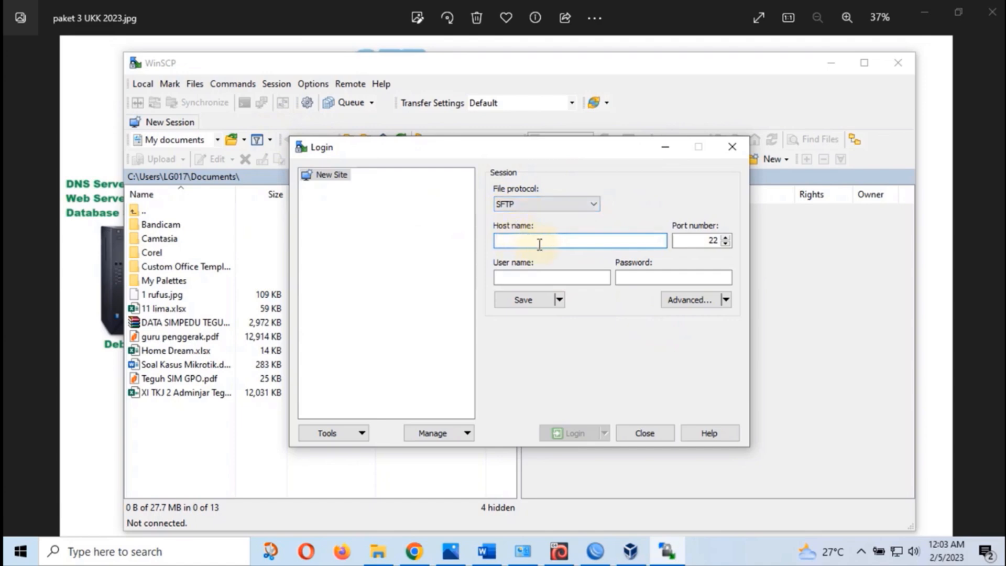
# Log into 10.10.1.254 over SFTP as root with its password, accepting the host key
pyautogui.write('10.10.1.')
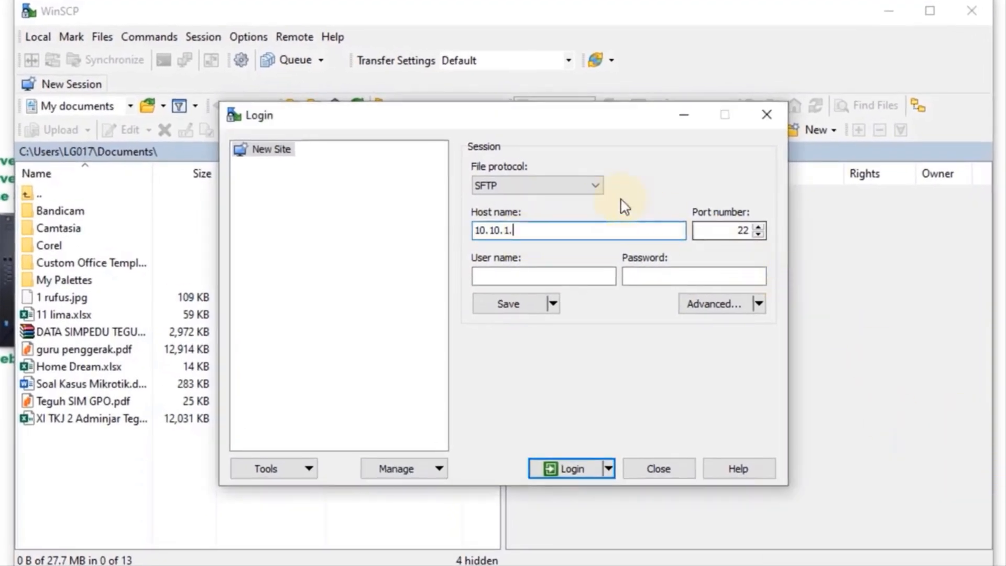
pyautogui.write('254')
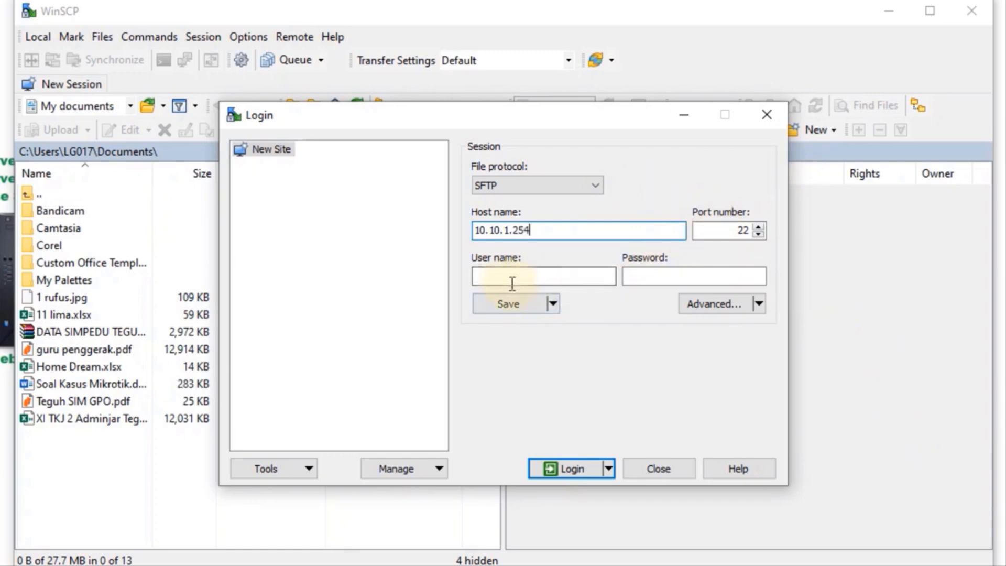
pyautogui.click(508, 275)
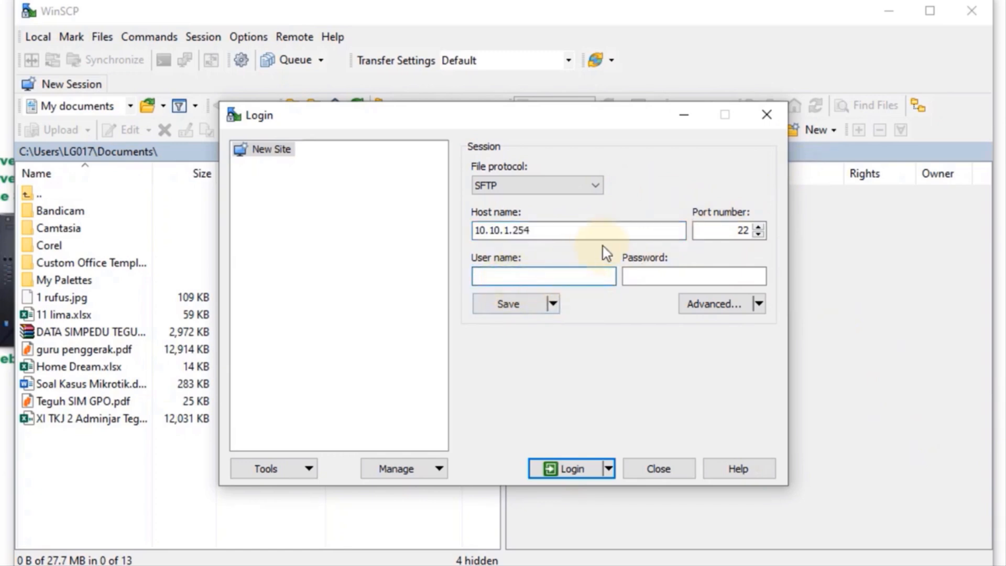
pyautogui.write('root')
pyautogui.press('Tab')
pyautogui.write('root')
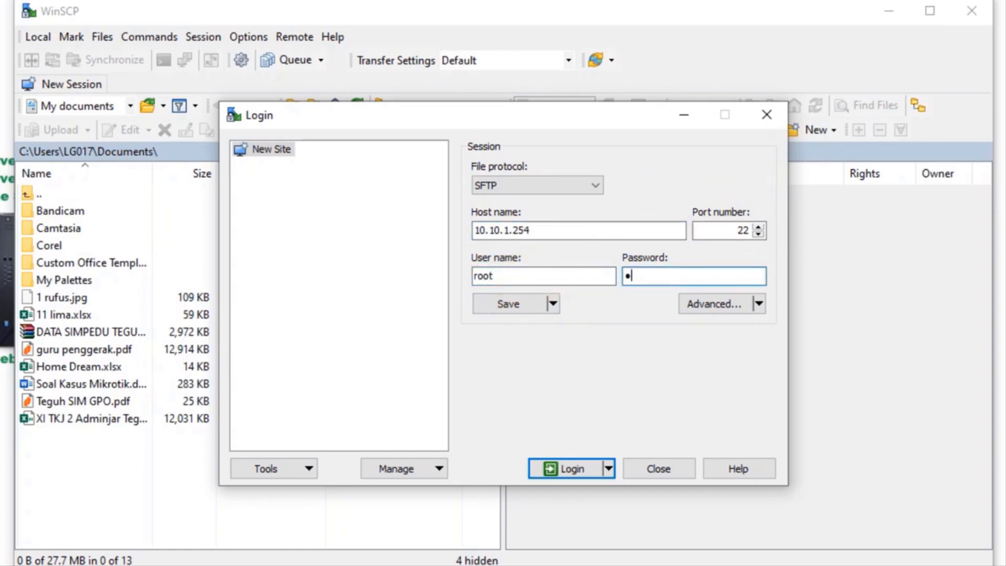
pyautogui.click(574, 468)
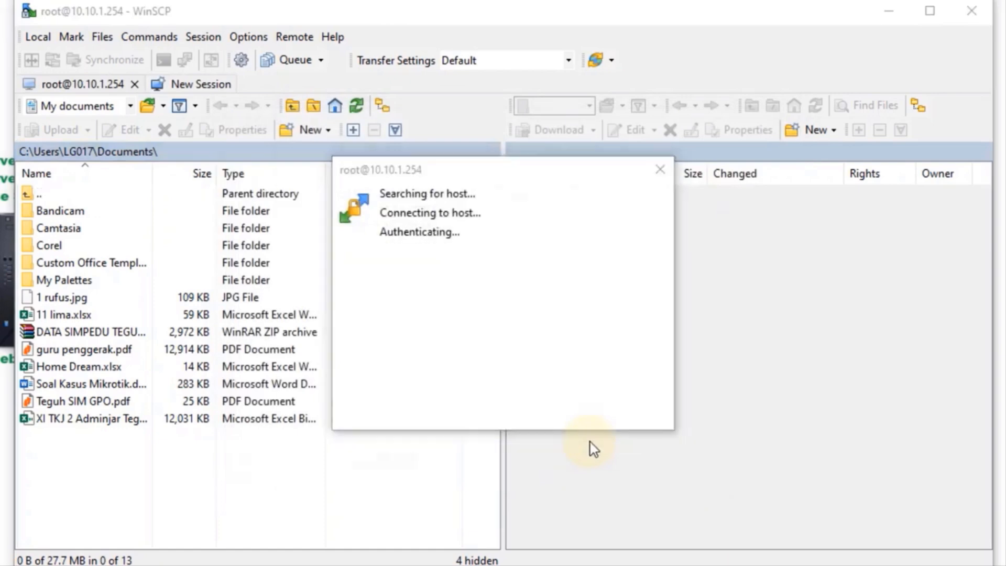
pyautogui.click(382, 467)
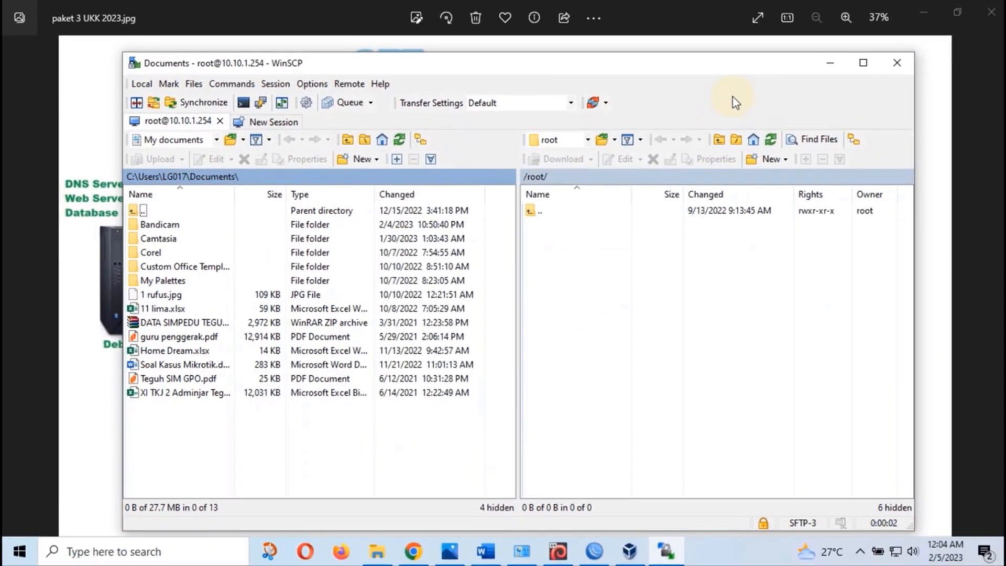
# Maximize WinSCP and open the local Downloads > New folder > wordpress folder
pyautogui.click(912, 24)
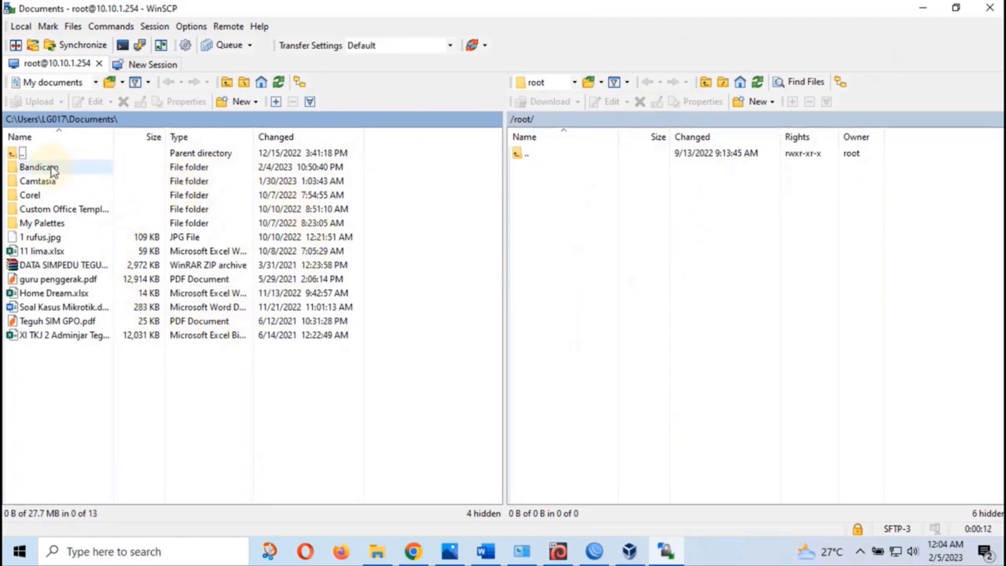
pyautogui.doubleClick(23, 153)
pyautogui.doubleClick(48, 252)
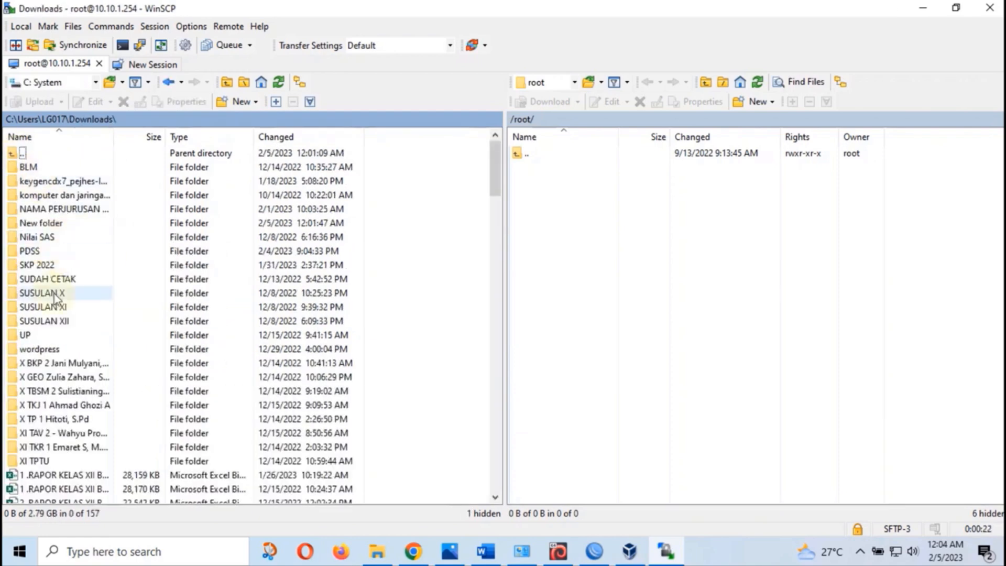
pyautogui.doubleClick(52, 224)
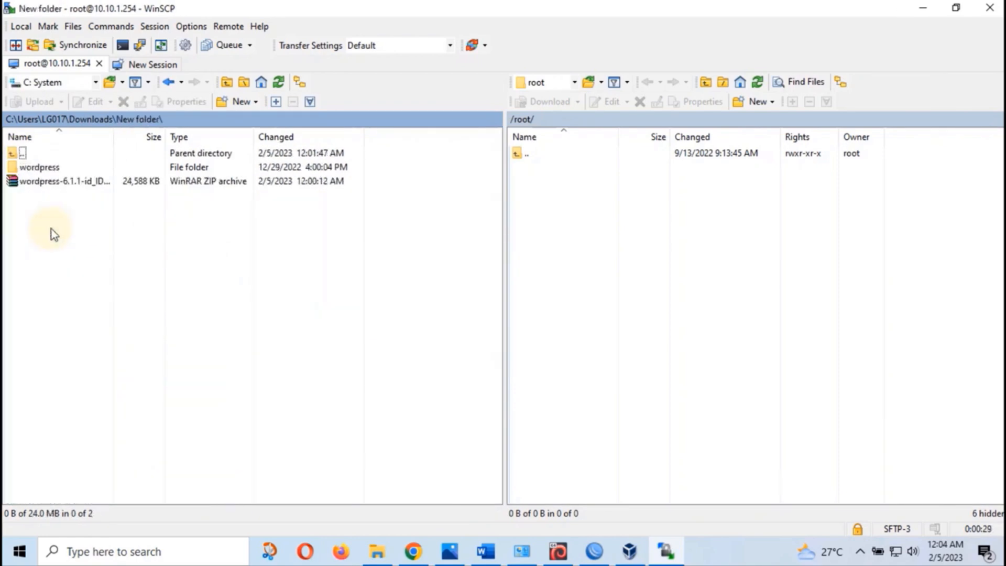
pyautogui.doubleClick(40, 167)
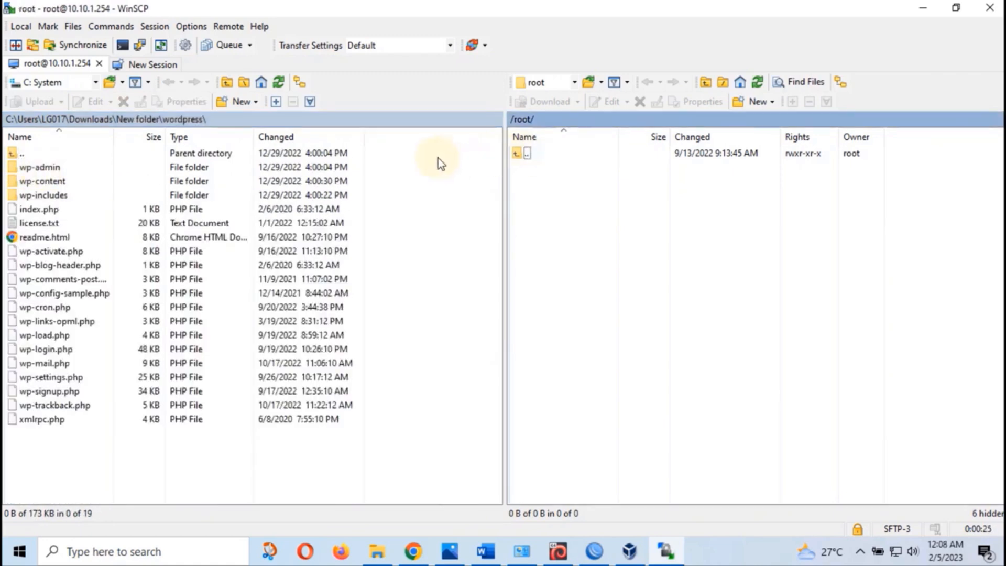
# On the server pane, browse from the root into /var/www/html/wordpress
pyautogui.doubleClick(531, 153)
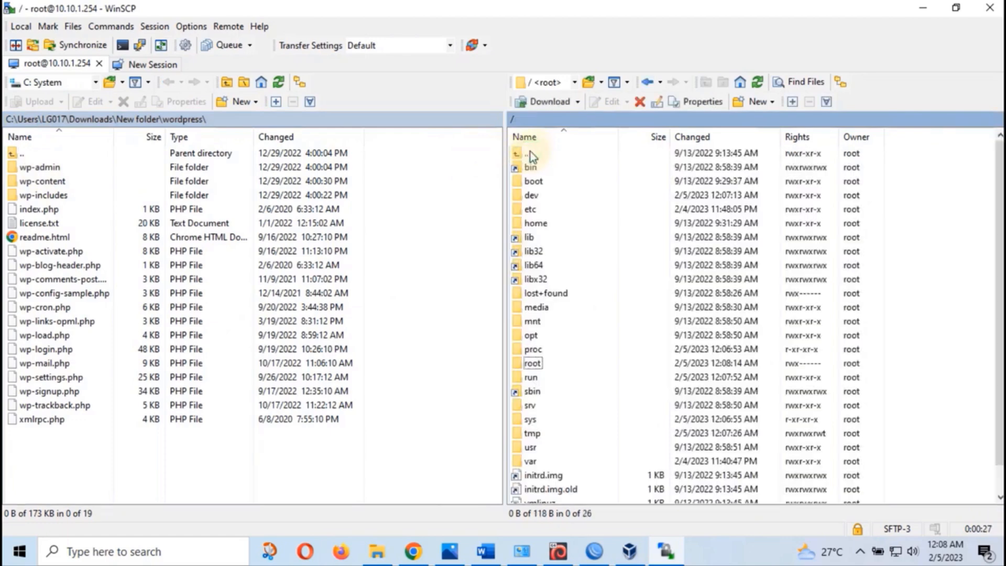
pyautogui.scroll(-1, 640, 349)
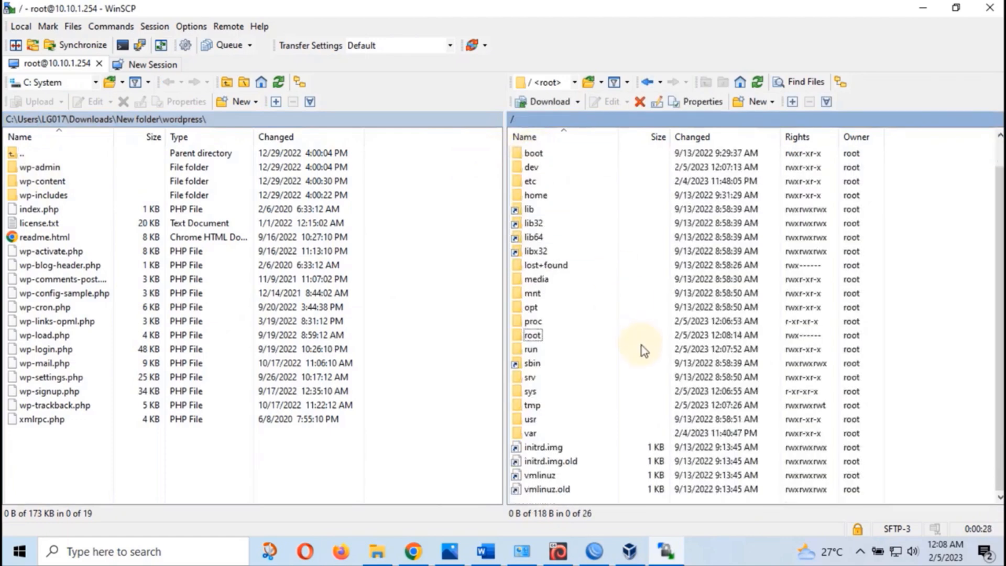
pyautogui.doubleClick(530, 433)
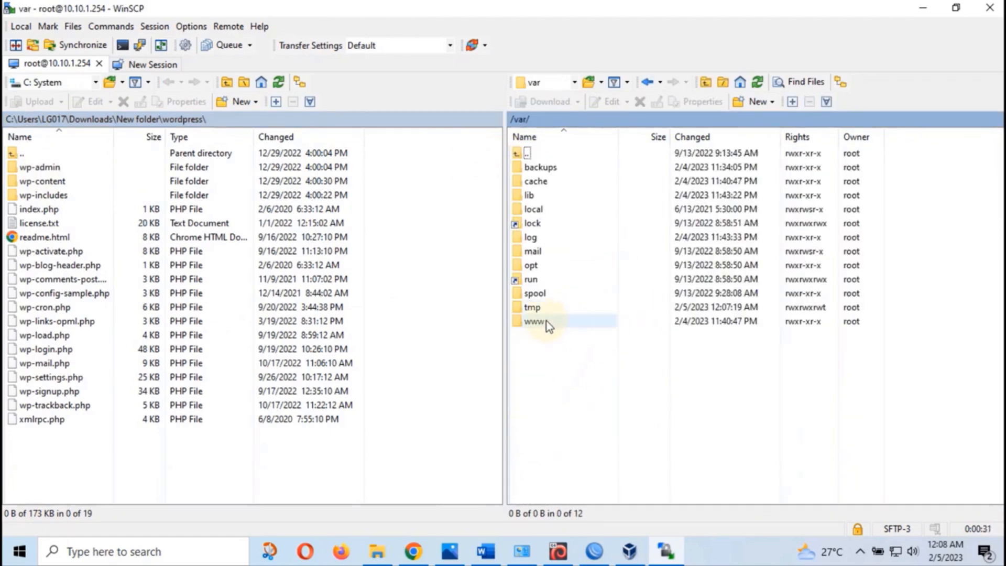
pyautogui.doubleClick(546, 322)
pyautogui.doubleClick(533, 168)
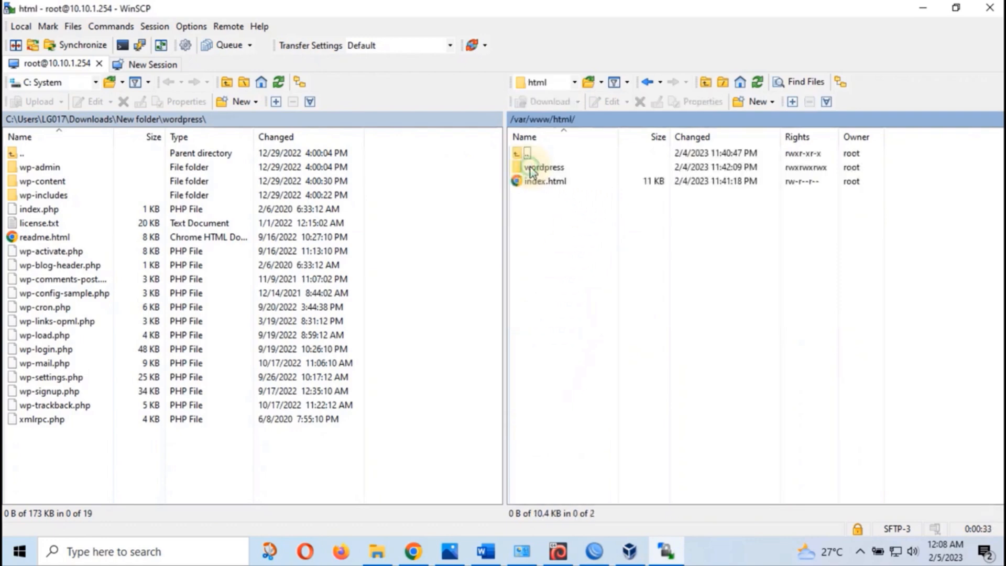
pyautogui.doubleClick(567, 166)
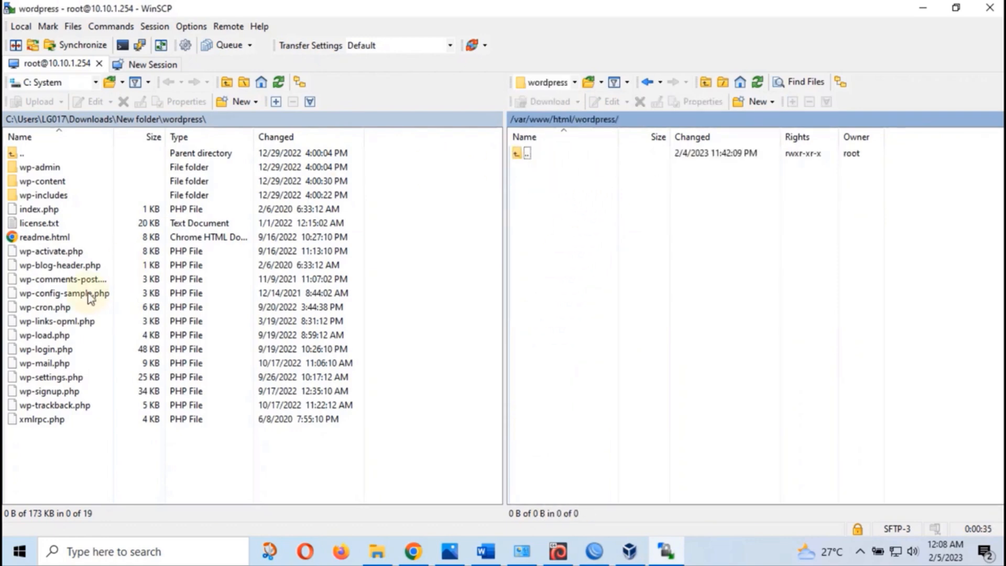
pyautogui.click(47, 419)
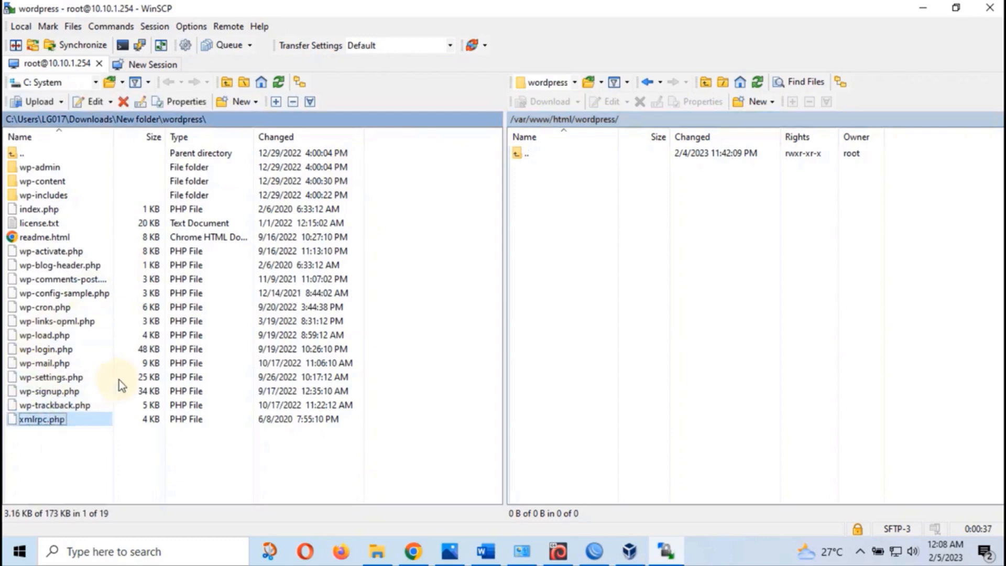
# Upload all 19 local WordPress files to /var/www/html/wordpress, then end and close the WinSCP session
pyautogui.hotkey('ctrl', 'a')
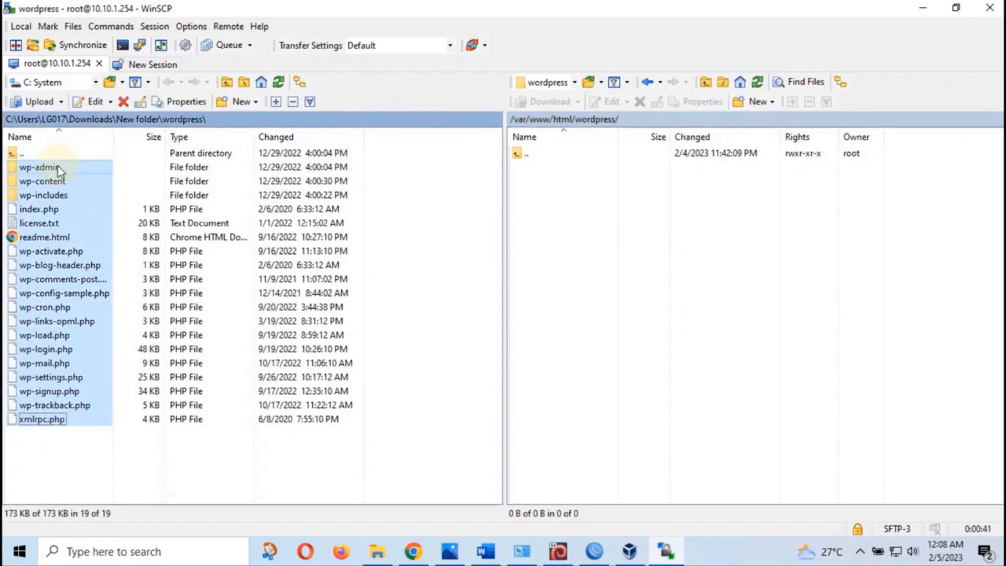
pyautogui.moveTo(57, 170); pyautogui.dragTo(607, 198)
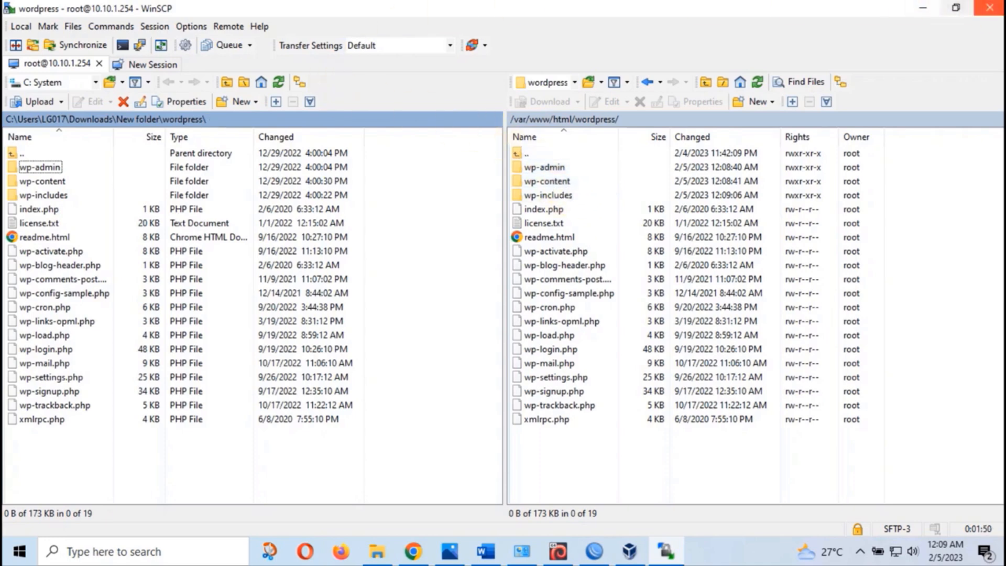
pyautogui.click(993, 9)
pyautogui.click(506, 302)
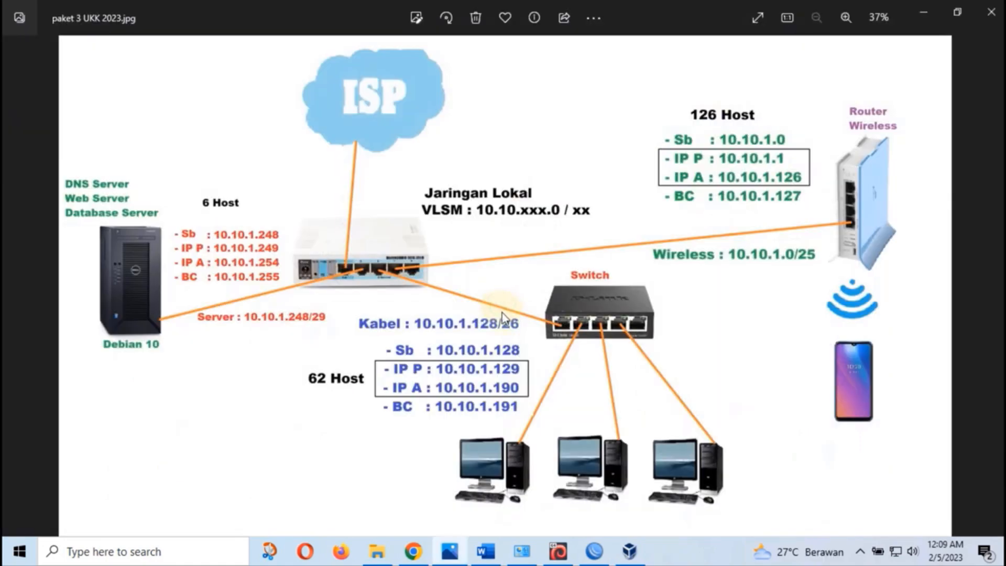
# Log in to the Debian VM console as root
pyautogui.click(559, 551)
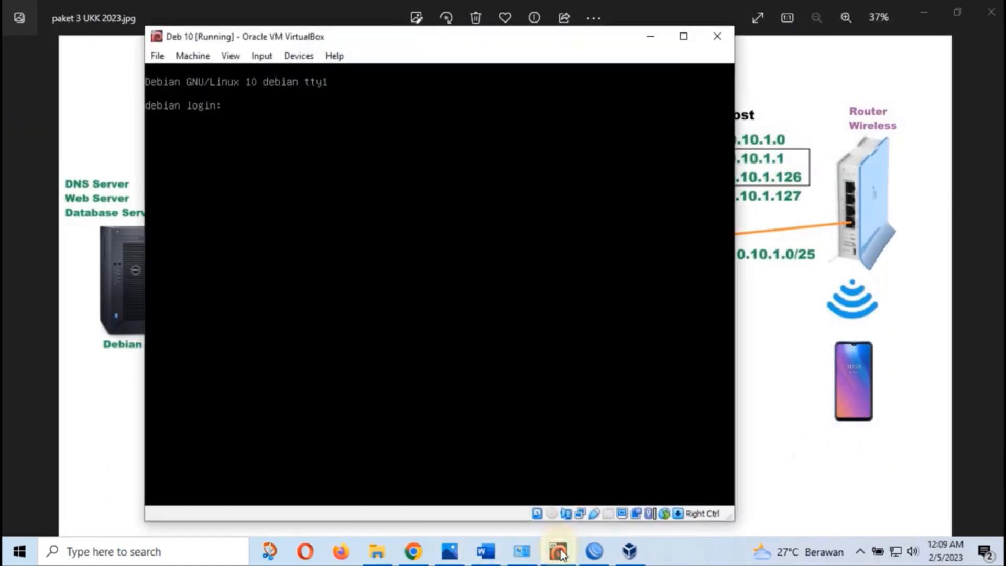
pyautogui.write('root')
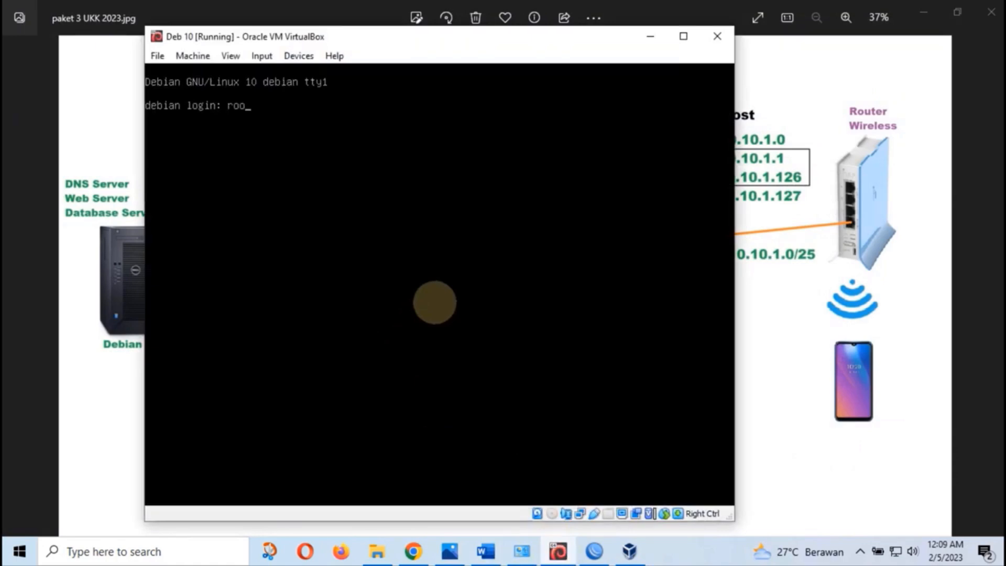
pyautogui.press('Return')
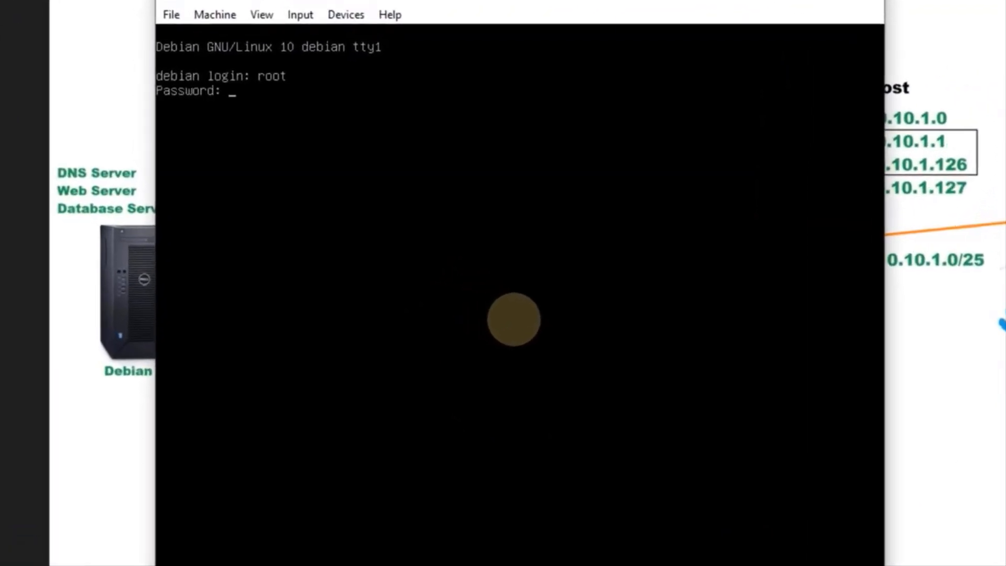
pyautogui.press('Return')
pyautogui.press('Return')
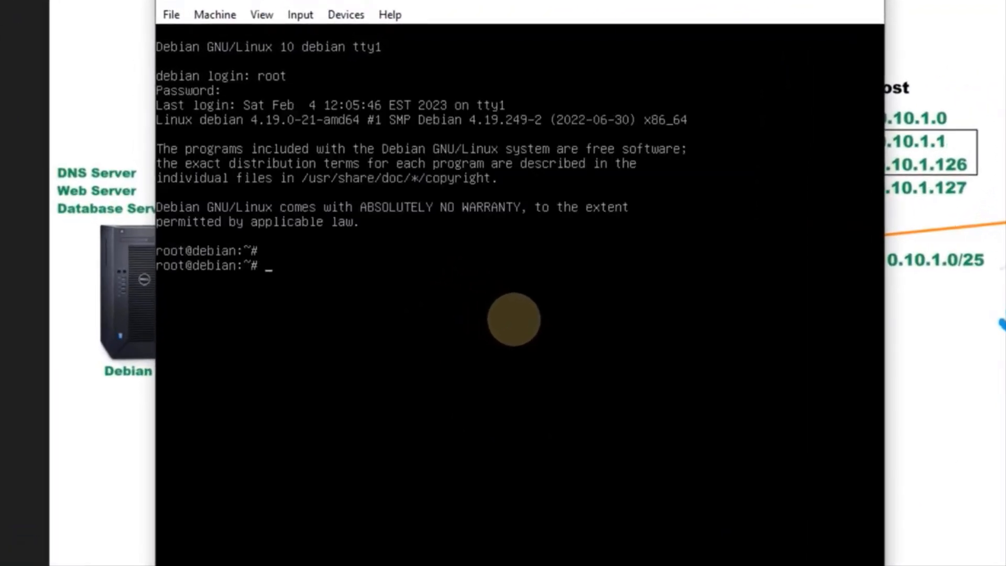
pyautogui.press('Return')
# Change into /var/www/html/wordpress and list the uploaded files
pyautogui.write('cd ')
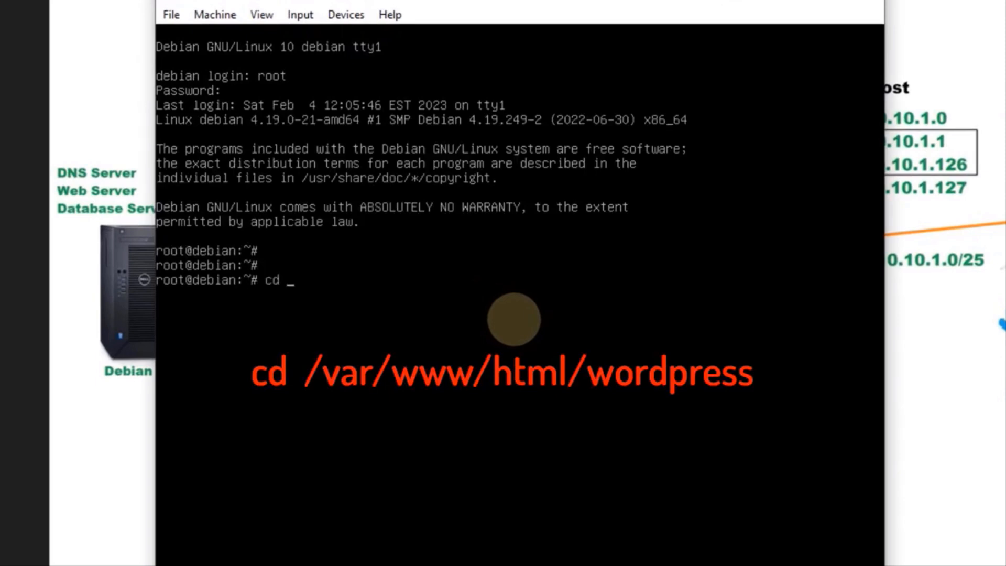
pyautogui.write('/var/www/html/')
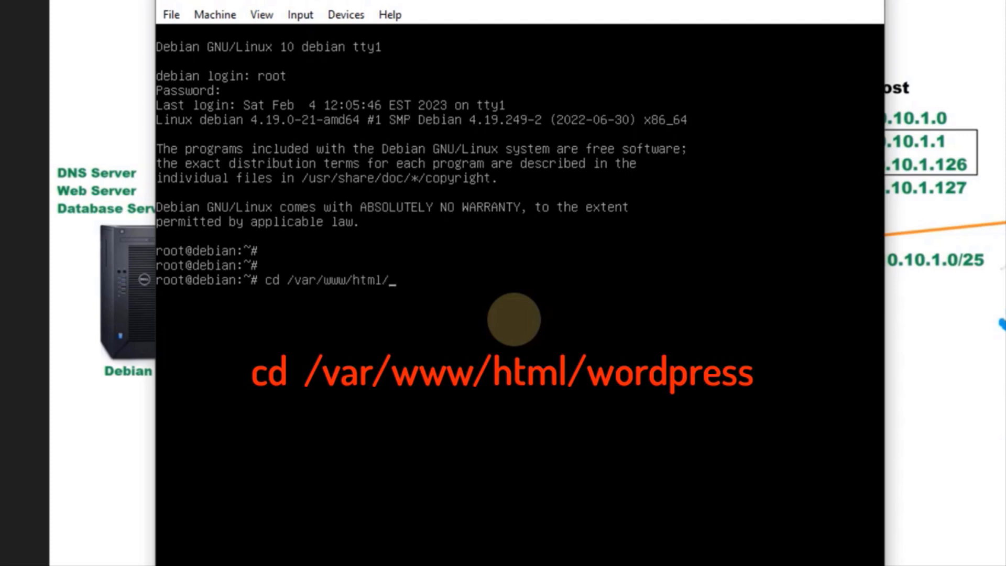
pyautogui.write('wordpresss')
pyautogui.press('BackSpace')
pyautogui.press('Return')
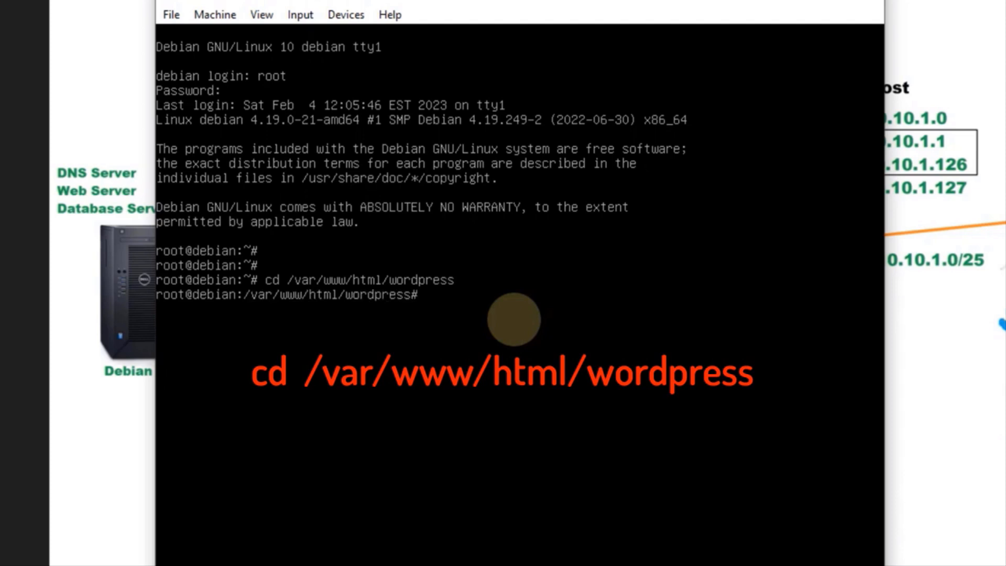
pyautogui.write('ls')
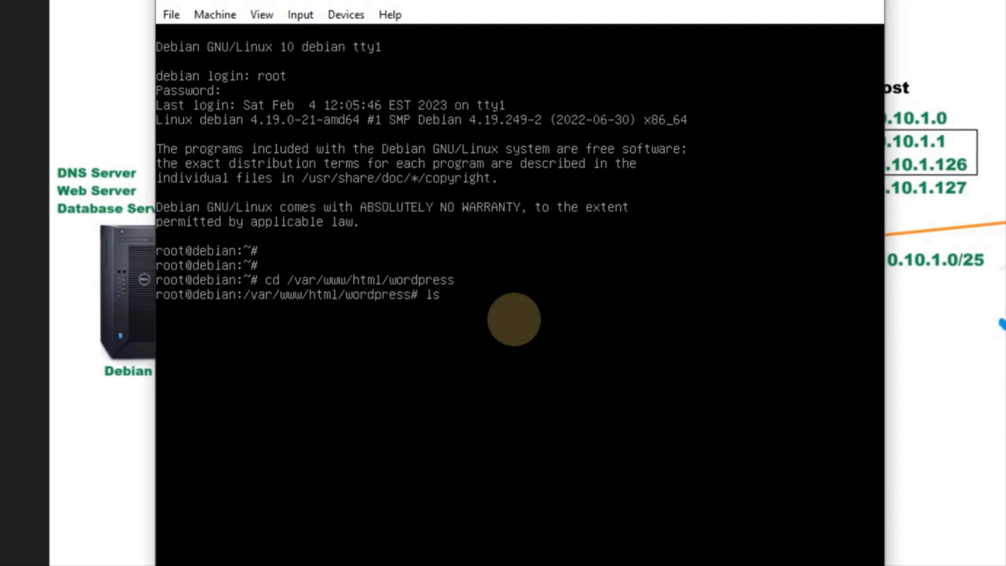
pyautogui.press('Return')
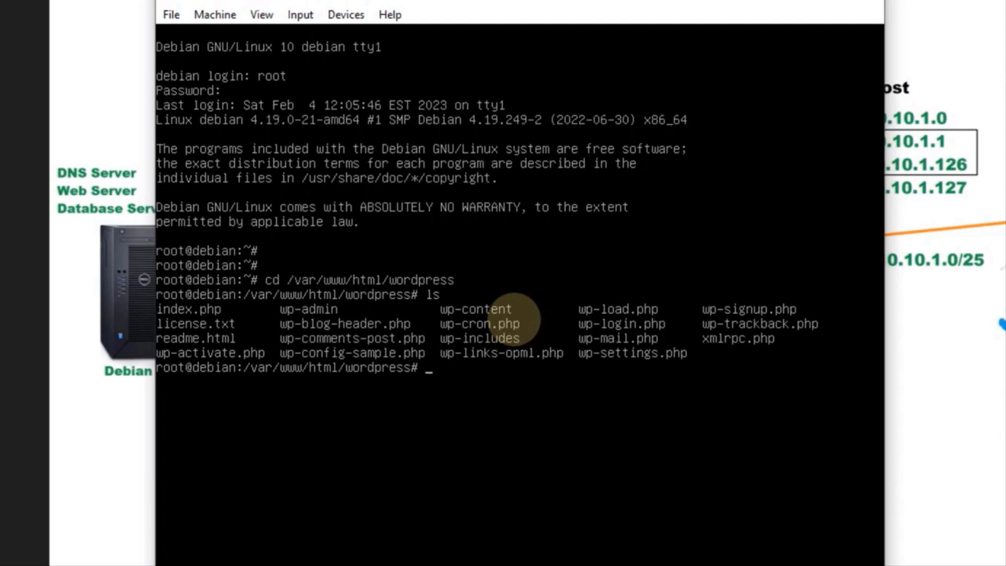
# Copy wp-config-sample.php to wp-config.php and open wp-config.php in nano
pyautogui.write('cp ')
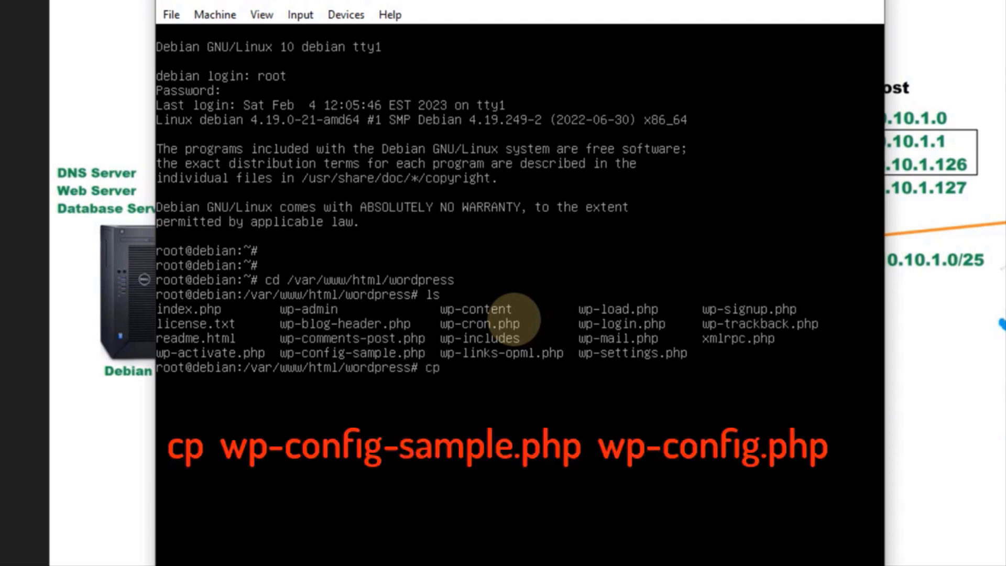
pyautogui.write('wp-conf')
pyautogui.press('Tab')
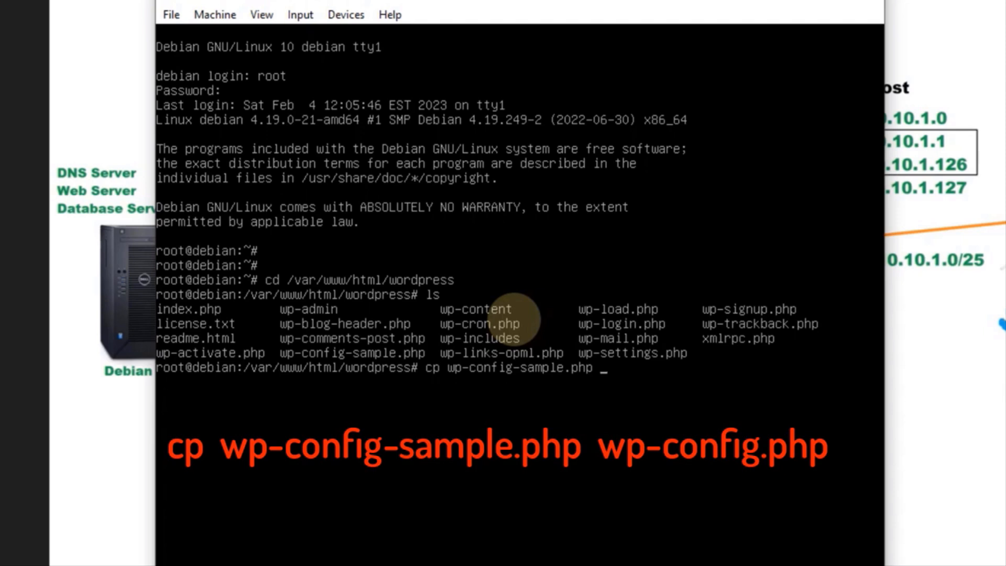
pyautogui.write('wp-config-')
pyautogui.press('Tab')
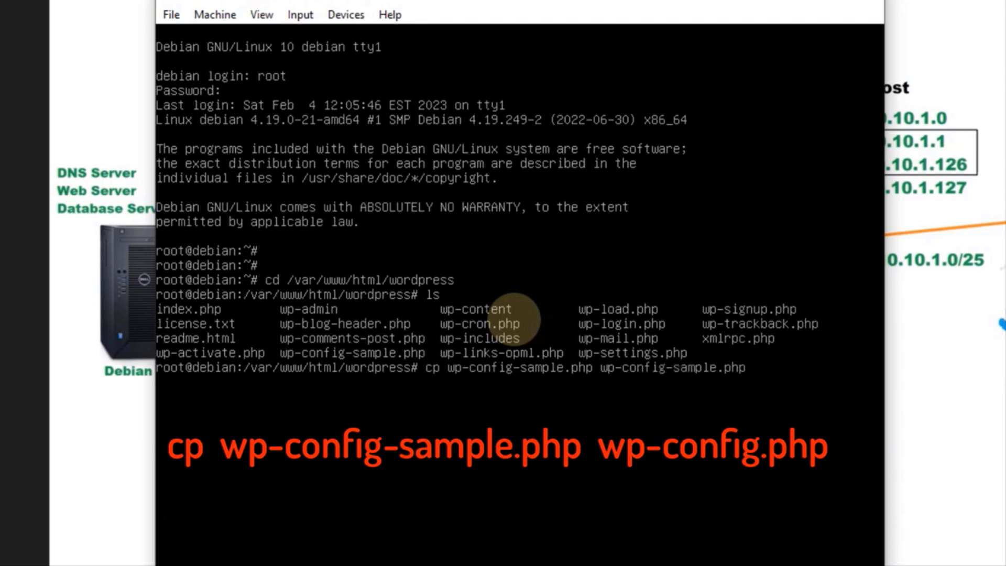
pyautogui.press('BackSpace')
pyautogui.press('BackSpace')
pyautogui.press('BackSpace')
pyautogui.press('BackSpace')
pyautogui.press('BackSpace')
pyautogui.press('BackSpace')
pyautogui.press('BackSpace')
pyautogui.press('BackSpace')
pyautogui.press('BackSpace')
pyautogui.press('BackSpace')
pyautogui.press('BackSpace')
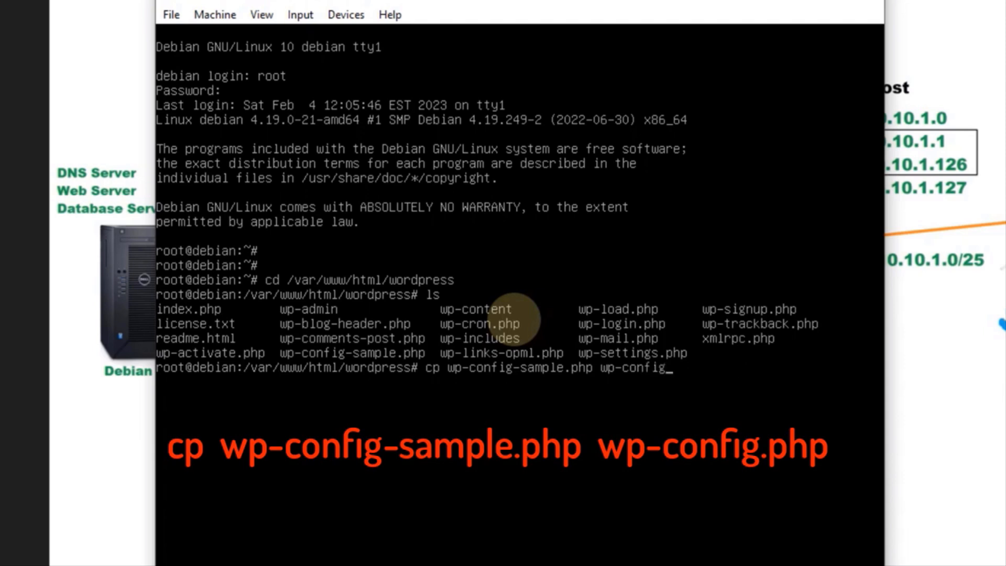
pyautogui.write('.php')
pyautogui.press('Return')
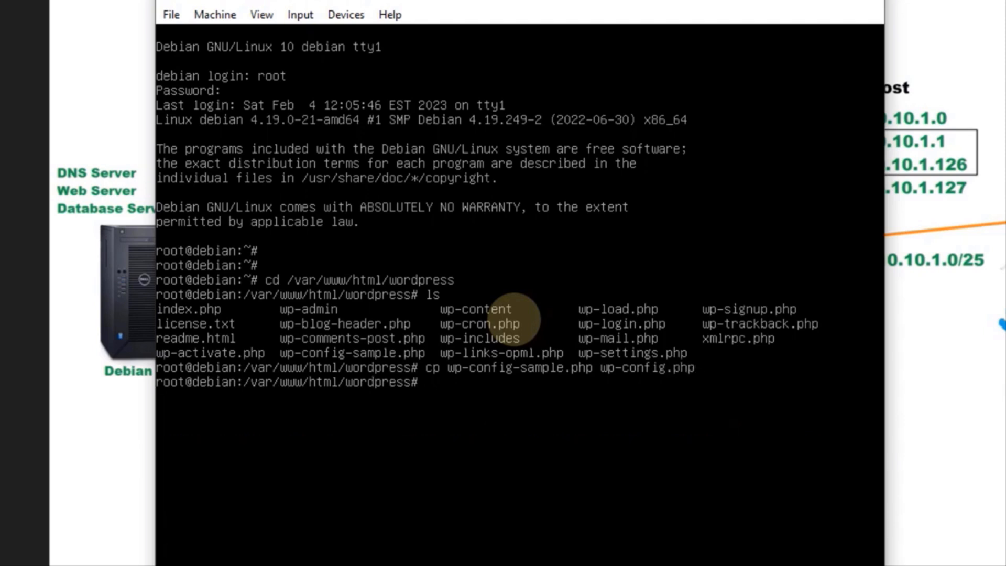
pyautogui.write('nano wp-confi')
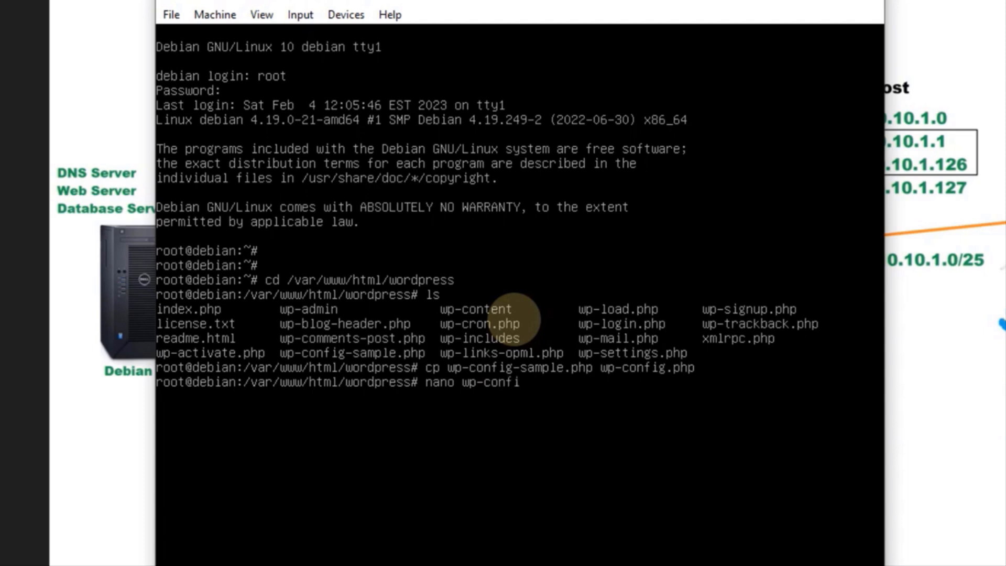
pyautogui.write('g.')
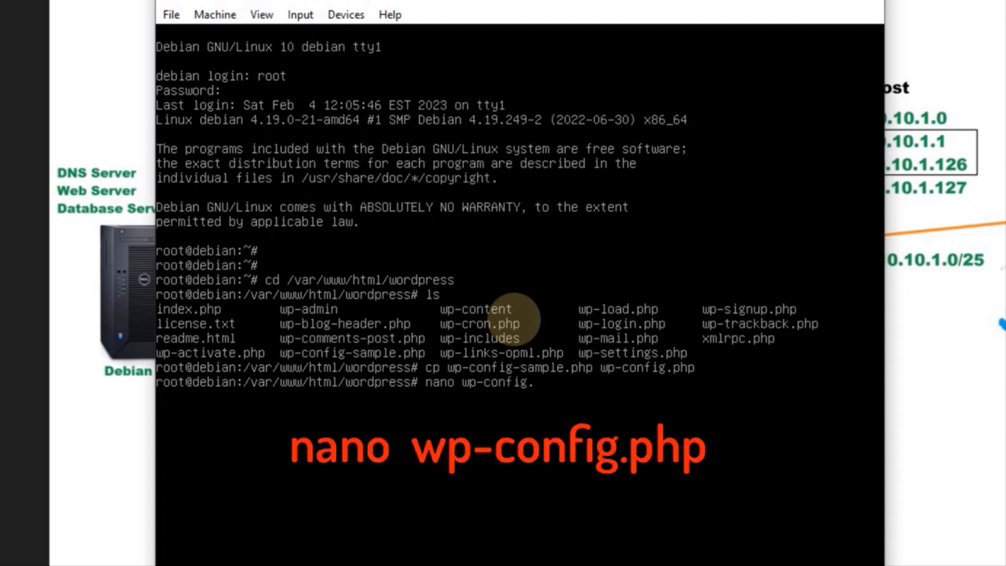
pyautogui.write('php')
pyautogui.press('Return')
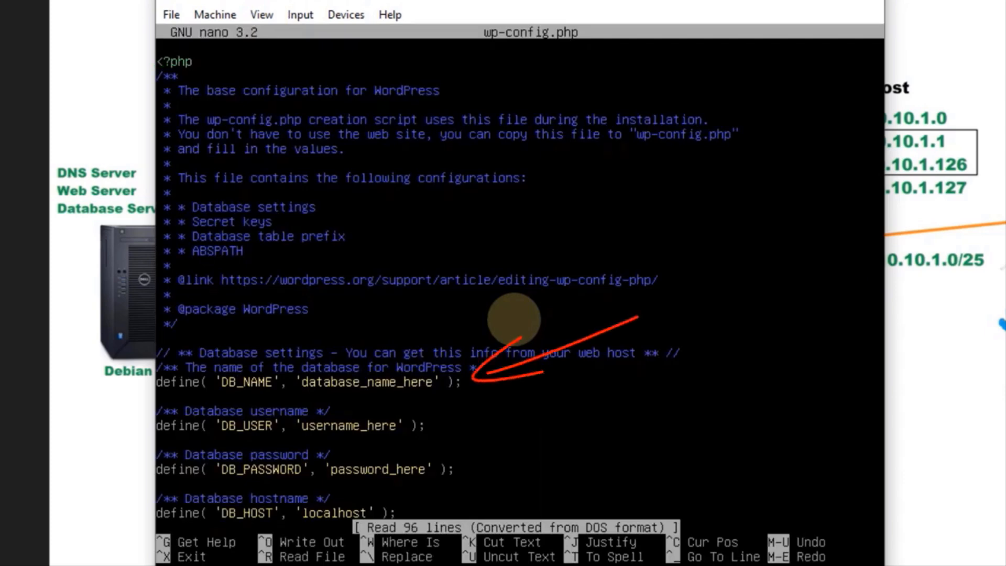
# Set DB_NAME to wordpress in wp-config.php
pyautogui.press('Down')
pyautogui.press('Down')
pyautogui.press('Down')
pyautogui.press('Down')
pyautogui.press('Down')
pyautogui.press('Down')
pyautogui.press('Down')
pyautogui.press('Down')
pyautogui.press('Down')
pyautogui.press('Down')
pyautogui.press('Down')
pyautogui.press('Down')
pyautogui.press('Down')
pyautogui.press('Down')
pyautogui.press('Down')
pyautogui.press('Down')
pyautogui.press('Down')
pyautogui.press('Down')
pyautogui.press('Down')
pyautogui.press('Down')
pyautogui.press('Down')
pyautogui.press('Down')
pyautogui.press('Right')
pyautogui.press('Right')
pyautogui.press('Right')
pyautogui.press('Right')
pyautogui.press('Right')
pyautogui.press('Right')
pyautogui.press('Right')
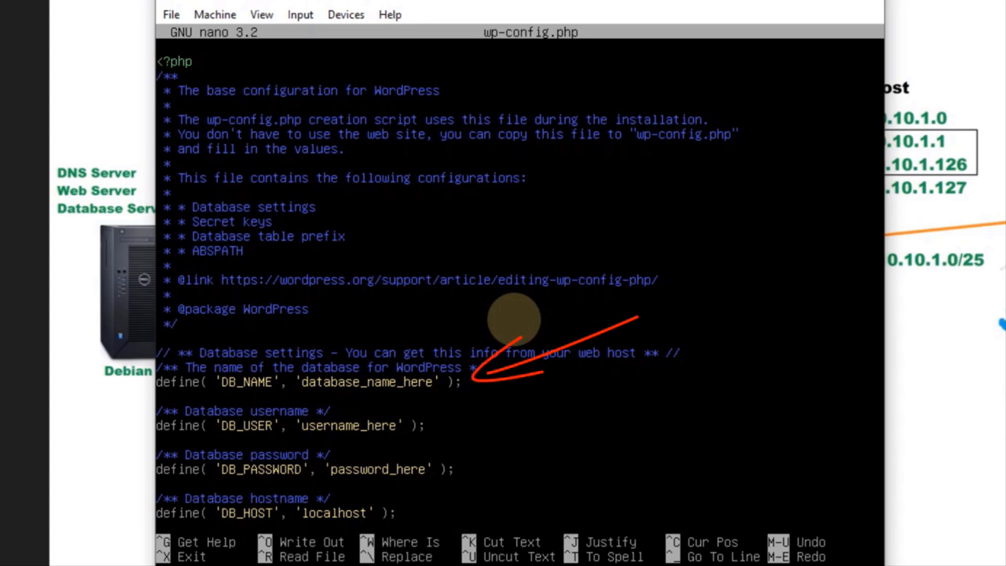
pyautogui.press('Delete')
pyautogui.press('Delete')
pyautogui.press('Delete')
pyautogui.press('Delete')
pyautogui.press('Delete')
pyautogui.press('Delete')
pyautogui.press('Delete')
pyautogui.press('Delete')
pyautogui.press('Delete')
pyautogui.press('Delete')
pyautogui.press('Delete')
pyautogui.press('Delete')
pyautogui.press('Delete')
pyautogui.press('Delete')
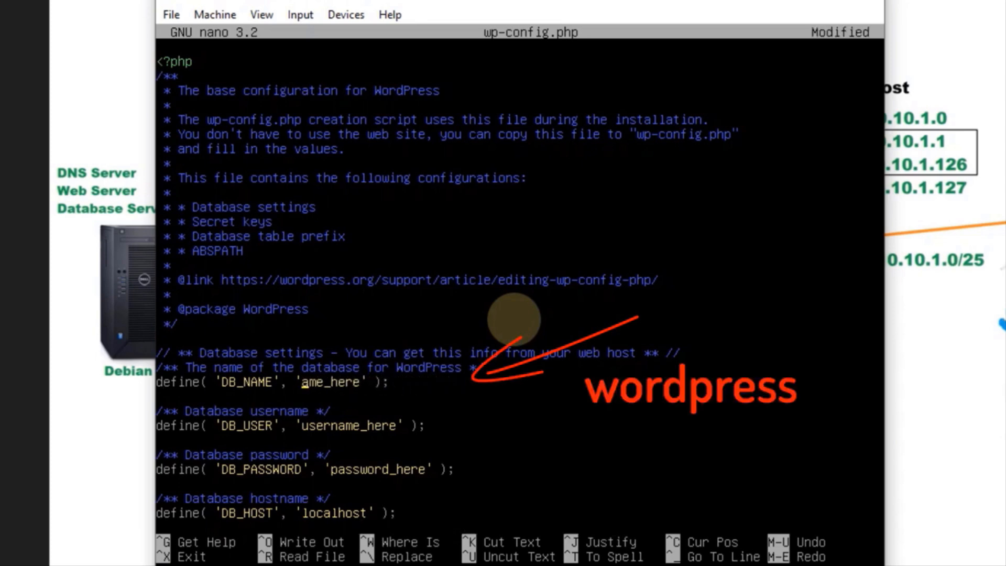
pyautogui.press('Delete')
pyautogui.press('Delete')
pyautogui.press('Delete')
pyautogui.press('Delete')
pyautogui.write('wordpress')
# Replace the DB_USER and DB_PASSWORD placeholders with the database user and its password
pyautogui.press('Down')
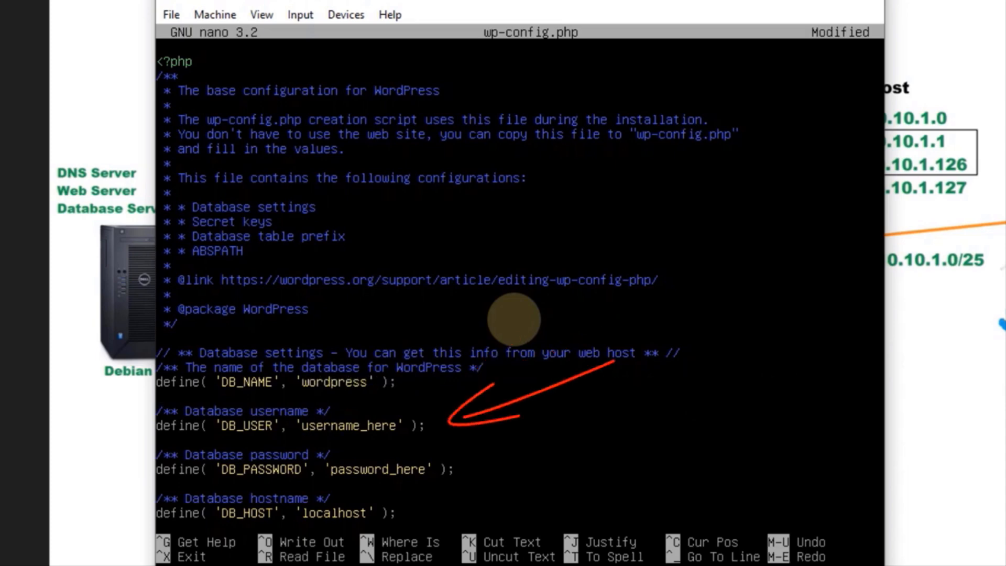
pyautogui.press('Delete')
pyautogui.press('Delete')
pyautogui.press('Delete')
pyautogui.press('Delete')
pyautogui.press('Delete')
pyautogui.press('Delete')
pyautogui.press('Delete')
pyautogui.press('Delete')
pyautogui.press('Delete')
pyautogui.press('Delete')
pyautogui.press('Delete')
pyautogui.press('Delete')
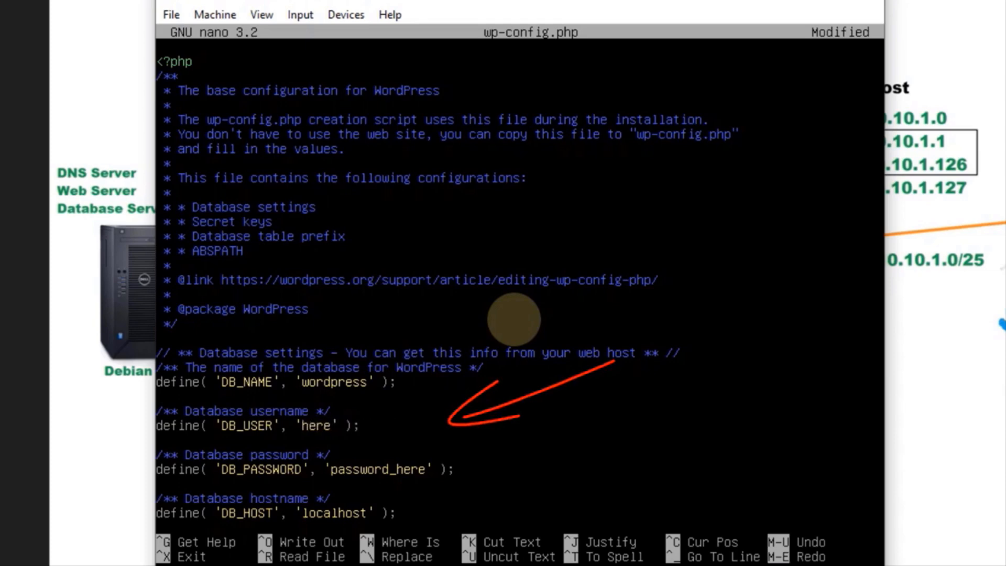
pyautogui.press('Delete')
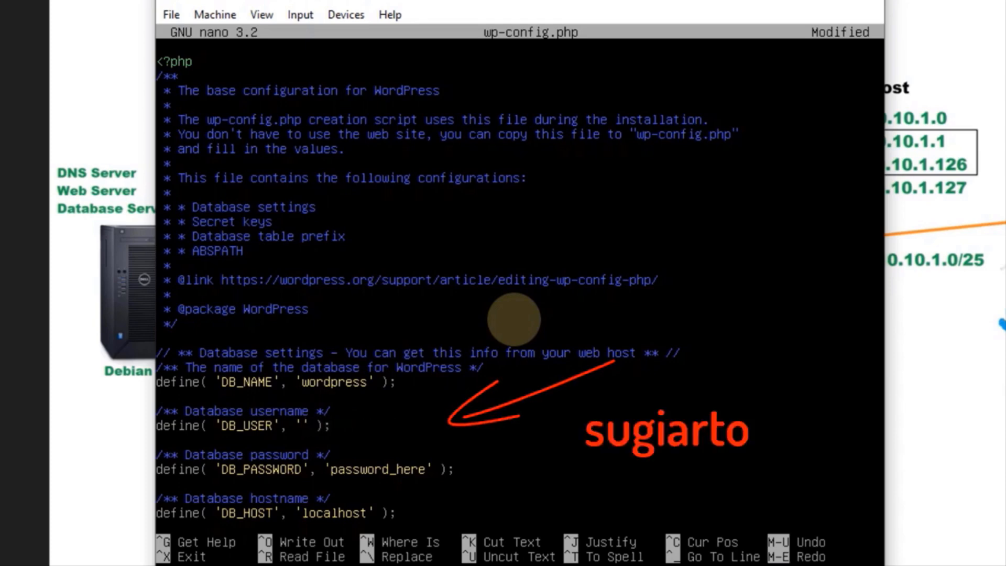
pyautogui.write('sugiarto')
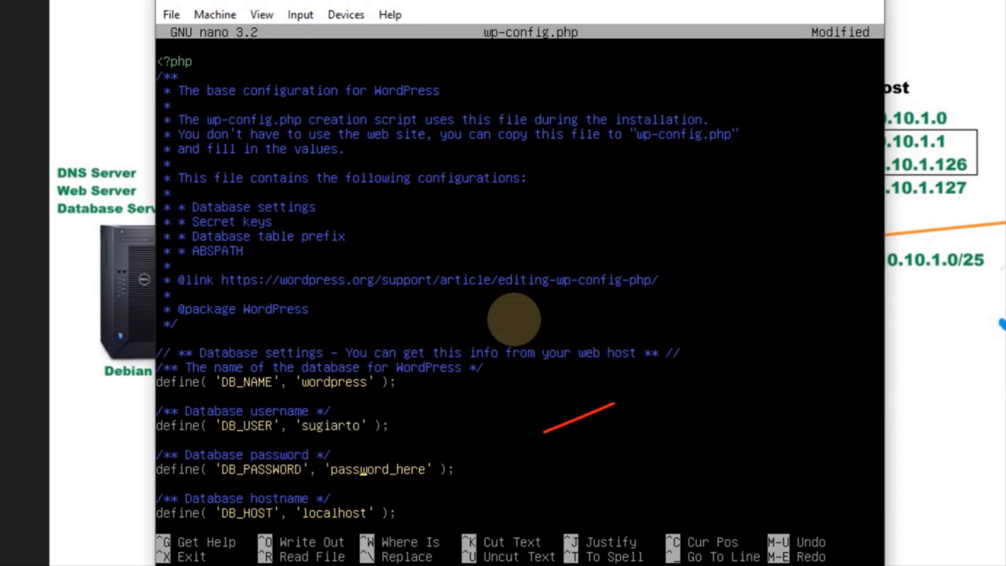
pyautogui.press('Left')
pyautogui.press('Left')
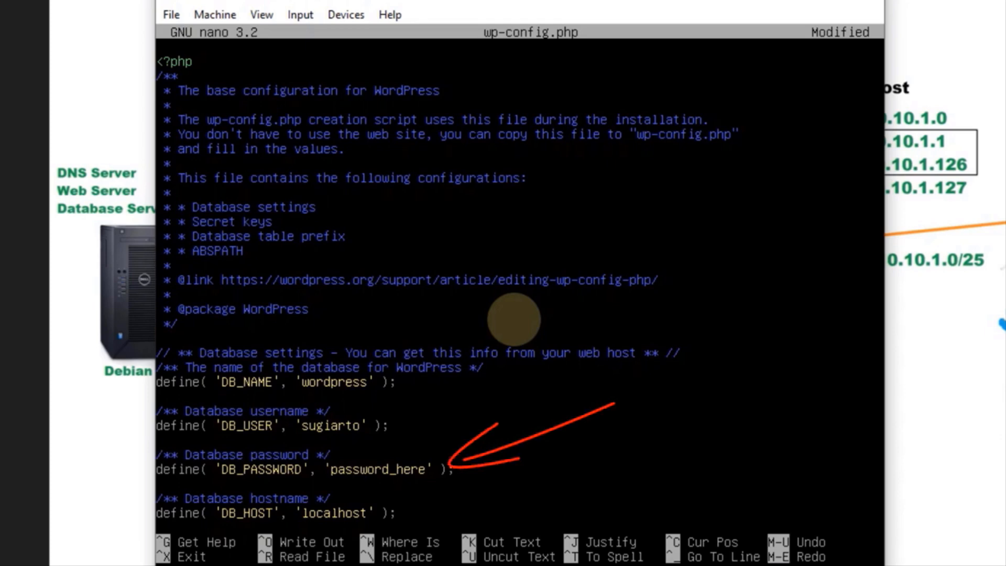
pyautogui.press('Delete')
pyautogui.press('Delete')
pyautogui.press('Delete')
pyautogui.press('Delete')
pyautogui.press('Delete')
pyautogui.press('Delete')
pyautogui.press('Delete')
pyautogui.press('Delete')
pyautogui.press('Delete')
pyautogui.press('Delete')
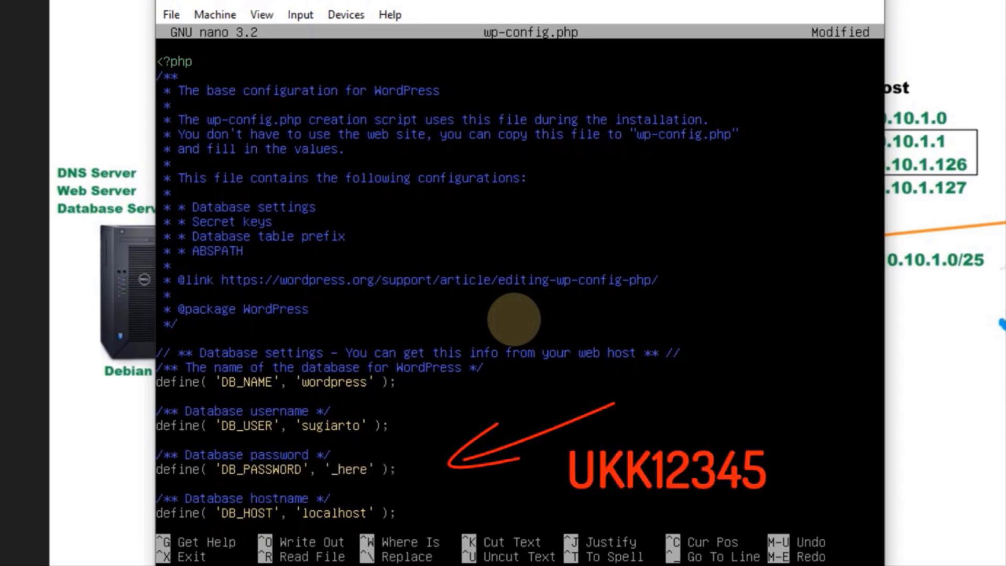
pyautogui.press('Delete')
pyautogui.press('Delete')
pyautogui.press('Delete')
pyautogui.write('UKK12345')
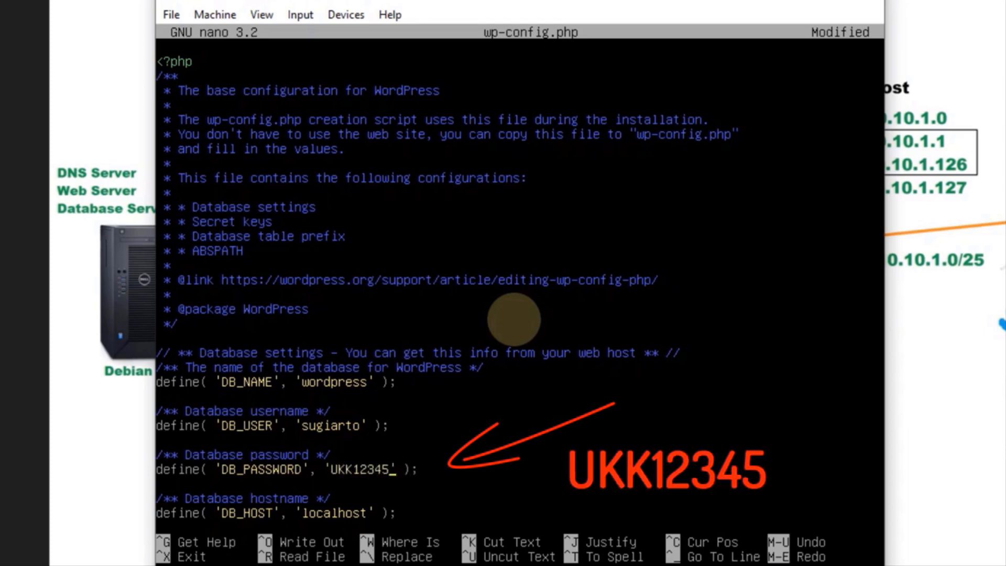
# Save wp-config.php under the same name and exit nano
pyautogui.press('Down')
pyautogui.press('Down')
pyautogui.press('Down')
pyautogui.press('Down')
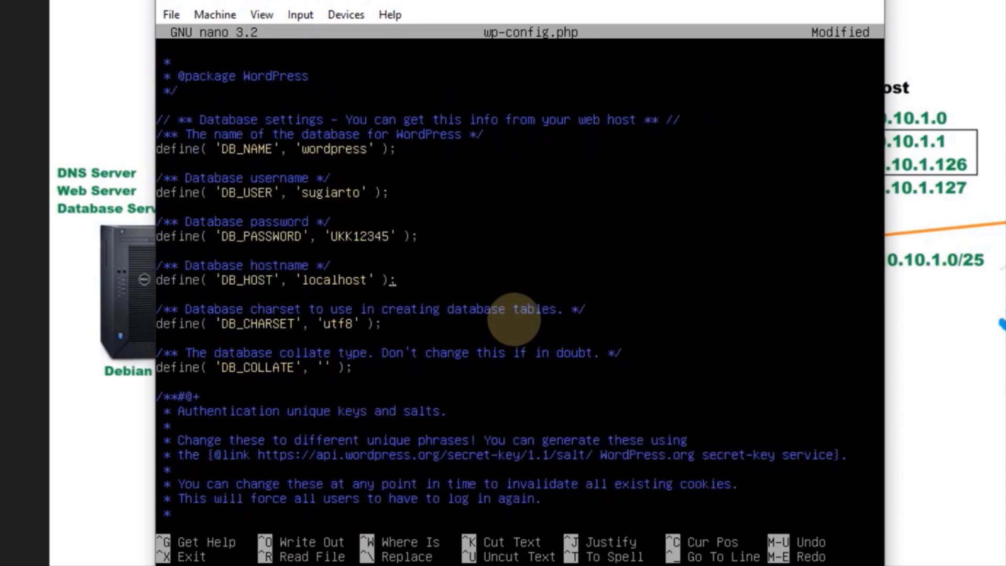
pyautogui.hotkey('ctrl', 'x')
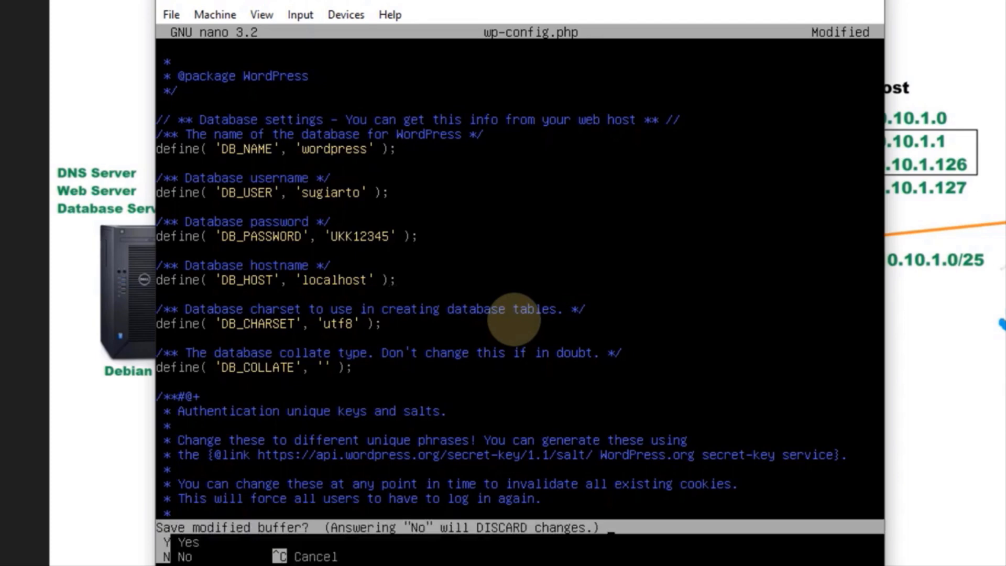
pyautogui.press('y')
pyautogui.press('Return')
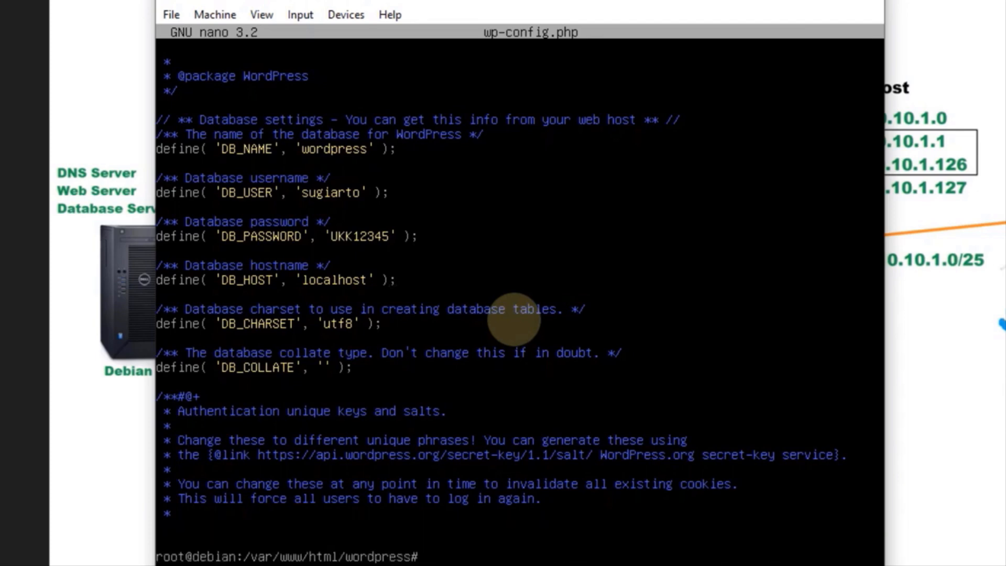
# Go to /etc/apache2/sites-available, list its files, and start nano on 000-default.conf
pyautogui.press('Return')
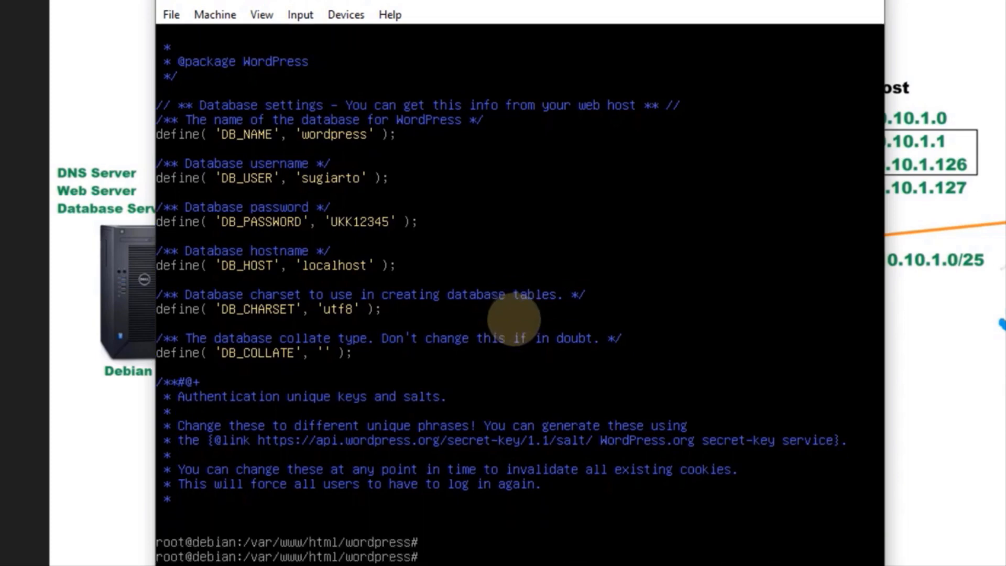
pyautogui.write('cd')
pyautogui.press('Return')
pyautogui.write('cd')
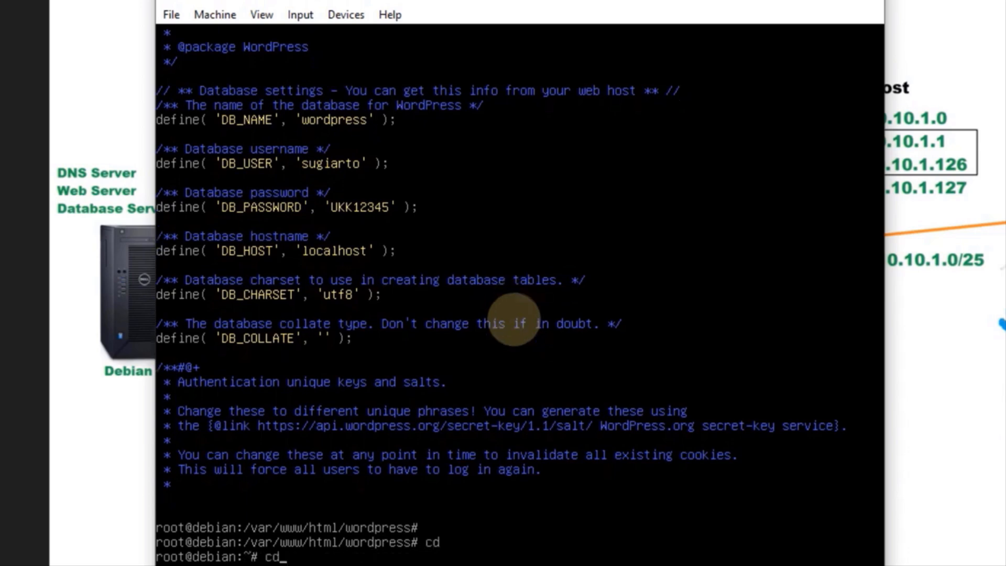
pyautogui.write(' /etc/')
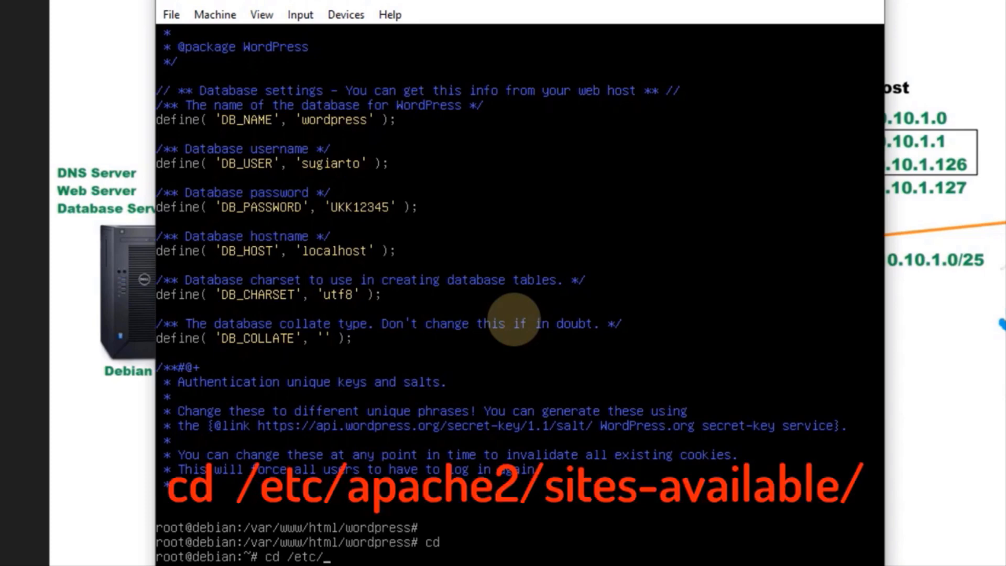
pyautogui.write('apache2/s')
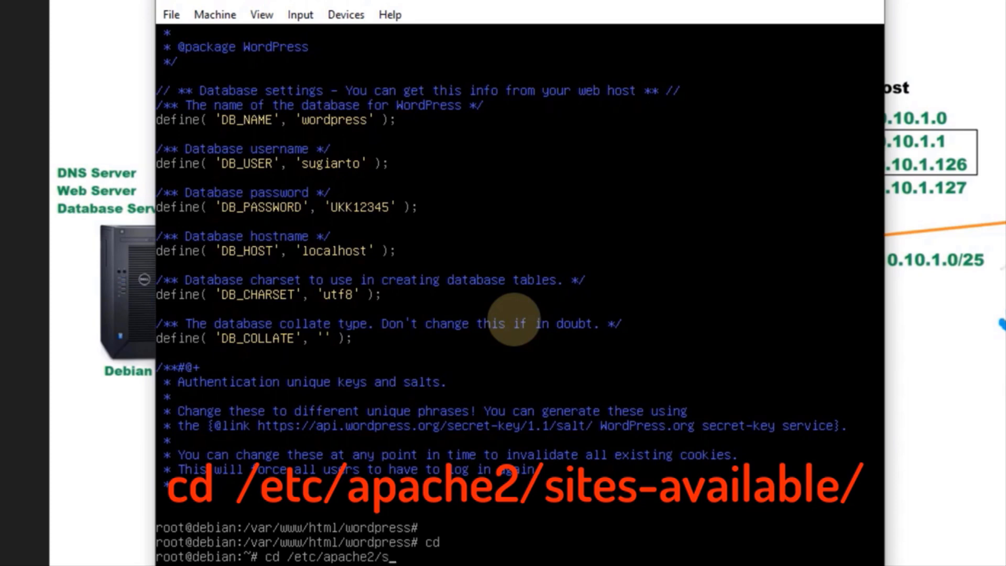
pyautogui.write('ites-ava')
pyautogui.press('Tab')
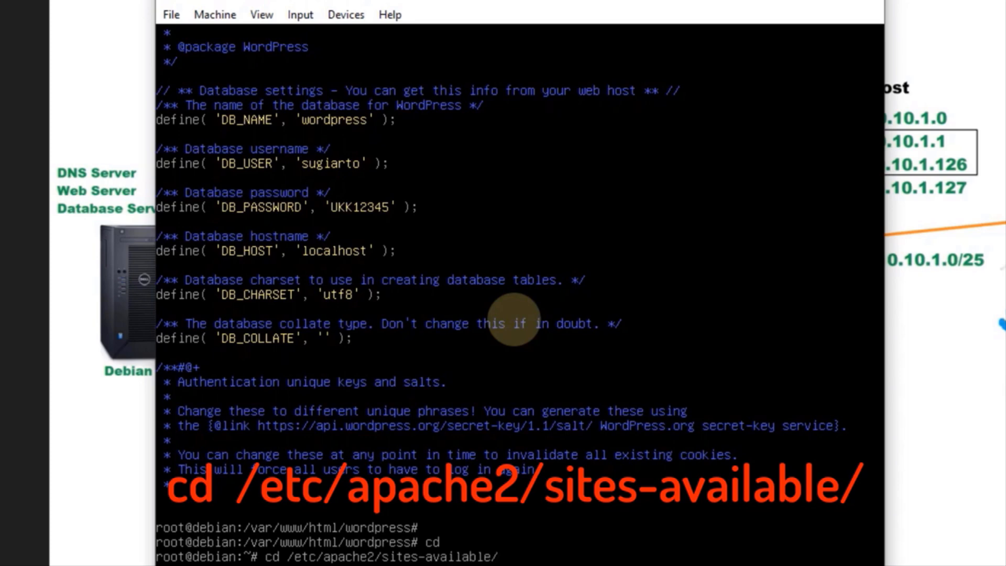
pyautogui.press('Return')
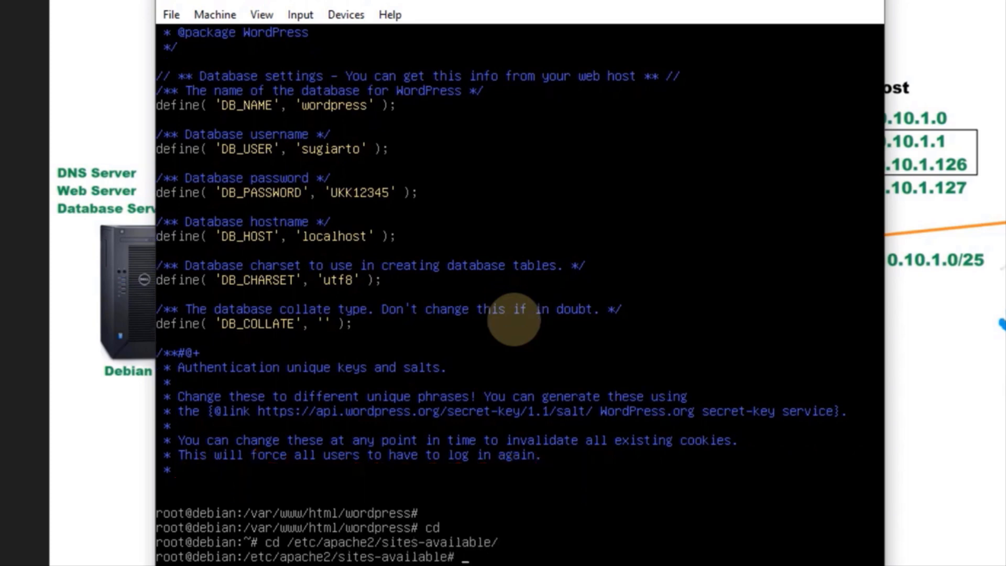
pyautogui.write('ls')
pyautogui.press('Return')
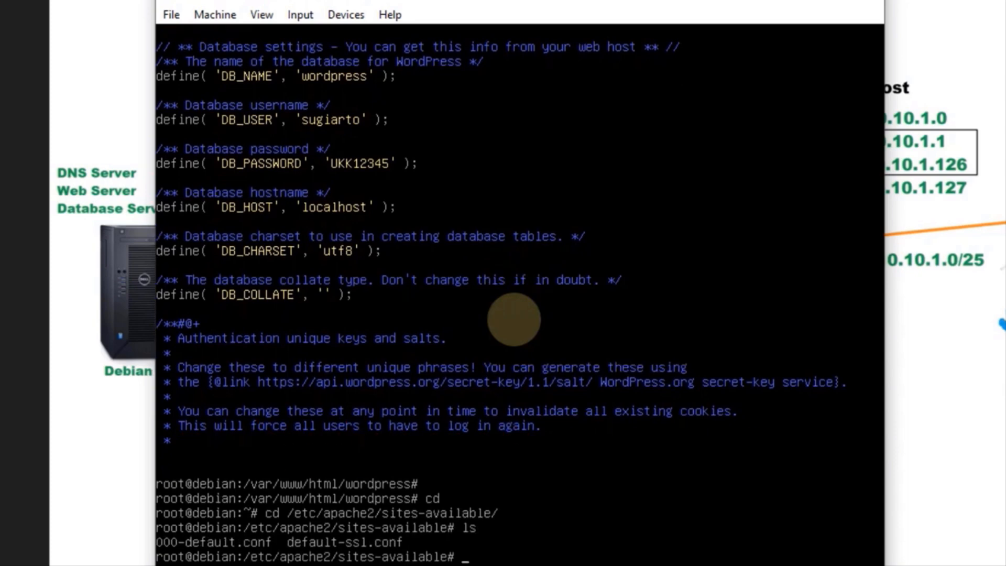
pyautogui.write('nano')
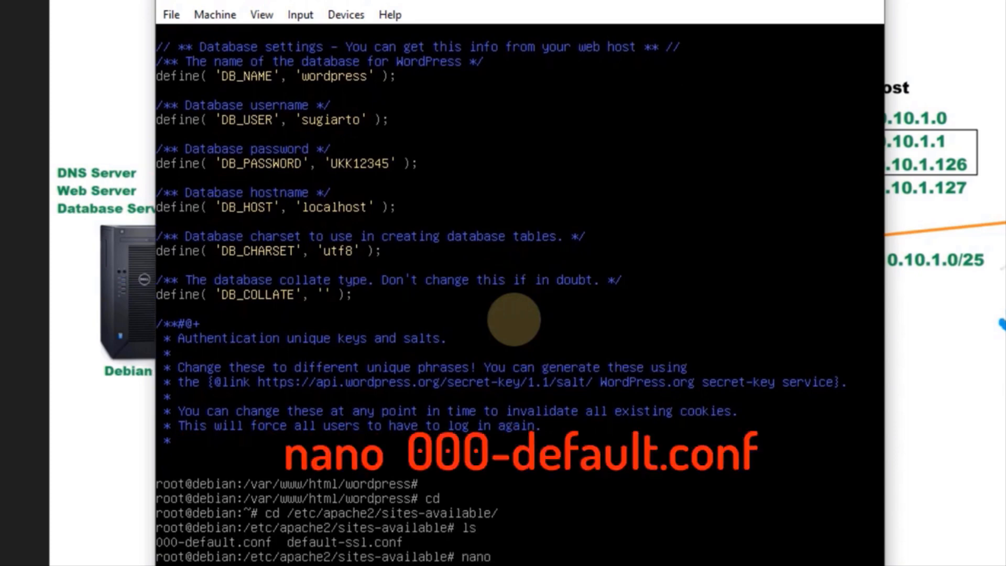
pyautogui.write(' 00')
pyautogui.press('Tab')
pyautogui.press('Return')
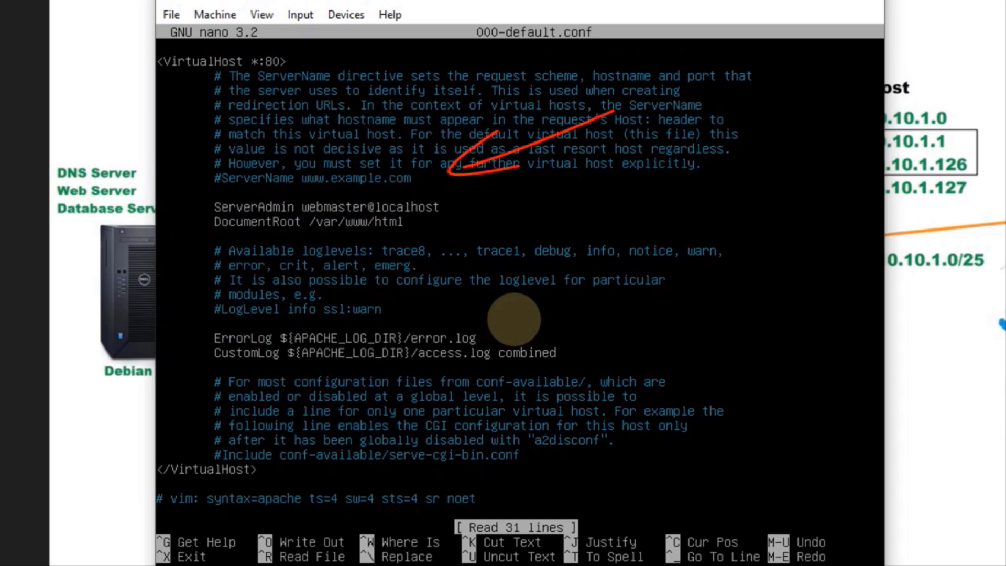
pyautogui.press('Right')
pyautogui.press('Delete')
pyautogui.press('Right')
pyautogui.press('Right')
pyautogui.press('Right')
pyautogui.press('Right')
pyautogui.press('Right')
pyautogui.press('Right')
pyautogui.press('Right')
pyautogui.press('Right')
pyautogui.press('Right')
pyautogui.press('Right')
pyautogui.press('Right')
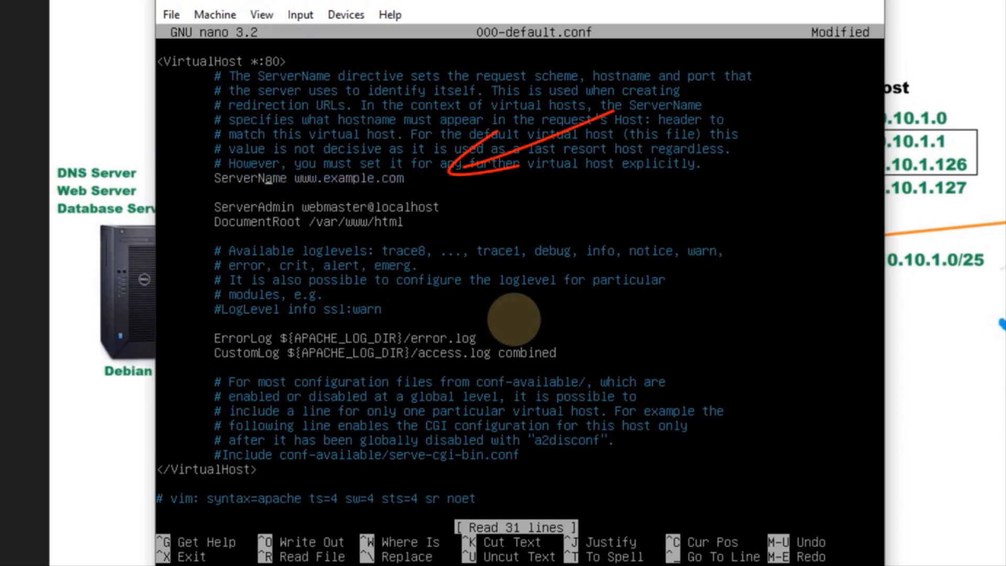
pyautogui.press('Right')
pyautogui.press('Right')
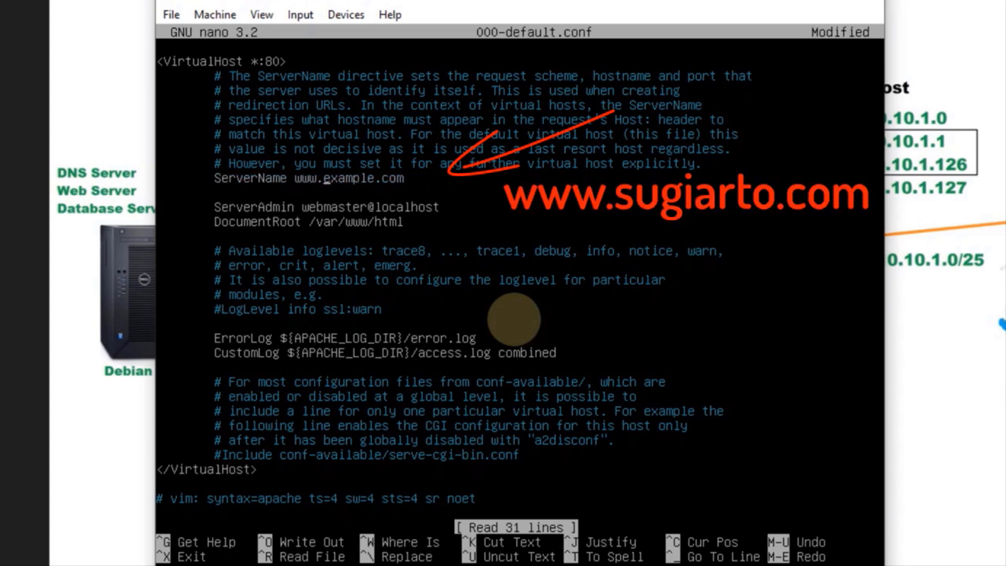
pyautogui.press('Delete')
pyautogui.press('Delete')
pyautogui.press('Delete')
pyautogui.press('Delete')
pyautogui.press('Delete')
pyautogui.press('Delete')
pyautogui.press('Delete')
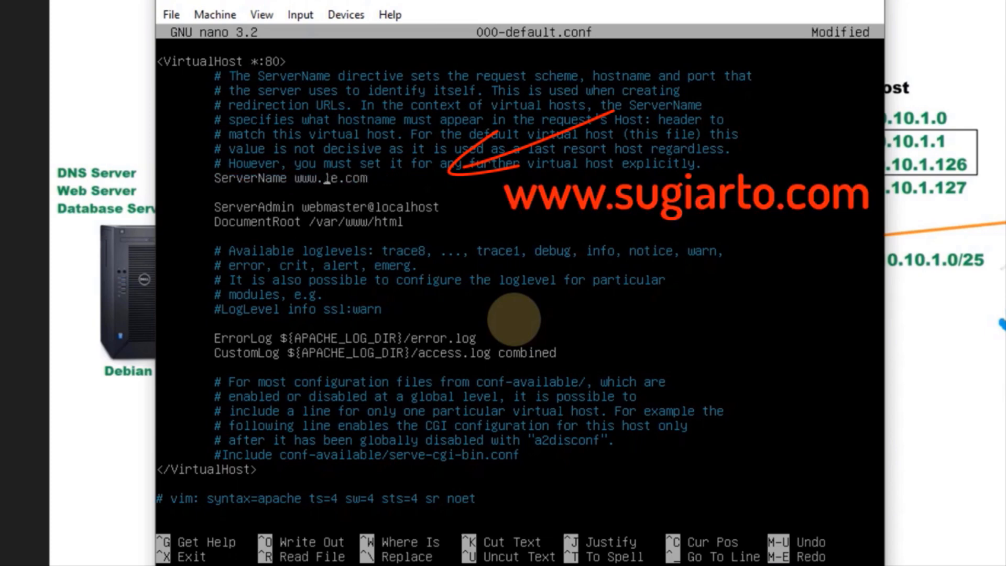
pyautogui.write('sugiarto')
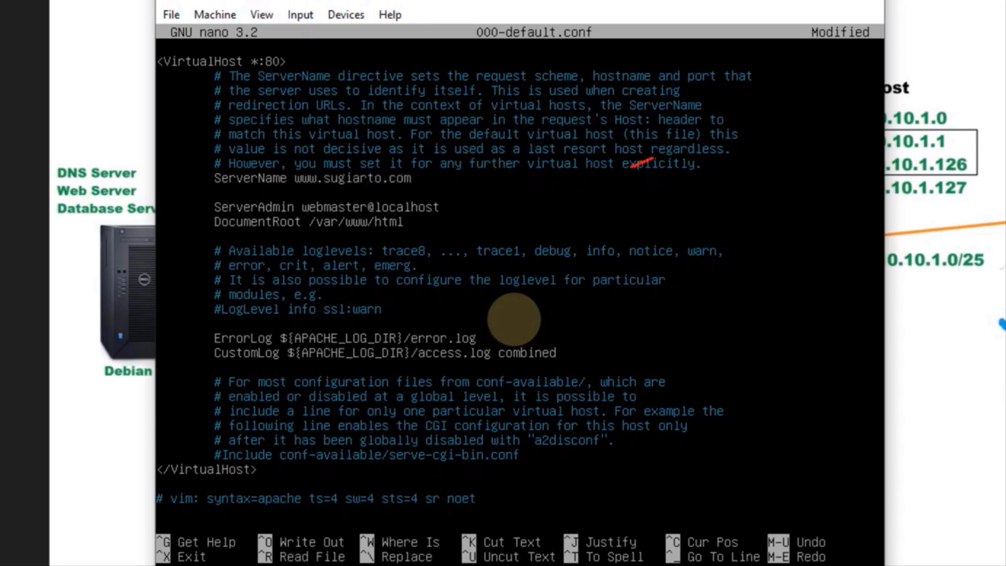
# Change DocumentRoot to /var/www/html/wordpress and save 000-default.conf
pyautogui.press('Right')
pyautogui.press('Right')
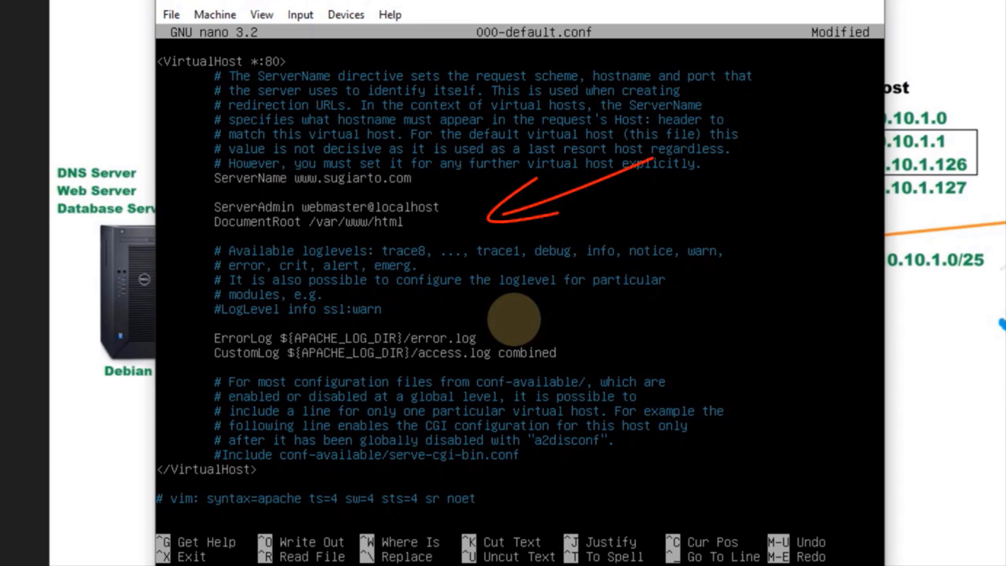
pyautogui.write('/')
pyautogui.write('wor')
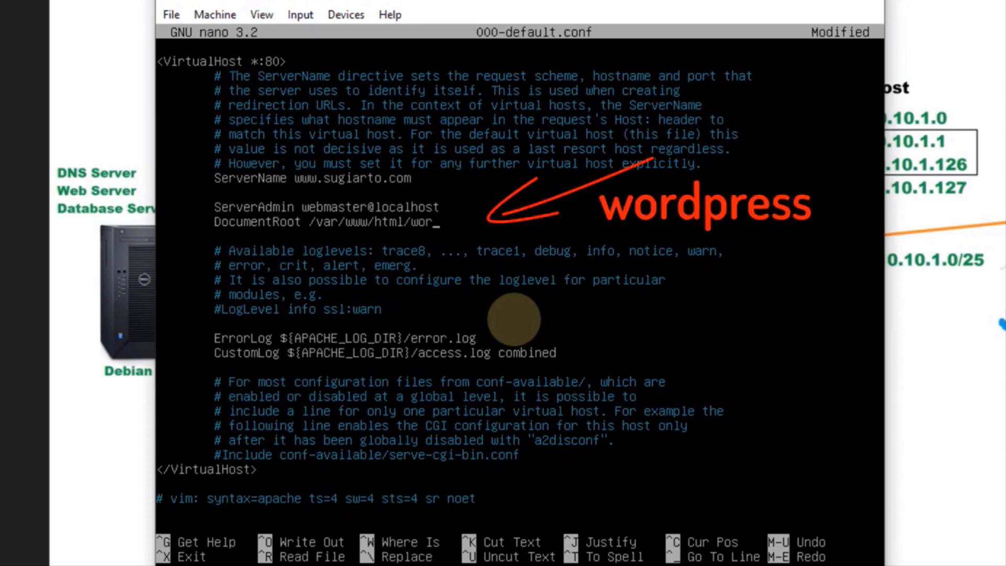
pyautogui.write('dpress')
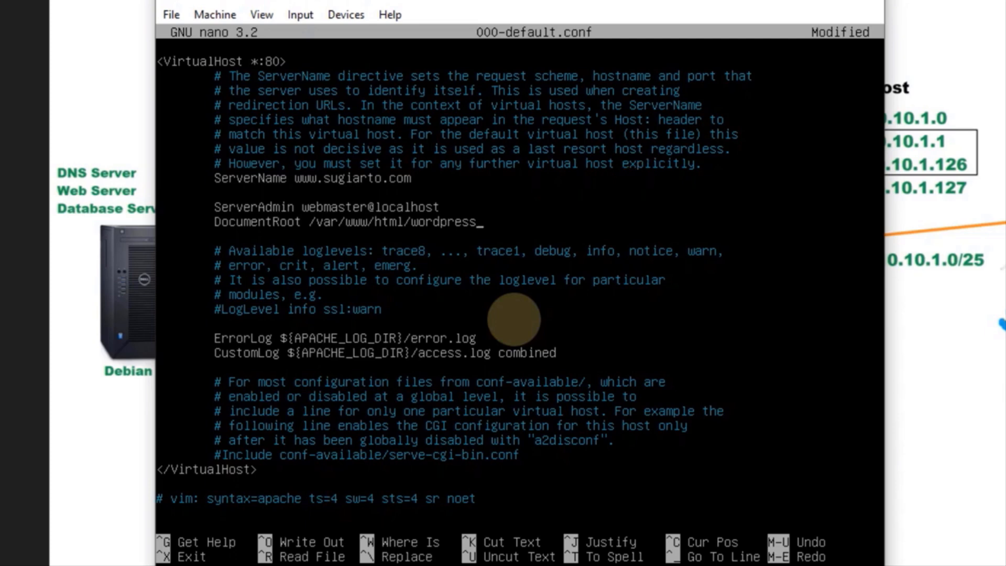
pyautogui.hotkey('ctrl', 'x')
pyautogui.press('y')
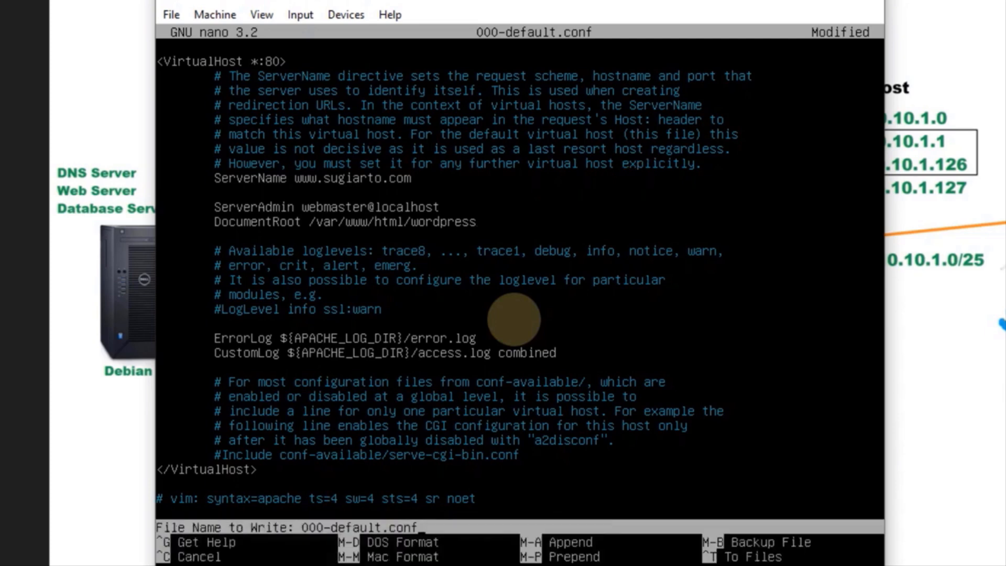
pyautogui.press('Return')
pyautogui.press('Return')
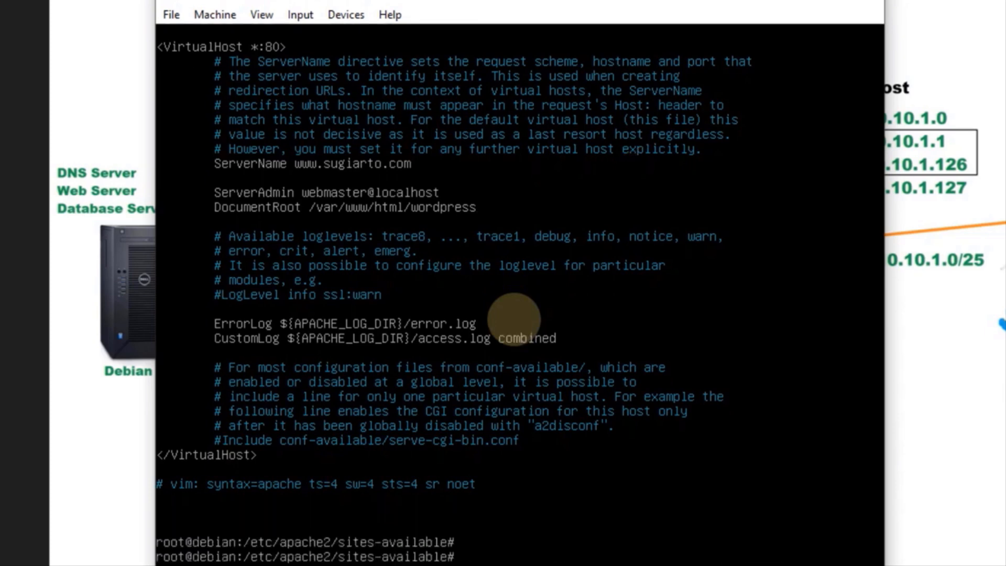
# Enable Apache's rewrite module with a2enmod rewrite and restart the apache2 service
pyautogui.write('a')
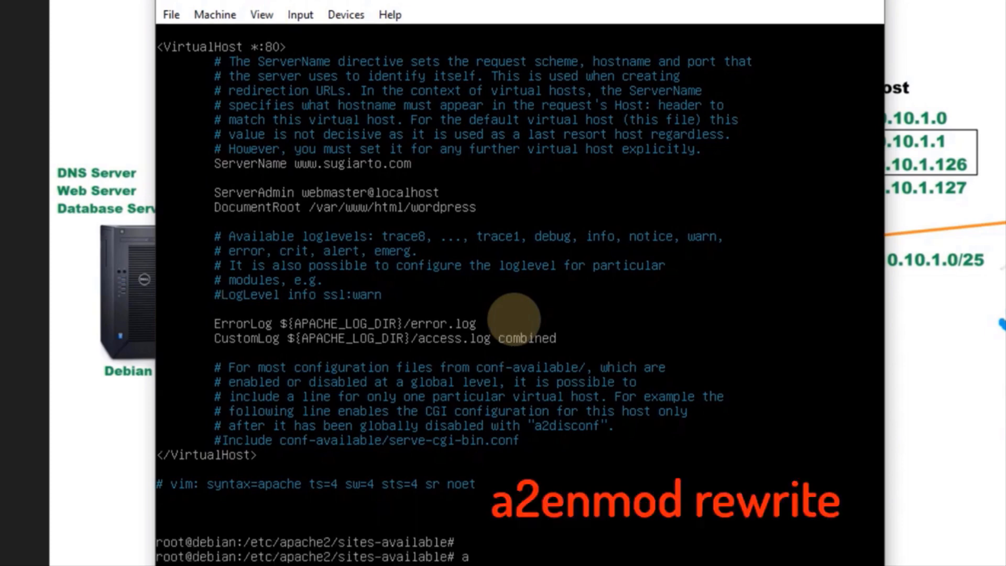
pyautogui.write('2enmod rewrite')
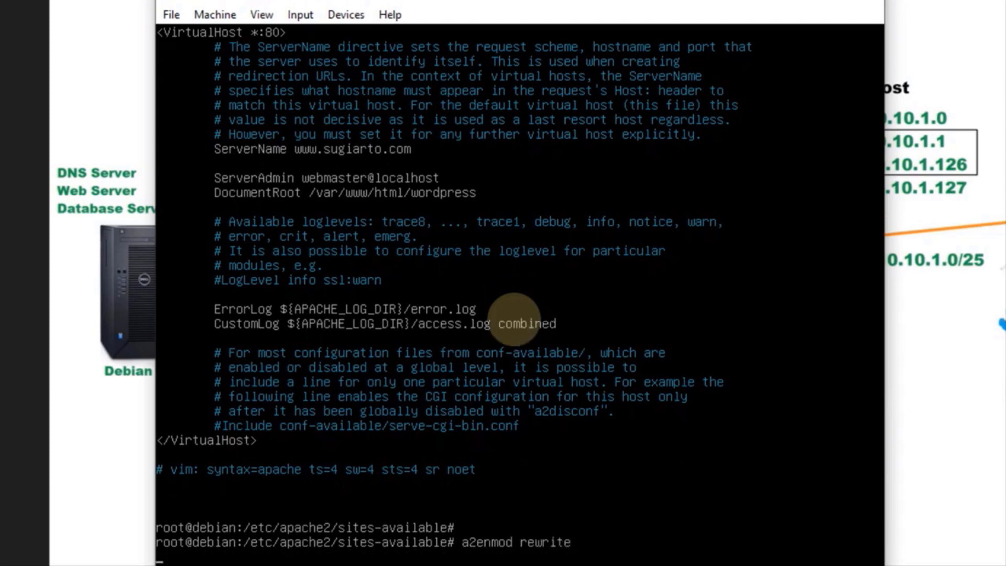
pyautogui.press('Return')
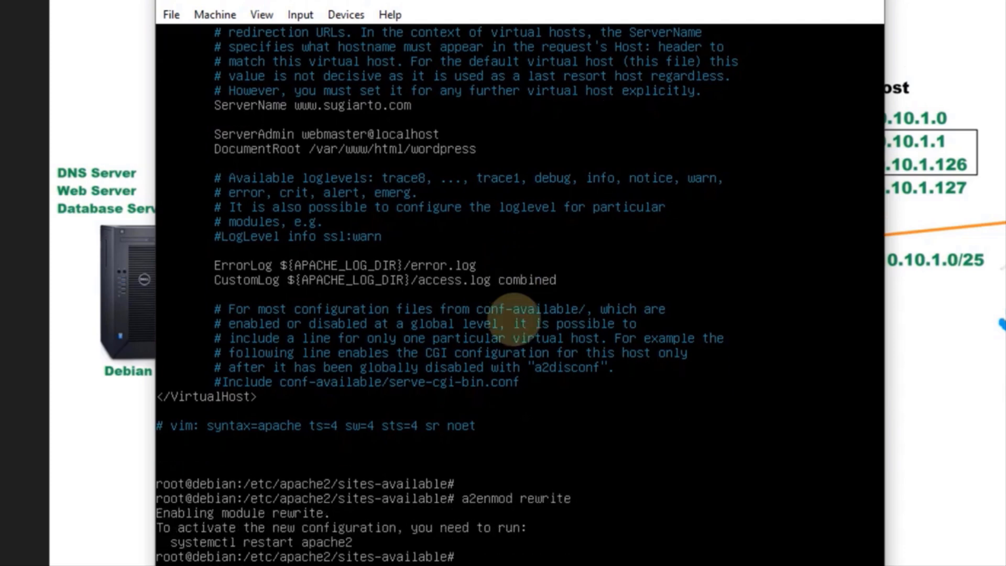
pyautogui.press('Up')
pyautogui.press('Return')
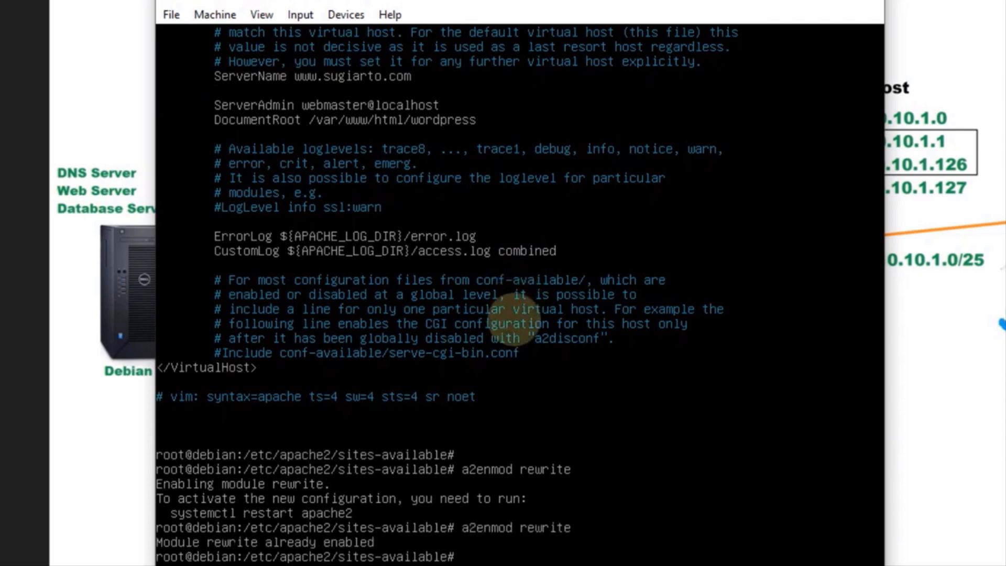
pyautogui.write('service apa')
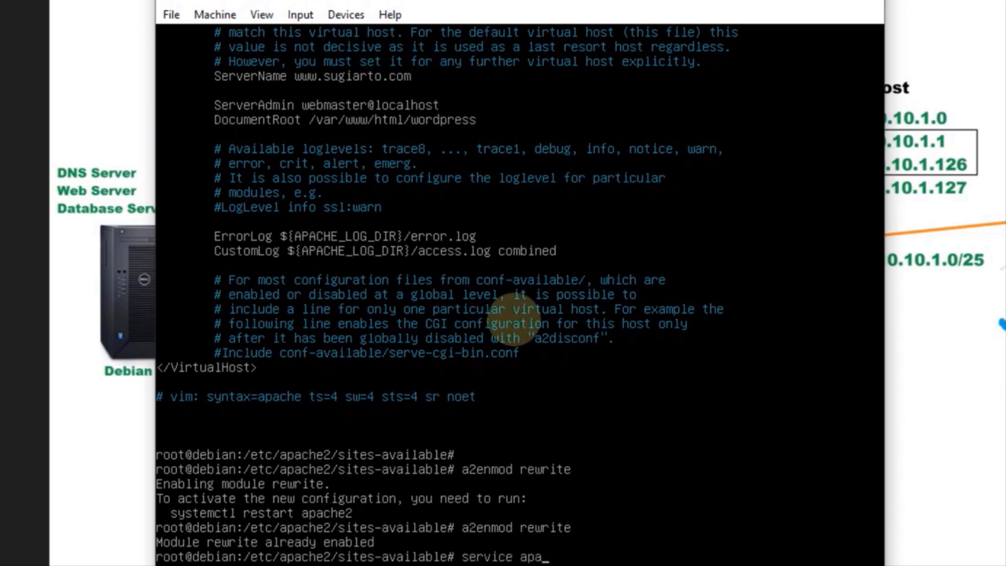
pyautogui.write('che2 restart')
pyautogui.press('Return')
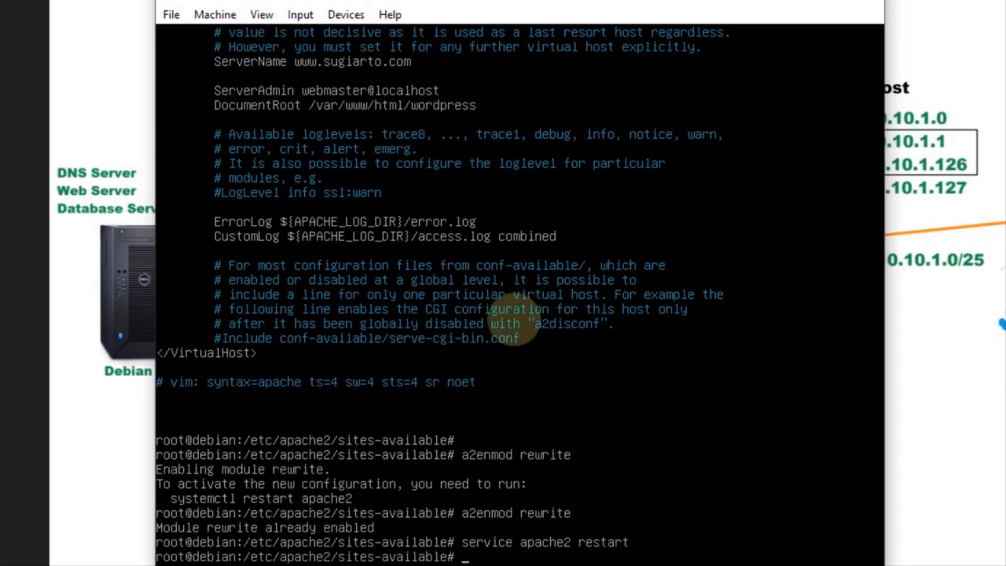
# Reboot the Debian server with init 6 and enter root at the login prompt
pyautogui.write('init 6')
pyautogui.press('Return')
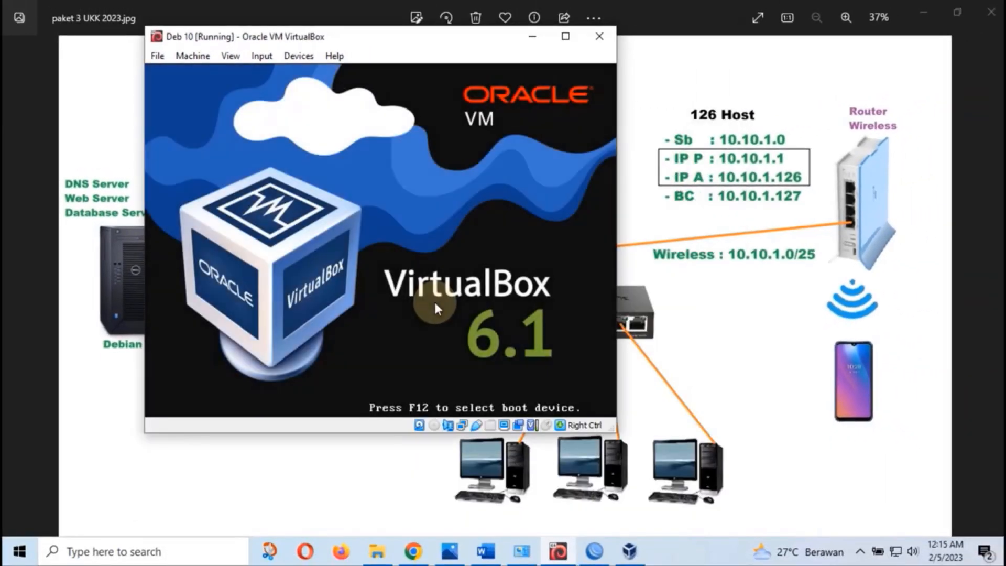
pyautogui.press('Return')
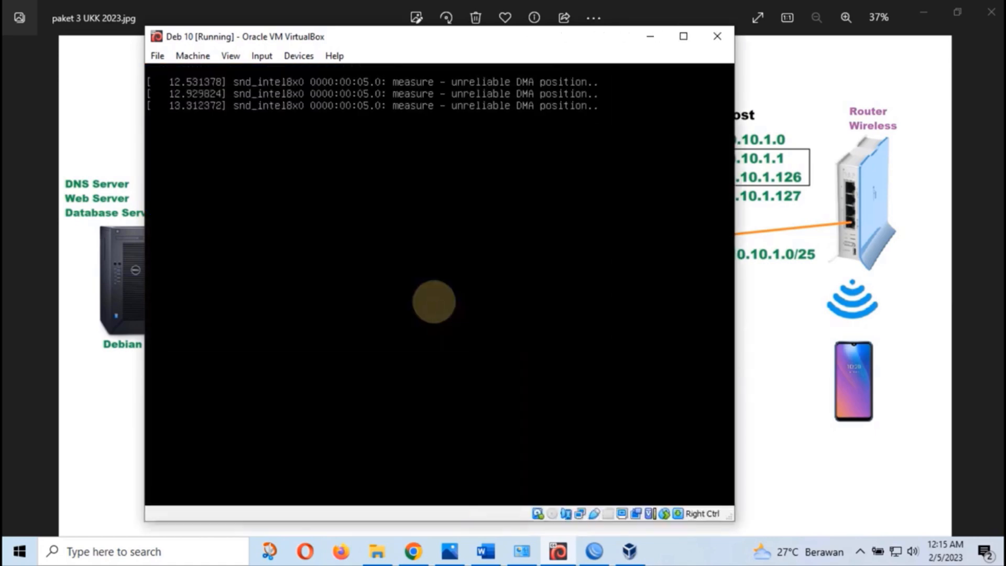
pyautogui.write('oot')
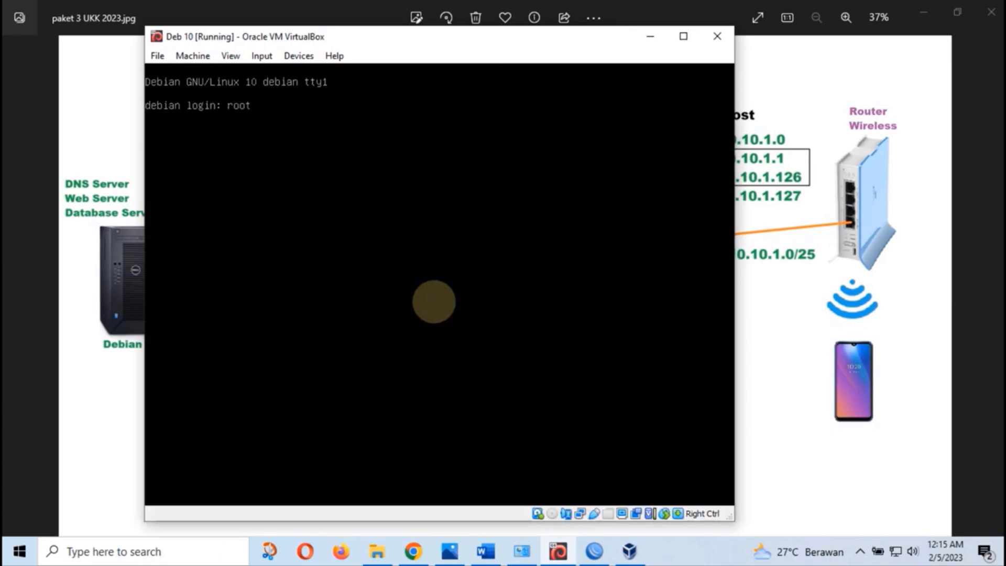
pyautogui.press('Return')
pyautogui.press('Return')
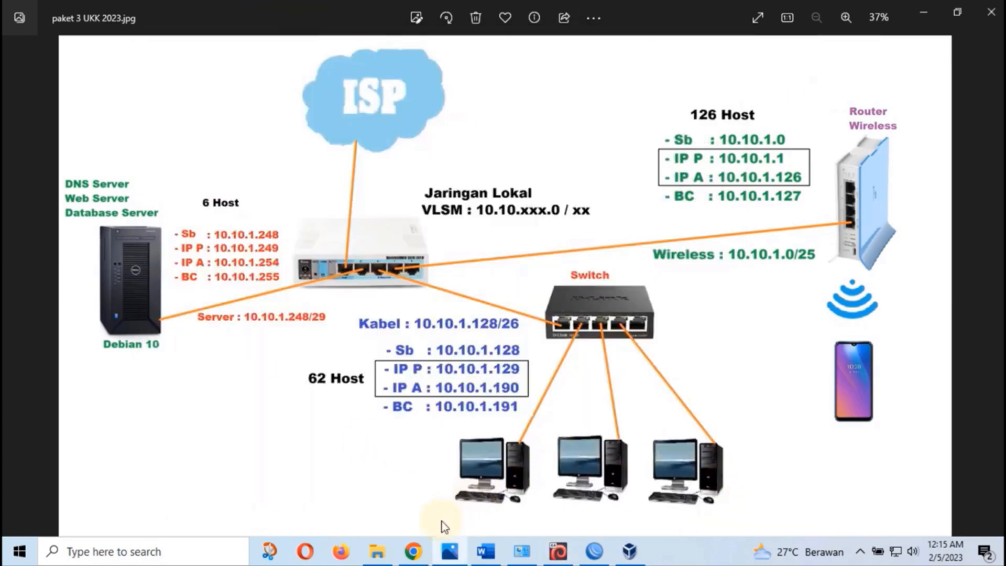
# Load sugiarto.com in a new Chrome tab to reach the WordPress installer
pyautogui.click(413, 551)
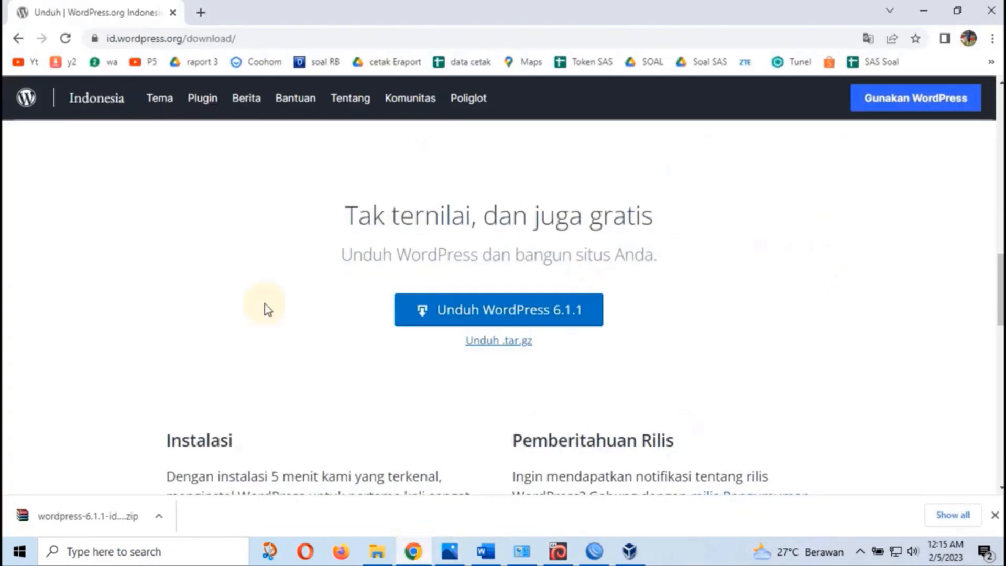
pyautogui.click(202, 12)
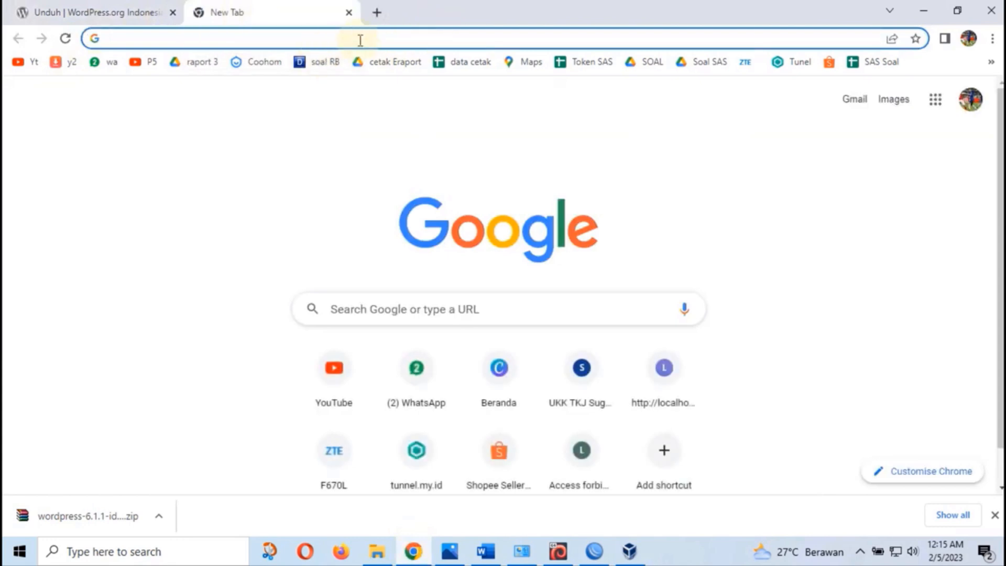
pyautogui.write('sugiart')
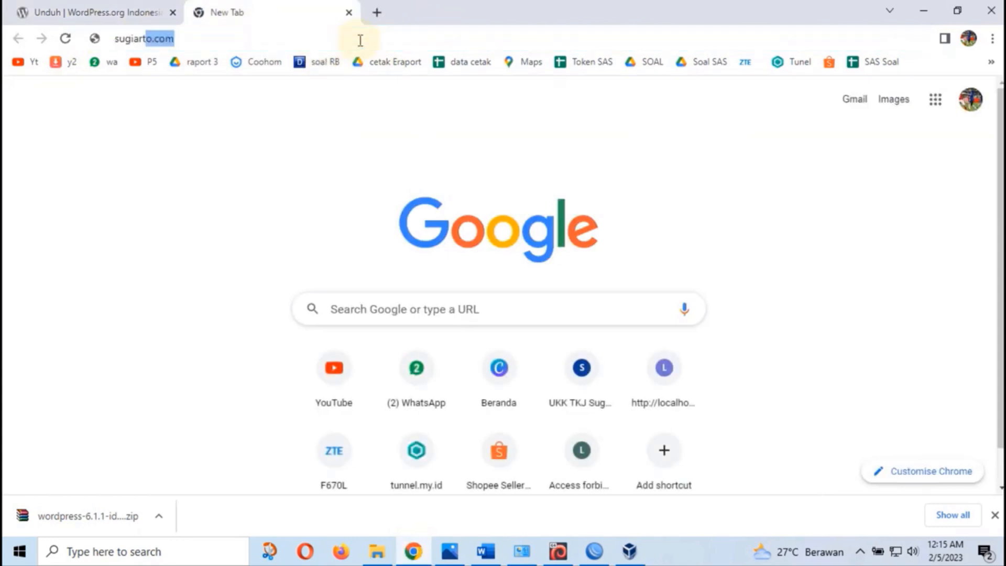
pyautogui.write('o')
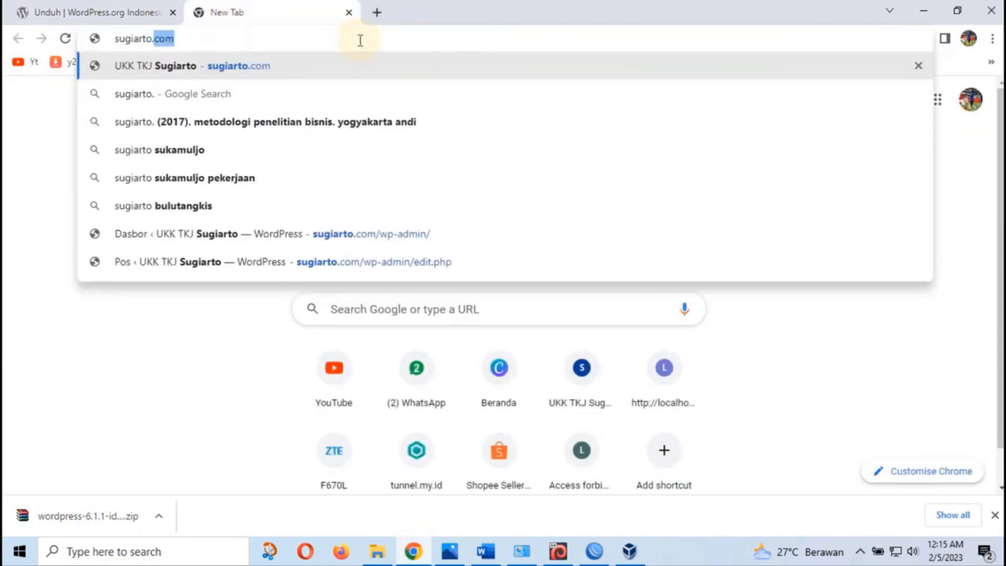
pyautogui.write('.com')
pyautogui.press('Return')
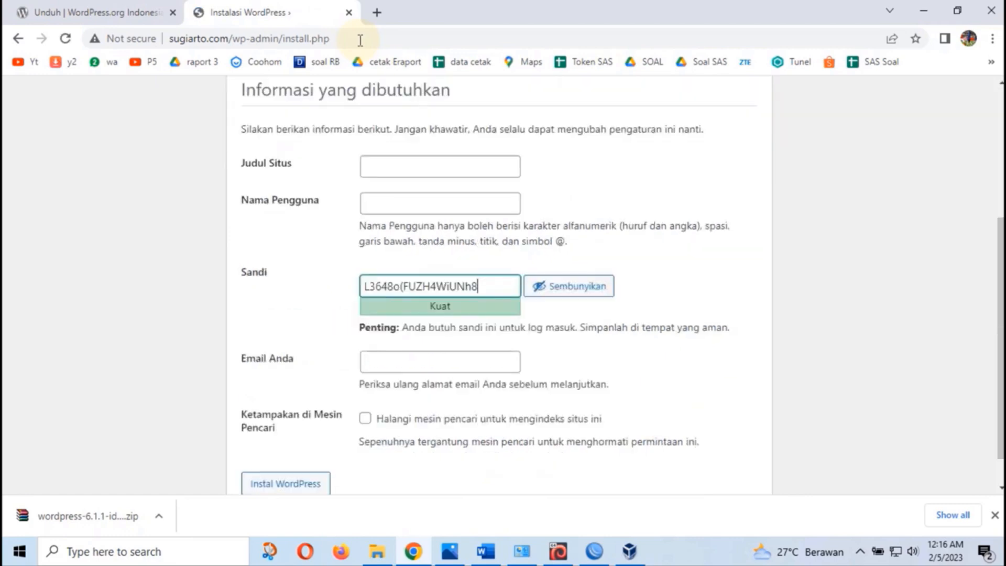
pyautogui.scroll(1, 523, 175)
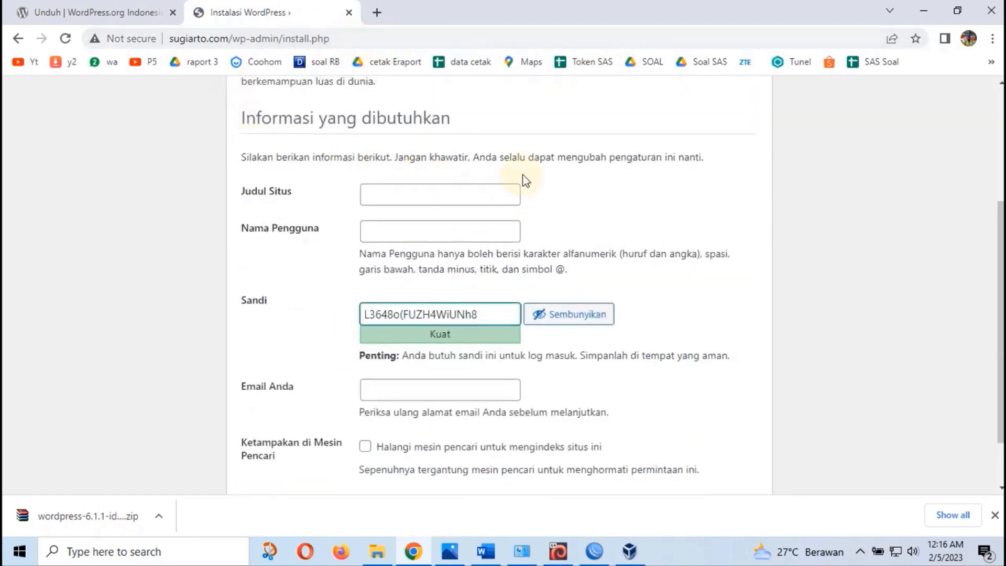
pyautogui.scroll(4, 523, 175)
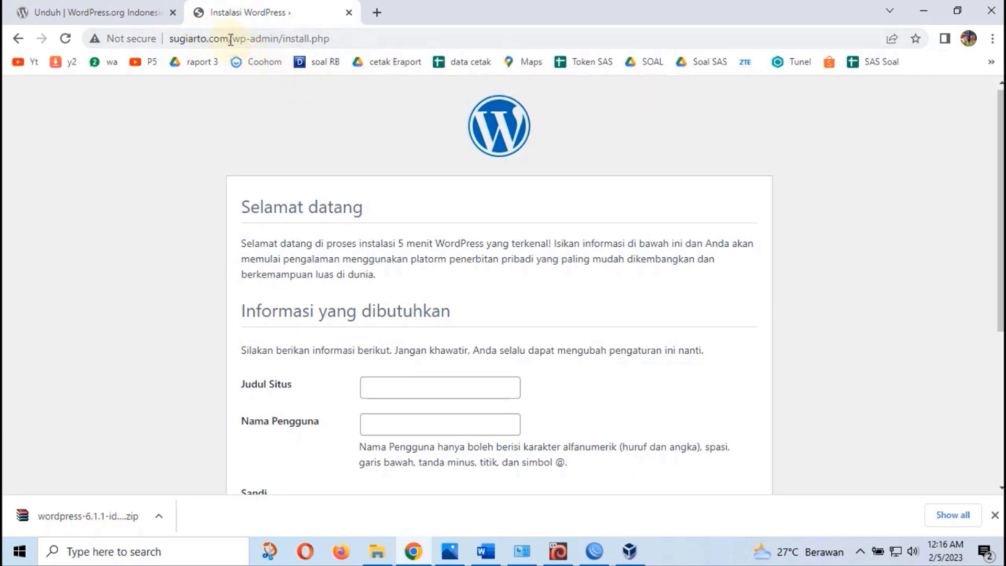
pyautogui.scroll(-3, 413, 234)
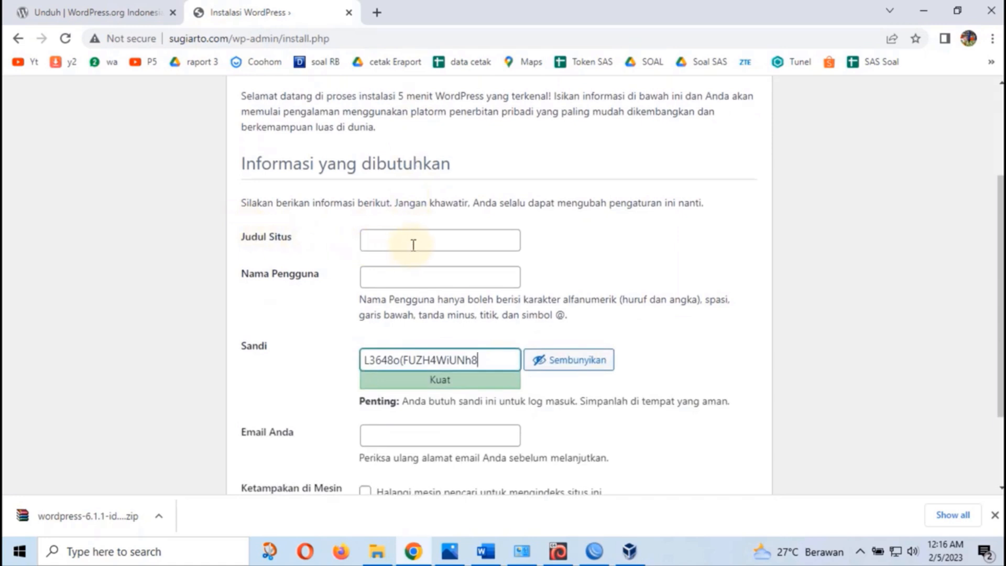
pyautogui.scroll(-2, 419, 230)
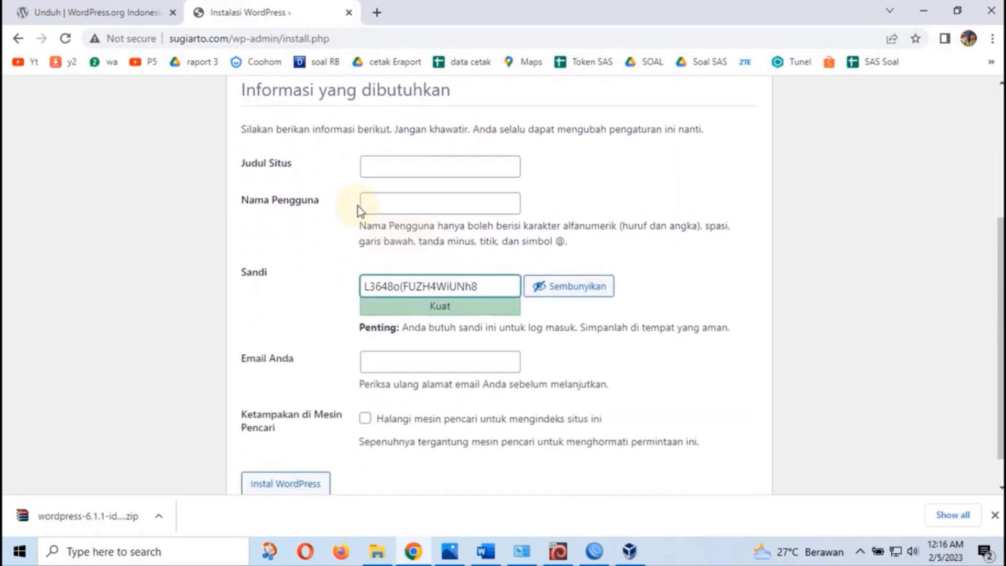
# Fill the site title and admin username from saved suggestions, and set a confirmed weak password
pyautogui.click(395, 165)
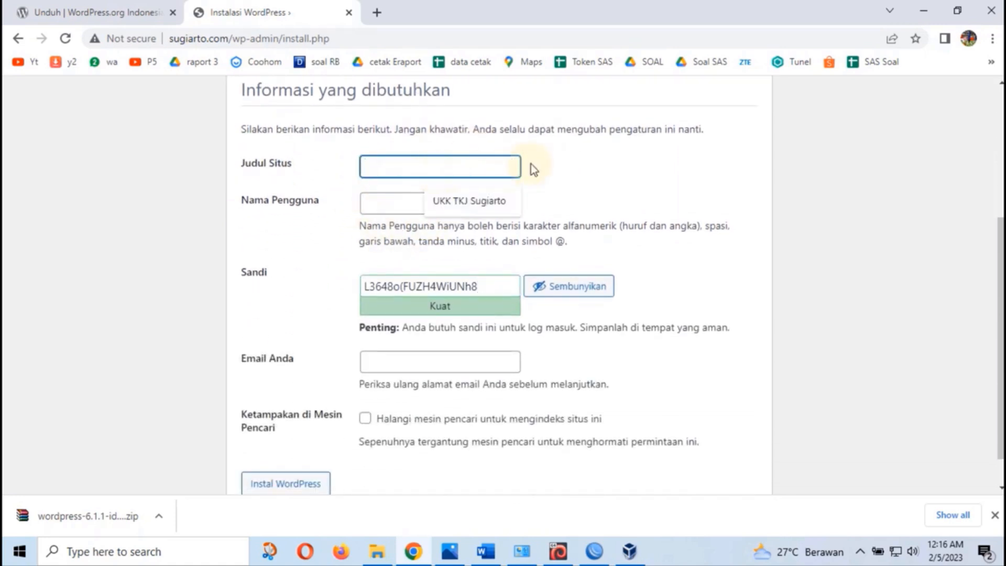
pyautogui.click(376, 203)
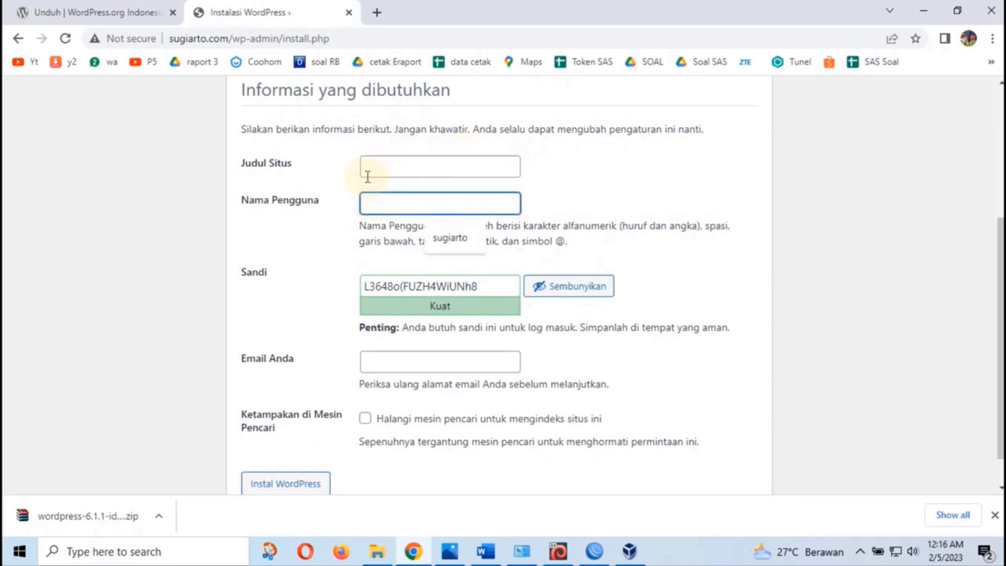
pyautogui.click(382, 166)
pyautogui.click(436, 200)
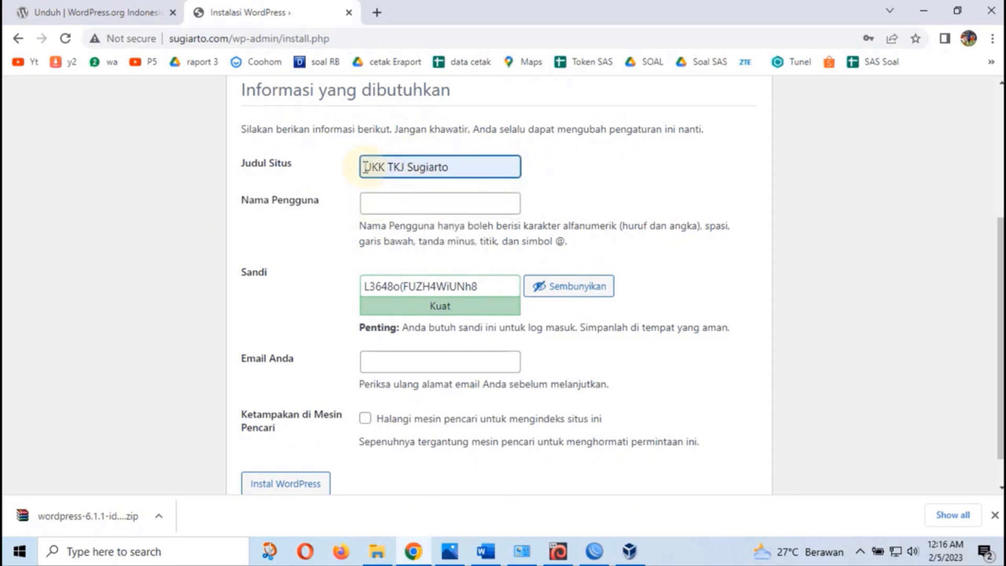
pyautogui.click(396, 205)
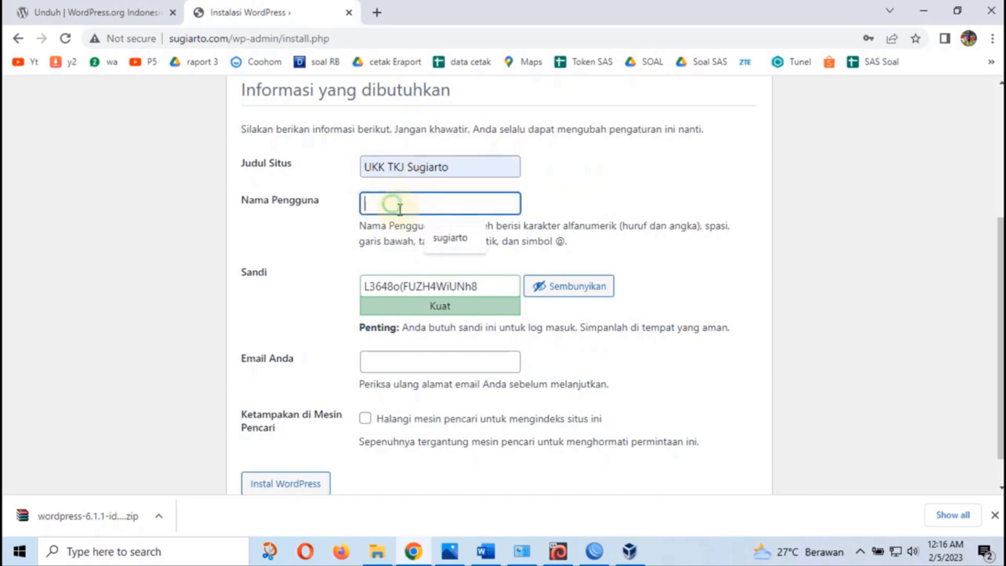
pyautogui.click(447, 241)
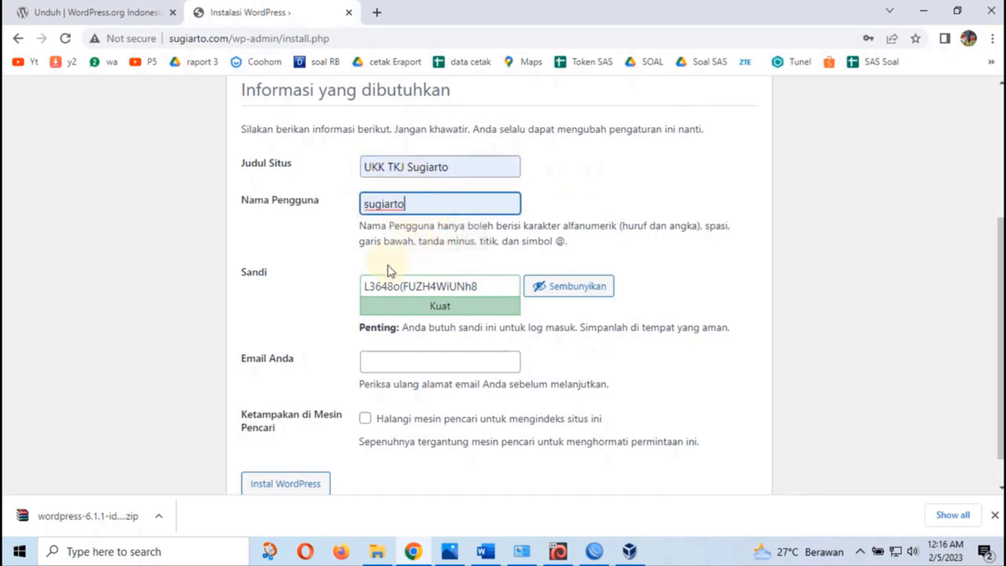
pyautogui.moveTo(487, 287); pyautogui.dragTo(348, 283)
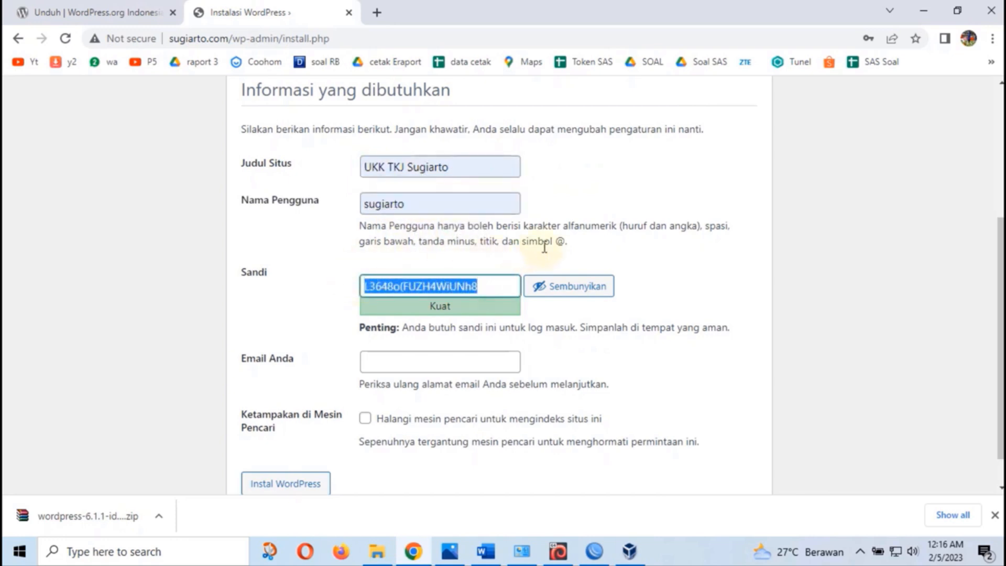
pyautogui.write('12')
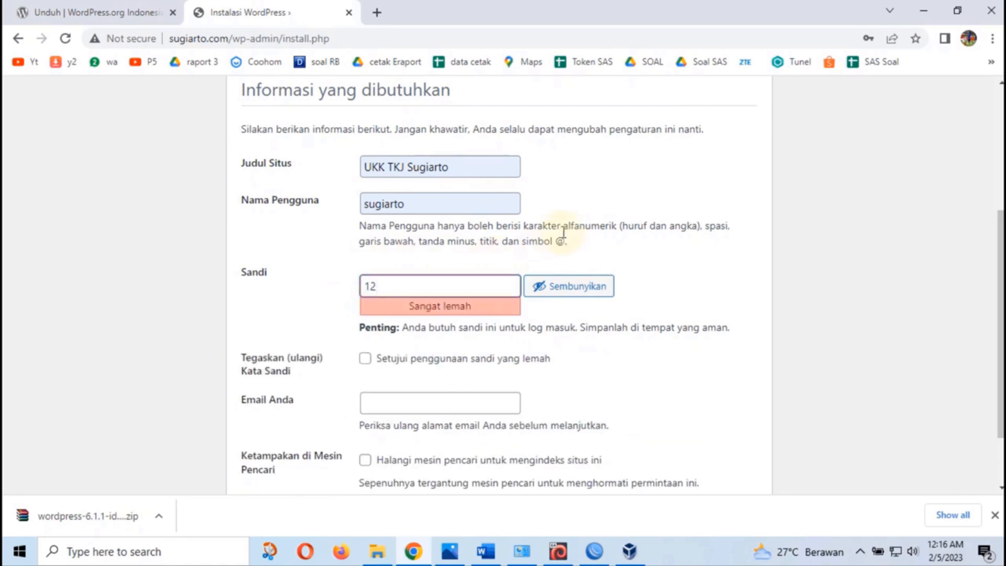
pyautogui.write('345')
pyautogui.click(366, 360)
# Fill in the admin e-mail field using the saved address suggestion
pyautogui.scroll(-1, 371, 348)
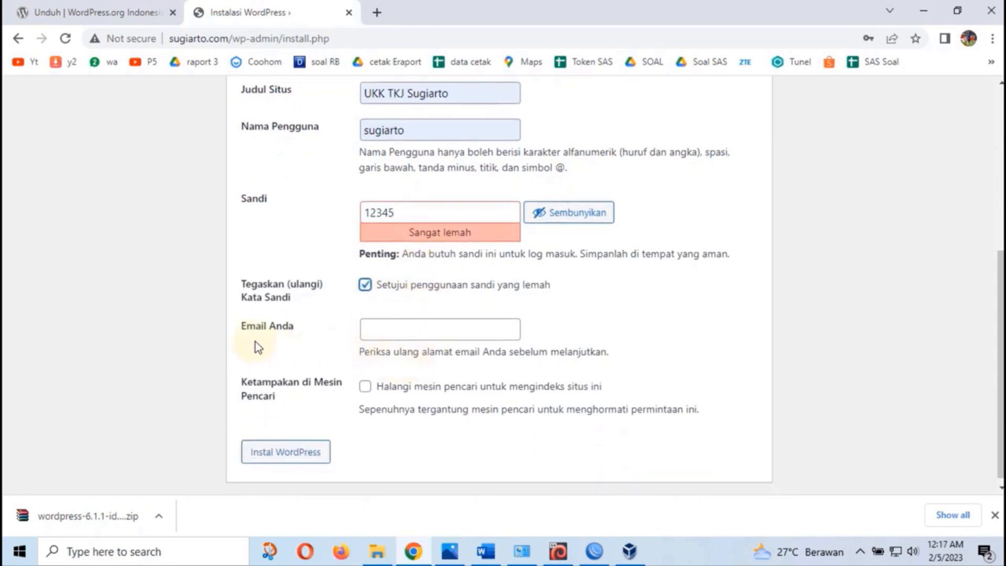
pyautogui.click(383, 333)
pyautogui.write('se')
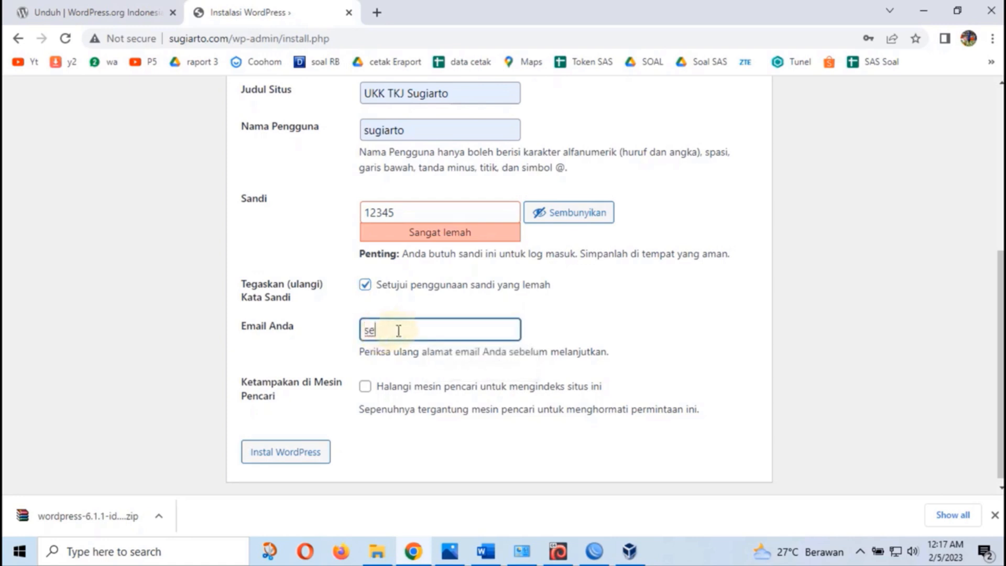
pyautogui.press('BackSpace')
pyautogui.write('ugiart')
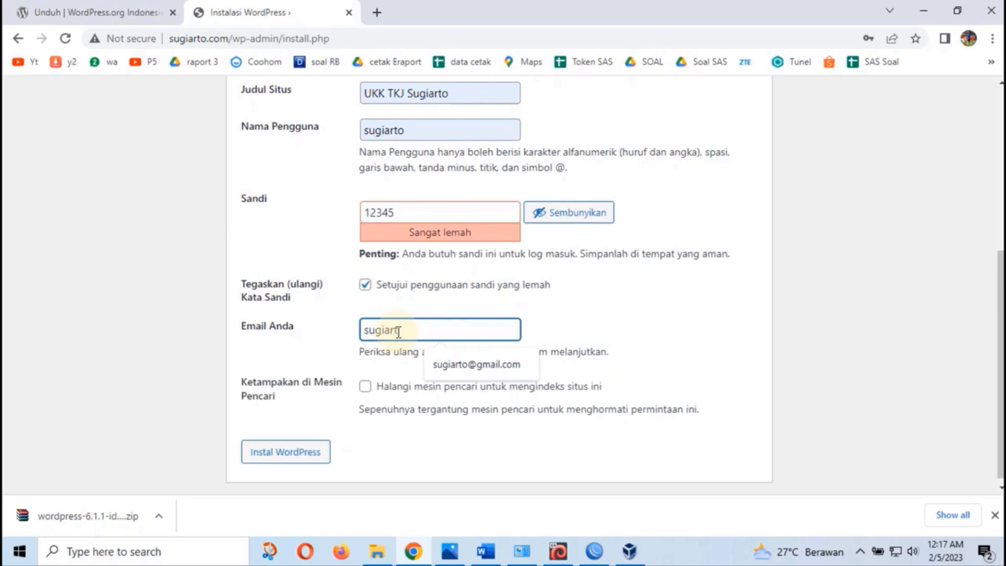
pyautogui.press('Down')
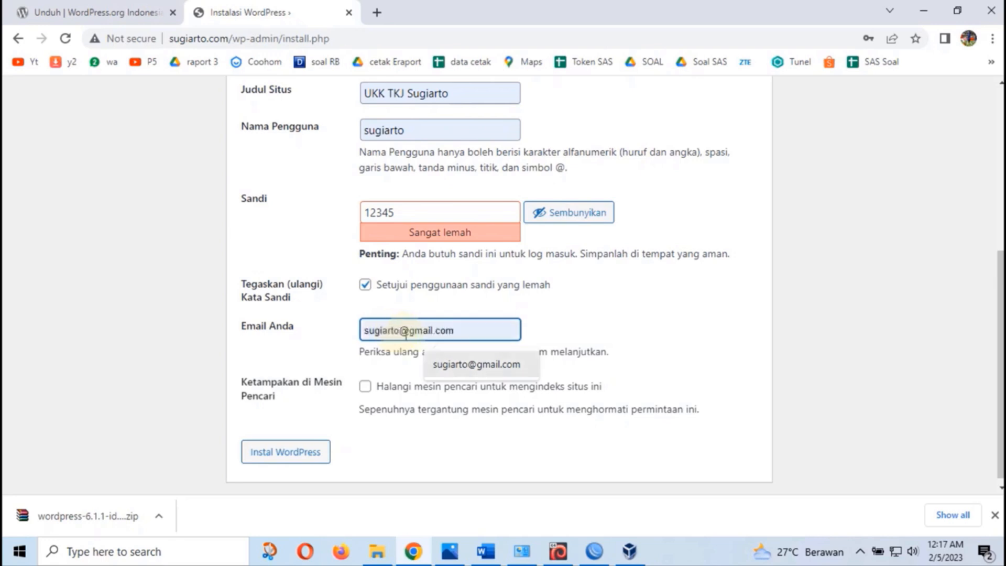
pyautogui.click(450, 370)
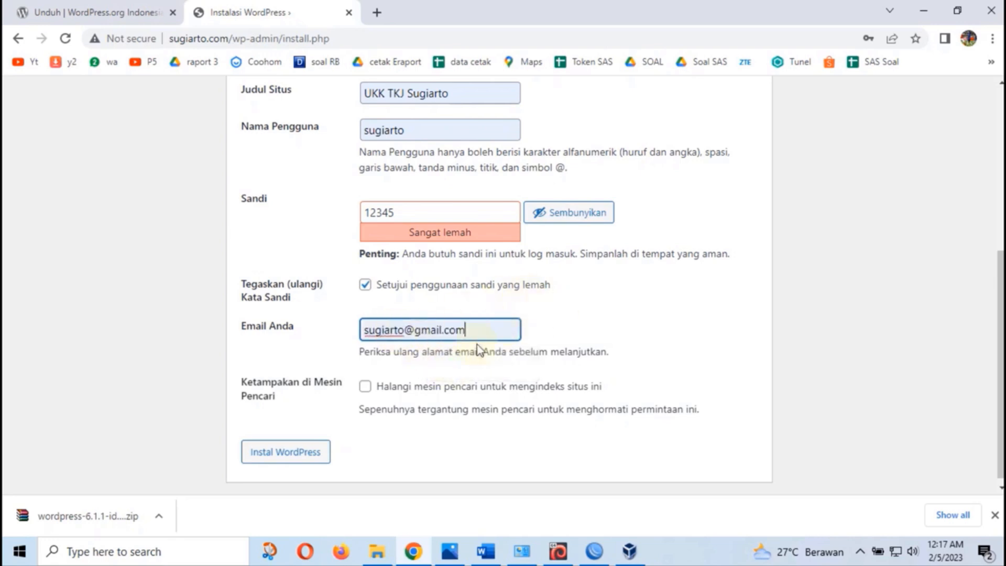
# Run the installation, sign in with the admin username and password, and dismiss the translation offer
pyautogui.click(312, 455)
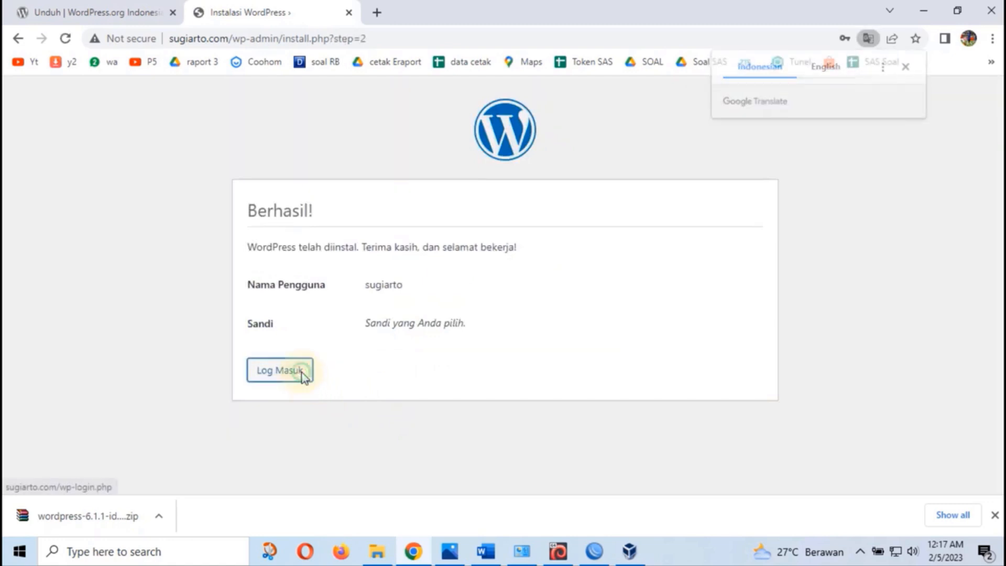
pyautogui.click(304, 374)
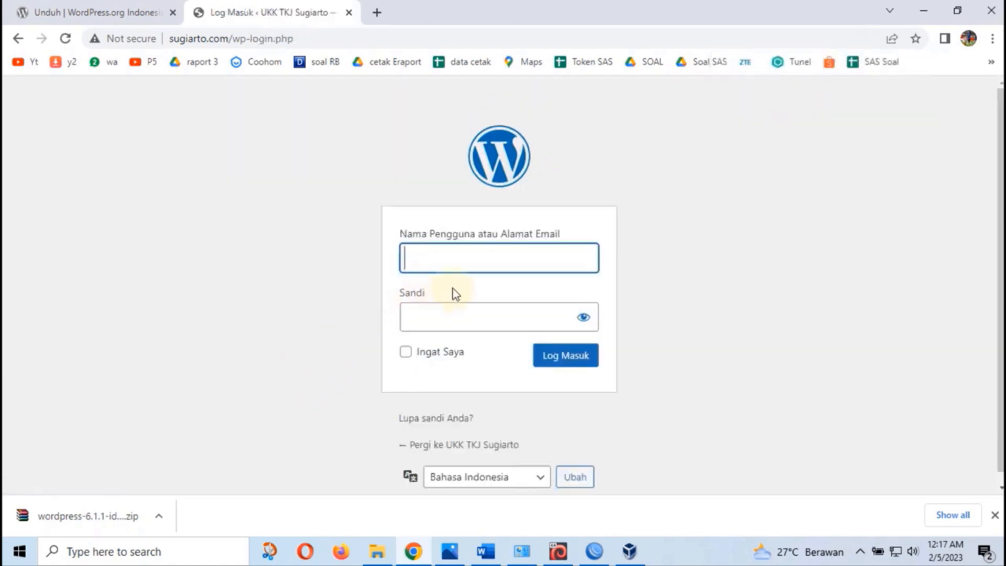
pyautogui.write('sugi')
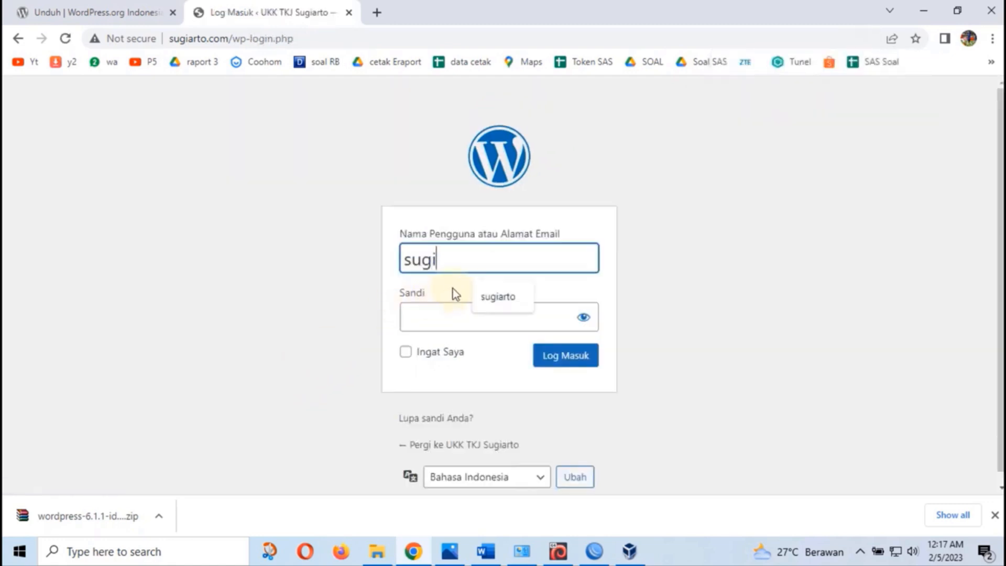
pyautogui.write('arto')
pyautogui.press('Tab')
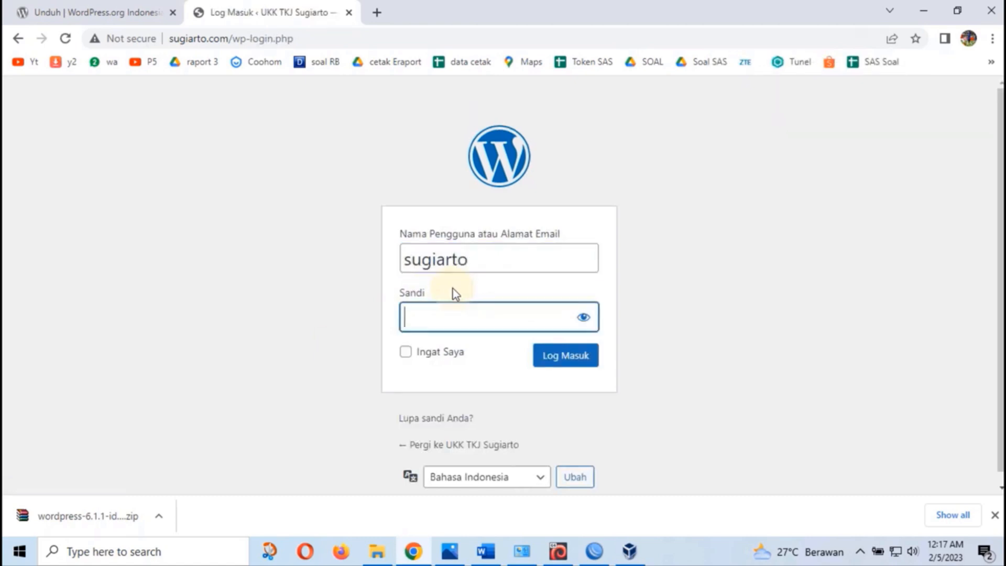
pyautogui.write('*****')
pyautogui.click(584, 318)
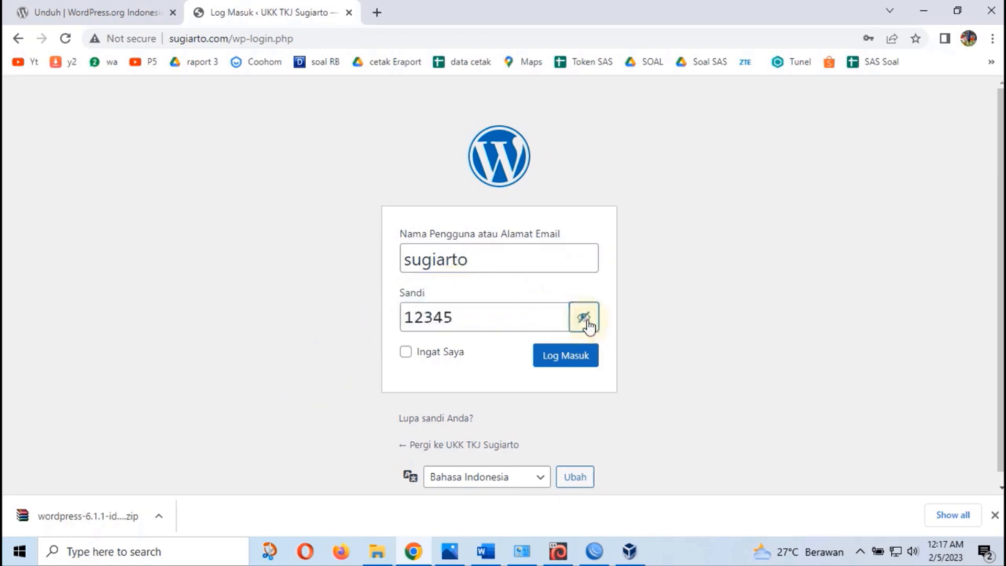
pyautogui.click(558, 364)
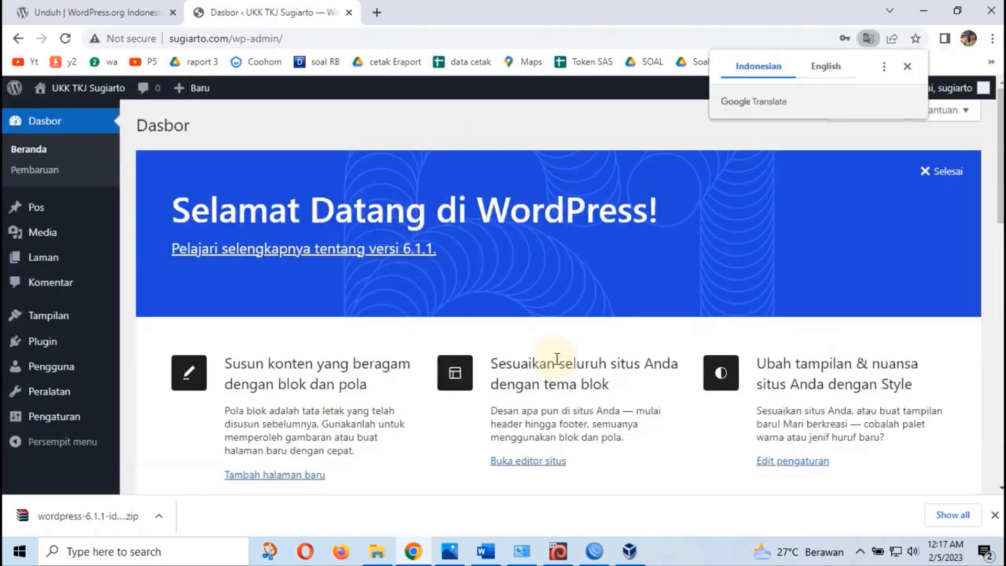
pyautogui.click(908, 66)
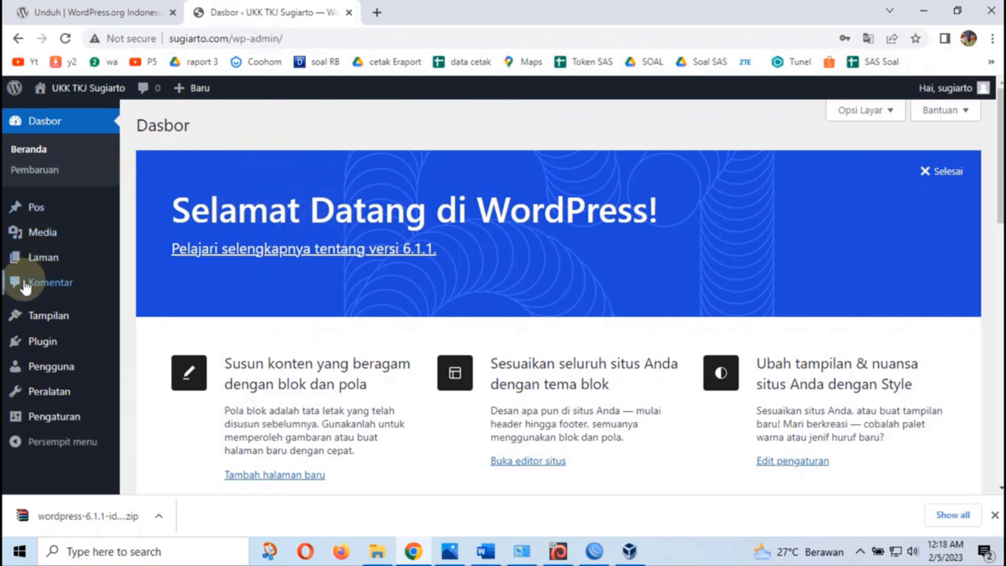
# Quick-edit the Halo dunia! post, changing its title to 'UKK TKJ' and replacing the slug
pyautogui.click(37, 211)
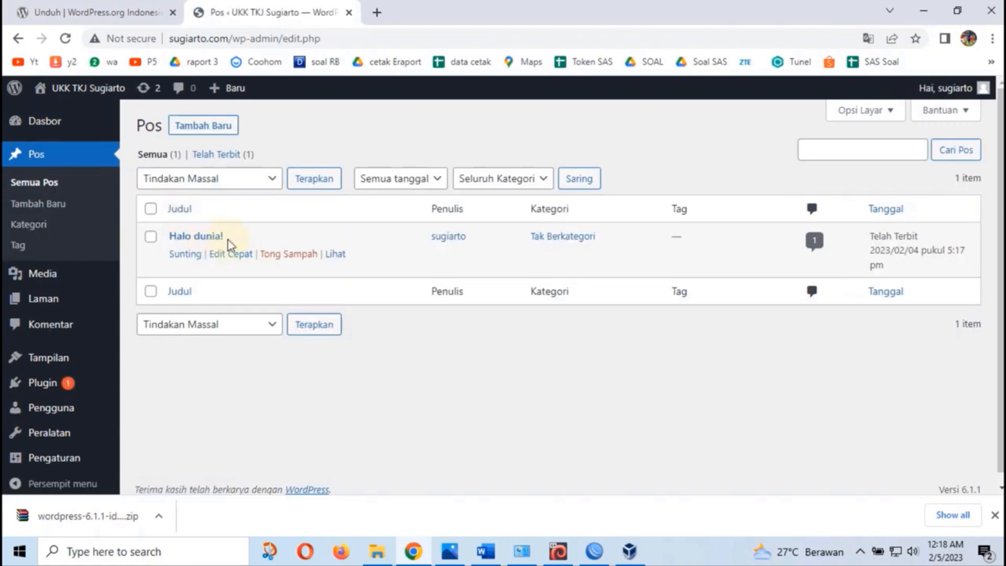
pyautogui.click(236, 254)
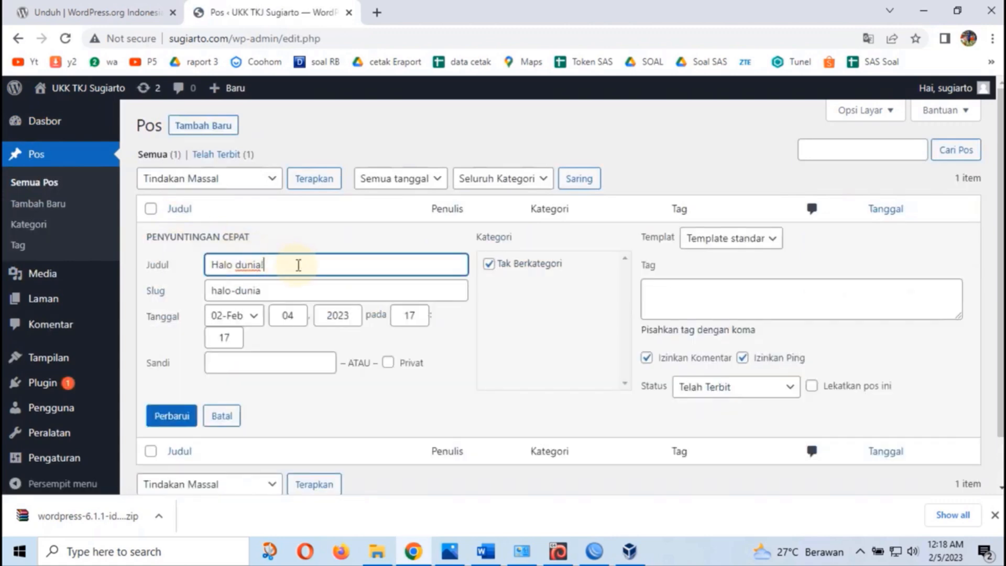
pyautogui.moveTo(313, 266); pyautogui.dragTo(189, 270)
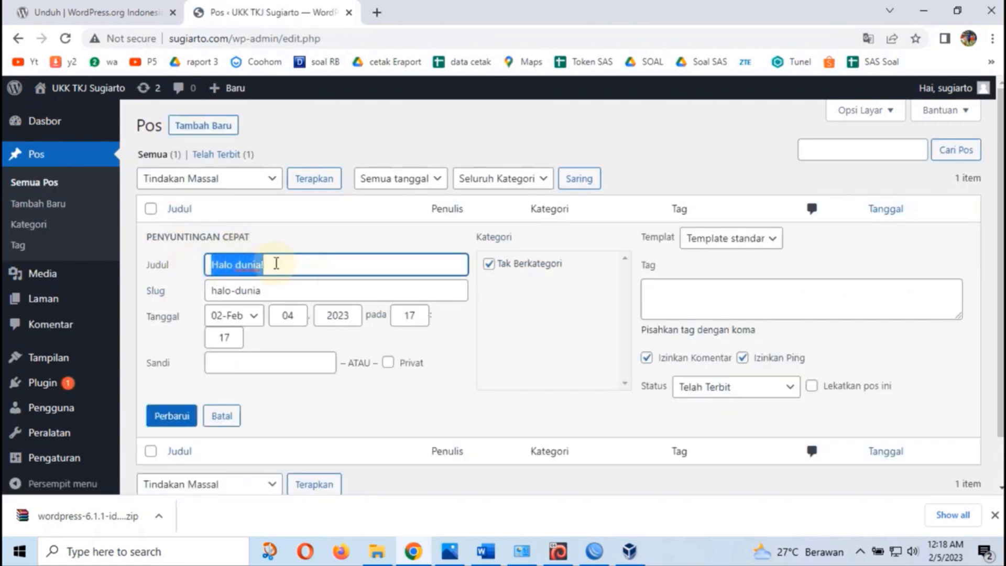
pyautogui.write('UK')
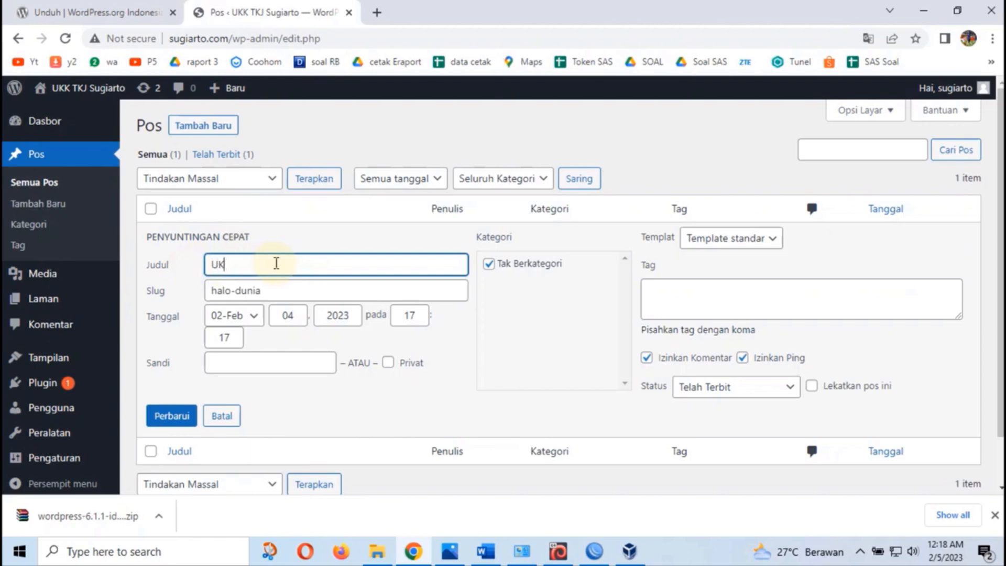
pyautogui.write('K TKJ')
pyautogui.moveTo(285, 288); pyautogui.dragTo(169, 300)
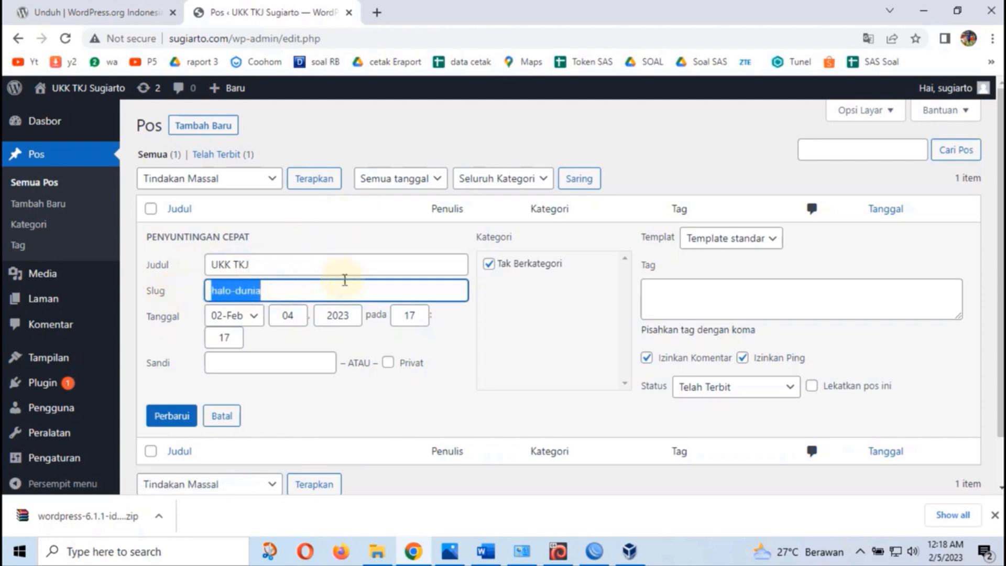
pyautogui.write('Sugiarto')
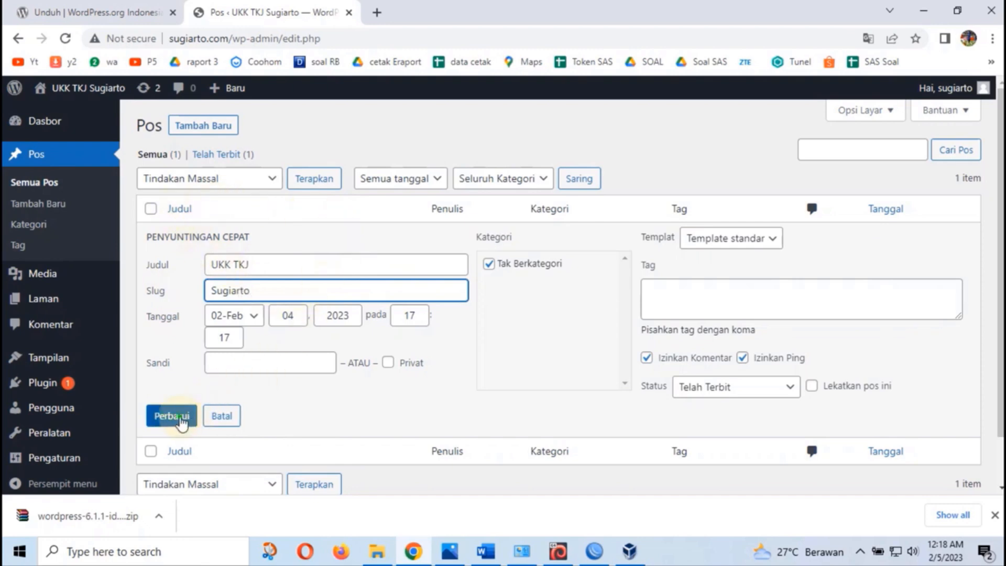
# Save the updated post, view it on the site, then return to the Word checklist
pyautogui.click(181, 418)
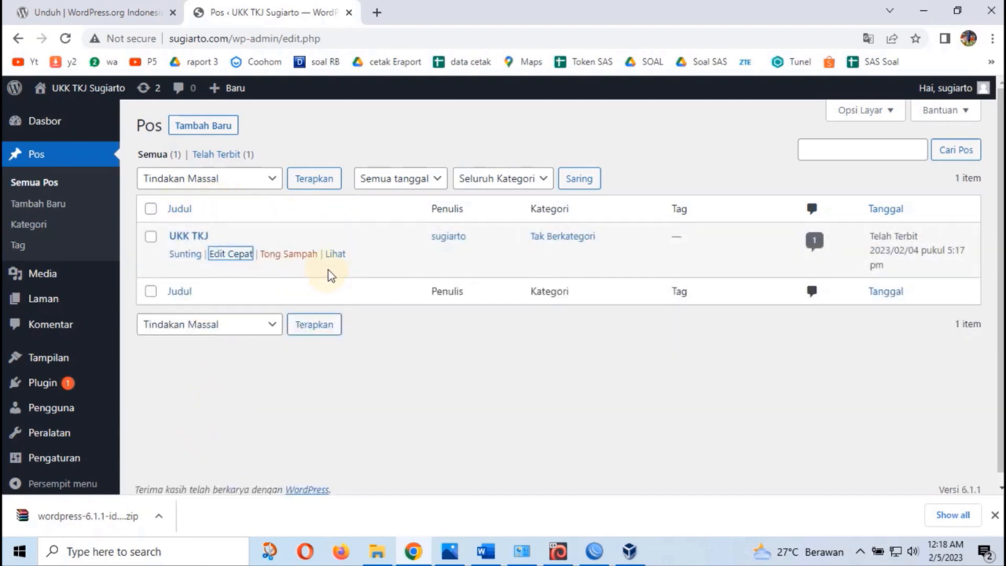
pyautogui.click(337, 257)
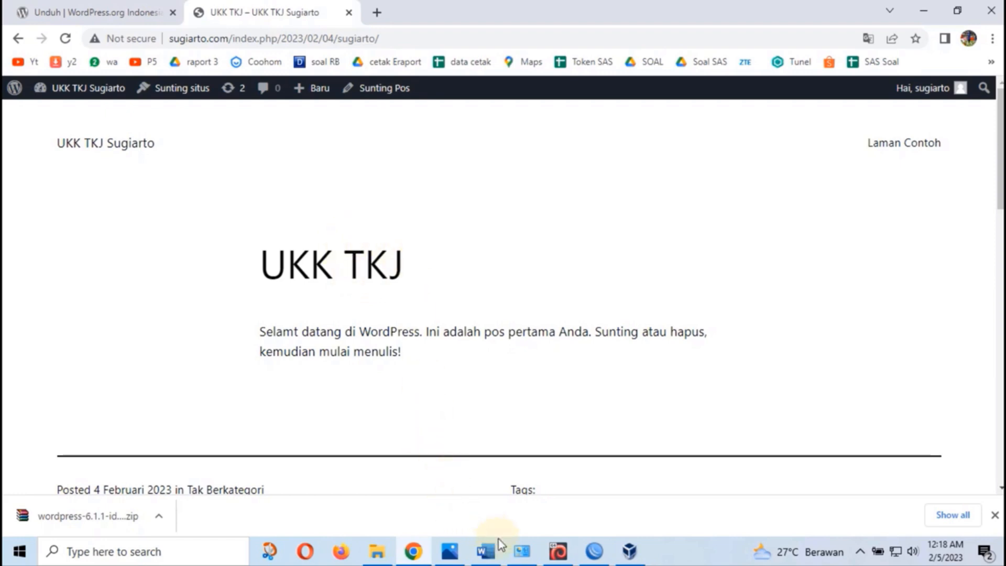
pyautogui.click(485, 553)
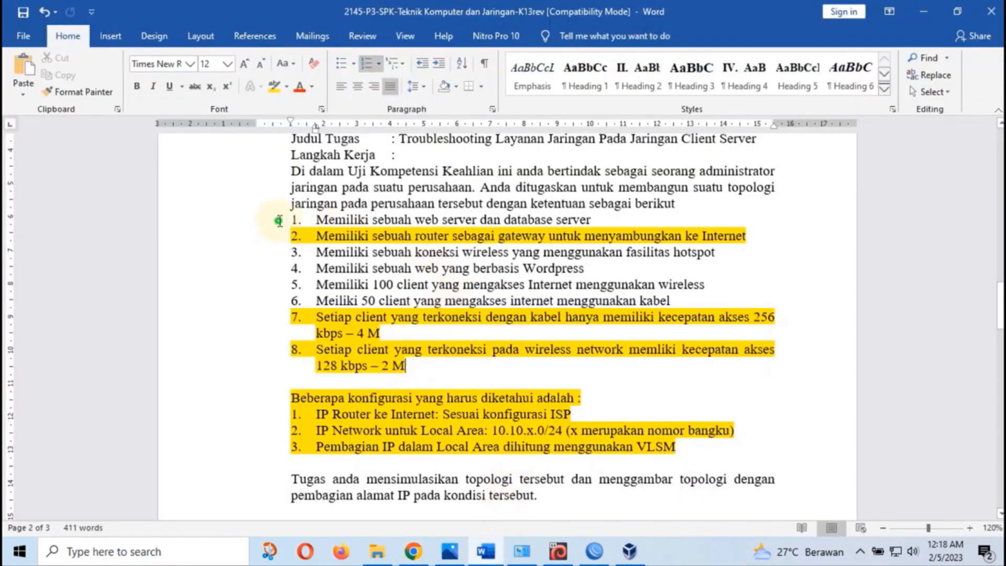
# Highlight checklist items 1 and 3 in yellow
pyautogui.tripleClick(601, 219)
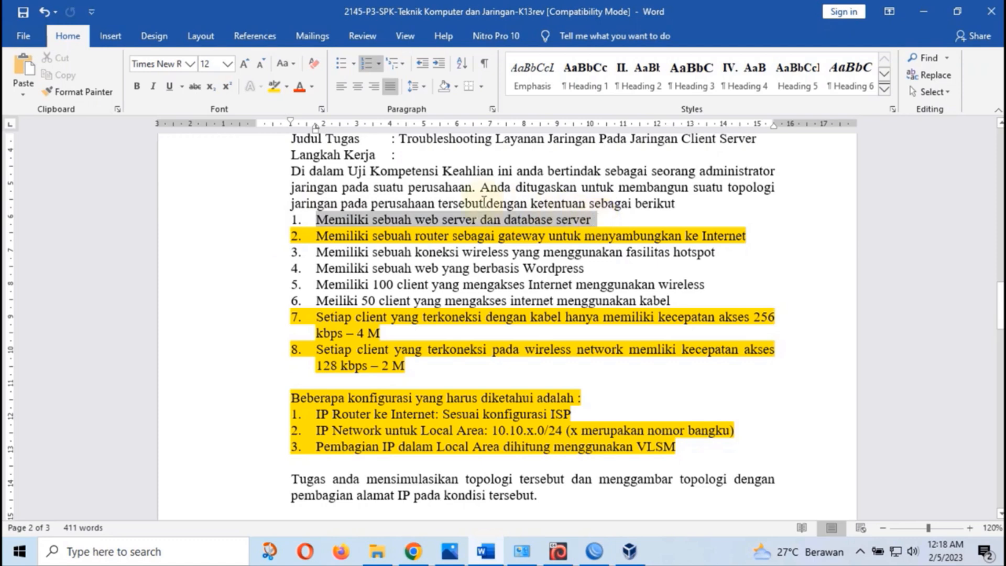
pyautogui.click(285, 96)
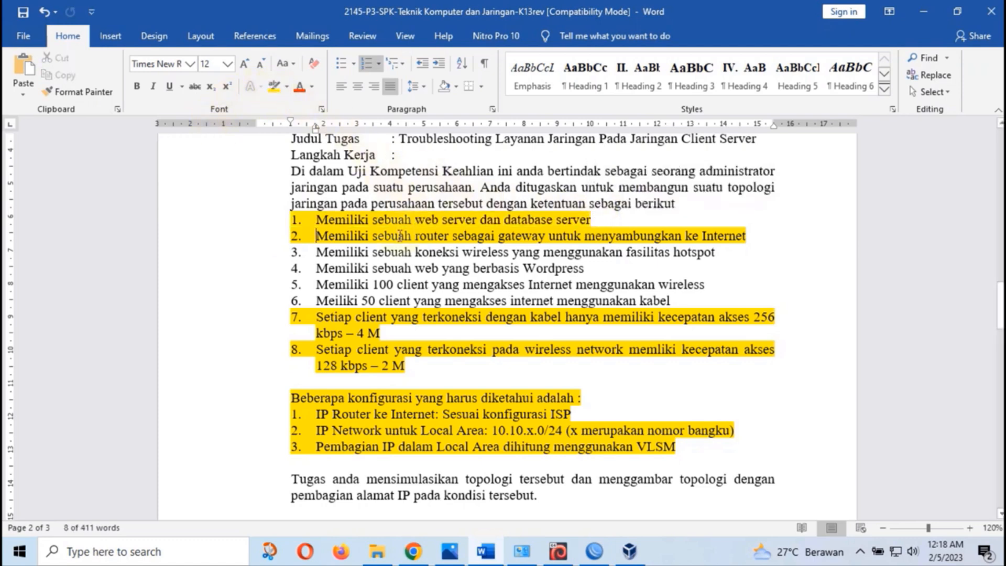
pyautogui.click(316, 237)
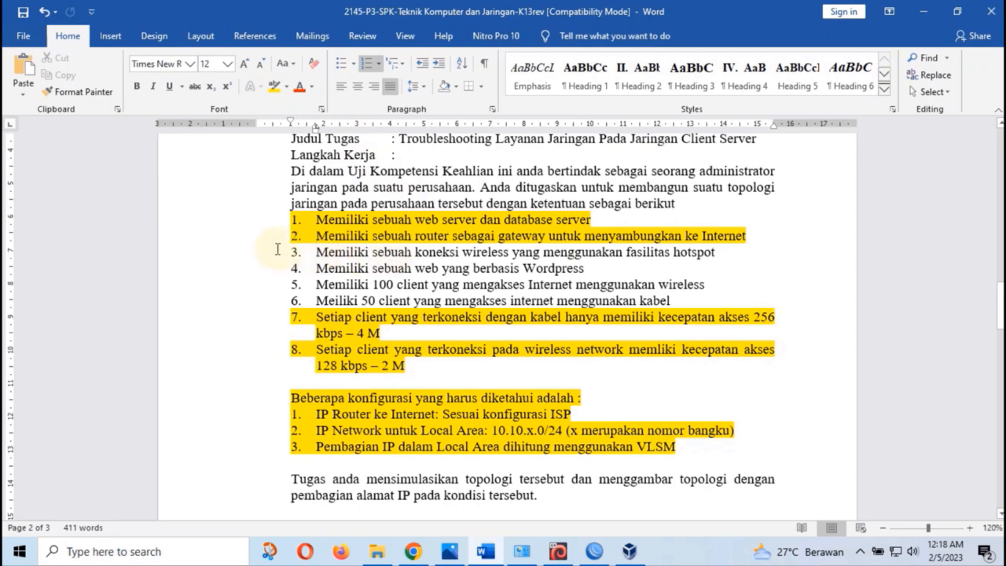
pyautogui.moveTo(278, 250); pyautogui.dragTo(697, 253)
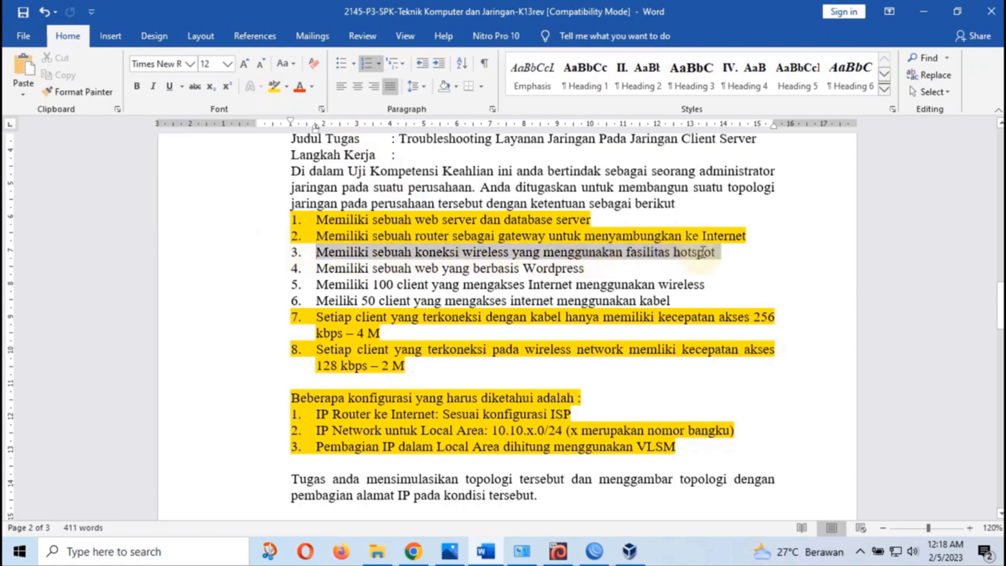
pyautogui.click(276, 85)
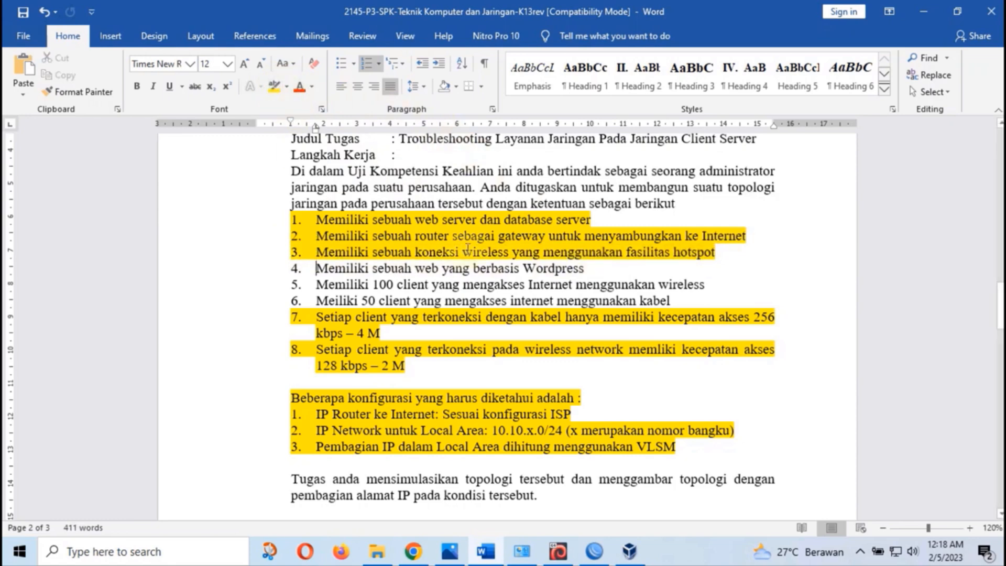
pyautogui.click(290, 268)
# Highlight checklist items 4, 5 and 6 in yellow
pyautogui.moveTo(290, 269); pyautogui.dragTo(590, 268)
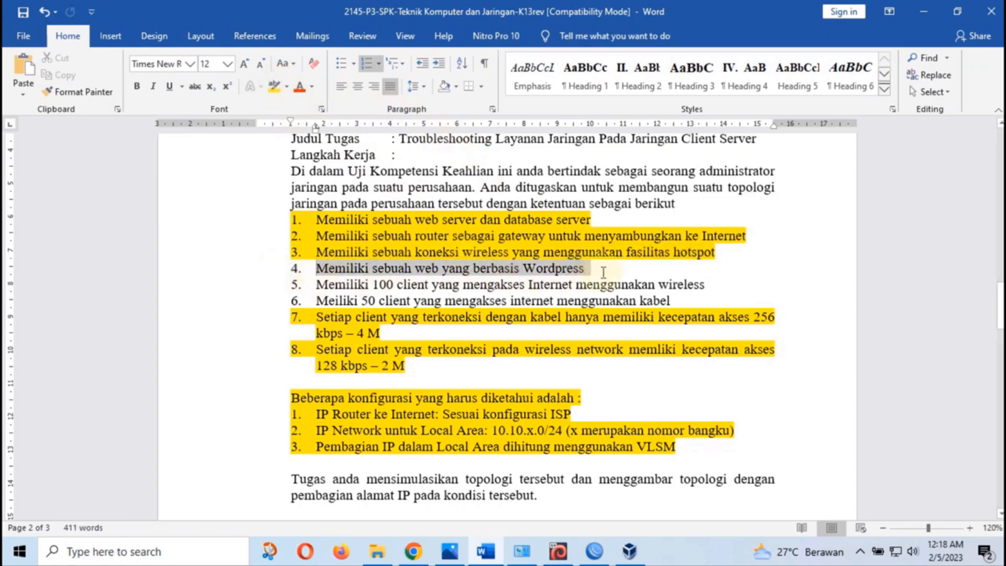
pyautogui.click(276, 86)
pyautogui.click(291, 285)
pyautogui.moveTo(291, 288); pyautogui.dragTo(725, 290)
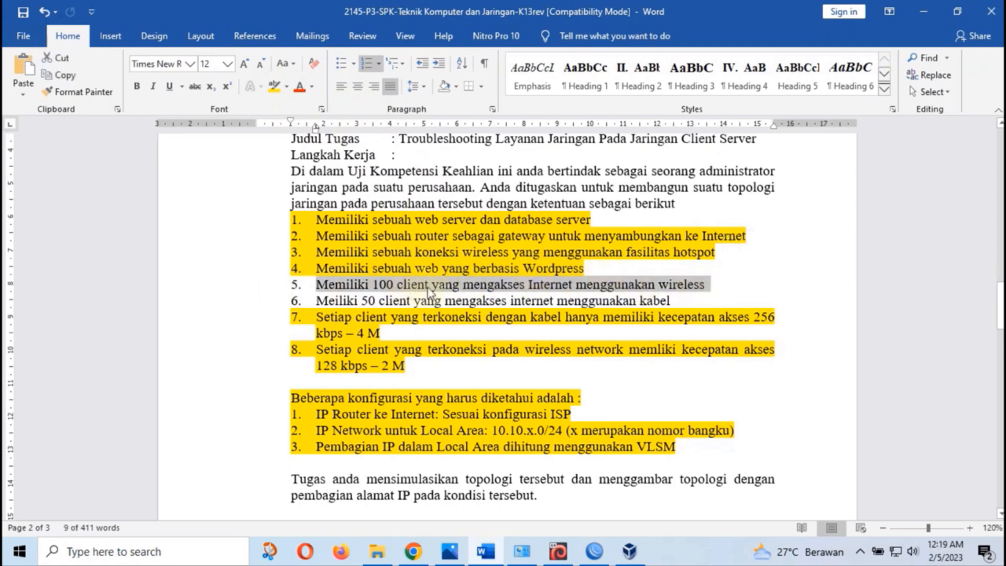
pyautogui.click(273, 86)
pyautogui.click(260, 302)
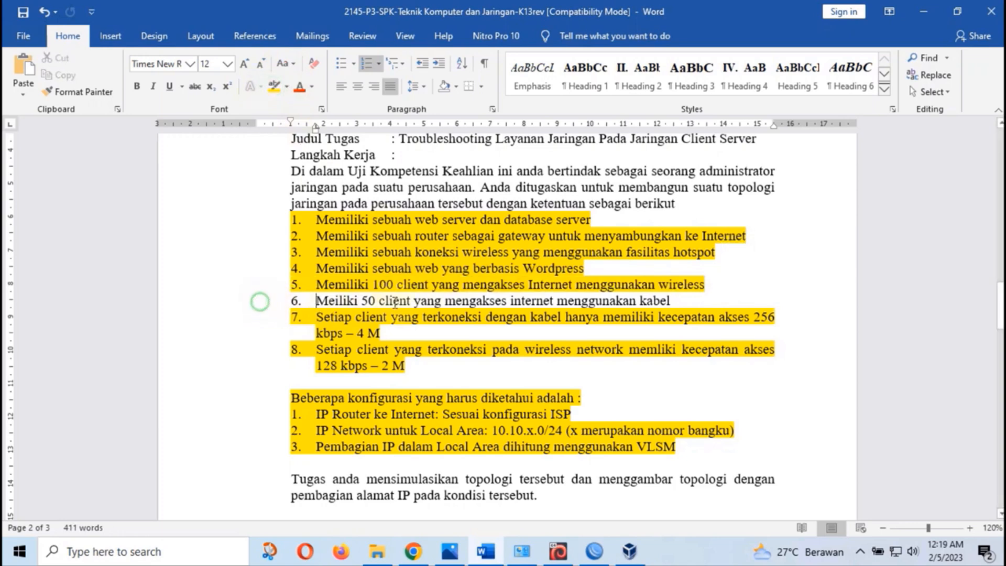
pyautogui.moveTo(316, 303); pyautogui.dragTo(706, 303)
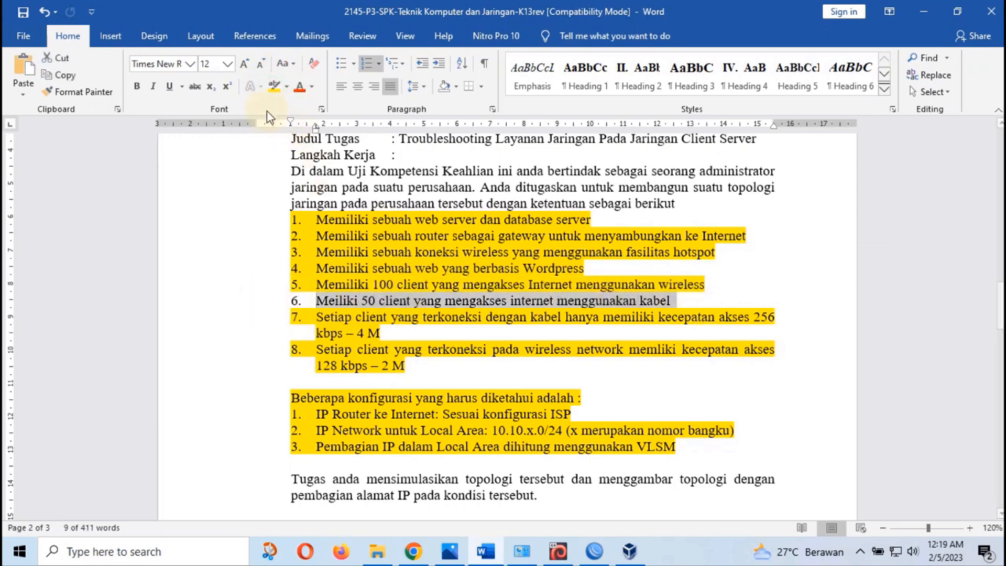
pyautogui.click(273, 86)
# Review the highlighted checklist and open the paket 3 UKK 2023 network diagram
pyautogui.scroll(-1, 446, 326)
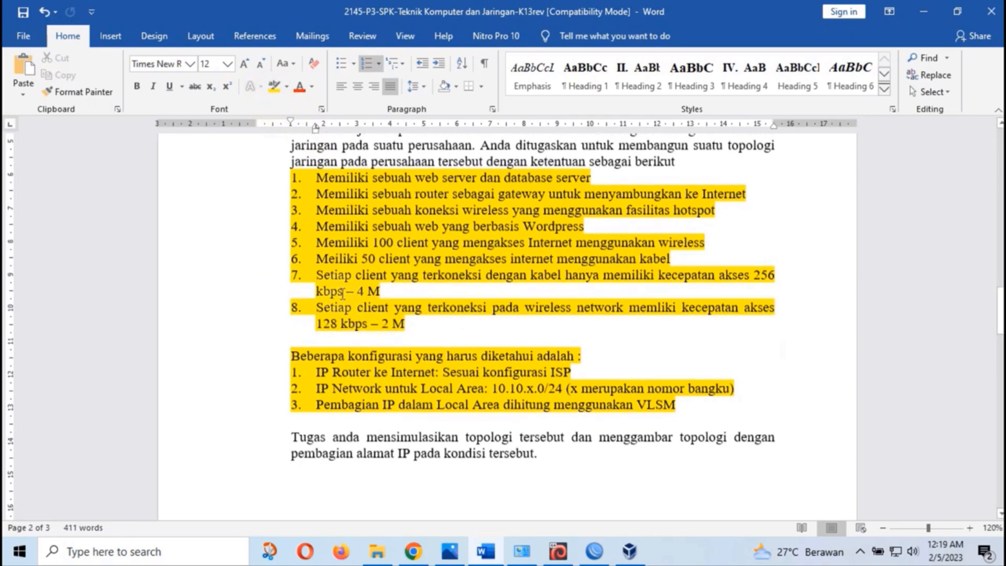
pyautogui.scroll(3, 443, 353)
pyautogui.scroll(-2, 443, 352)
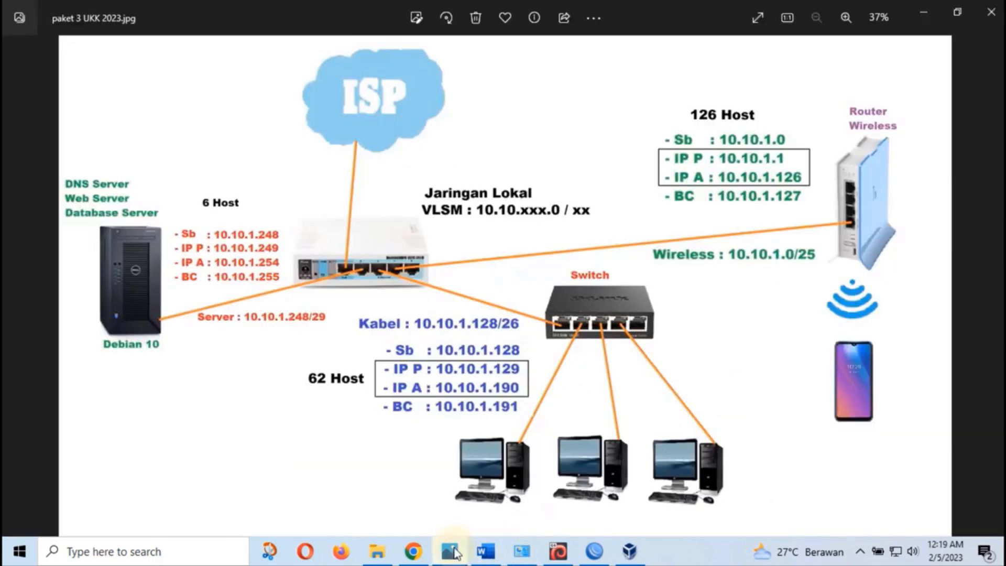
pyautogui.click(450, 552)
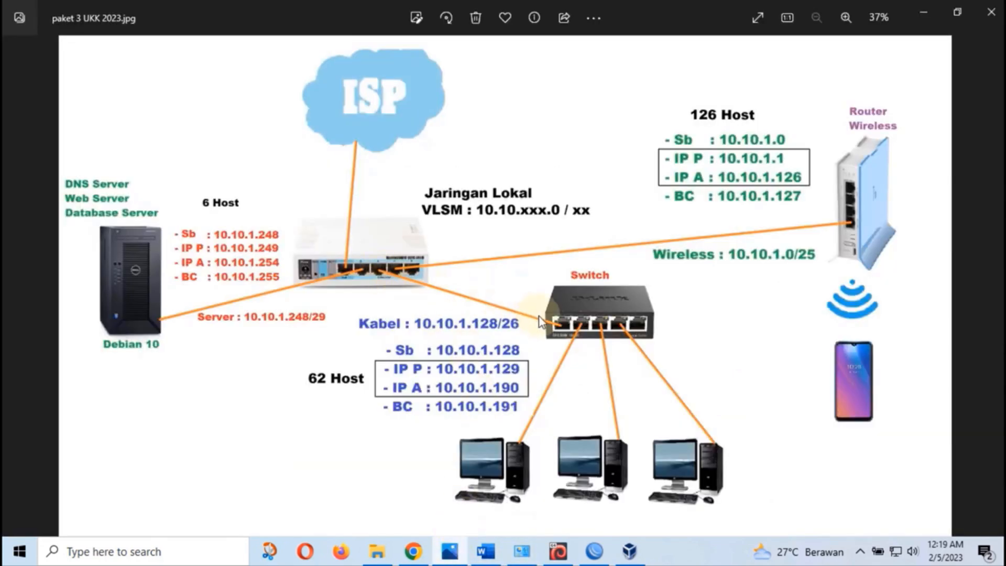
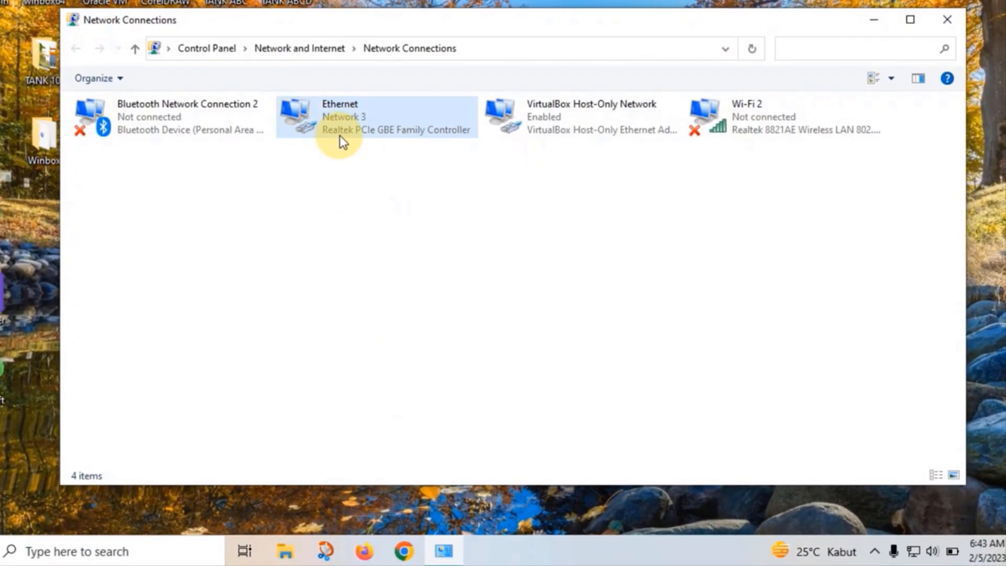
# Review the Ethernet connection's full network details, then close the status windows and minimize Network Connections
pyautogui.rightClick(343, 129)
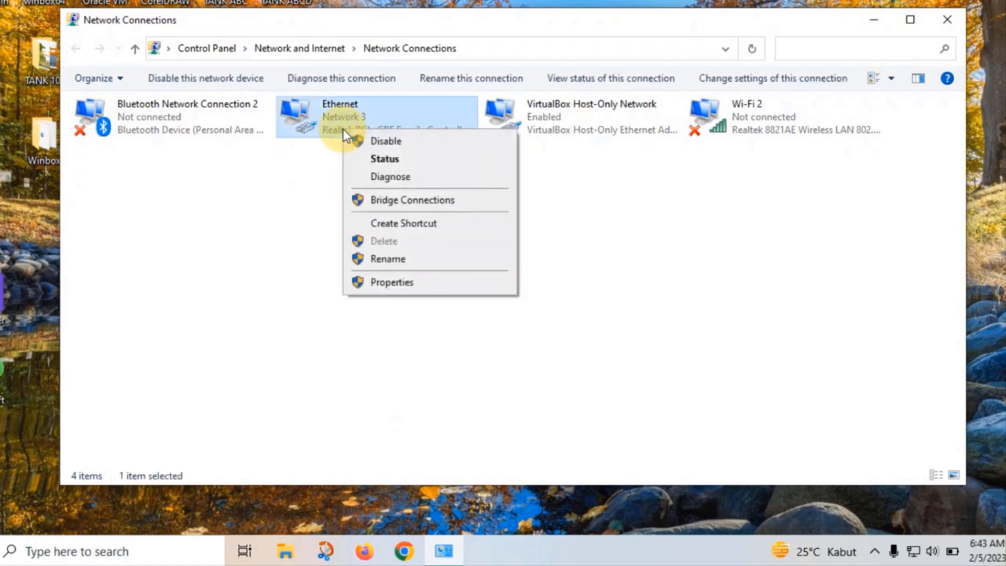
pyautogui.click(393, 157)
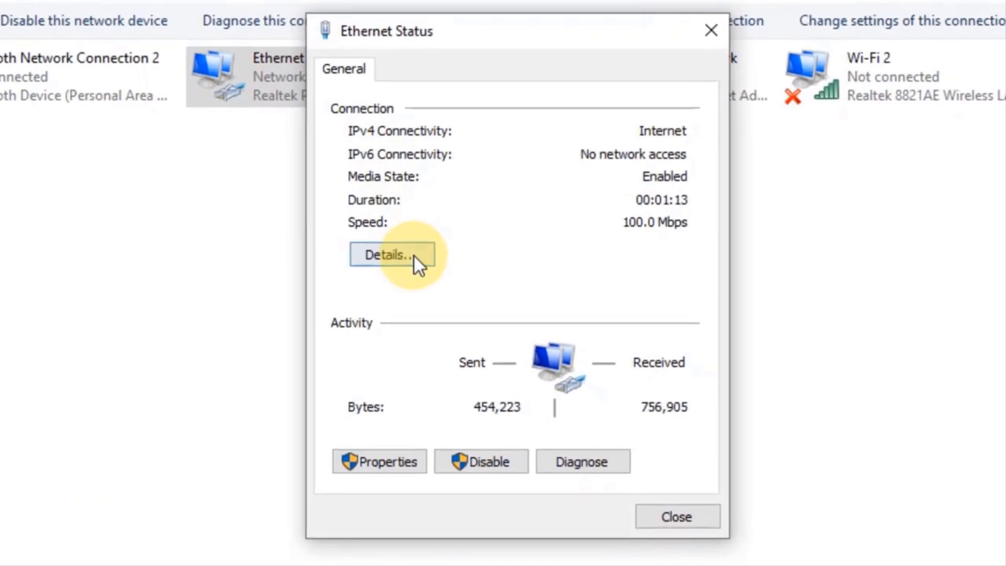
pyautogui.click(414, 256)
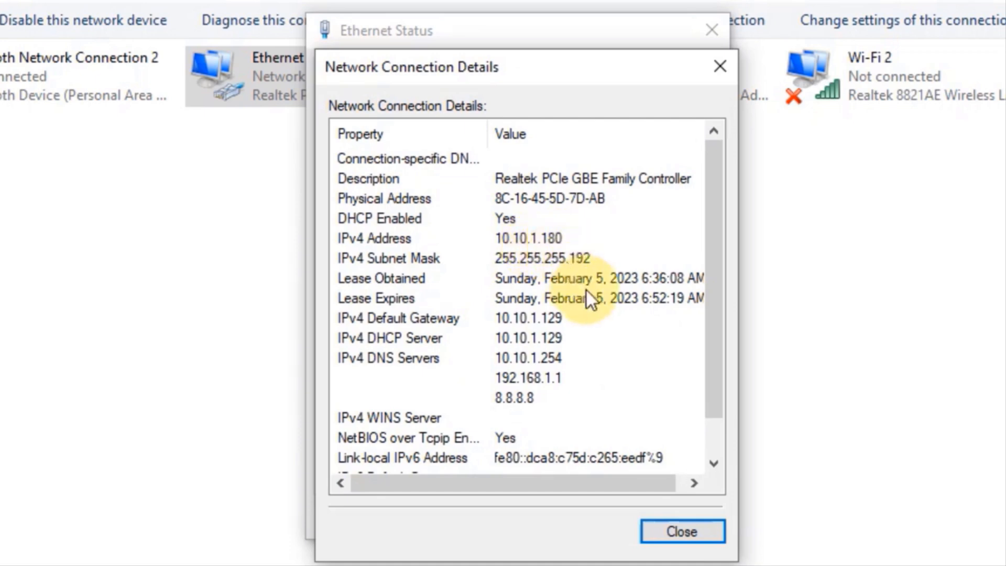
pyautogui.click(709, 272)
pyautogui.moveTo(709, 272); pyautogui.dragTo(710, 331)
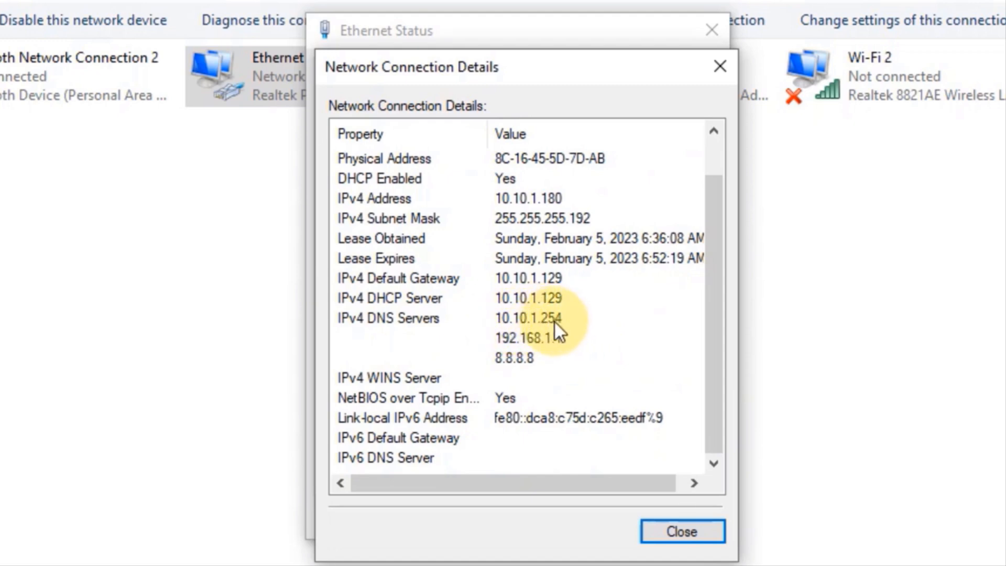
pyautogui.click(667, 527)
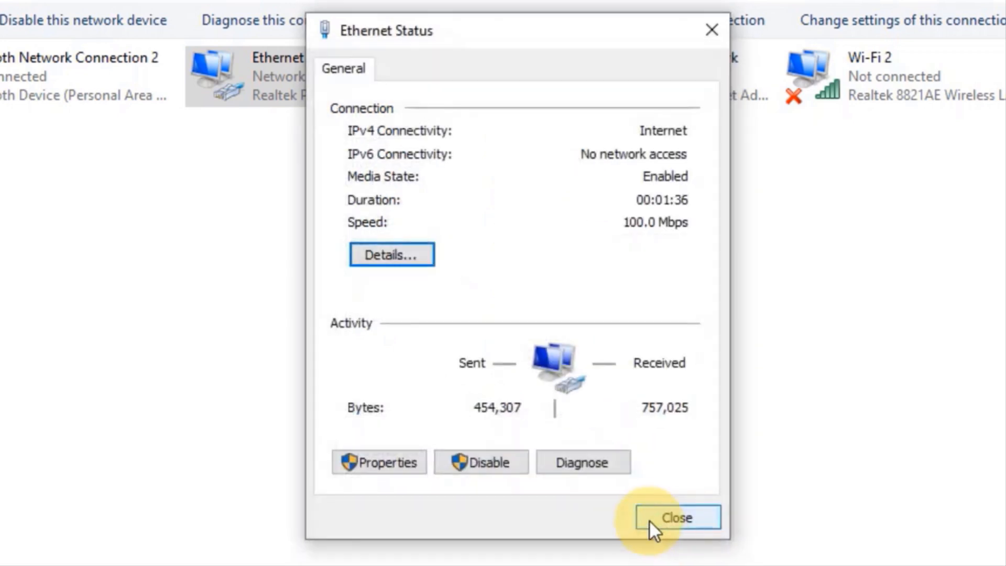
pyautogui.click(661, 516)
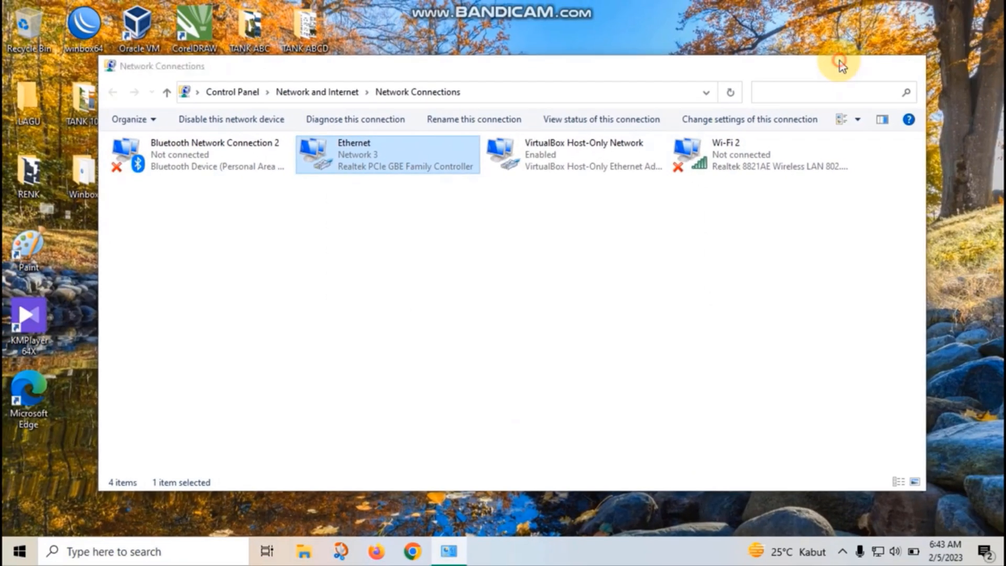
pyautogui.click(889, 36)
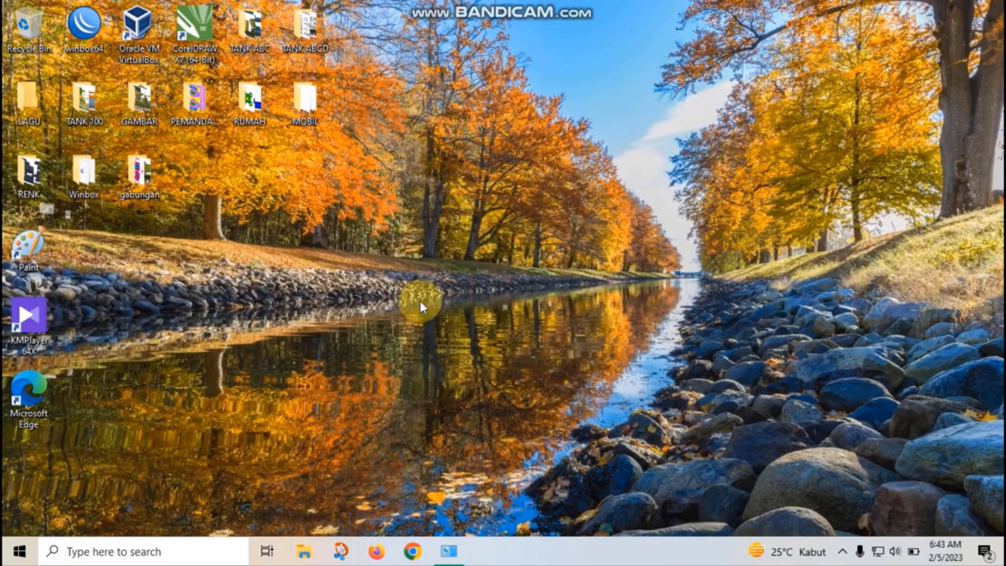
# Launch Command Prompt via cmd and ping the gateway 10.10.1.129
pyautogui.click(73, 553)
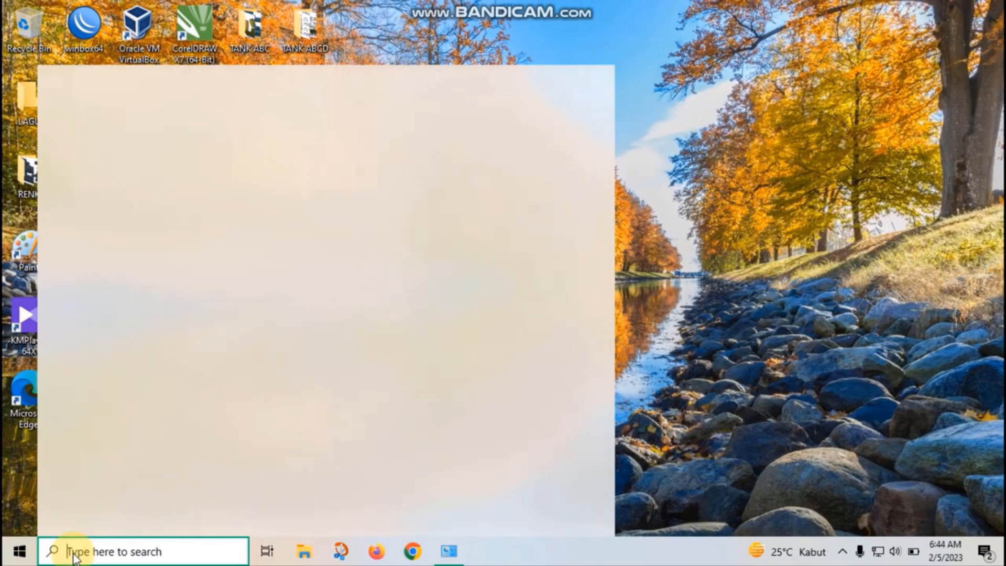
pyautogui.write('cmd')
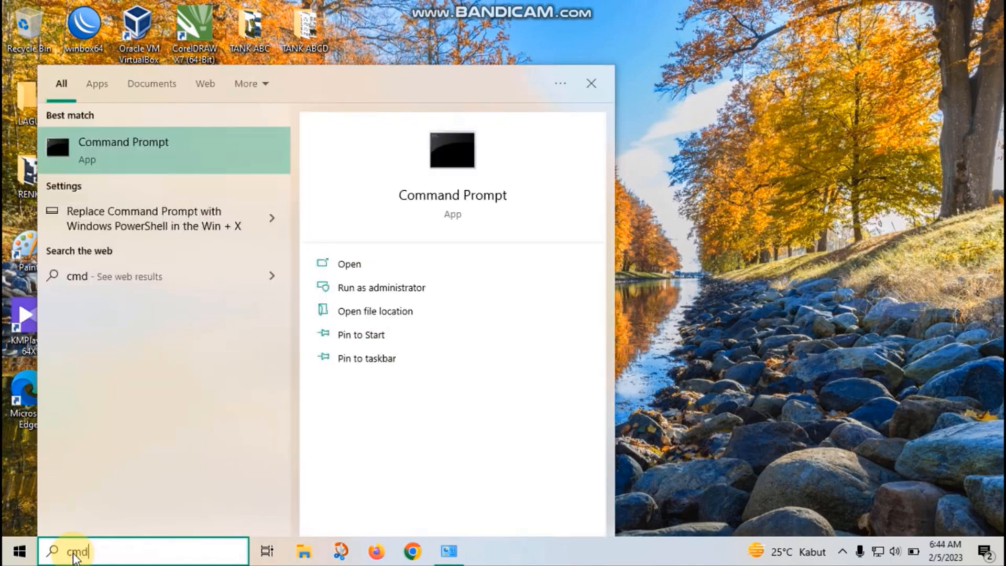
pyautogui.press('Return')
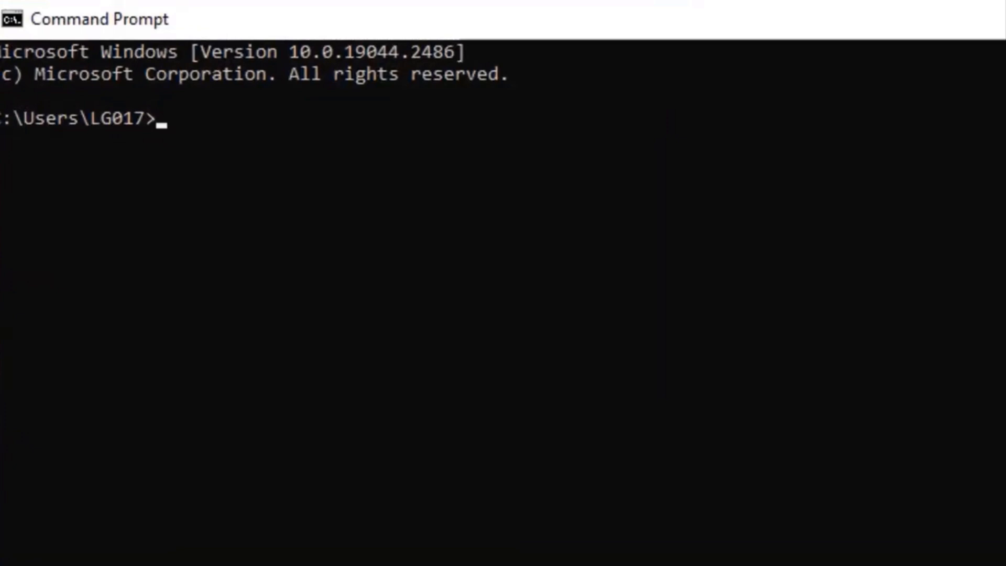
pyautogui.write('ping')
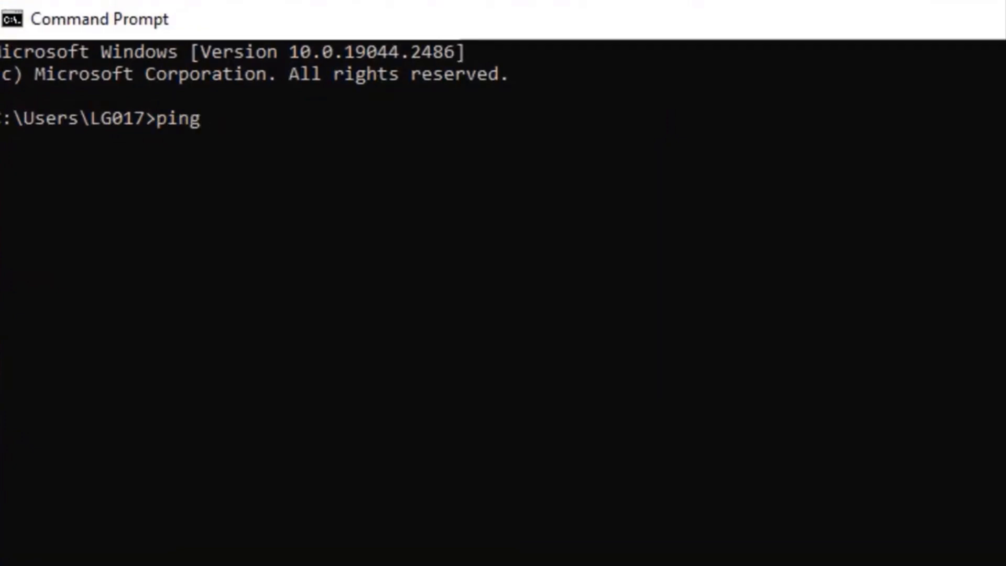
pyautogui.write(' 10.10.1.')
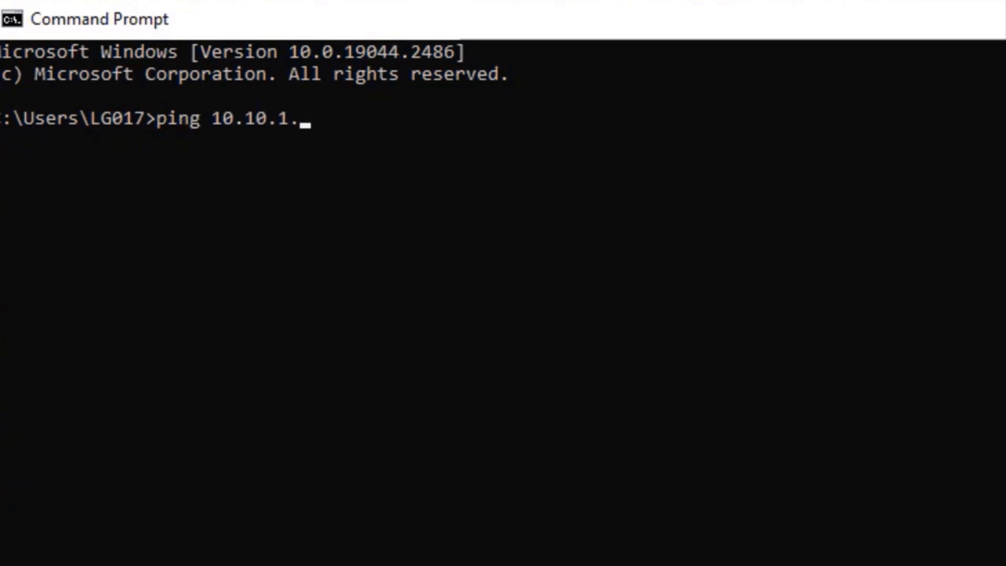
pyautogui.write('129')
pyautogui.press('Return')
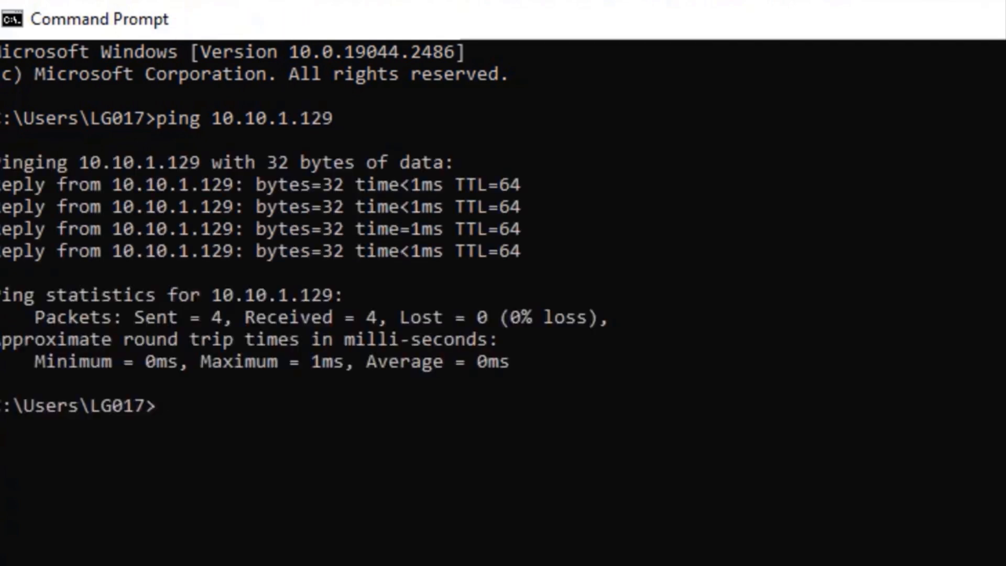
# Ping 8.8.8.8 and then 10.10.1.254, stopping each with Ctrl+C
pyautogui.write('ping 8.8.8.8')
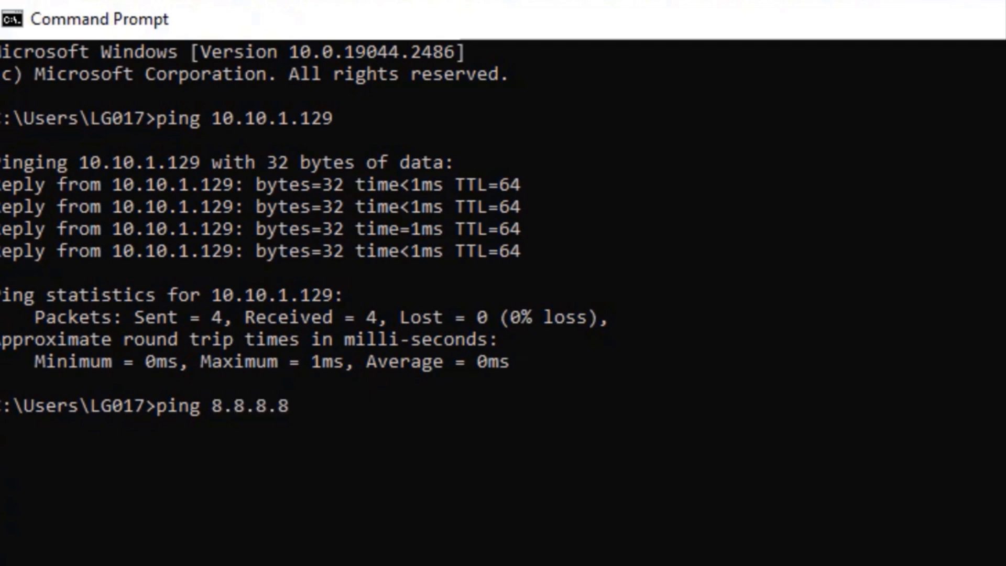
pyautogui.press('Return')
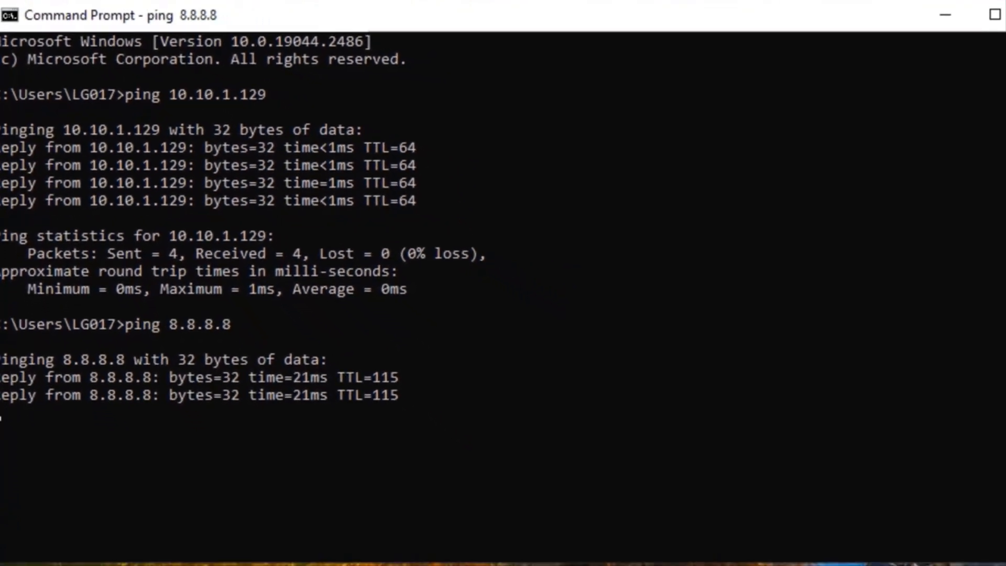
pyautogui.hotkey('ctrl', 'c')
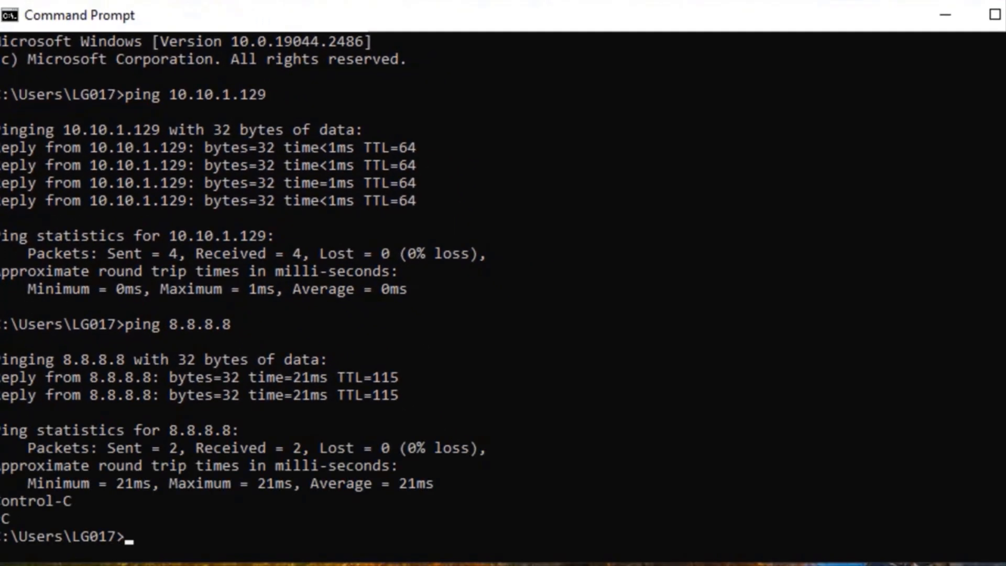
pyautogui.write('ping 10.1')
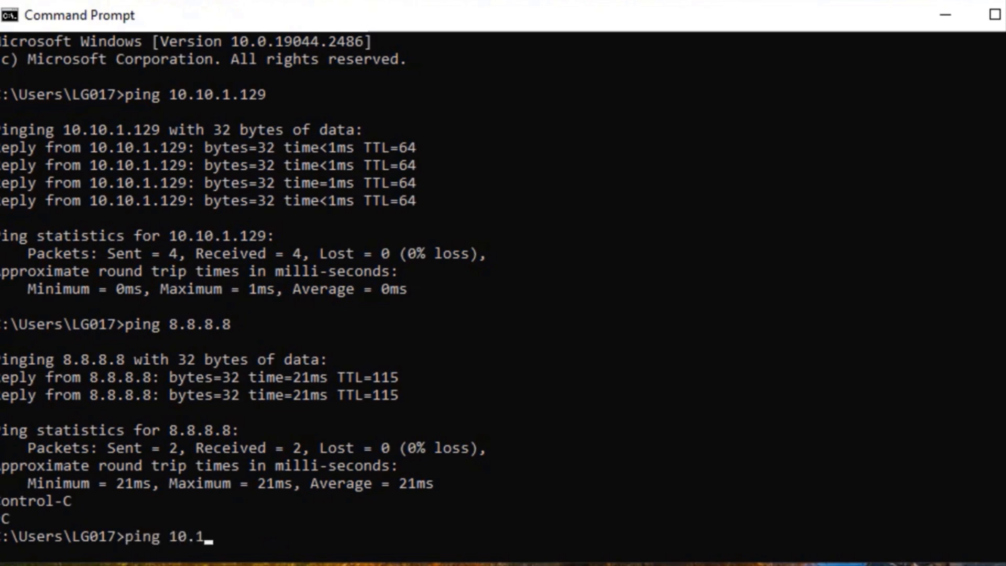
pyautogui.write('0.1.254')
pyautogui.press('Return')
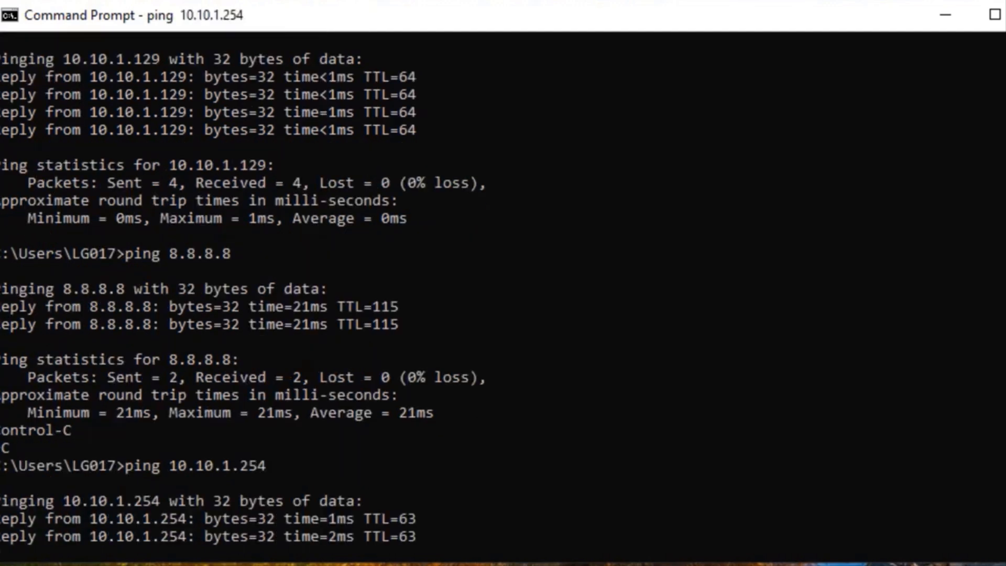
pyautogui.hotkey('ctrl', 'c')
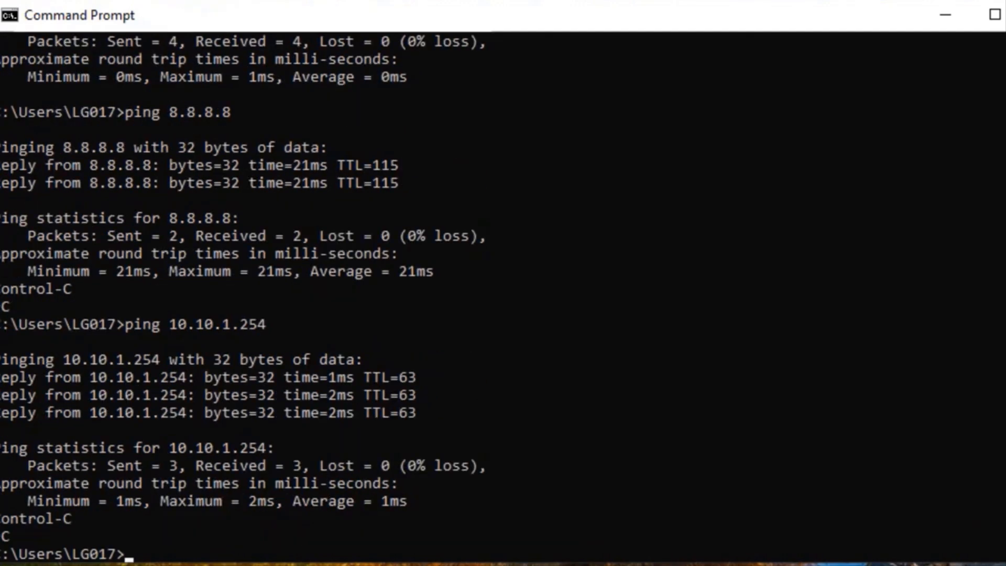
# Ping sugiarto.com until it replies, then close Command Prompt
pyautogui.write('ping sugiarto')
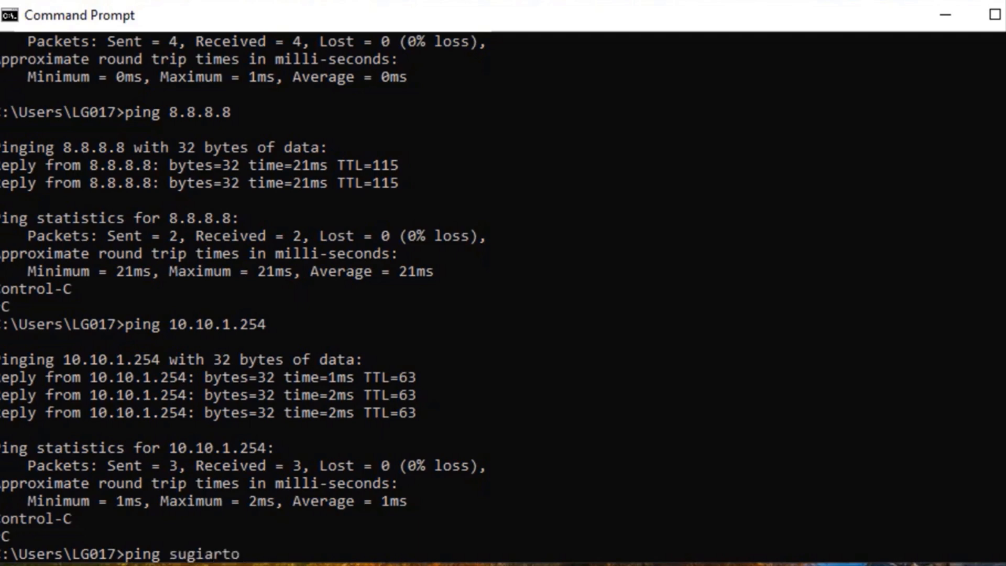
pyautogui.write('.com')
pyautogui.press('Return')
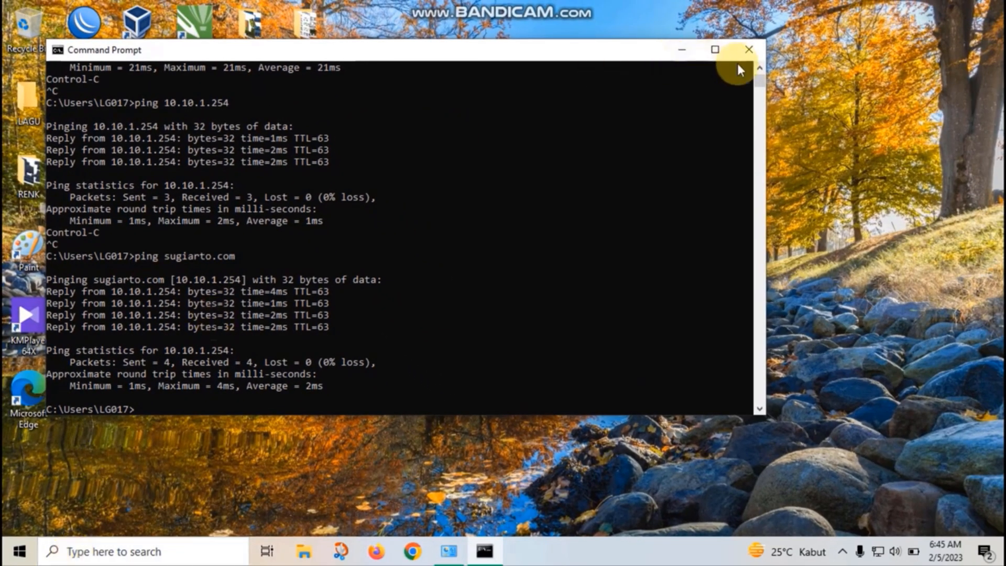
pyautogui.click(748, 53)
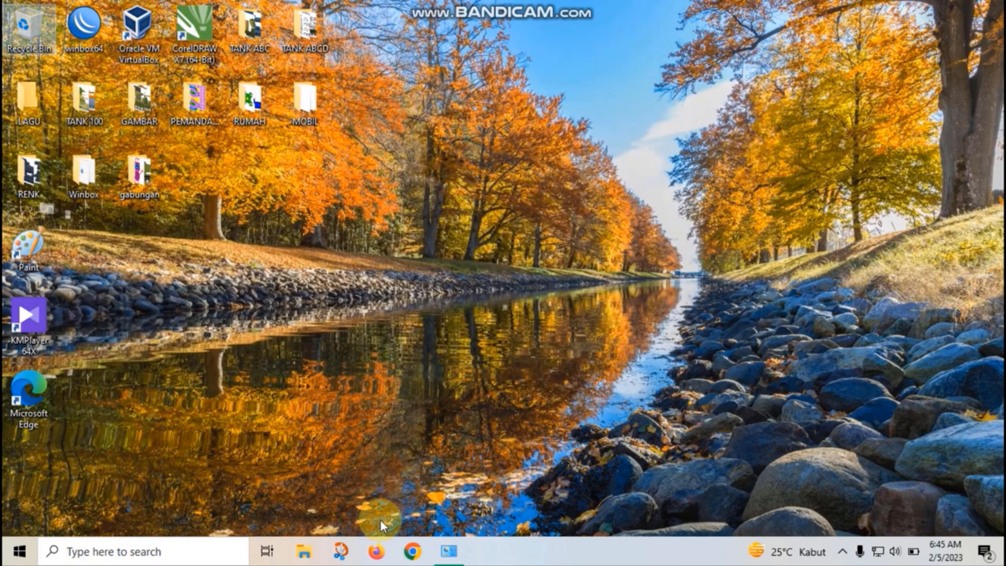
# Open Firefox on google.com, then load sugiarto.com in a new tab
pyautogui.click(376, 551)
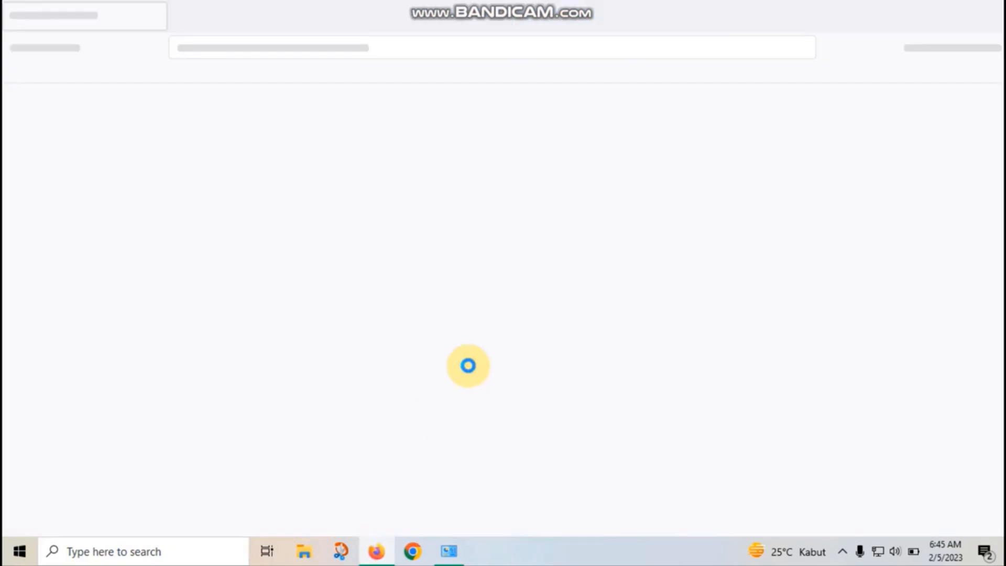
pyautogui.write('google.com/')
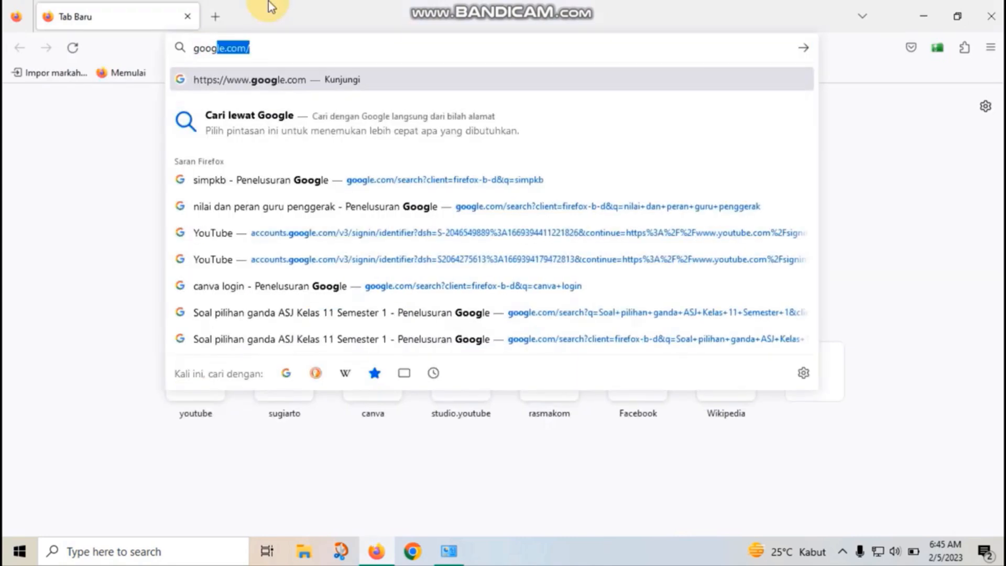
pyautogui.press('Return')
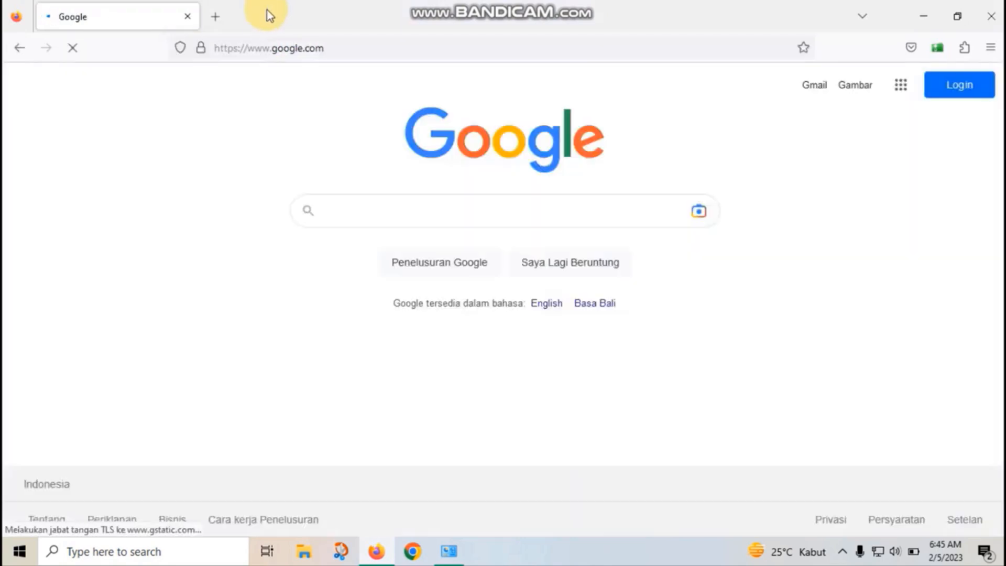
pyautogui.click(216, 17)
pyautogui.write('sug')
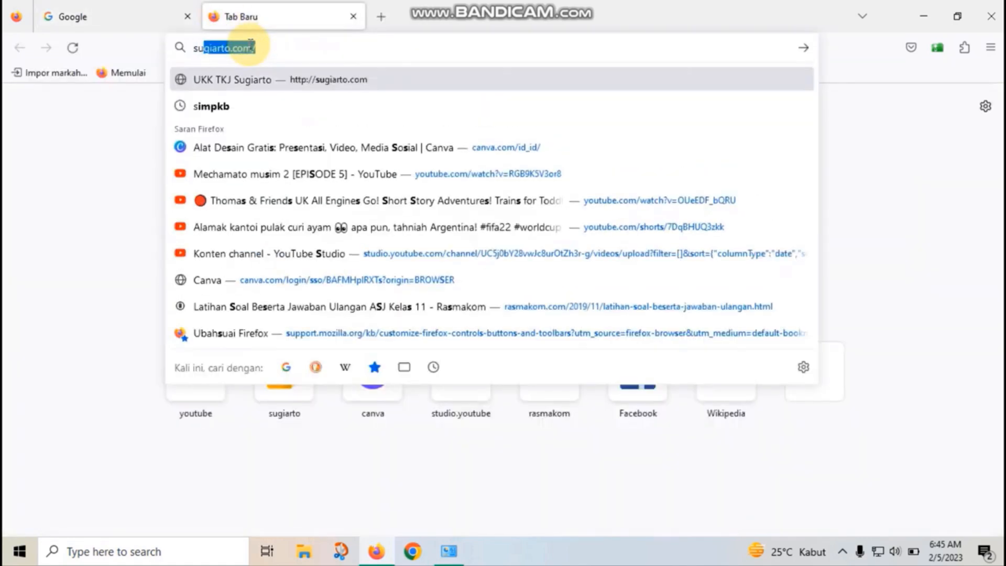
pyautogui.write('iarto')
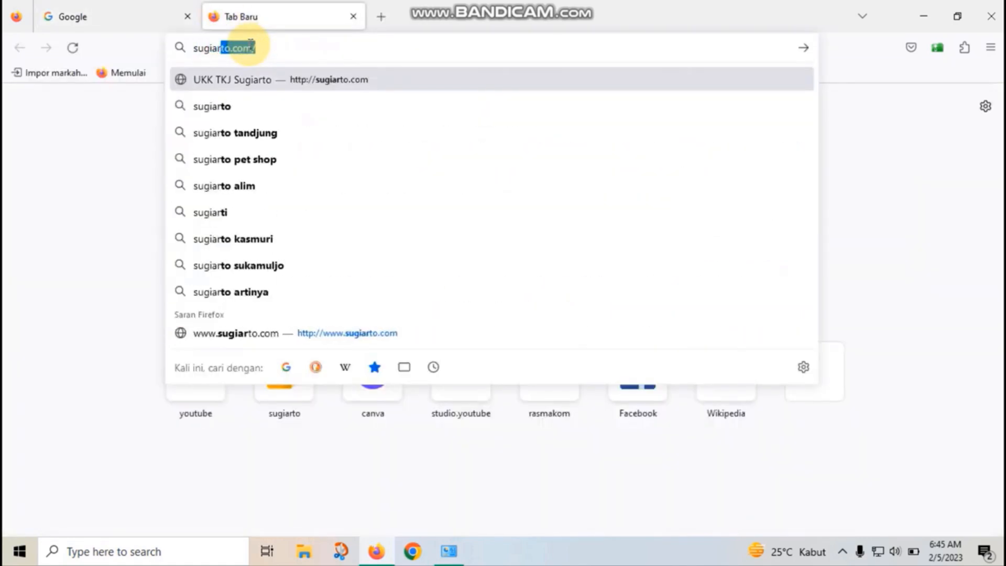
pyautogui.write('.com')
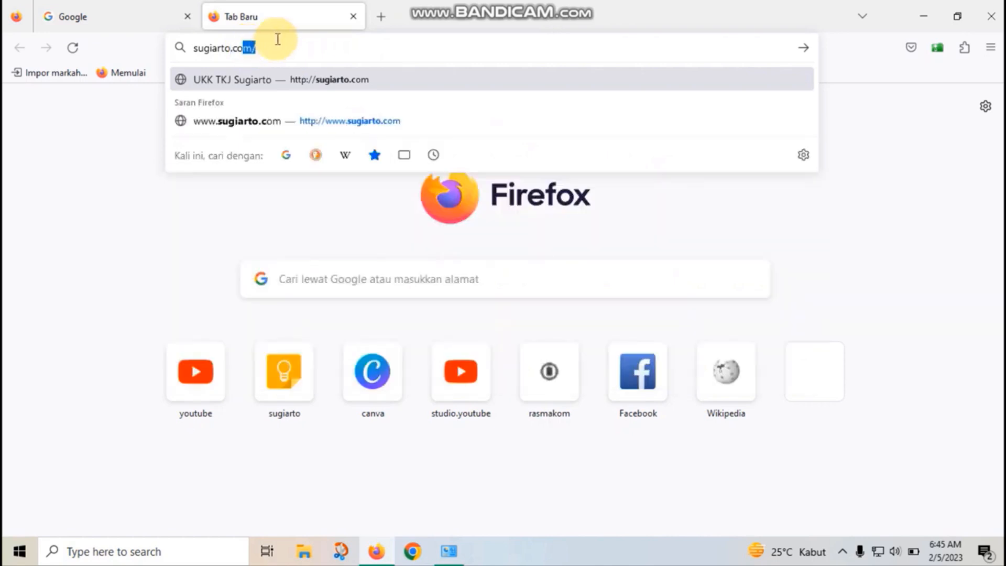
pyautogui.press('BackSpace')
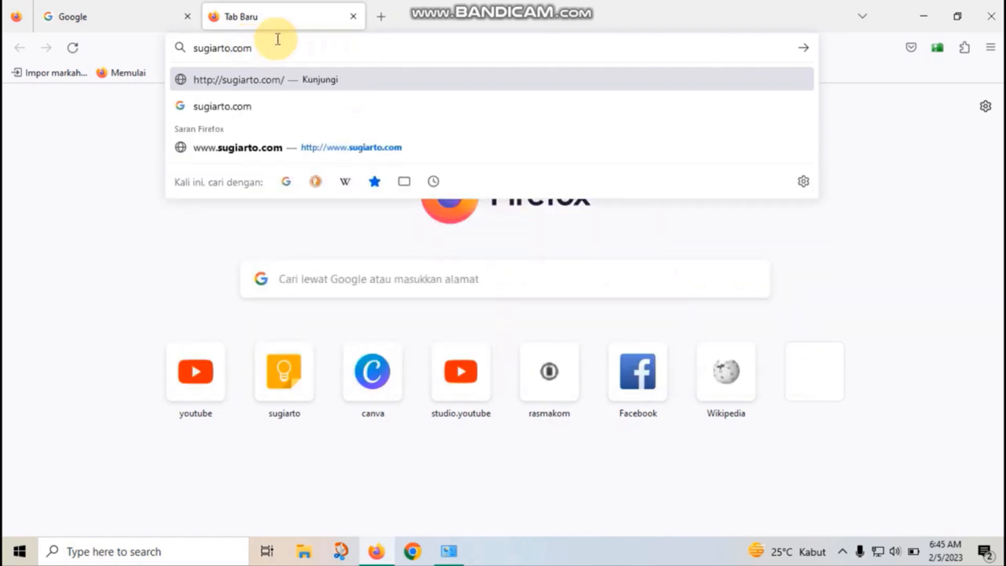
pyautogui.press('Return')
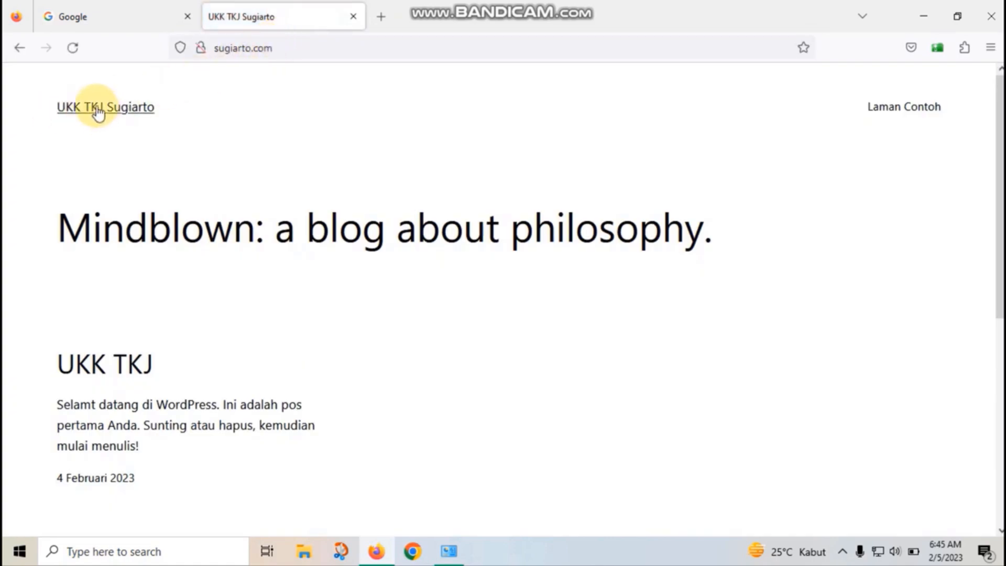
# Open another Firefox tab and enter the address 10.10.1.254
pyautogui.click(379, 19)
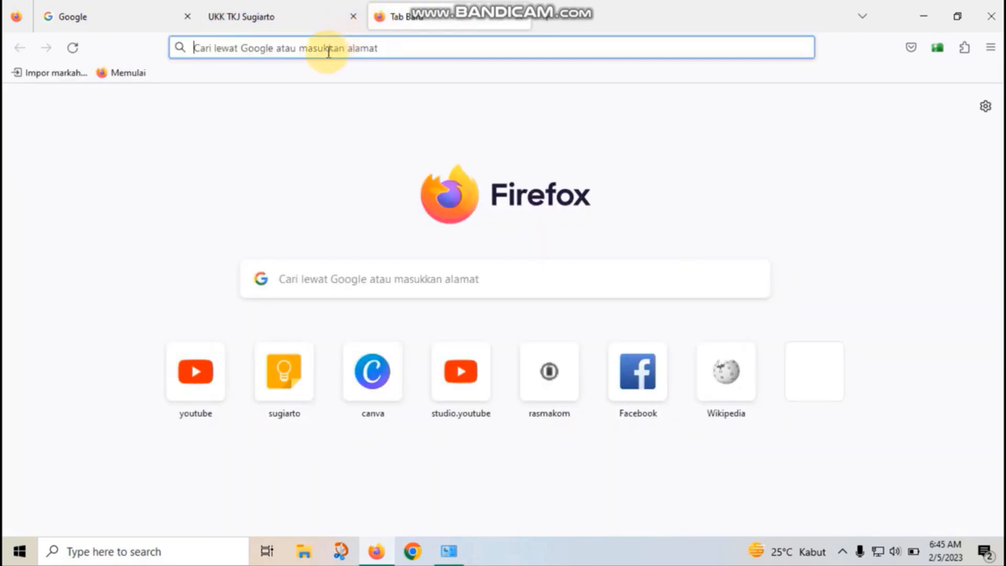
pyautogui.write('10')
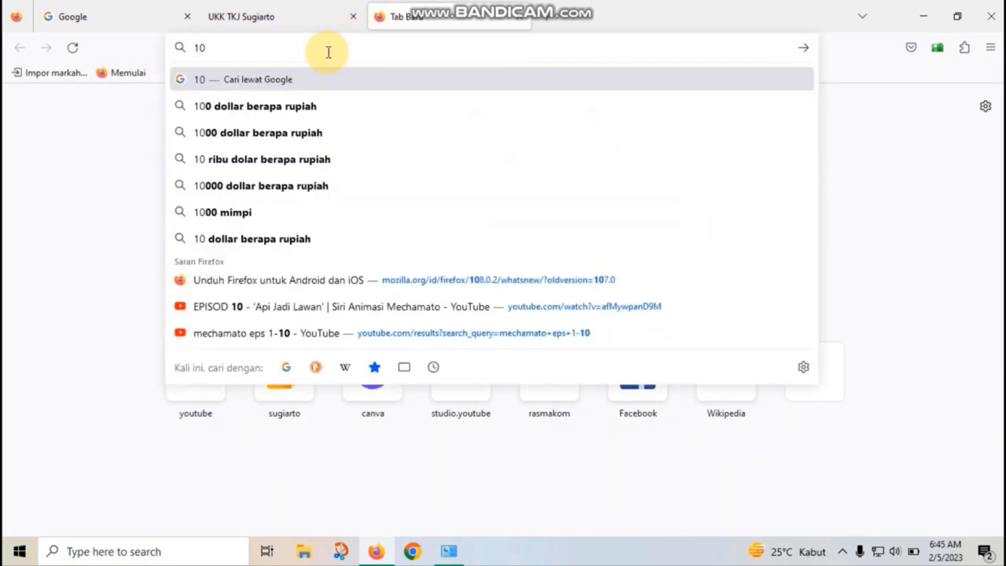
pyautogui.write('.10.1')
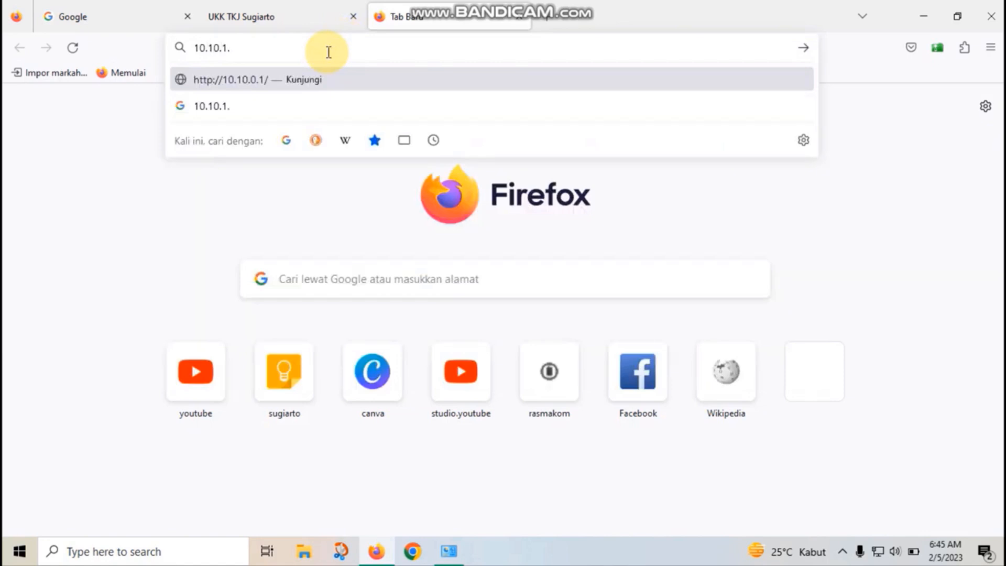
pyautogui.write('.254')
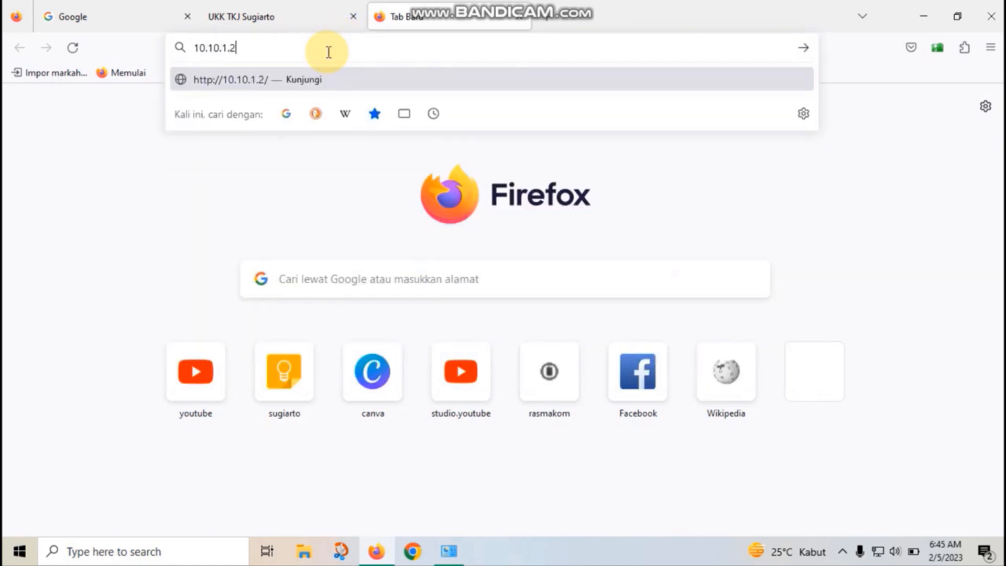